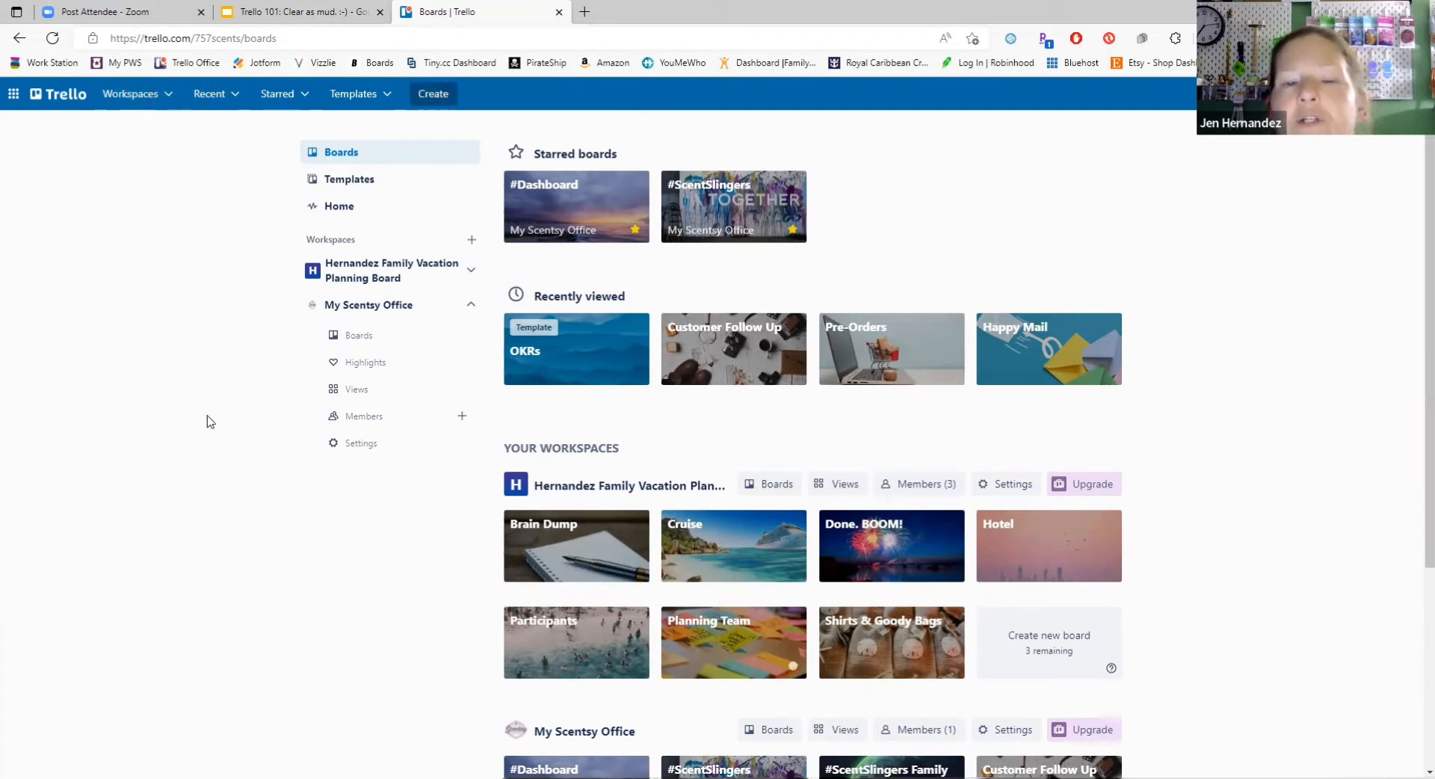
Step: Look through the Brain Dump, Cruise, Done. BOOM!, Participants and Planning Team boards of the family vacation planning workspace
scroll(250, 392, "down", 1)
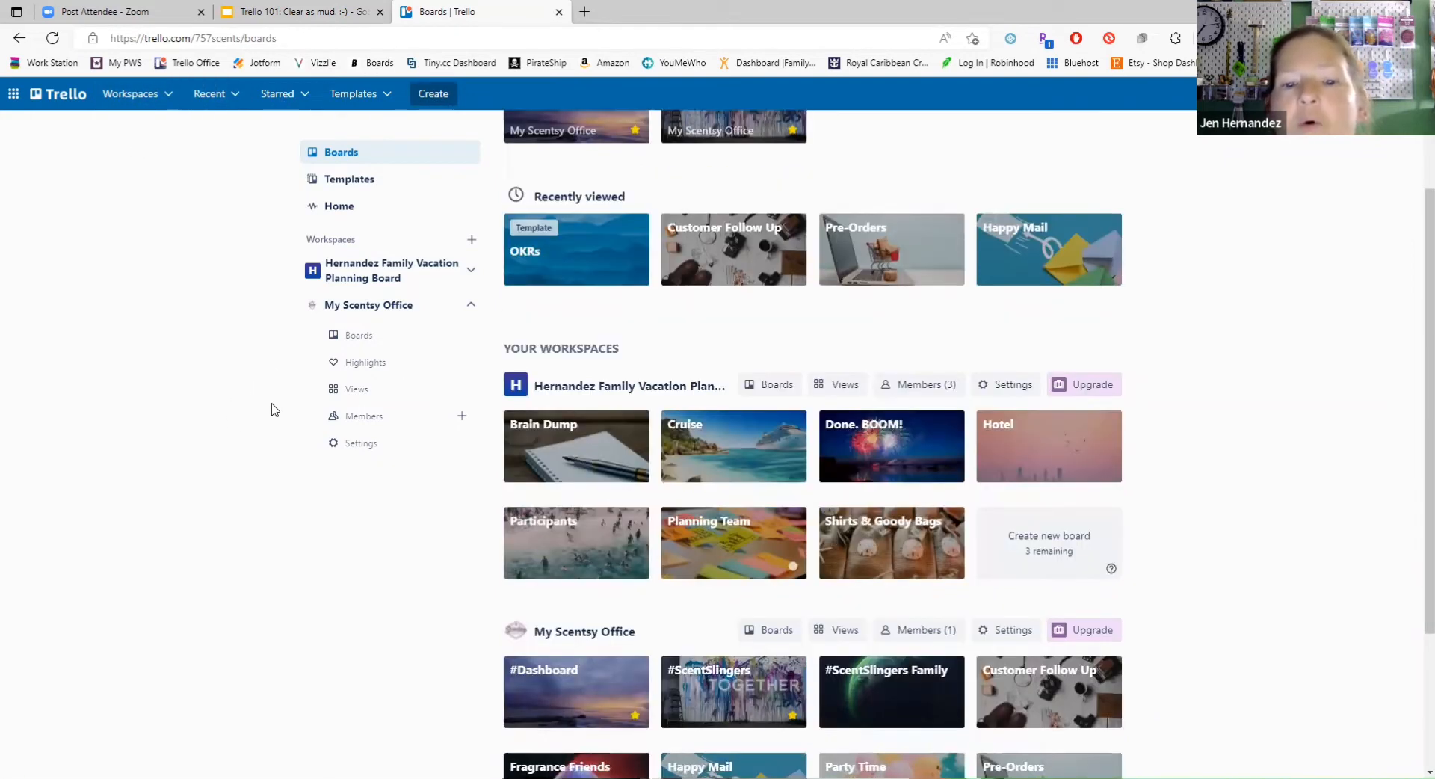
scroll(314, 577, "down", 2)
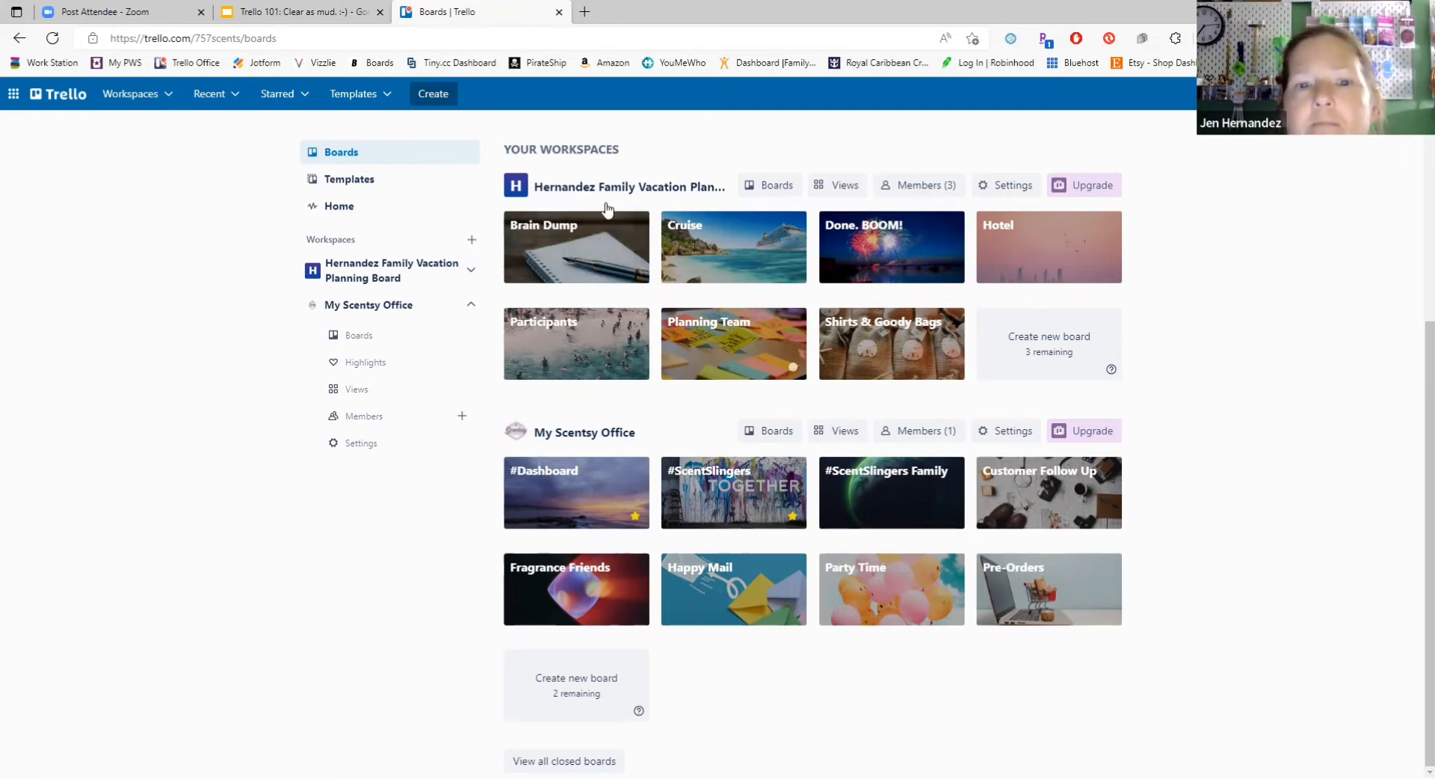
left_click(631, 262)
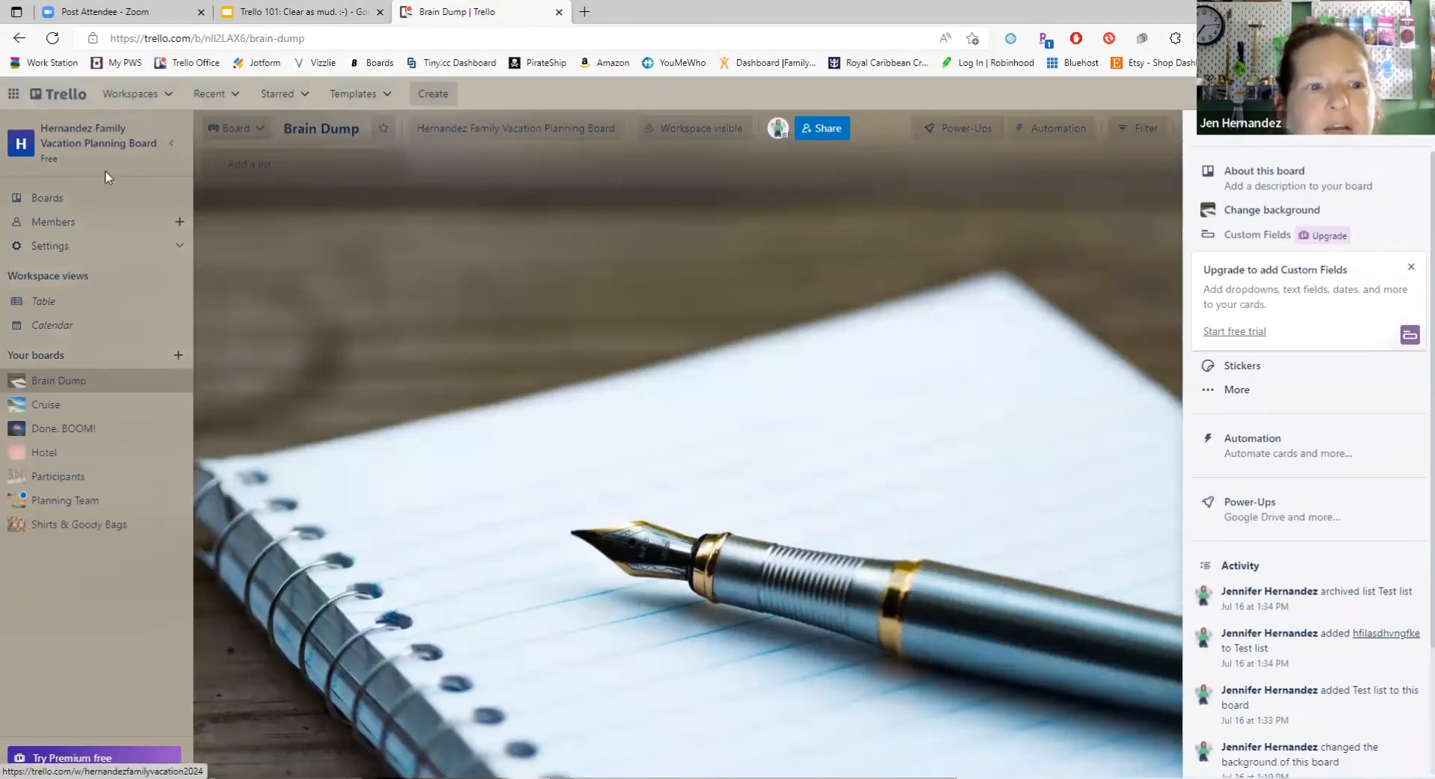
left_click(62, 409)
left_click(53, 427)
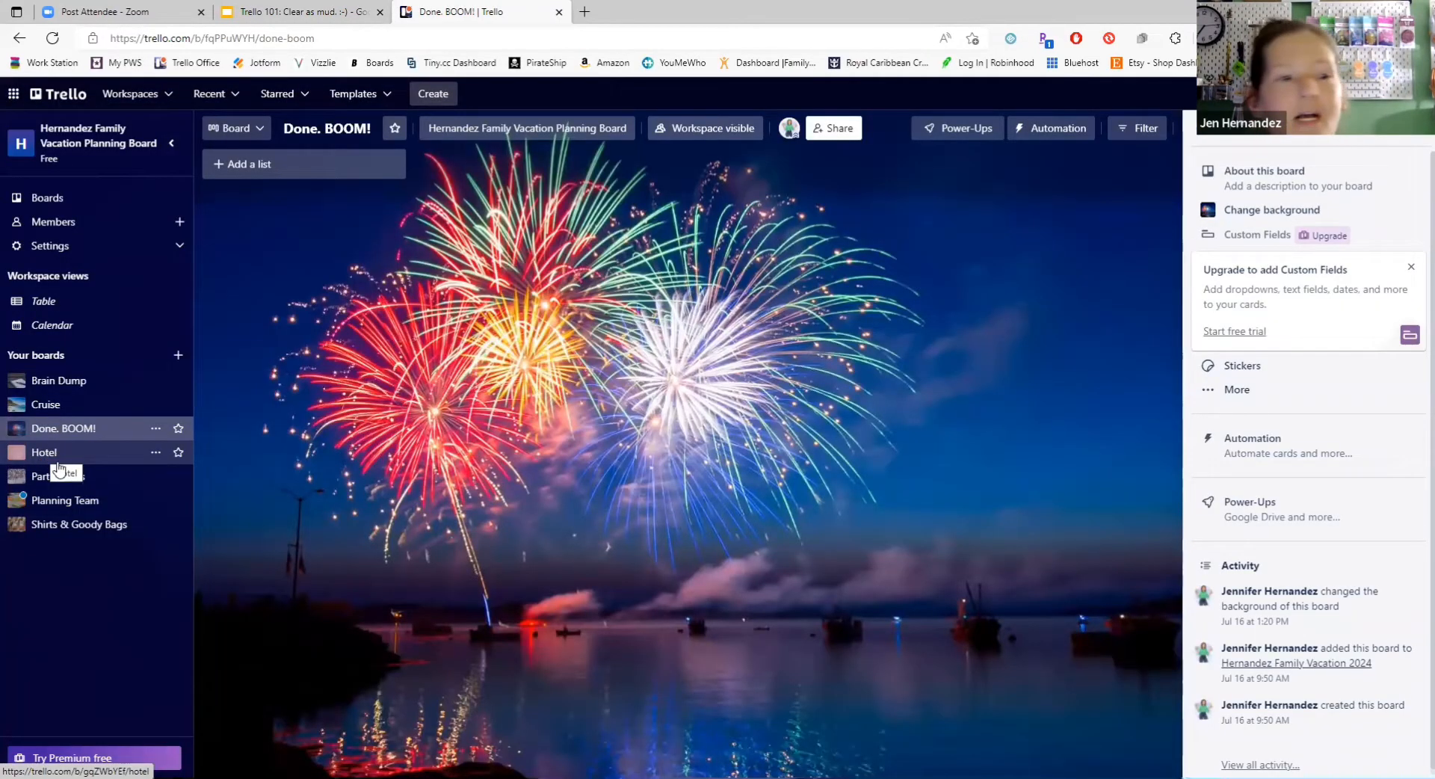
left_click(63, 476)
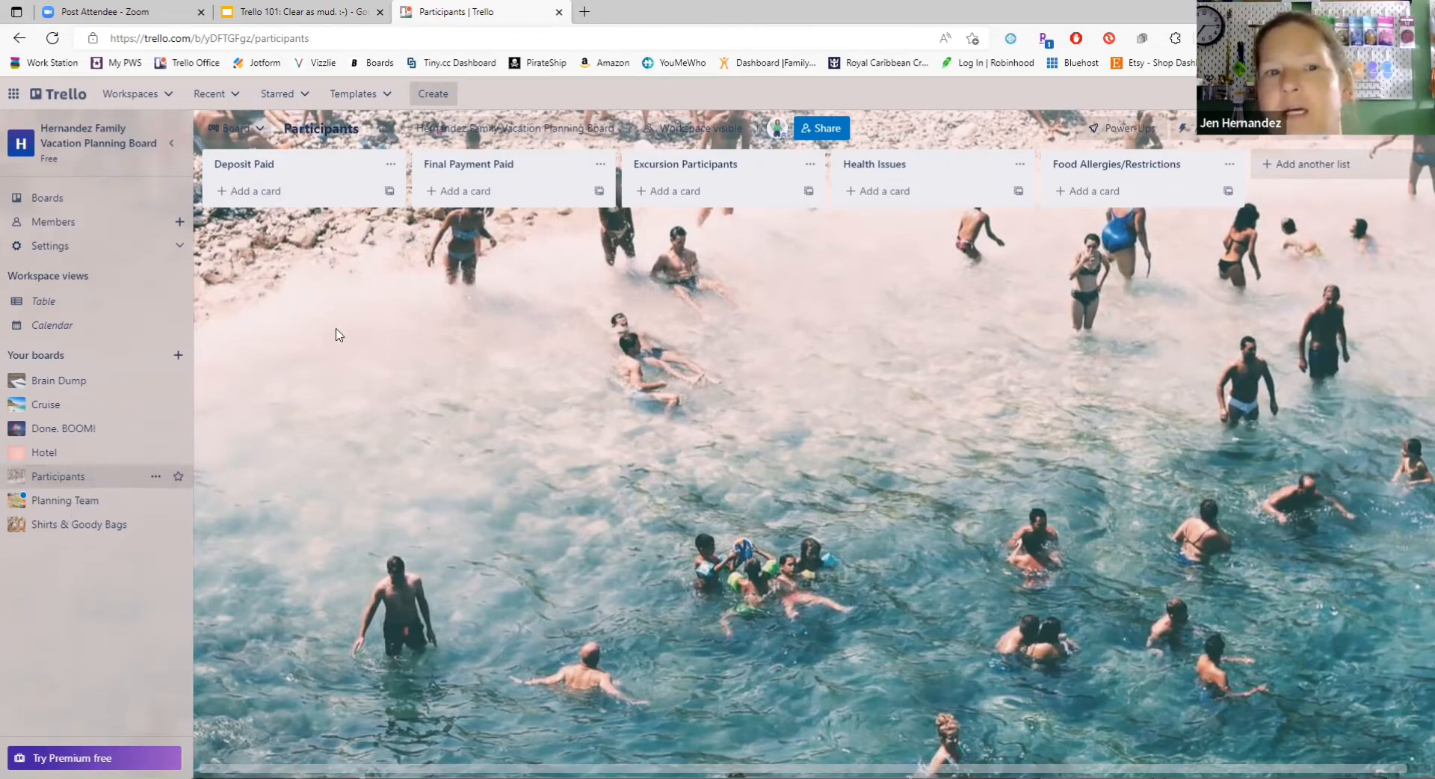
left_click(65, 500)
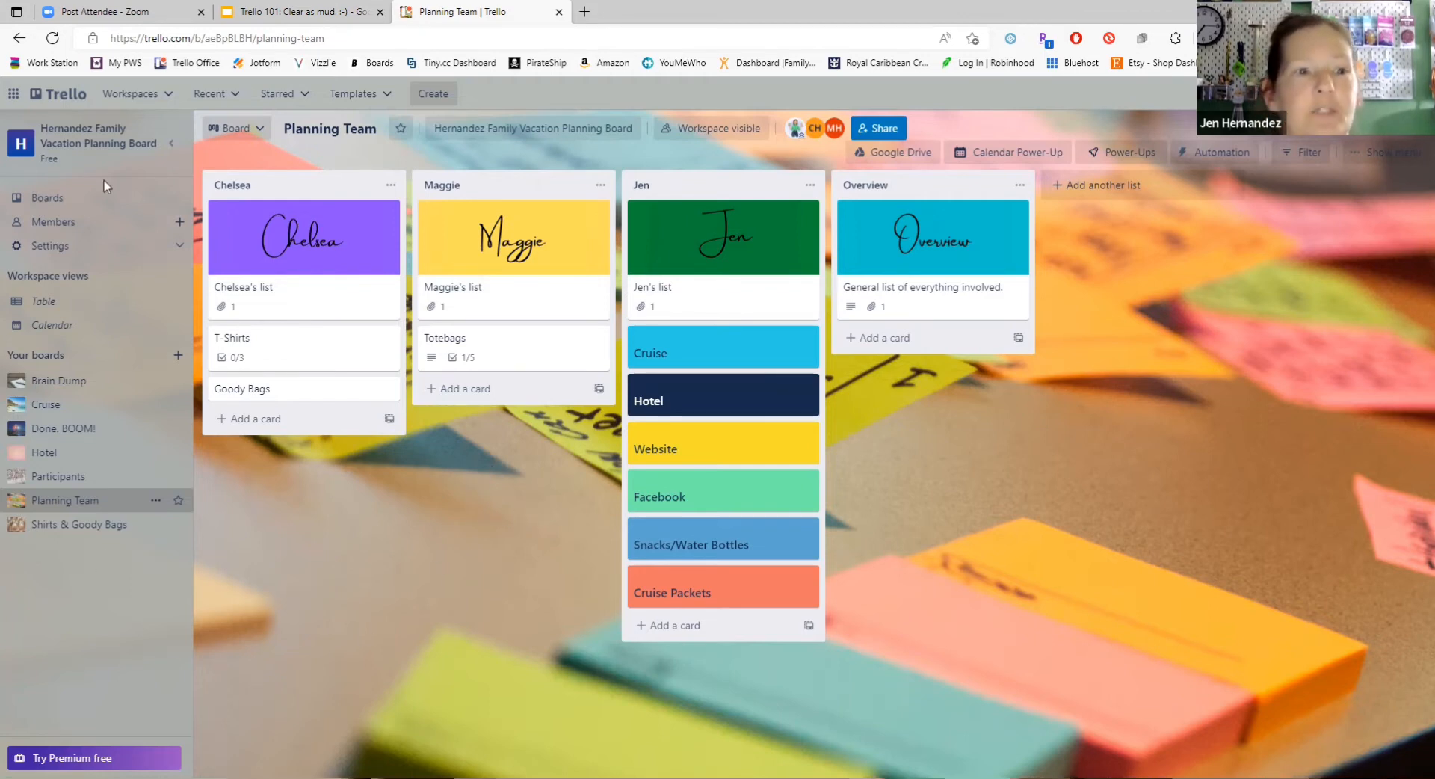
Step: Go back to the boards overview and open the Customer Follow Up board of the My Scentsy Office workspace
left_click(131, 97)
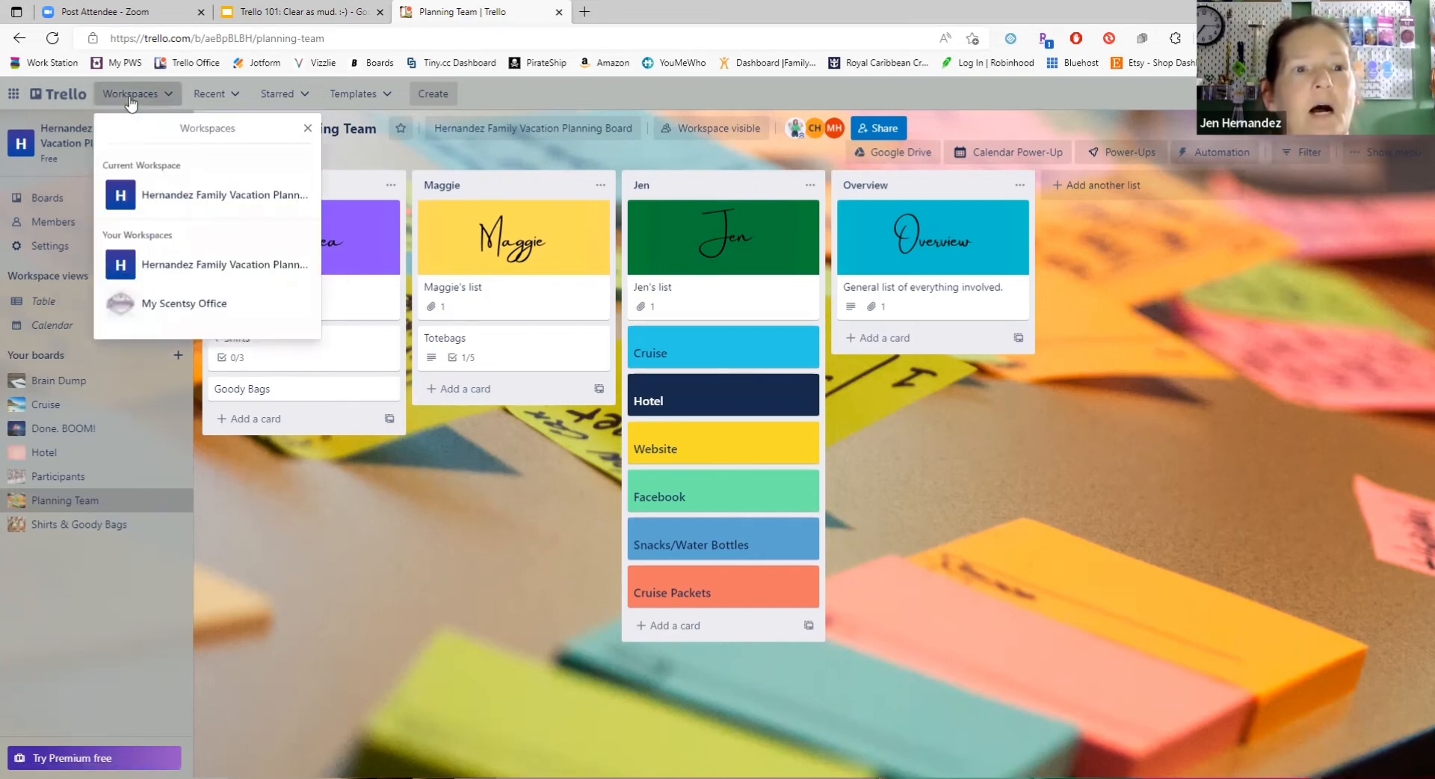
left_click(80, 97)
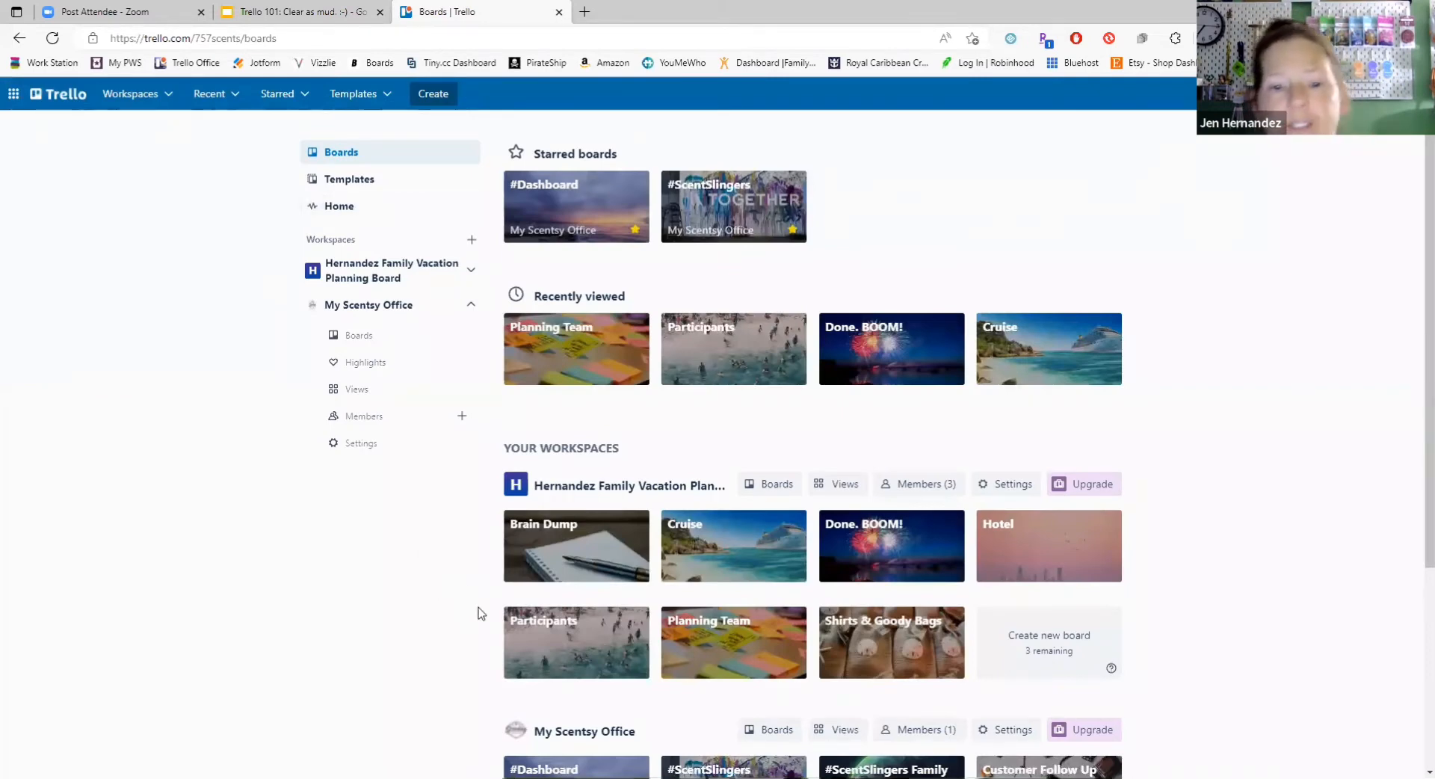
scroll(481, 609, "down", 3)
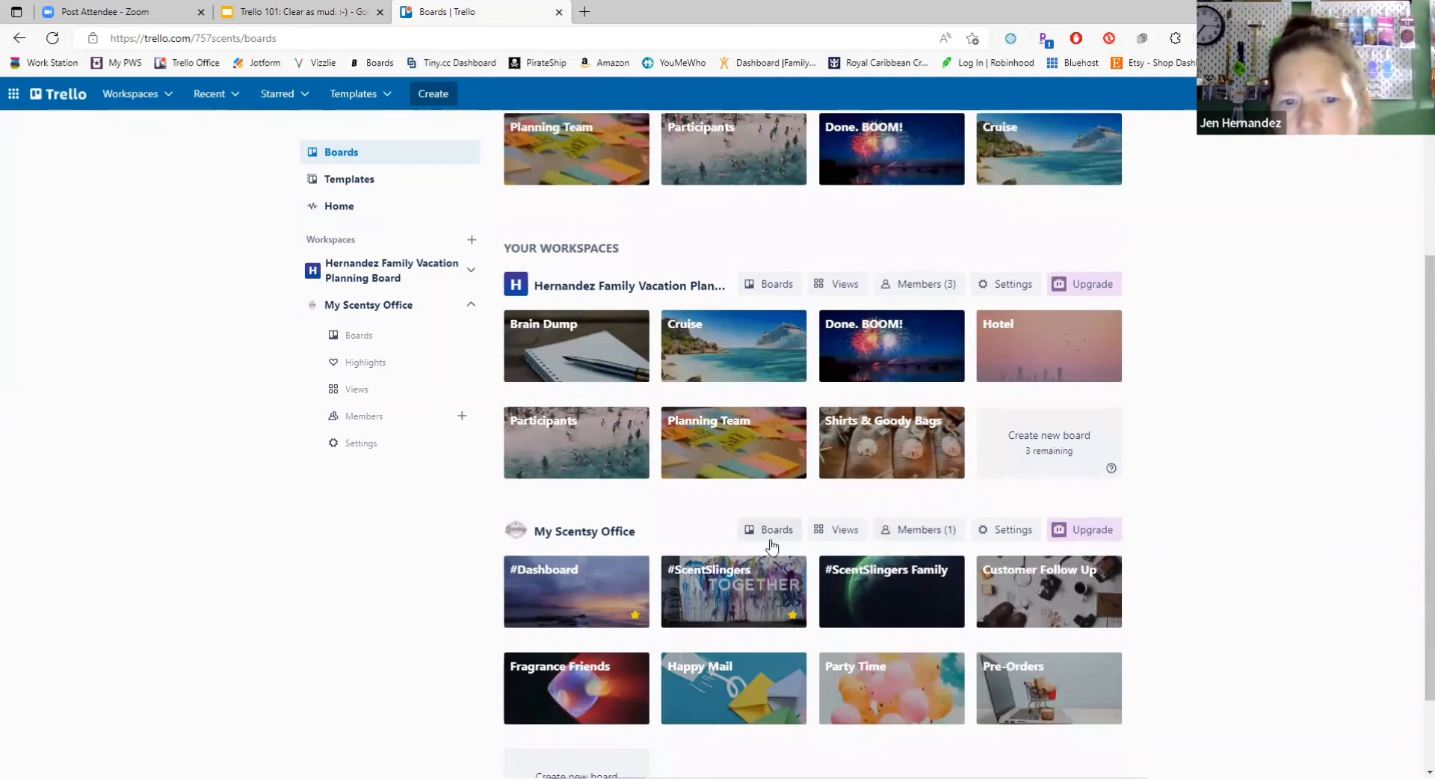
right_click(593, 580)
left_click(543, 527)
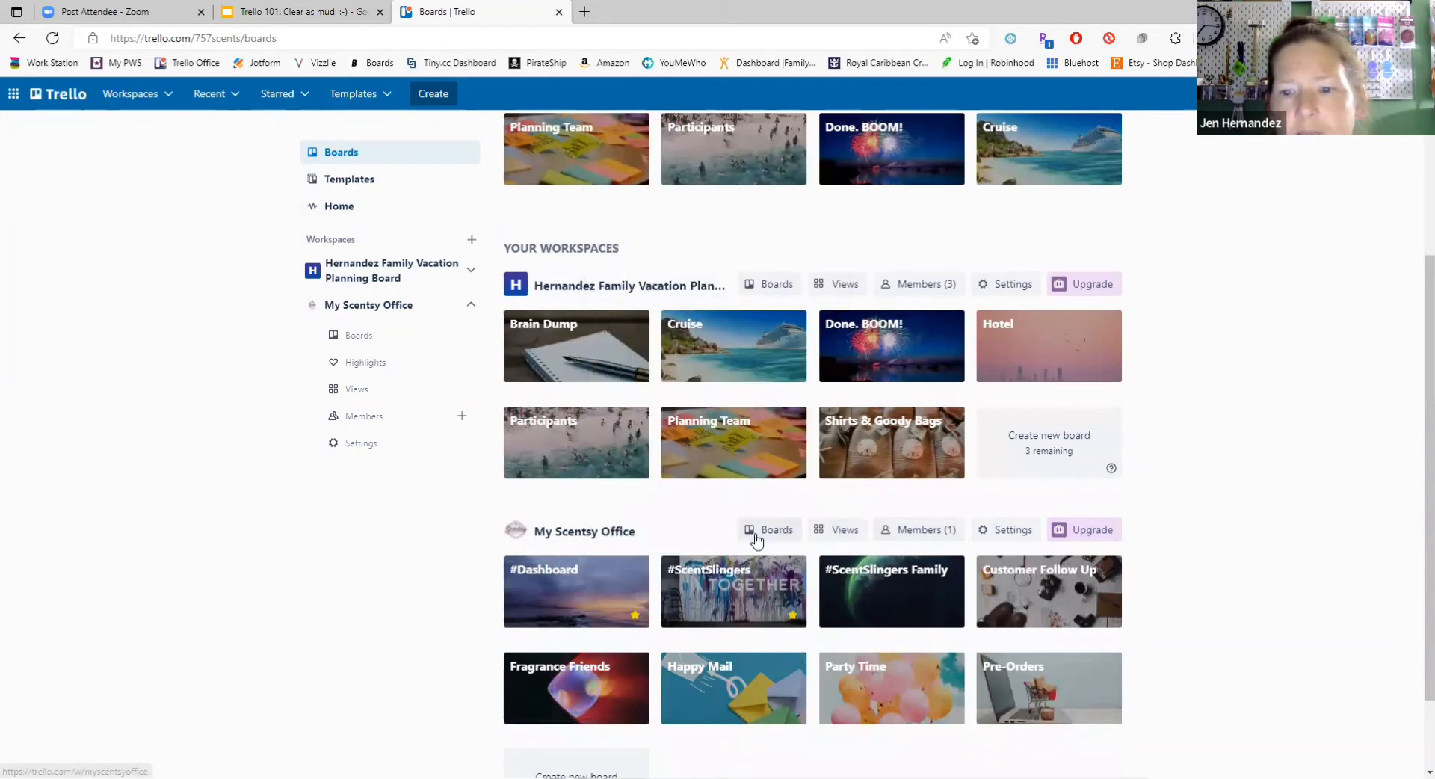
left_click(619, 535)
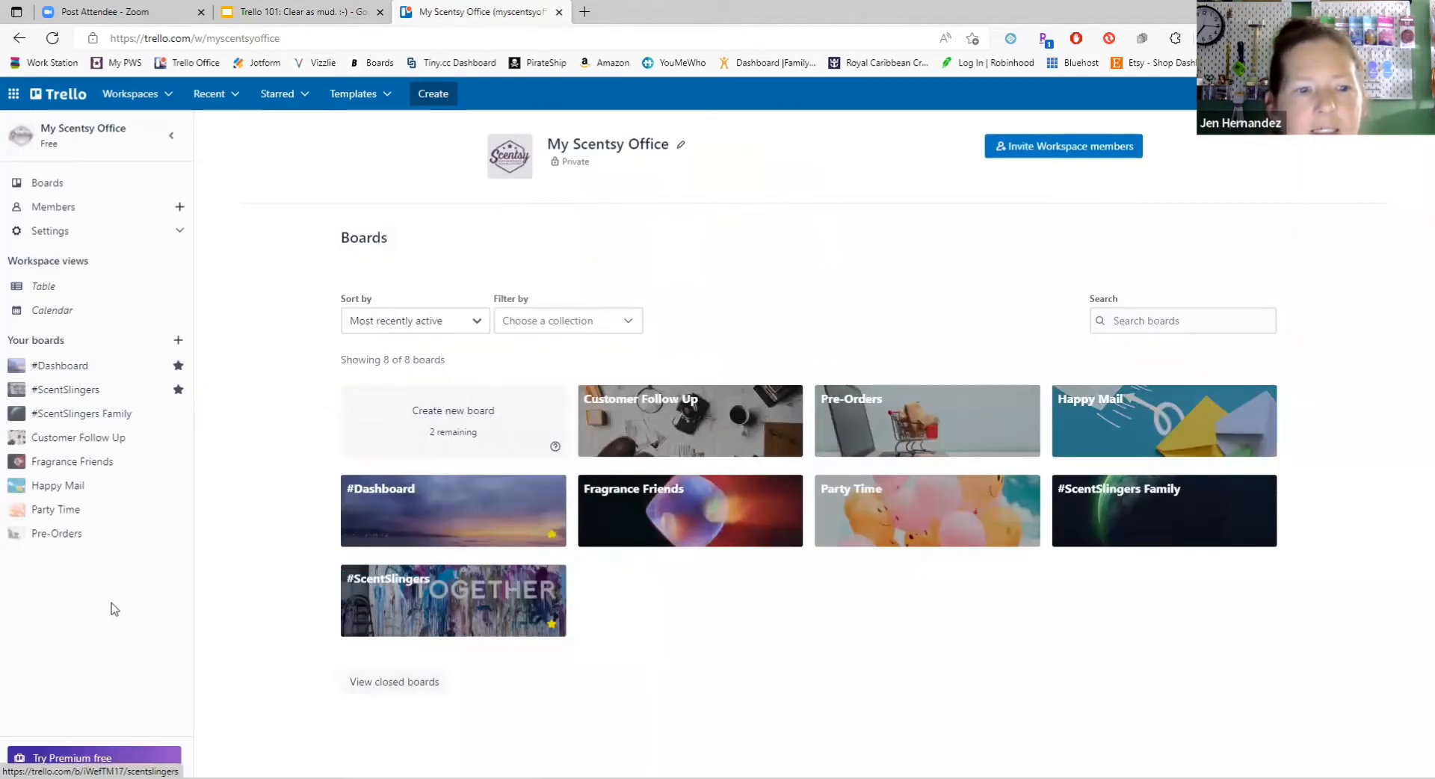
left_click(82, 441)
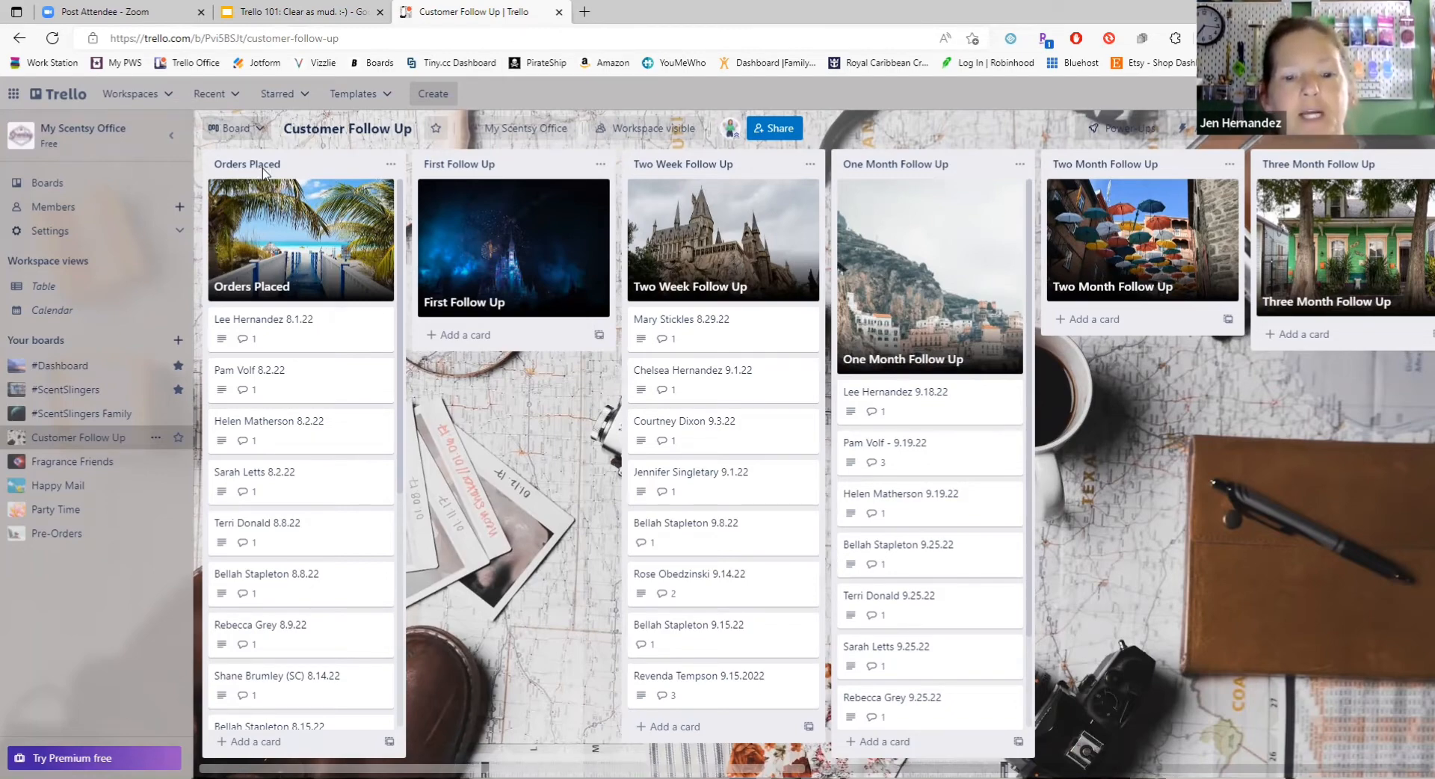
Step: Read the LTO Release card in the Messages list of the Customer Follow Up board and return to the boards overview
left_click_drag(455, 761, 1084, 761)
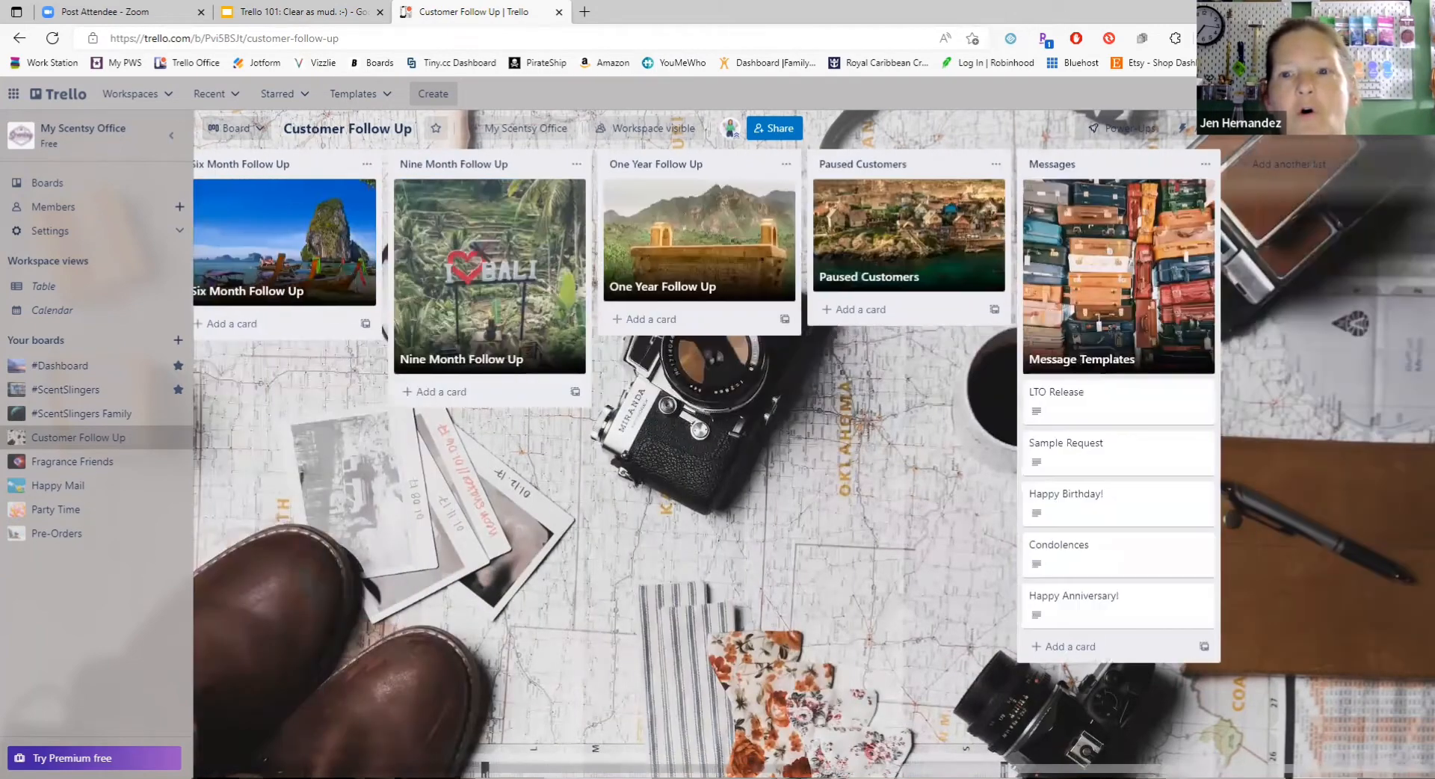
right_click(1301, 768)
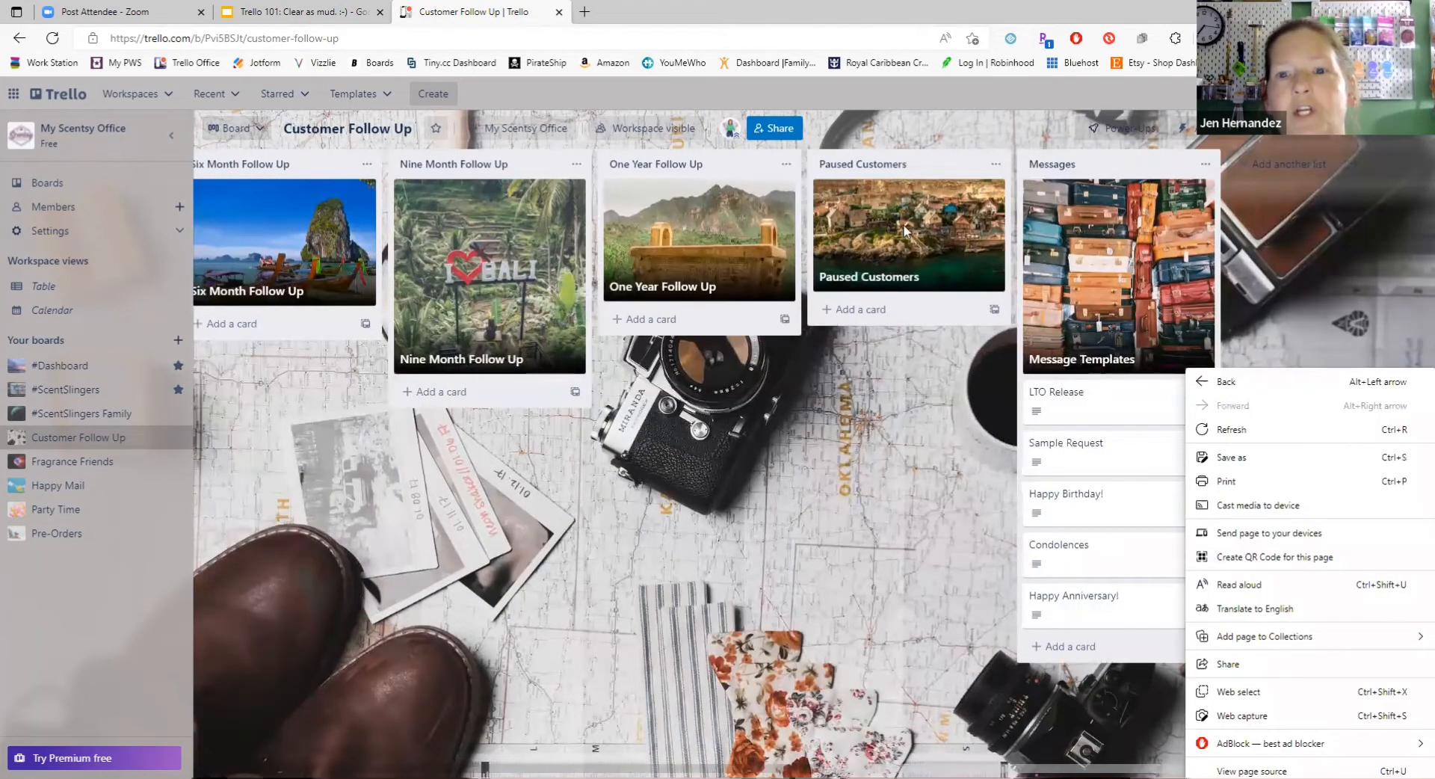
left_click(893, 255)
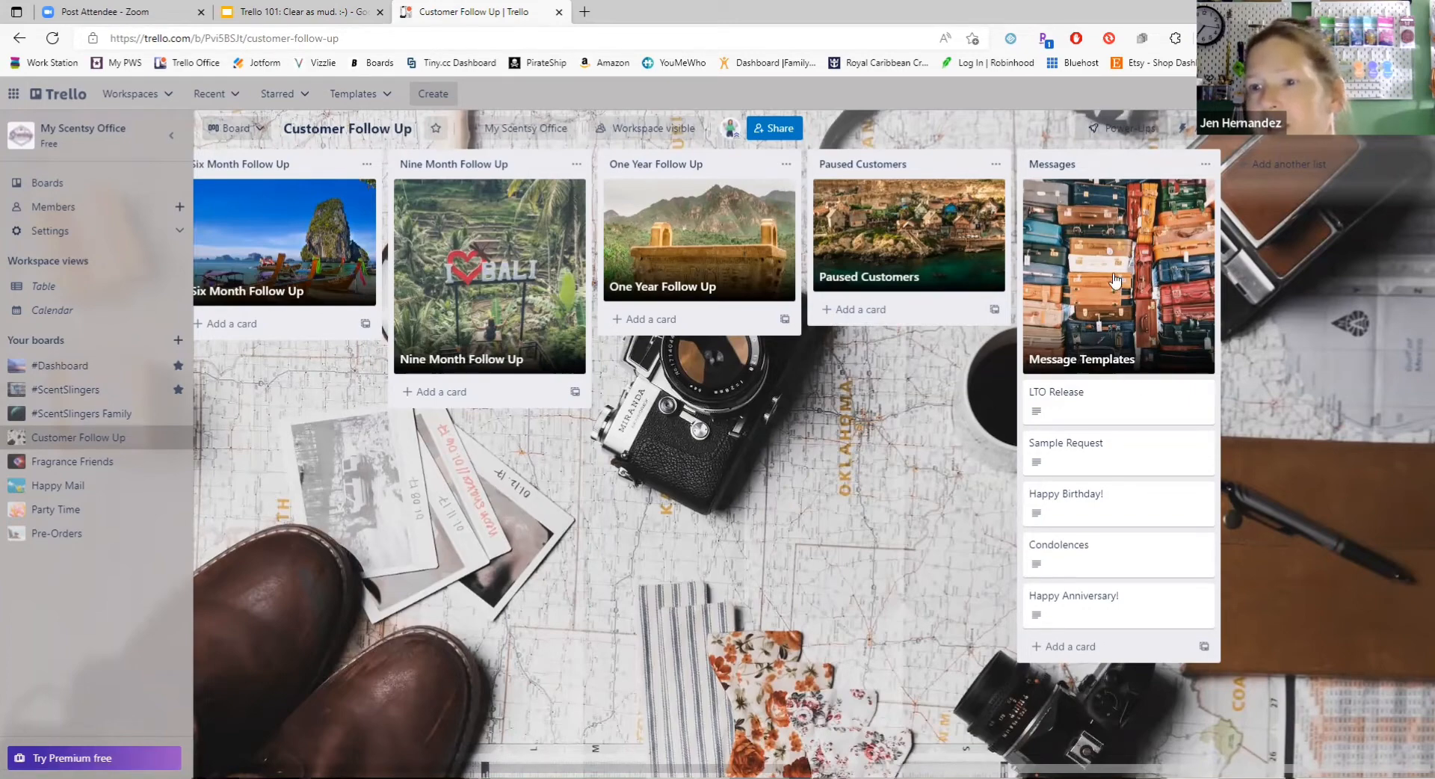
left_click(1097, 418)
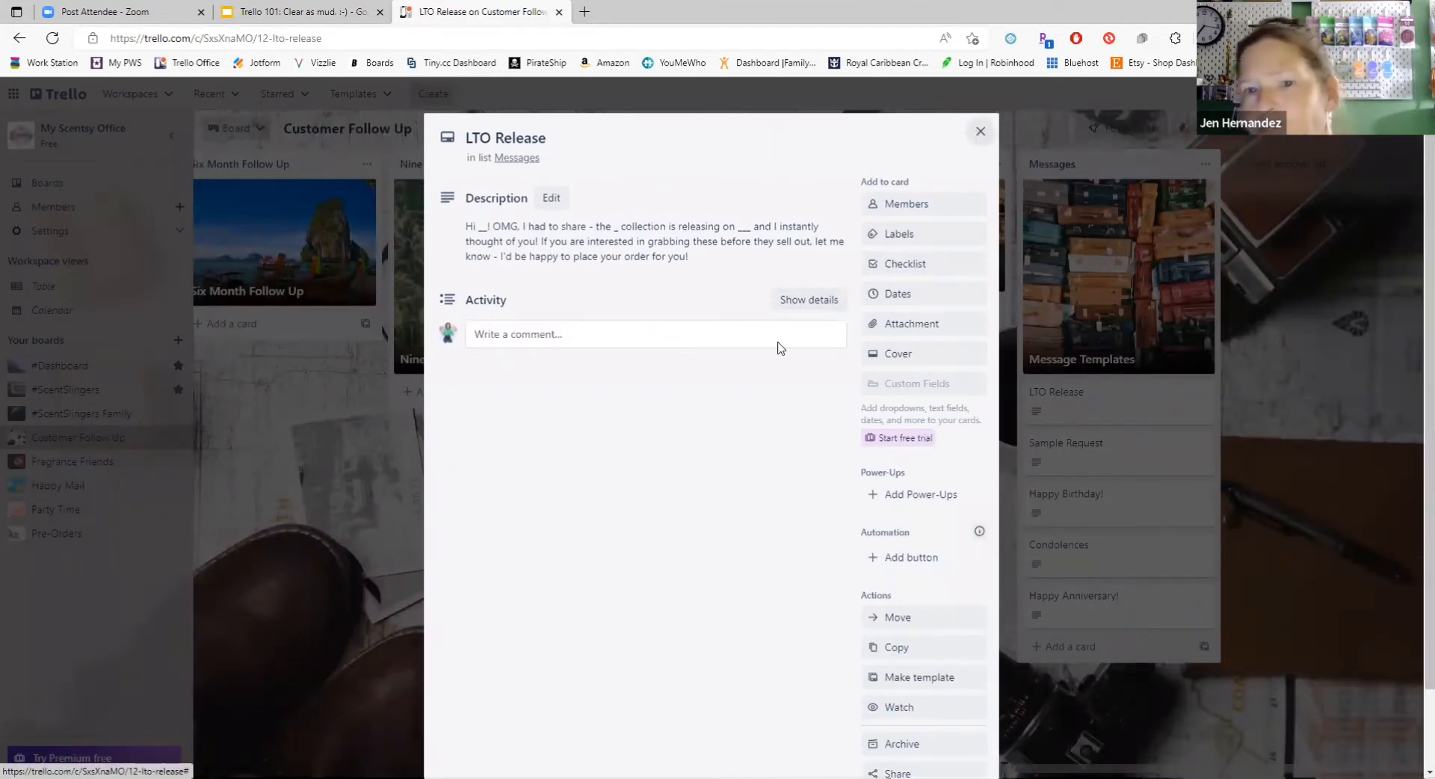
left_click(263, 333)
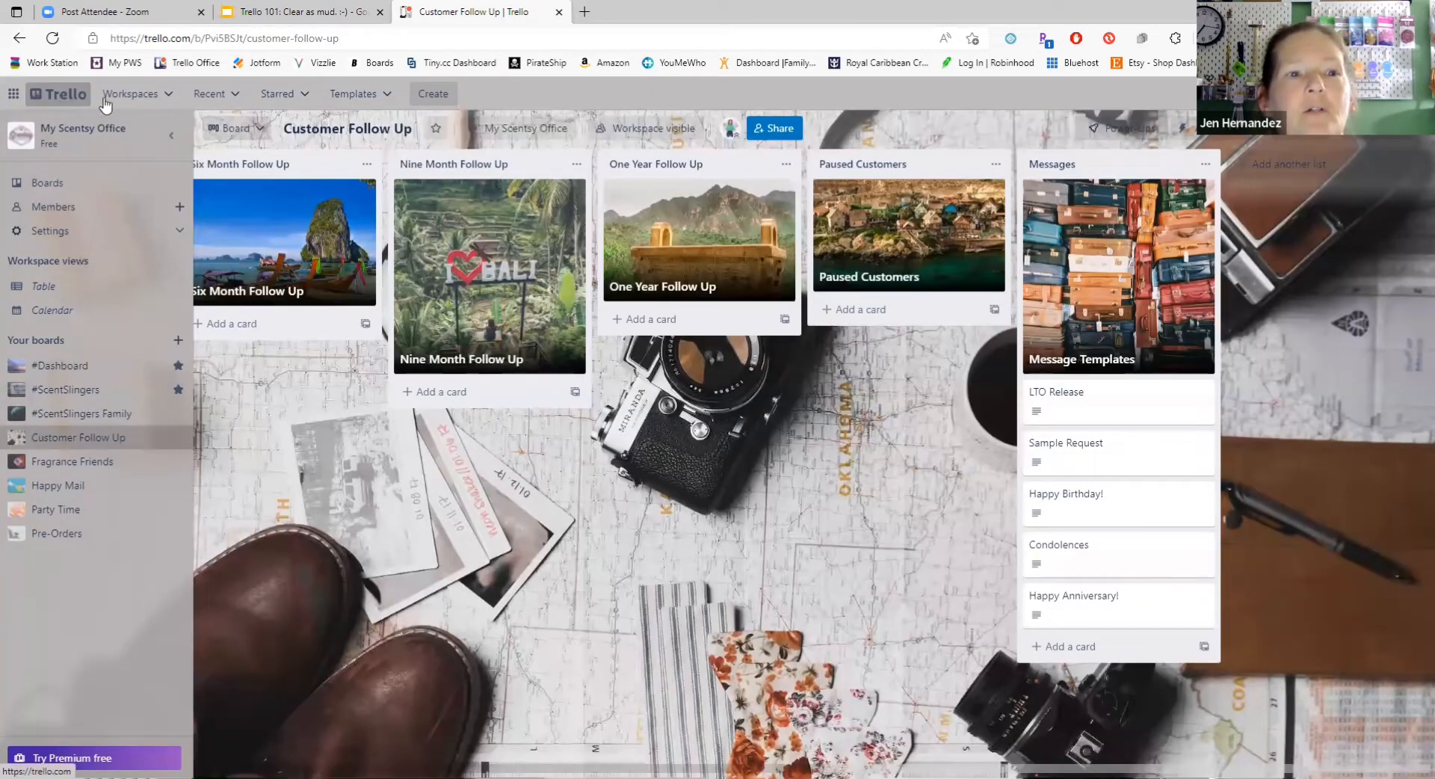
left_click(142, 105)
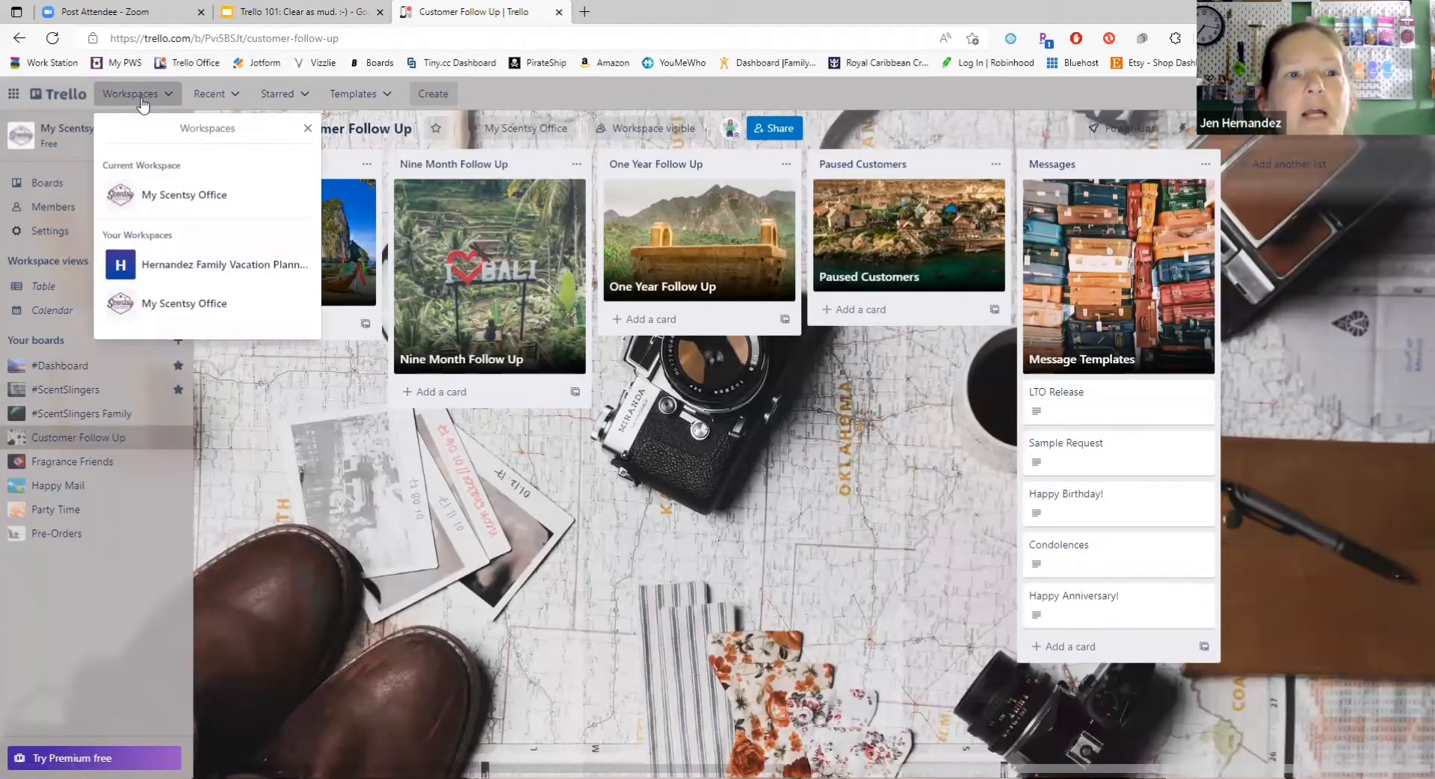
left_click(66, 94)
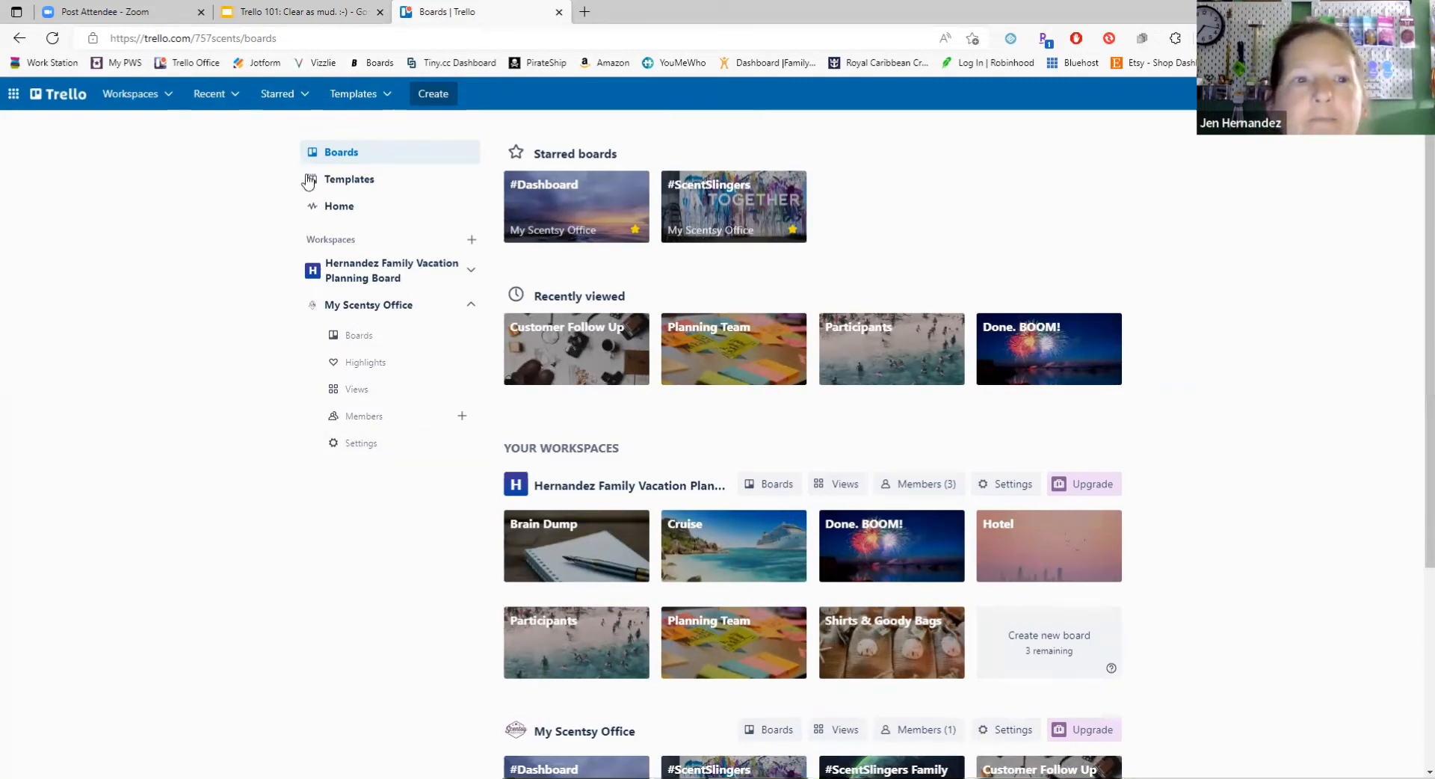
left_click(435, 98)
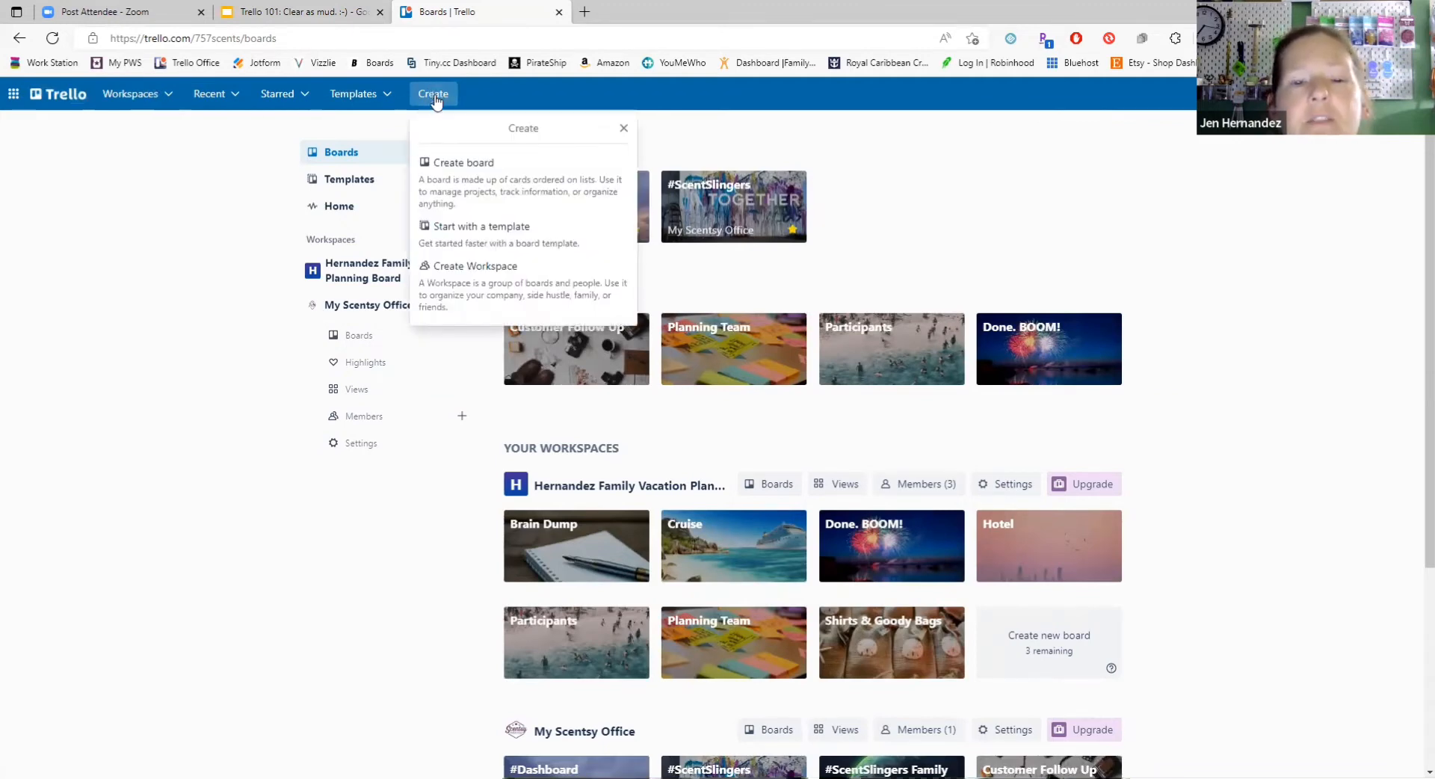
left_click(469, 290)
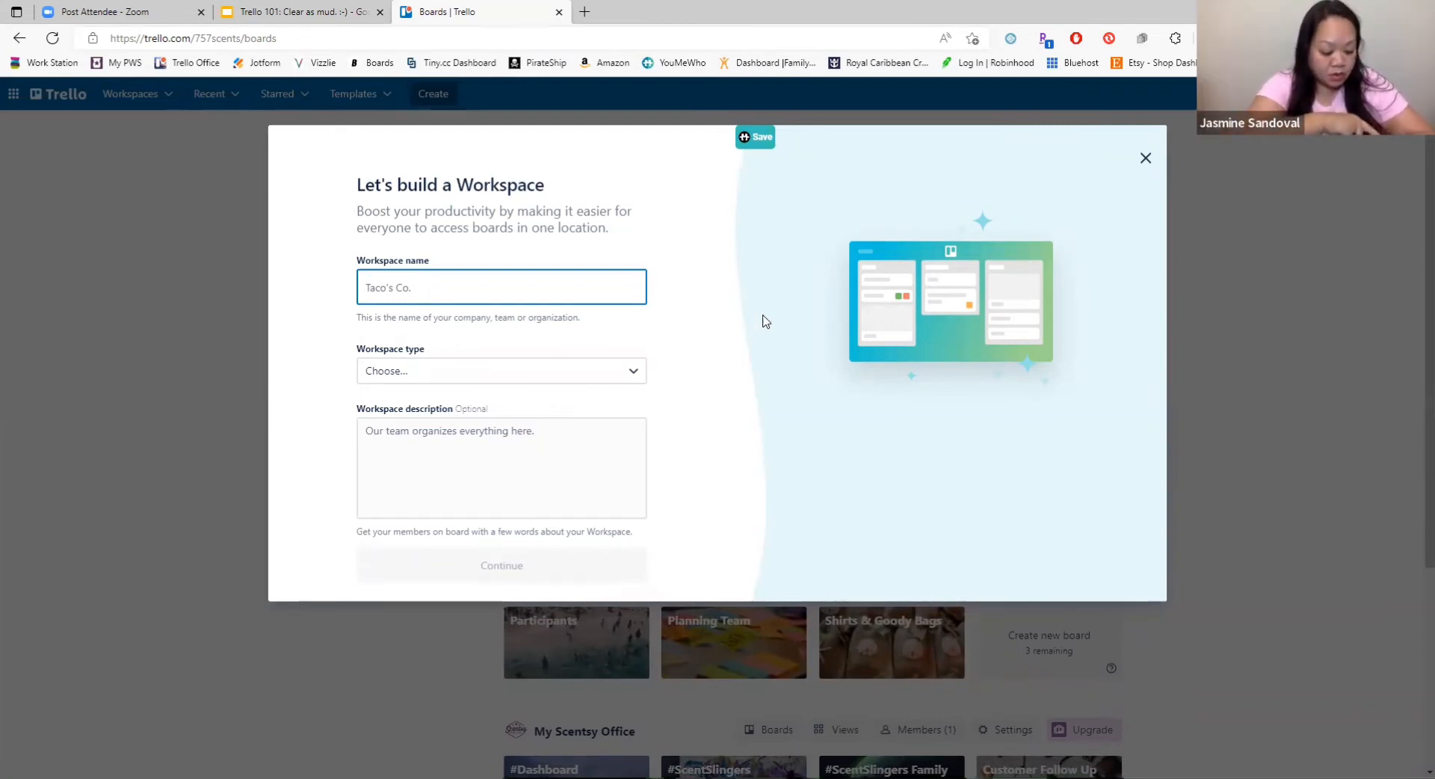
left_click(1145, 158)
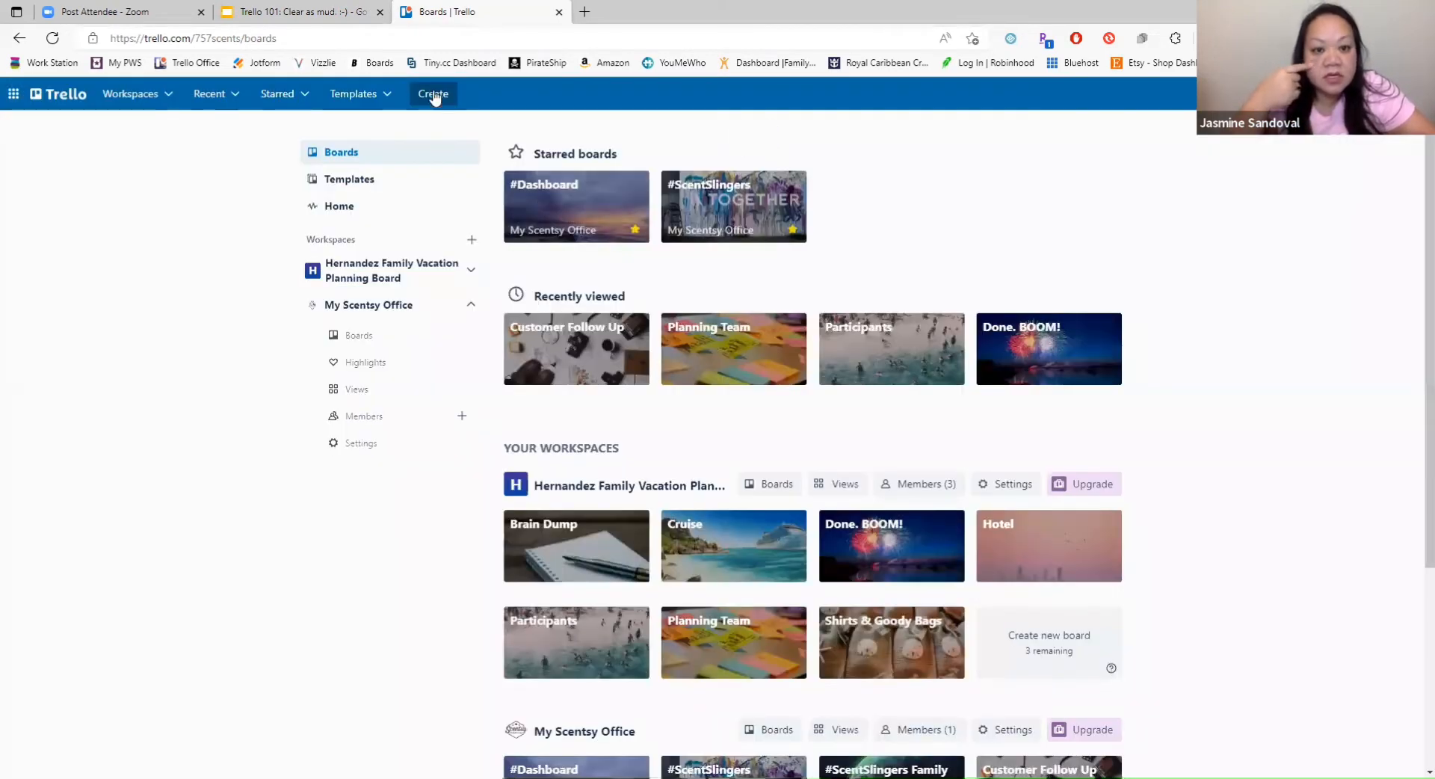
left_click(435, 96)
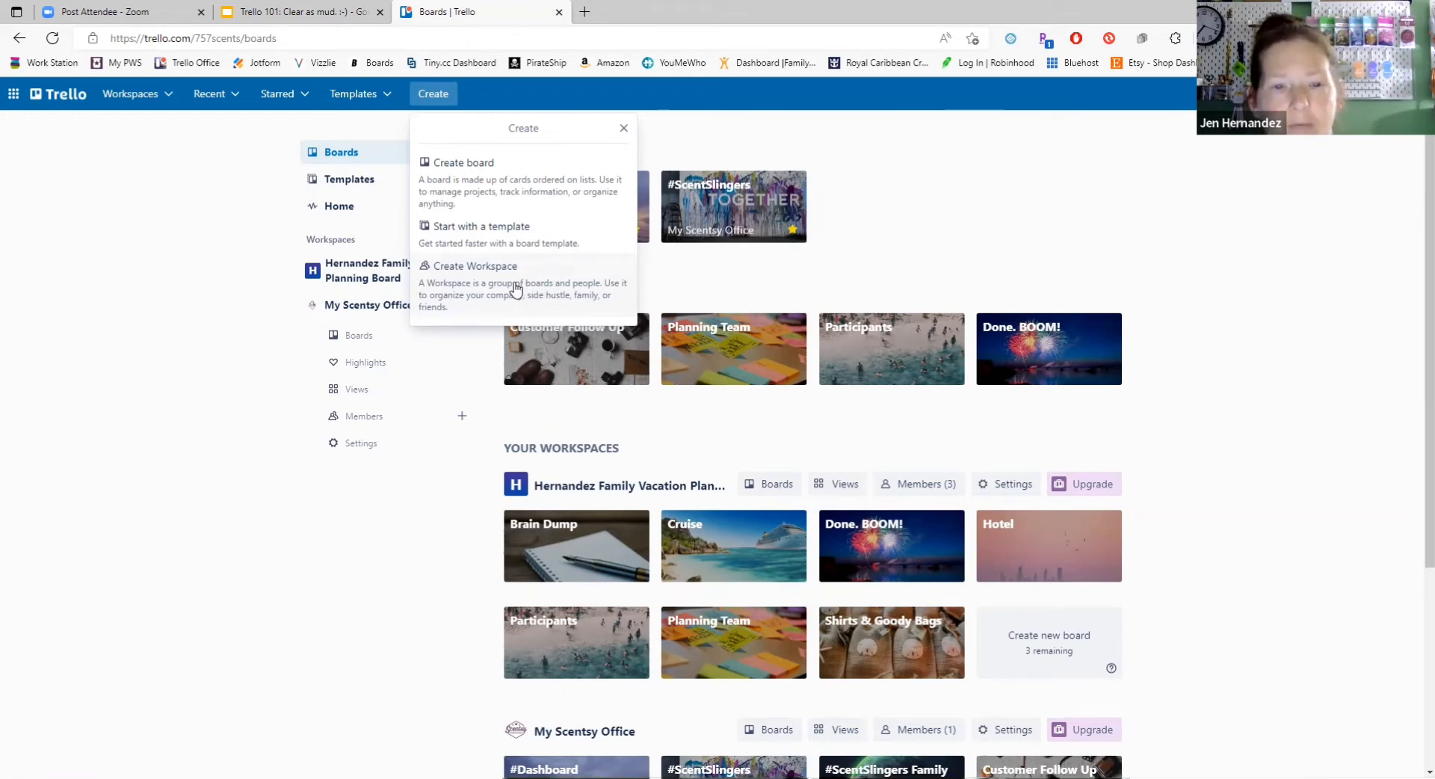
left_click(515, 281)
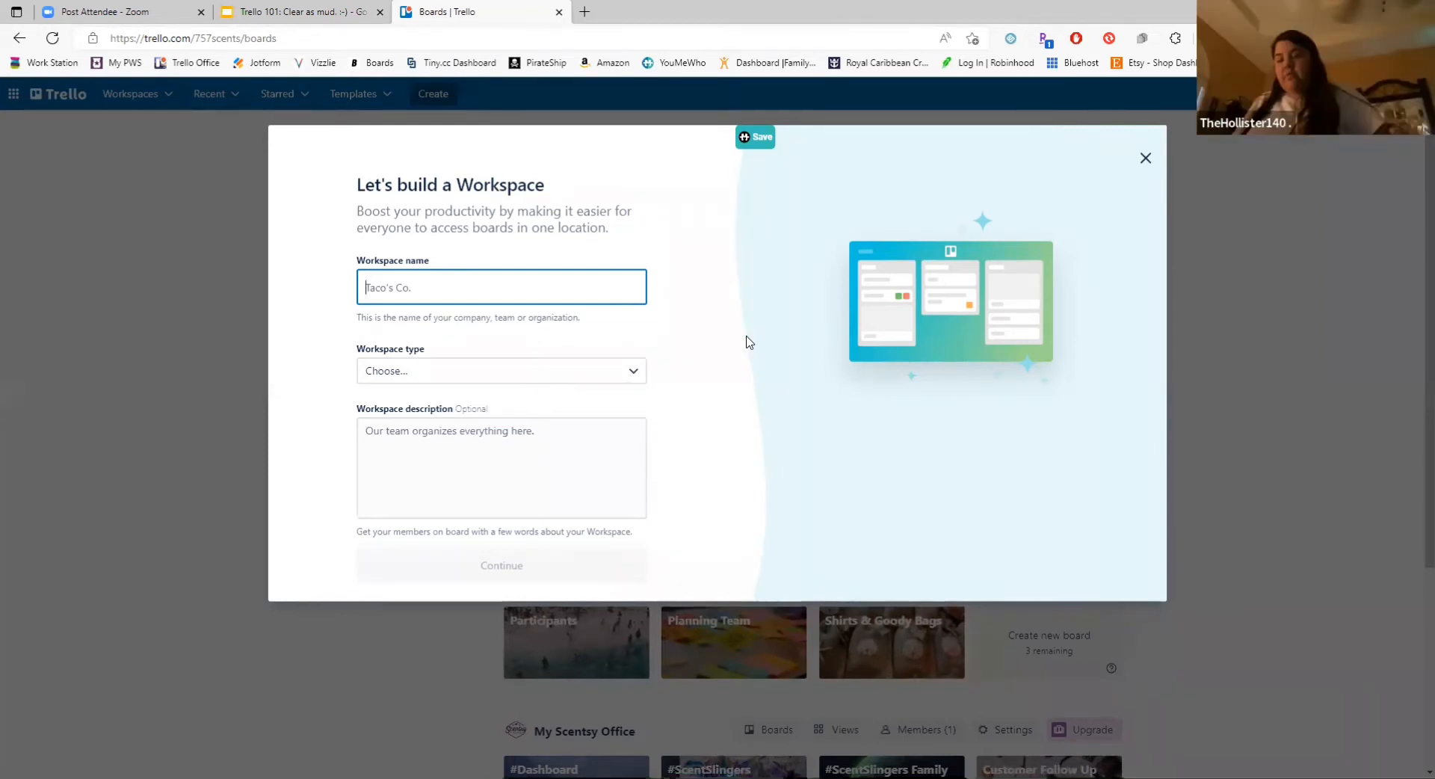
left_click(1144, 161)
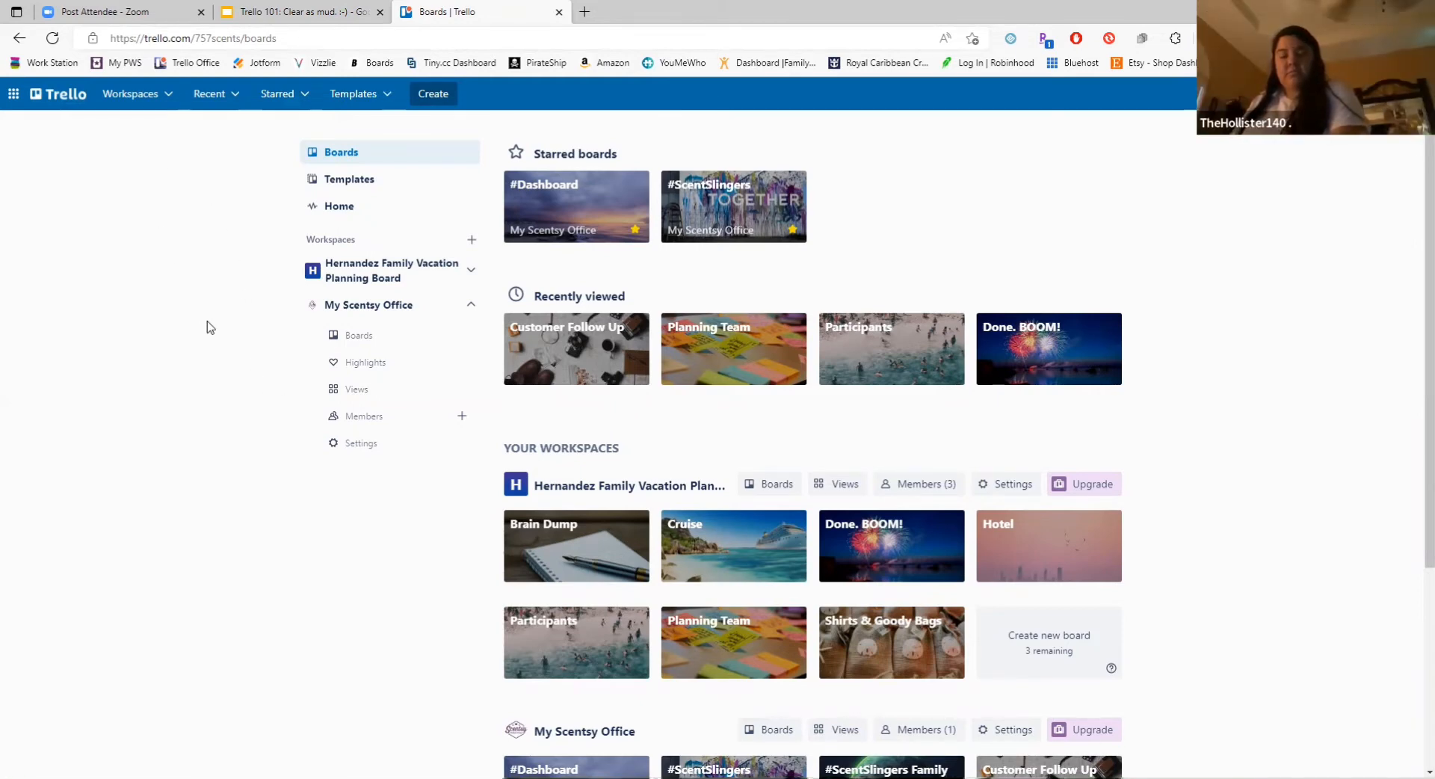
left_click(471, 241)
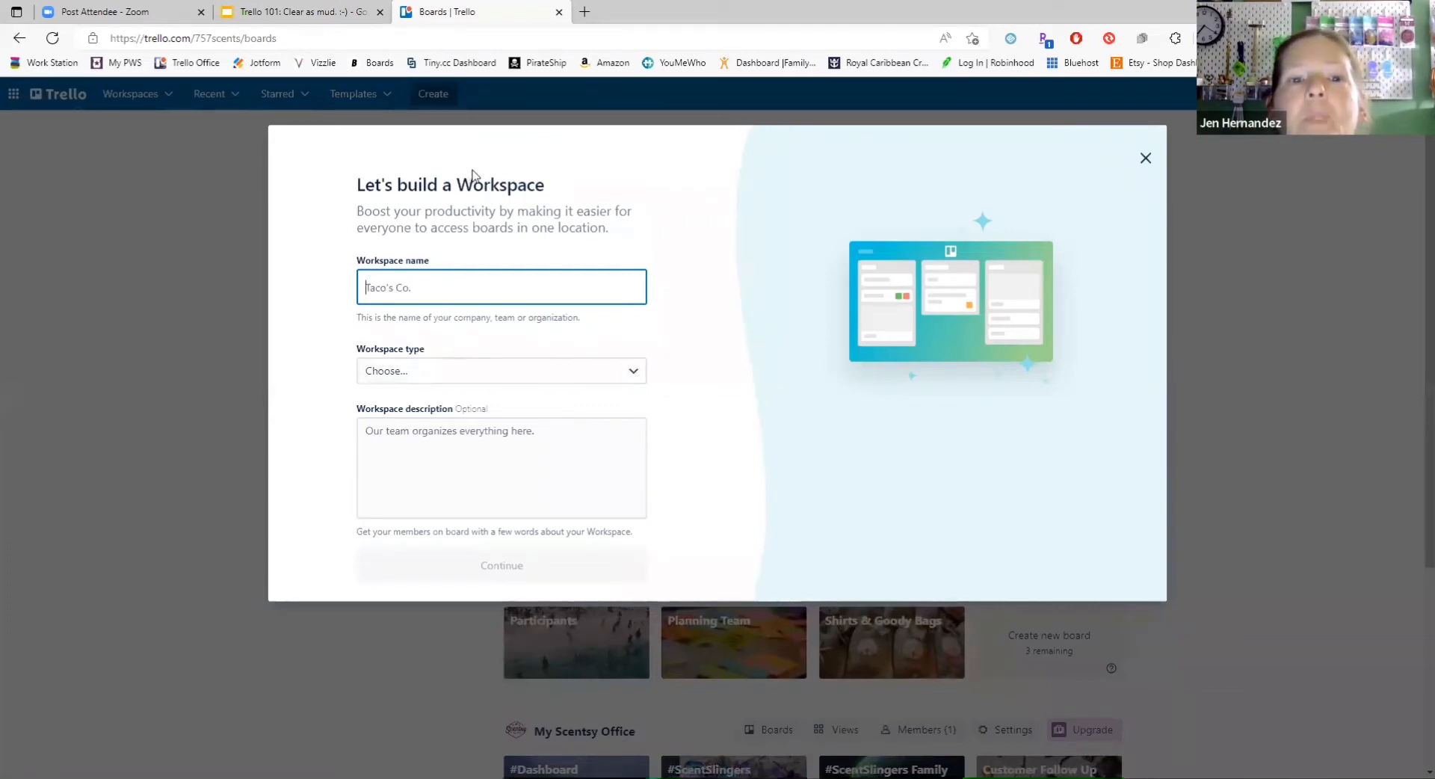
left_click(1146, 158)
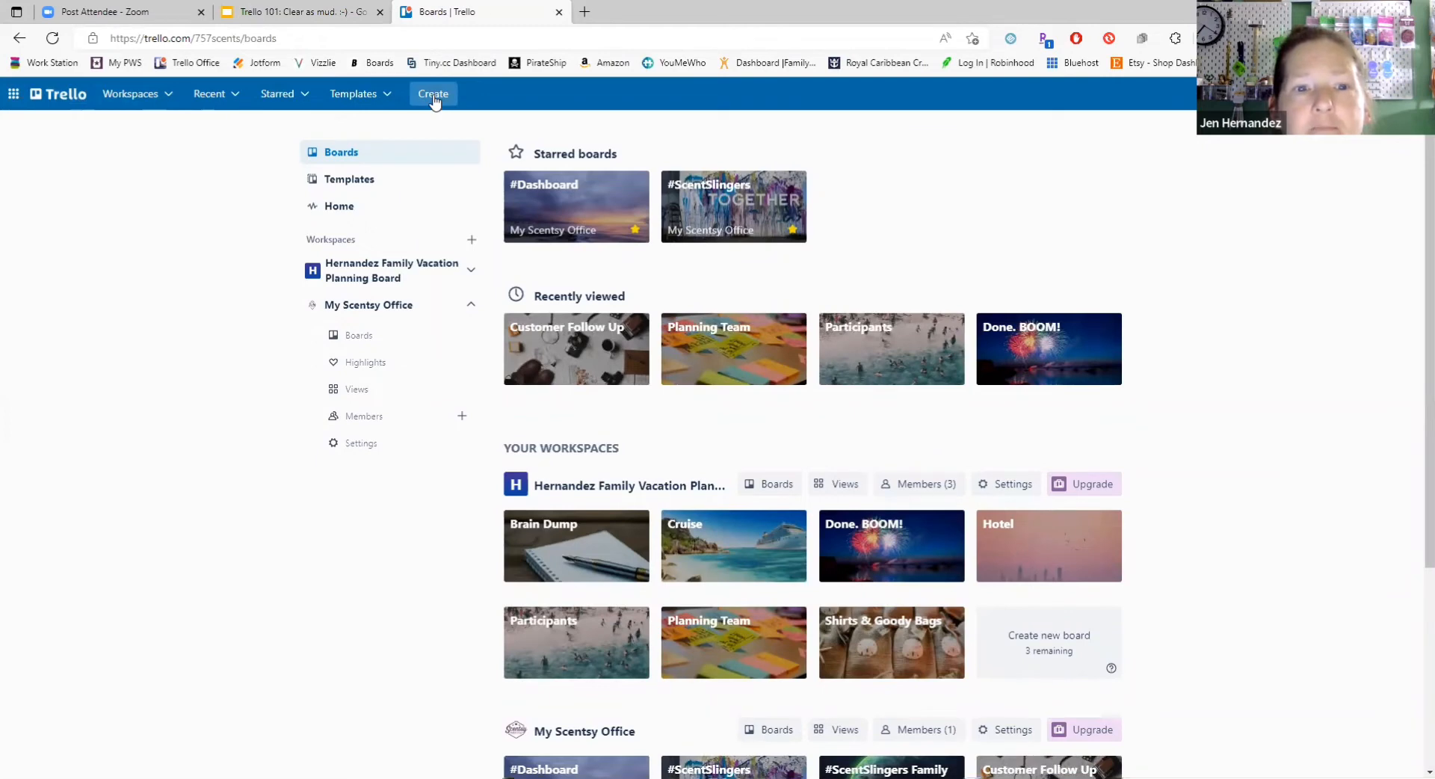
Step: Create a workspace named Team Training with the type Small Business, leaving the description empty
left_click(434, 97)
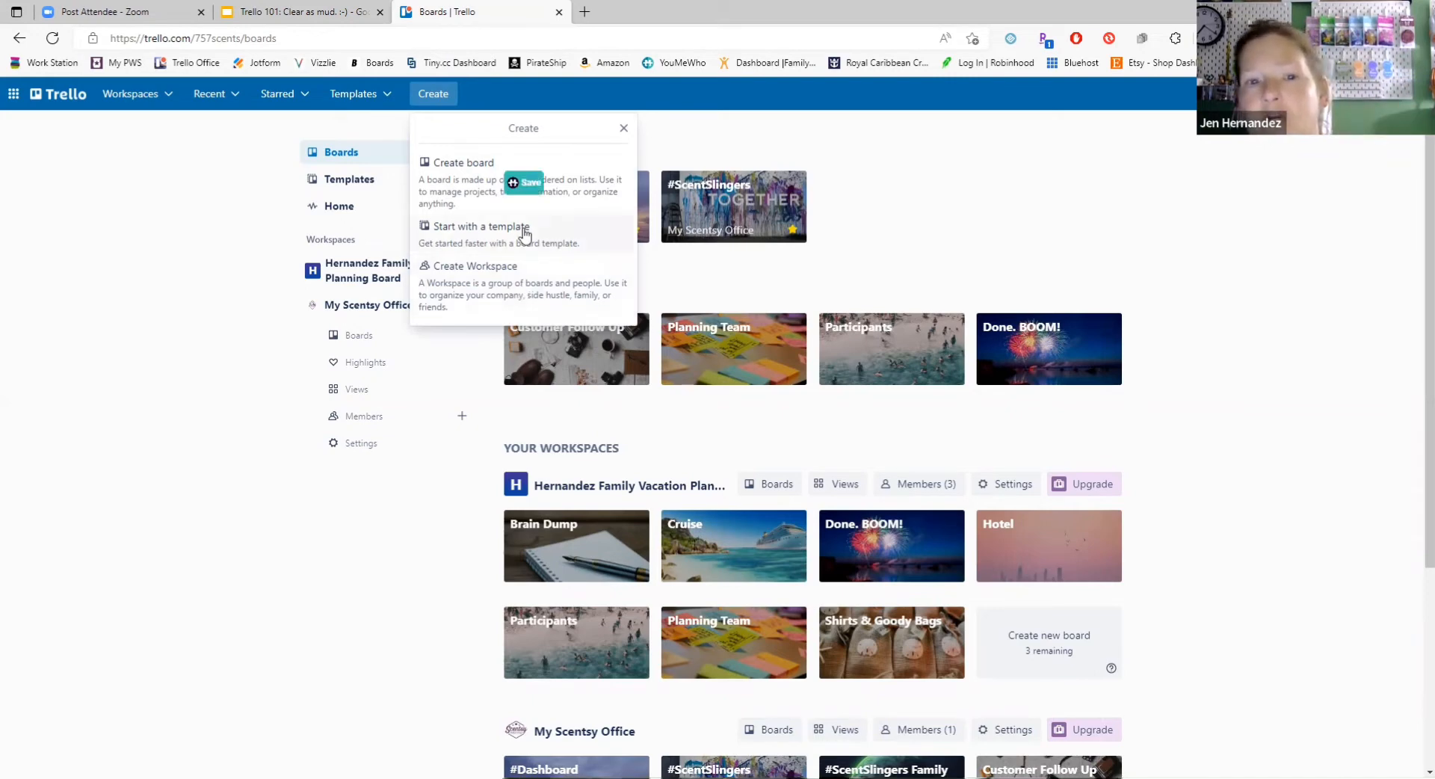
left_click(512, 282)
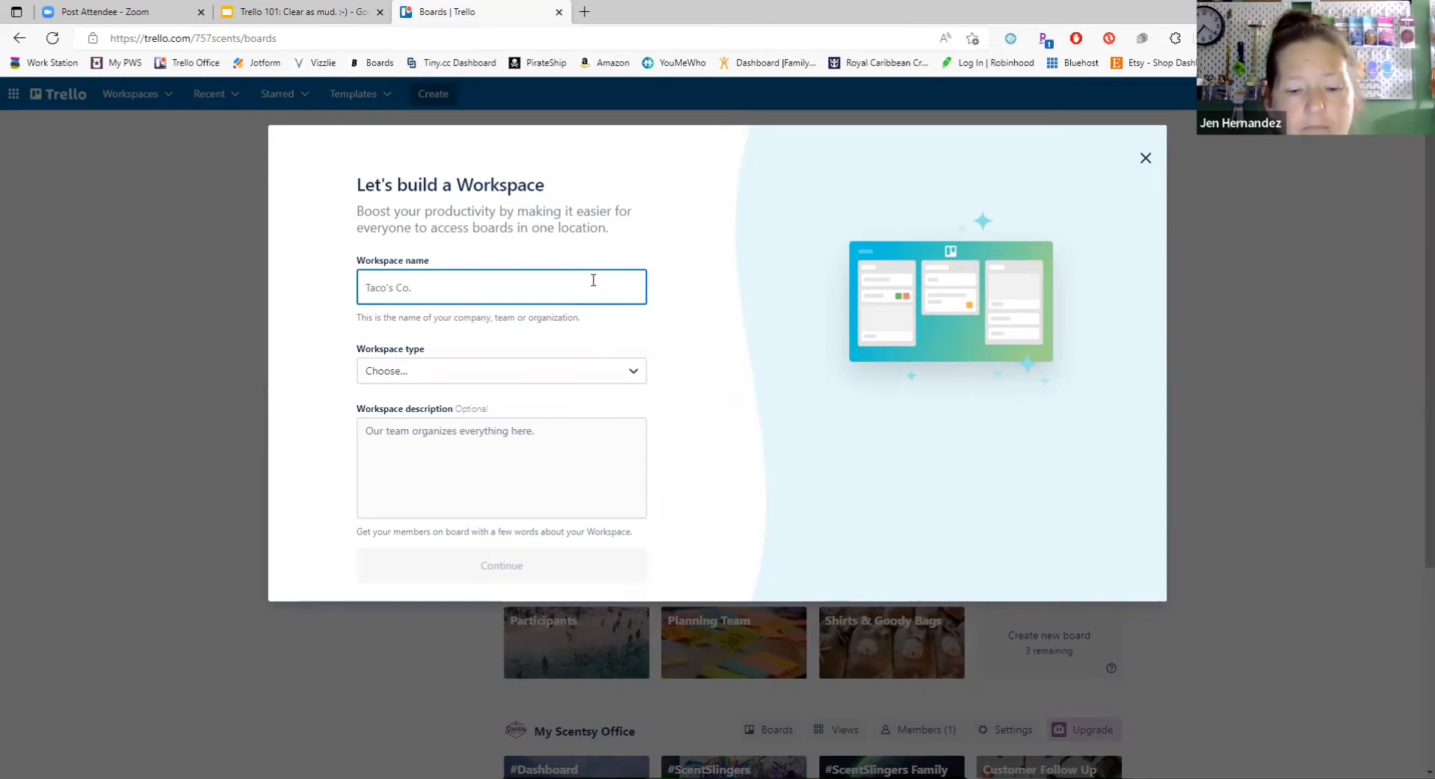
type("Team Training")
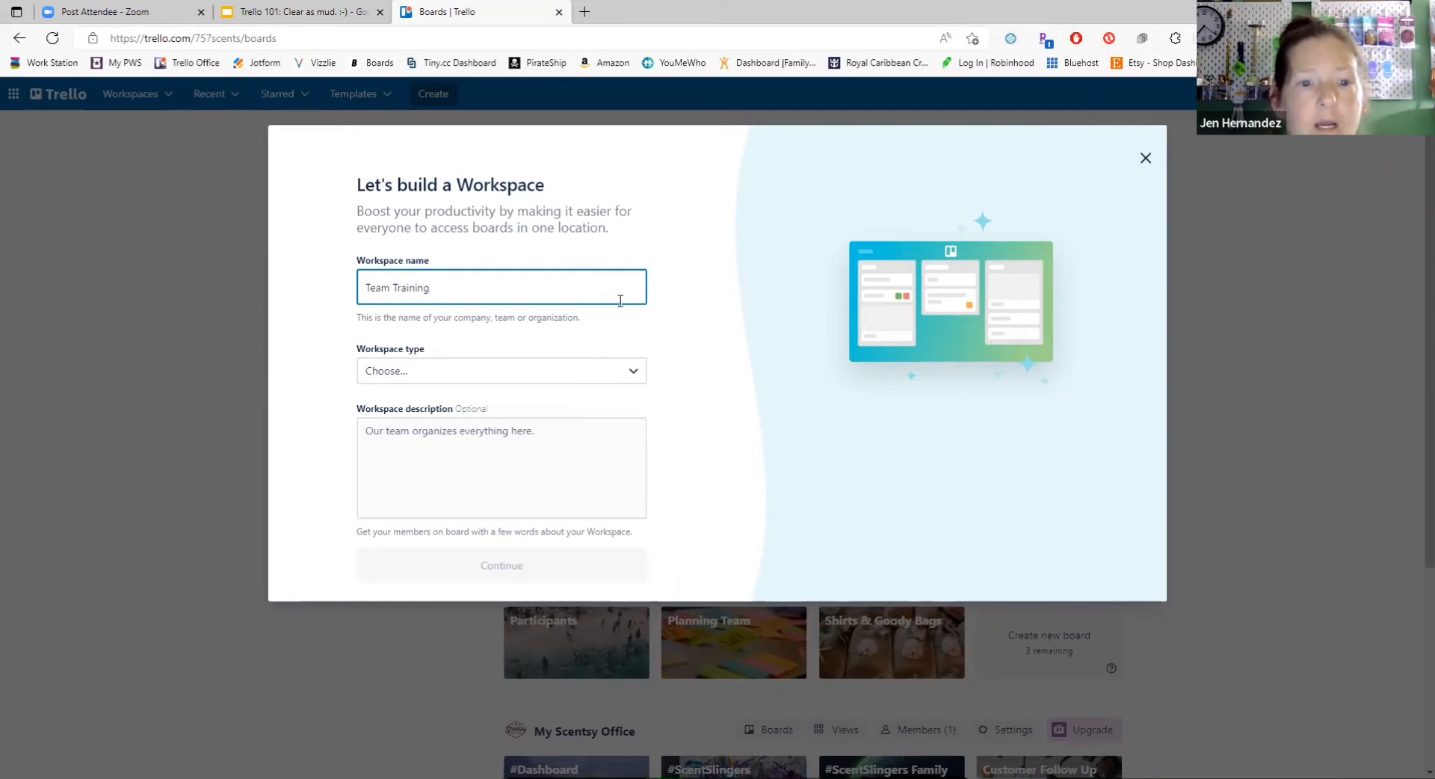
left_click(631, 372)
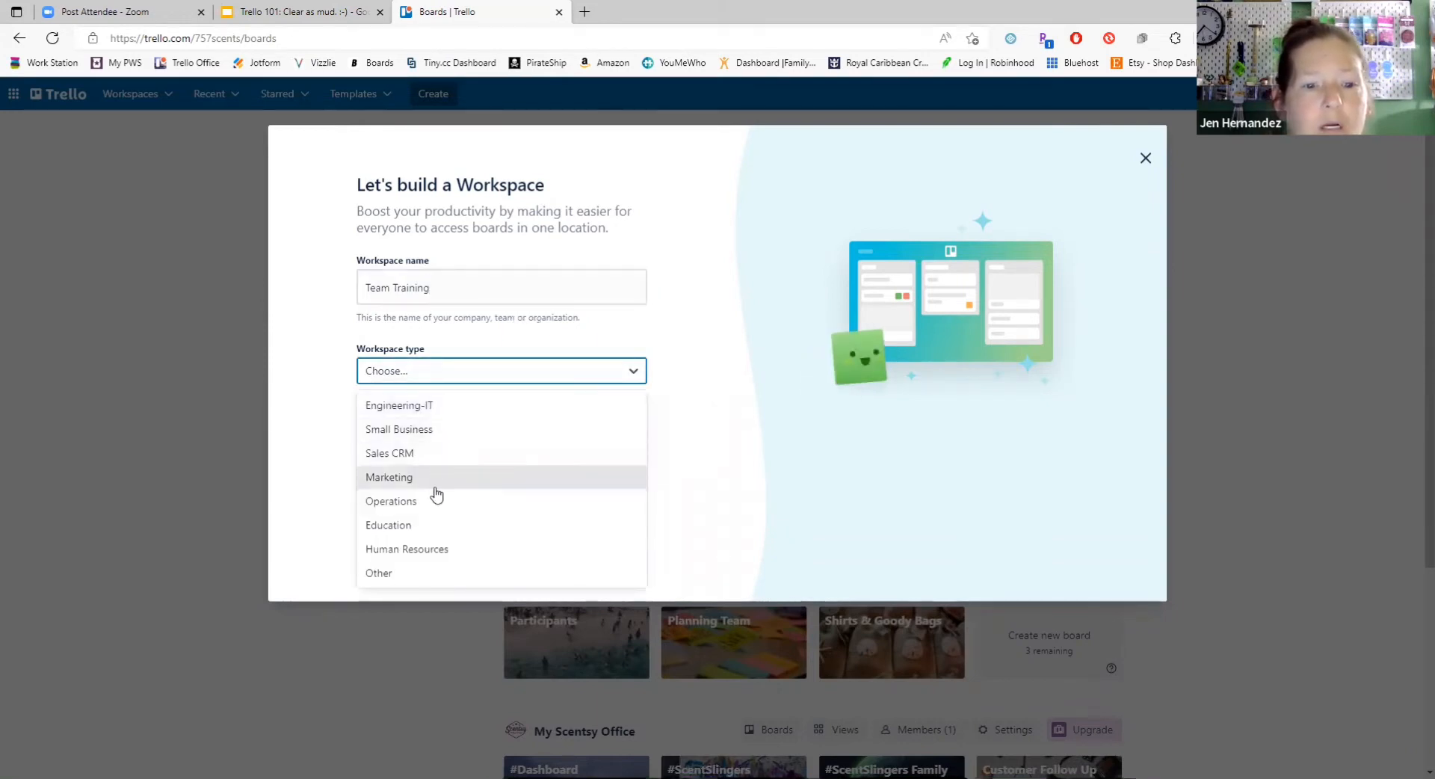
left_click(457, 432)
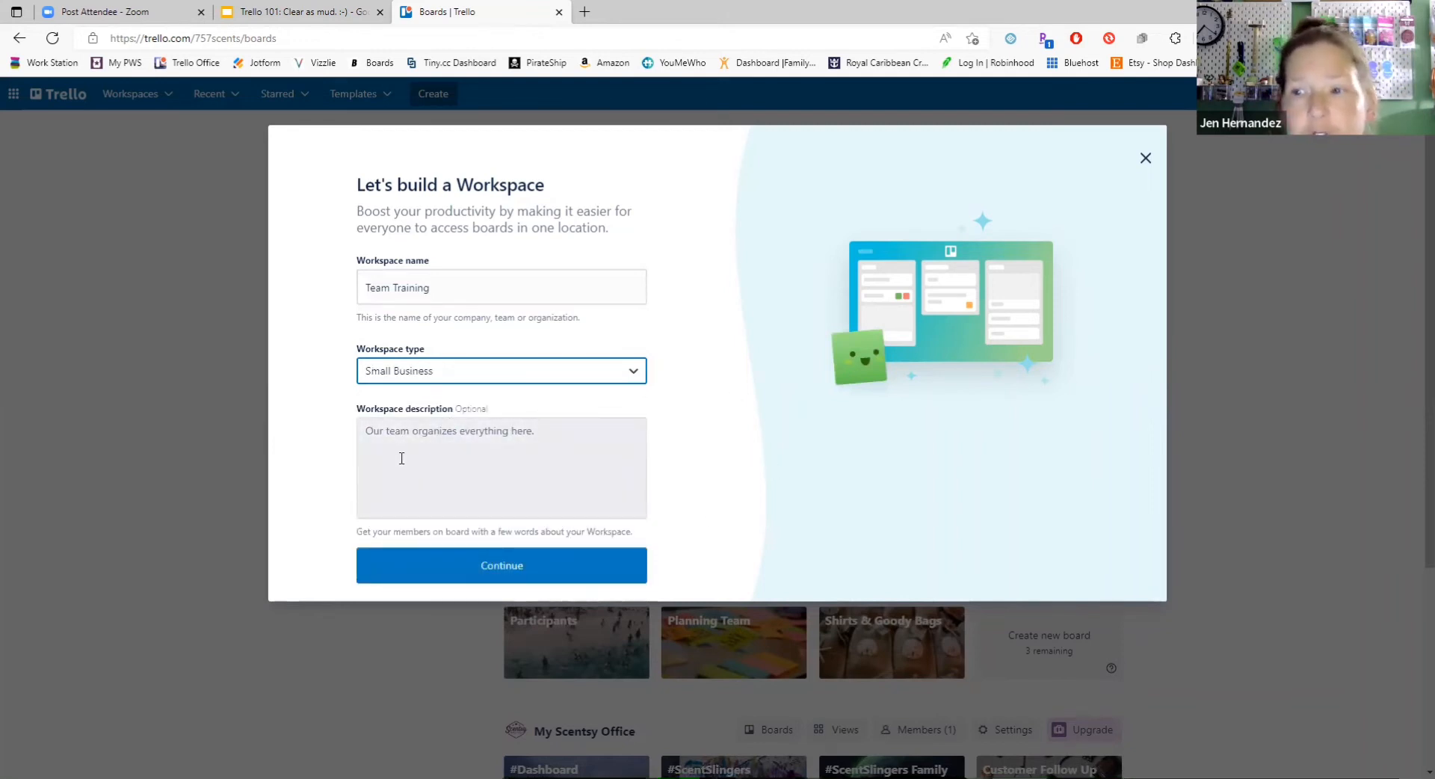
left_click(485, 575)
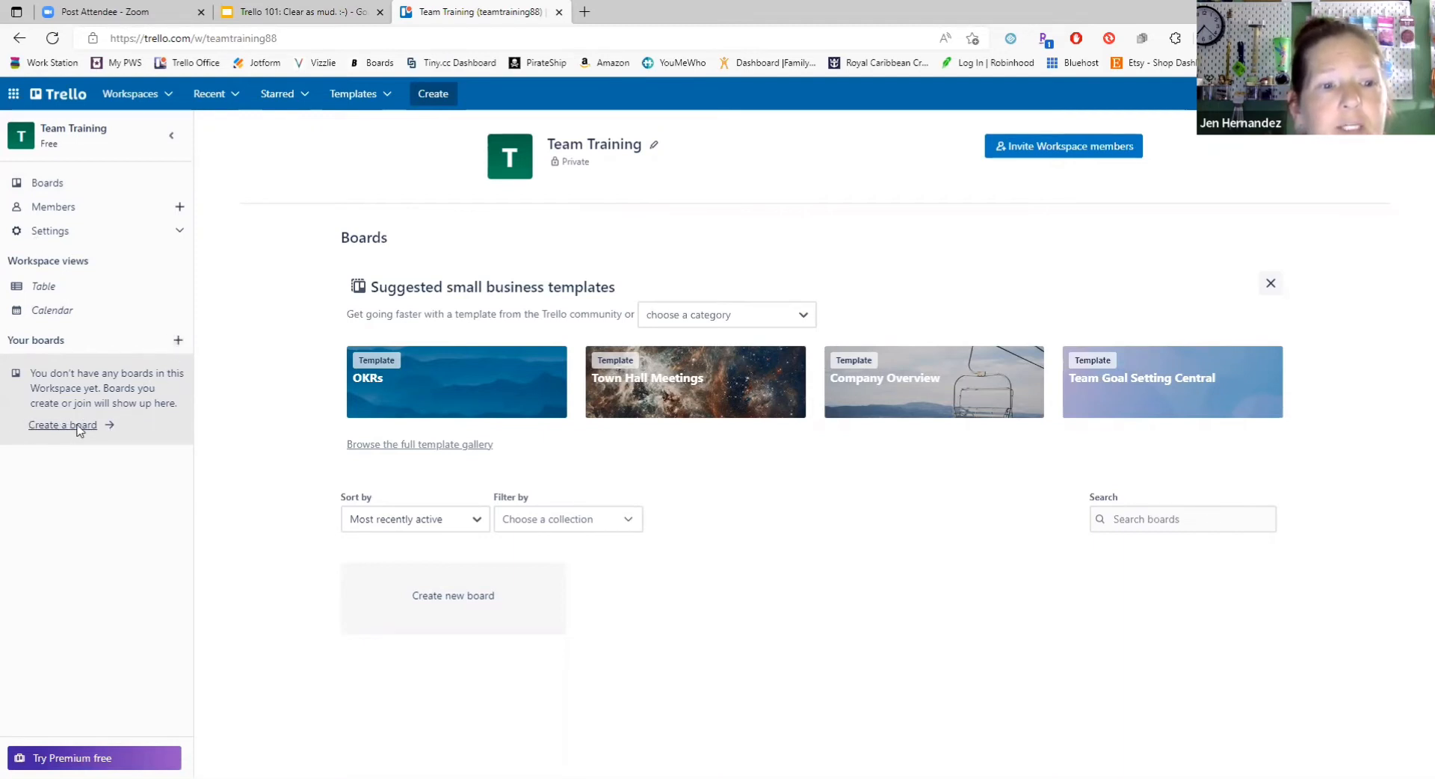
Step: Create a board titled "We are super cool!" in the Team Training workspace with Workspace visibility
left_click(178, 341)
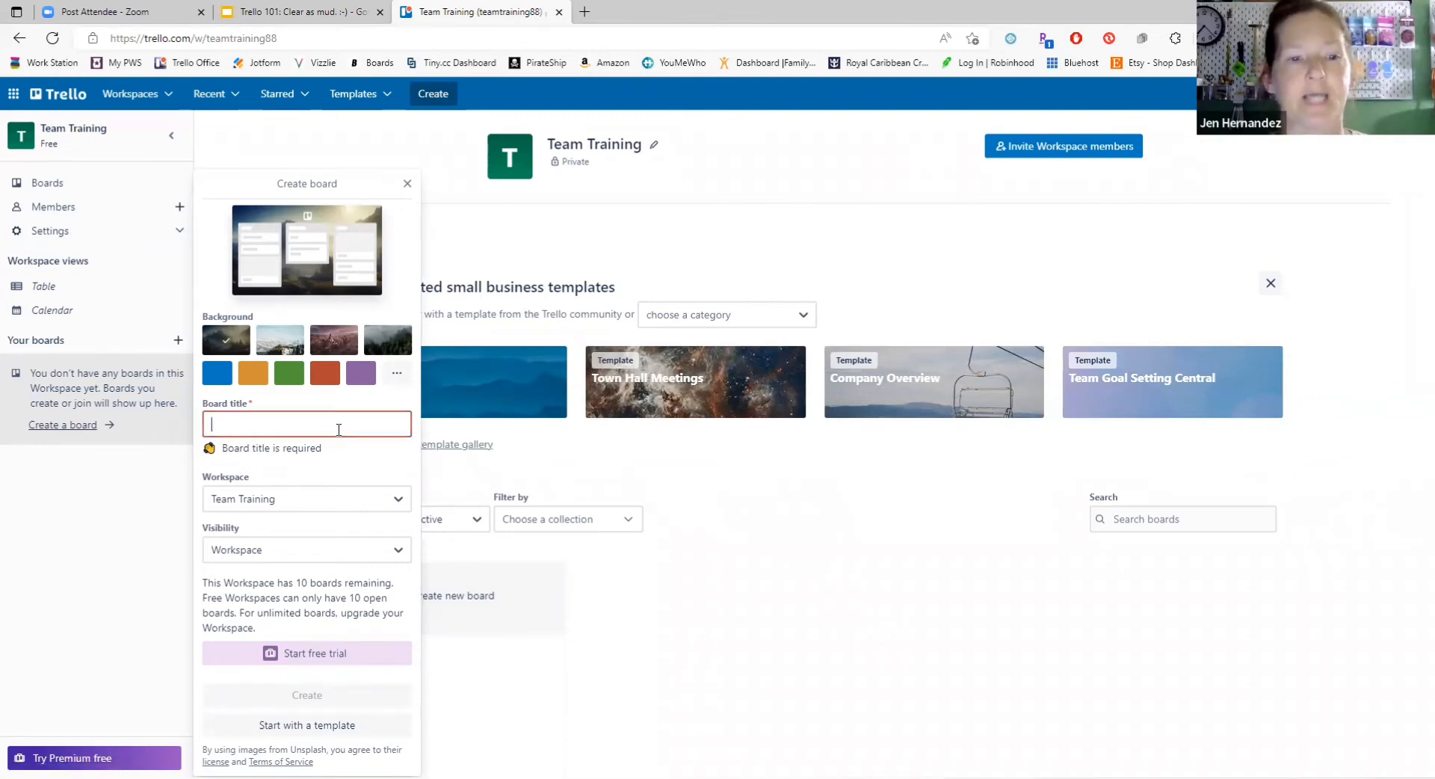
type("We a")
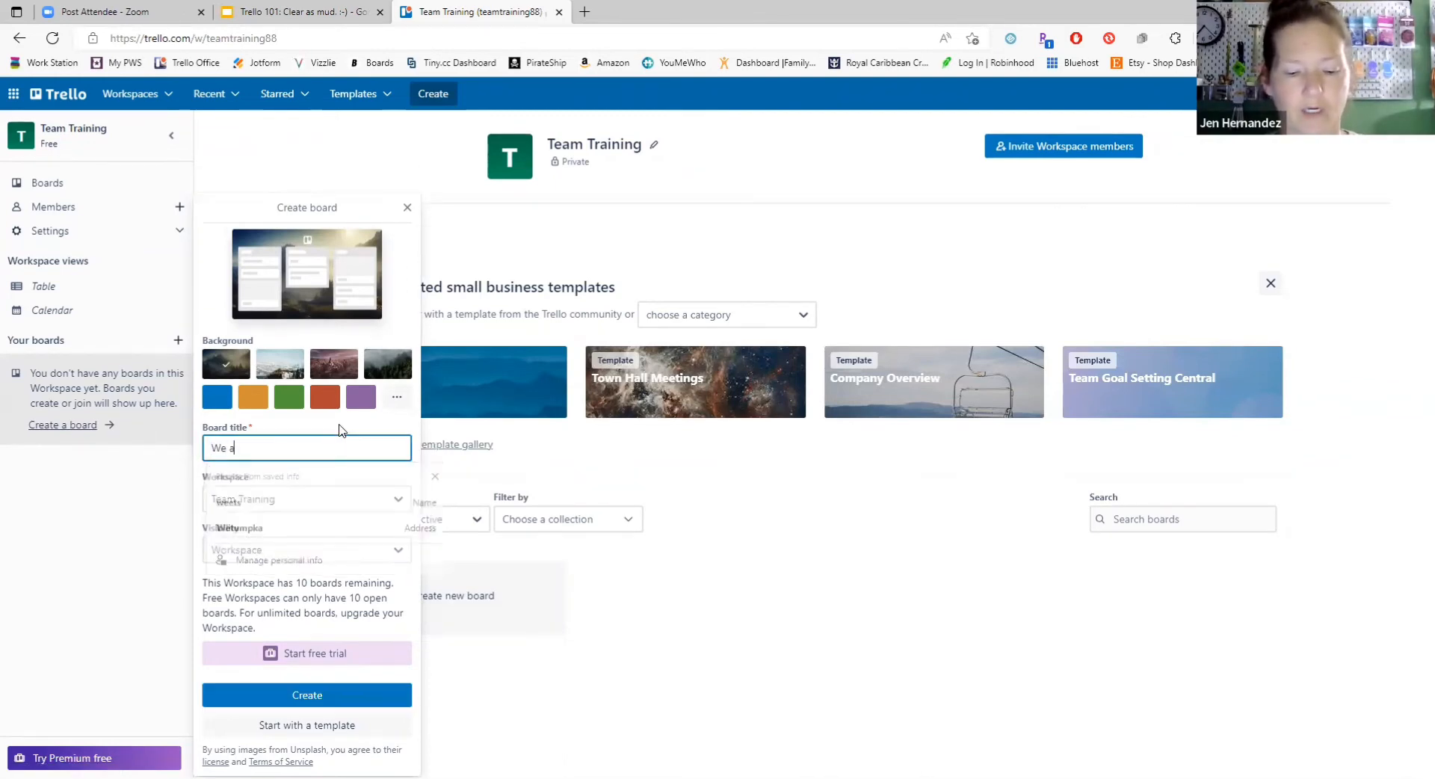
type("re super cool!")
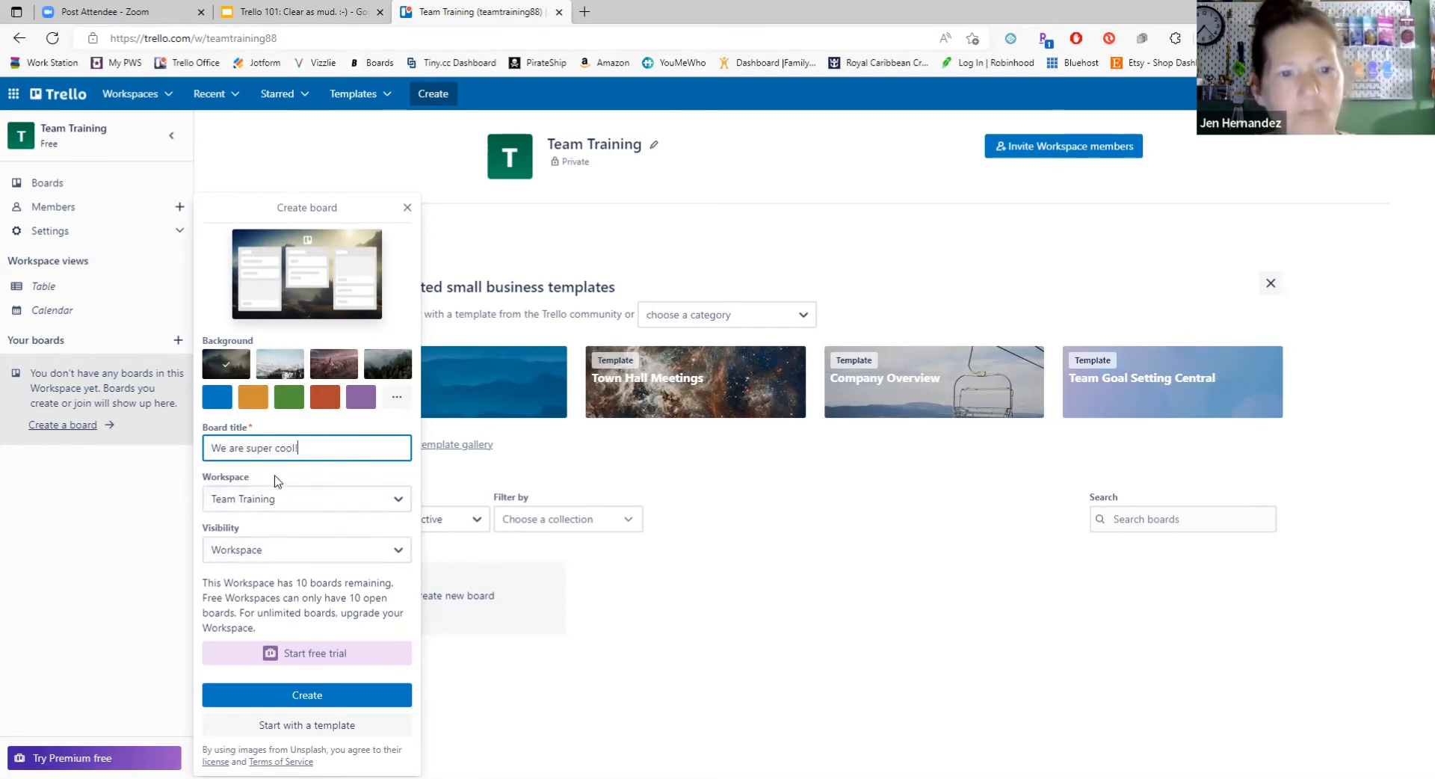
left_click(296, 551)
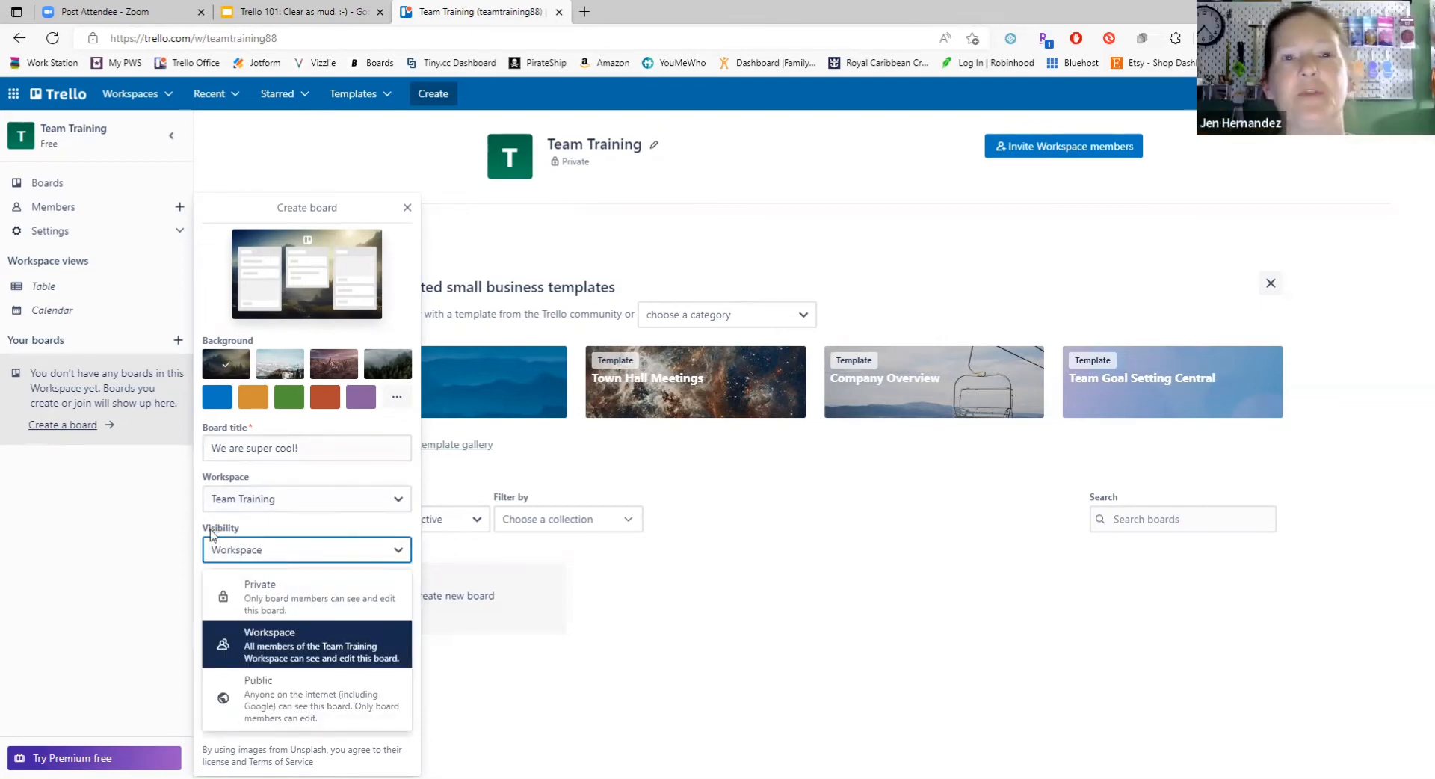
left_click(299, 559)
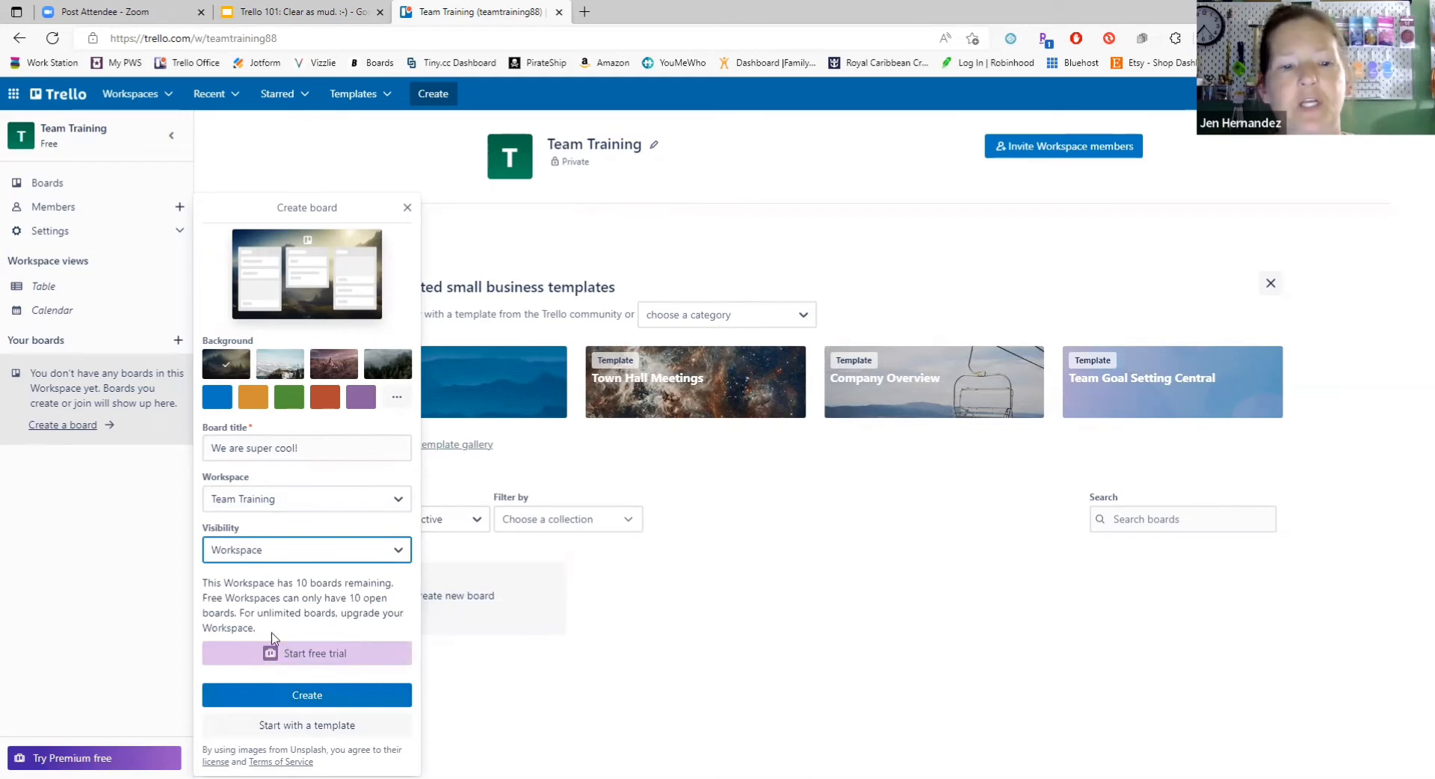
right_click(307, 699)
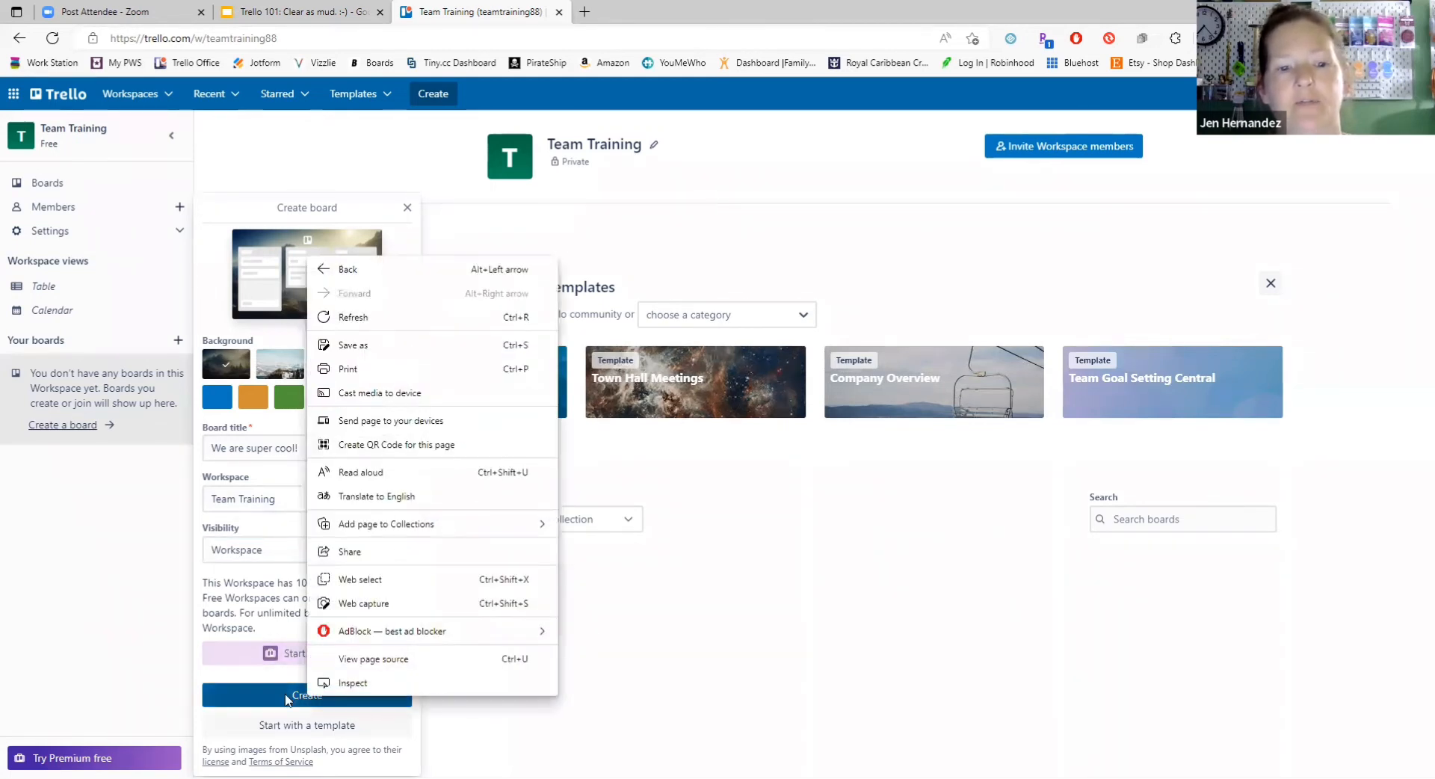
left_click(286, 699)
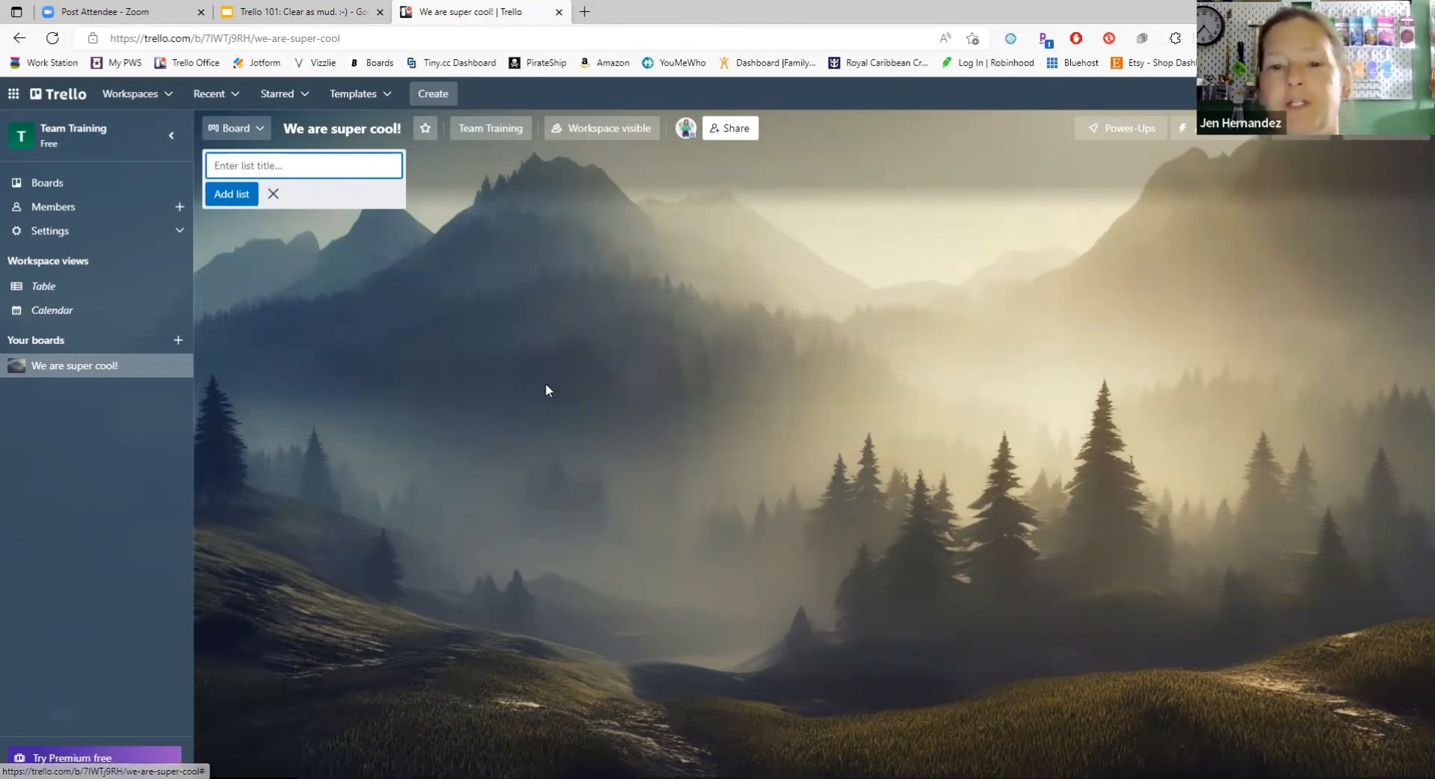
Step: Upload the photo whose file name starts with 289116419 from the HocusPocus folder as the board's custom background
left_click(1354, 139)
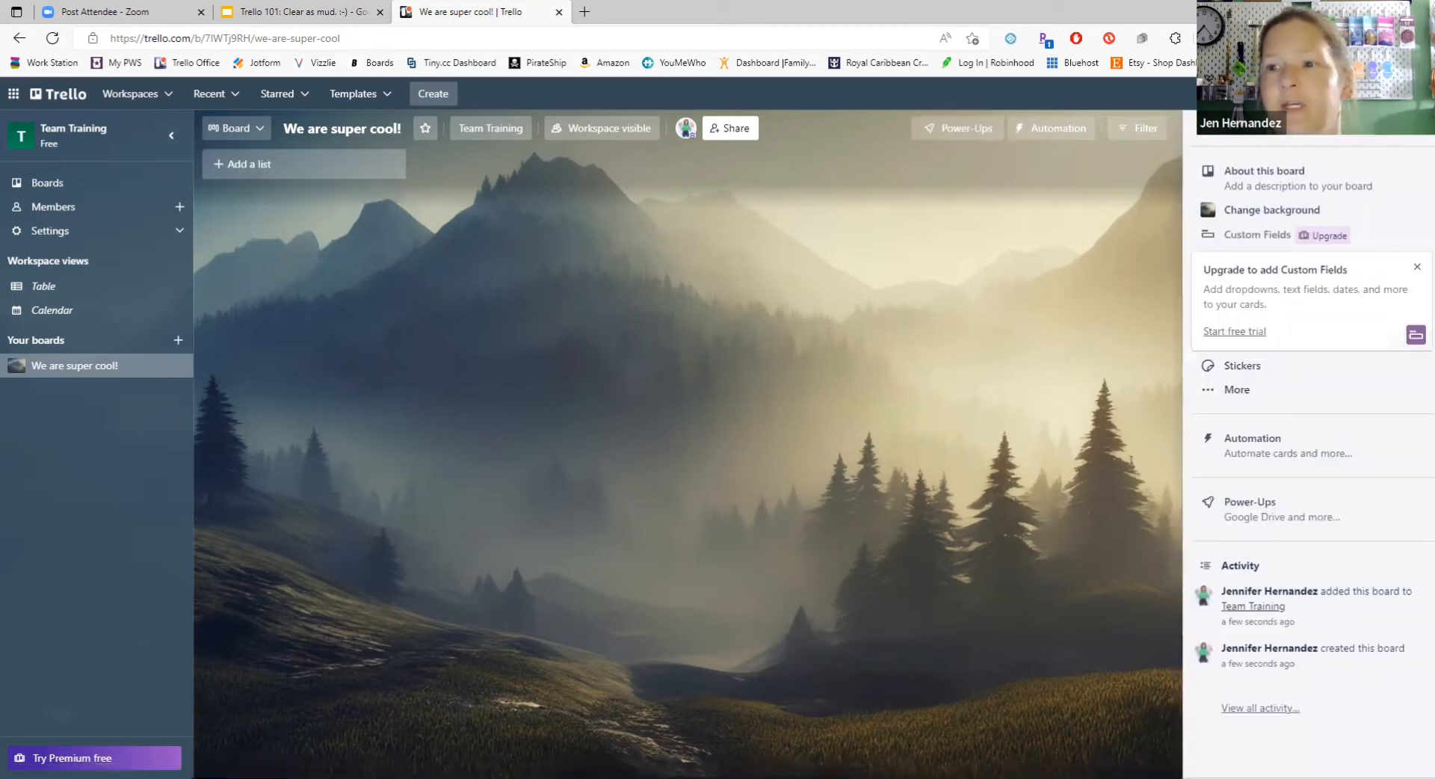
left_click(1267, 216)
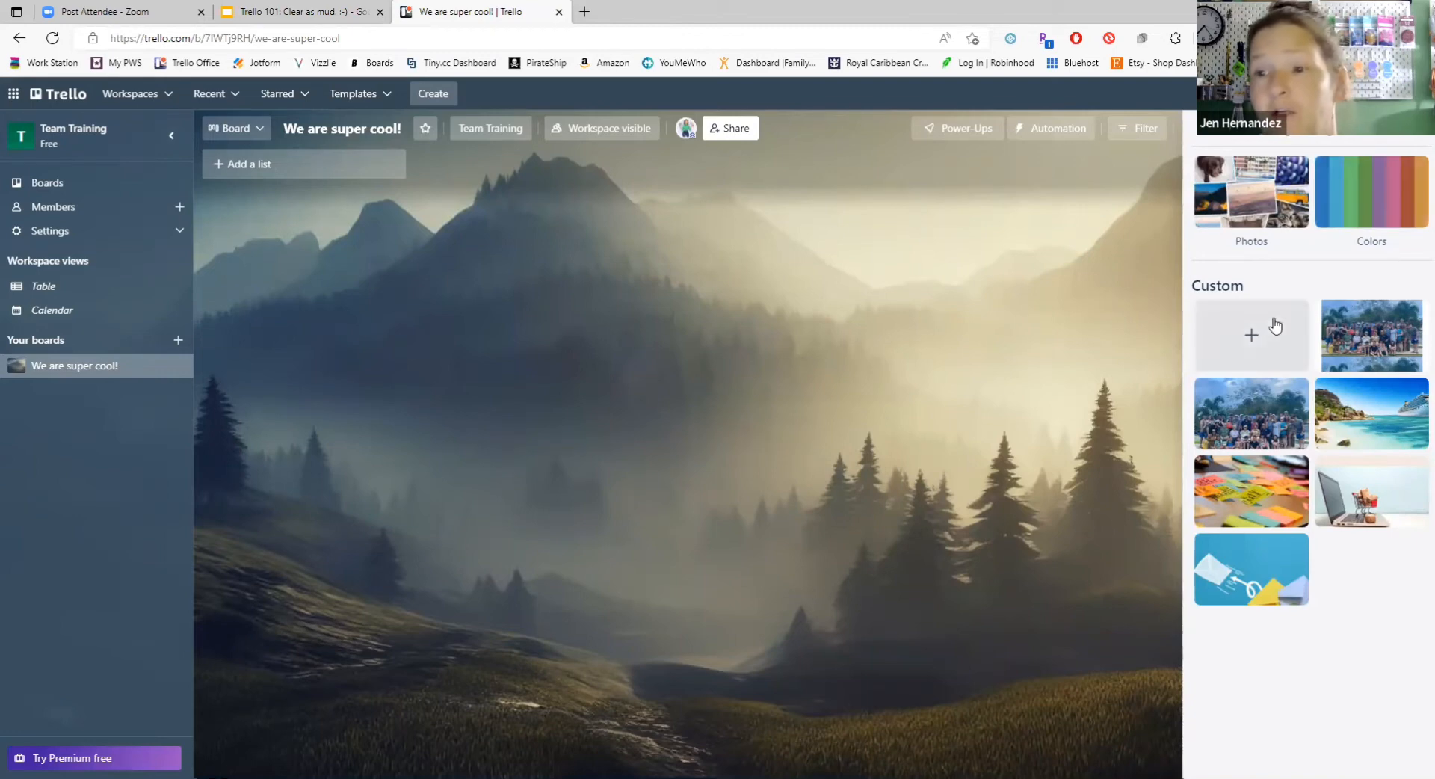
left_click(1255, 337)
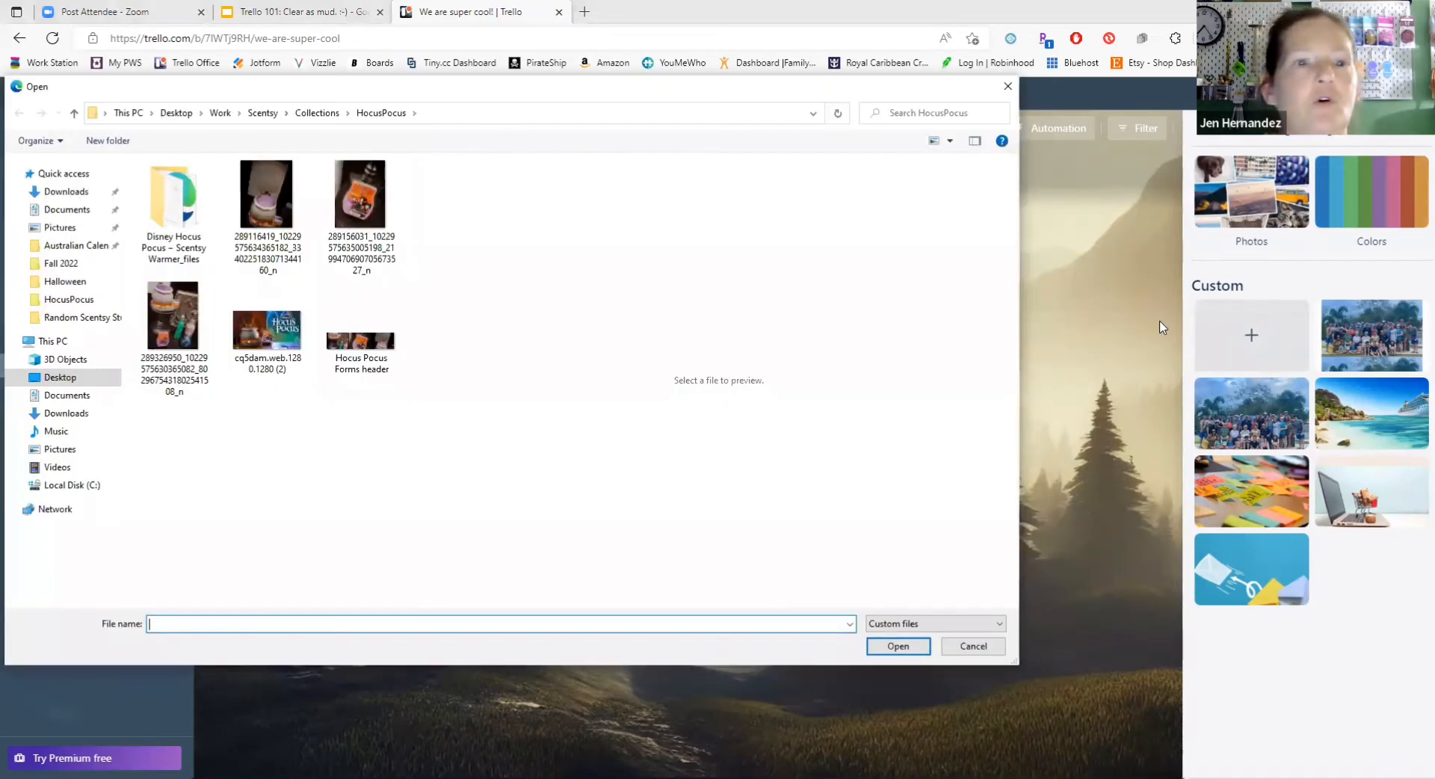
double_click(271, 190)
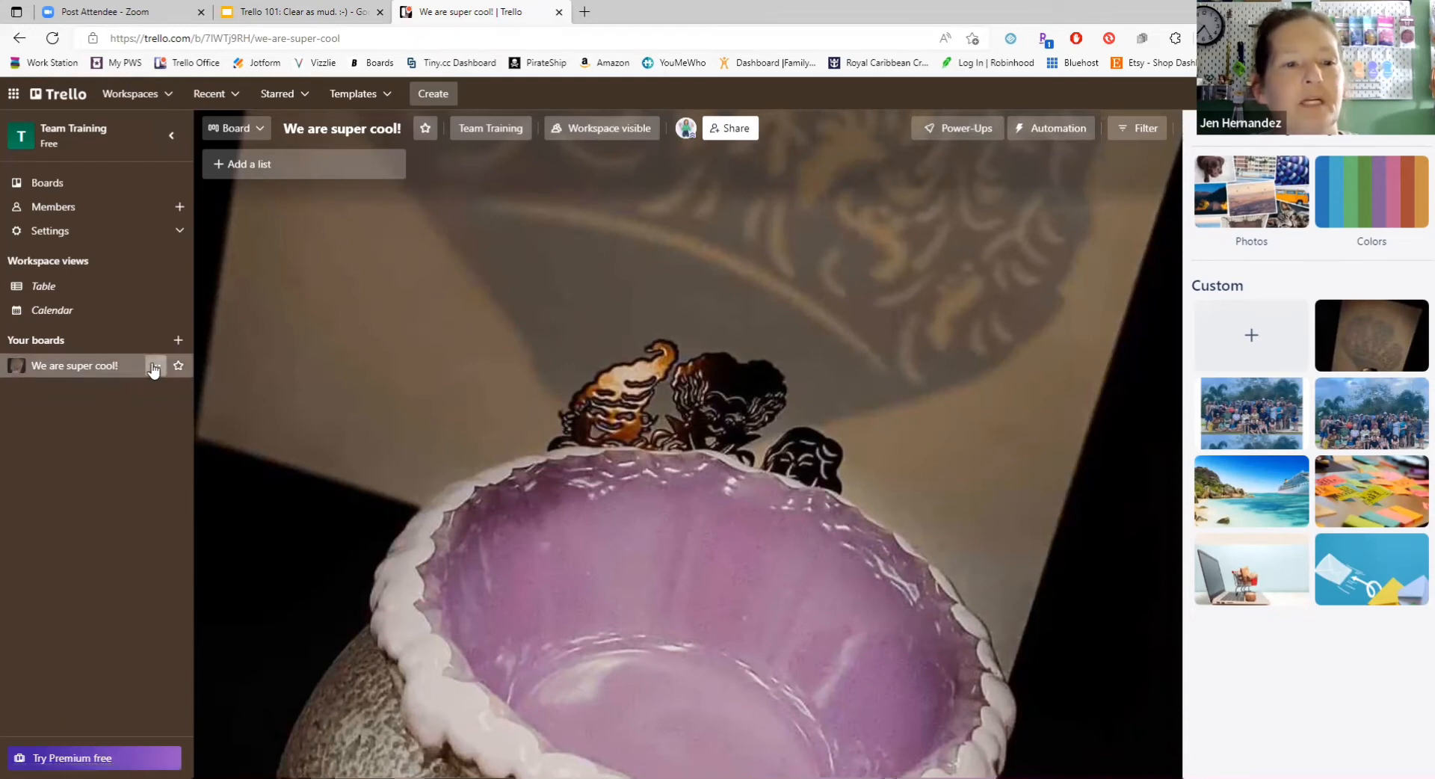
left_click(155, 365)
left_click(105, 373)
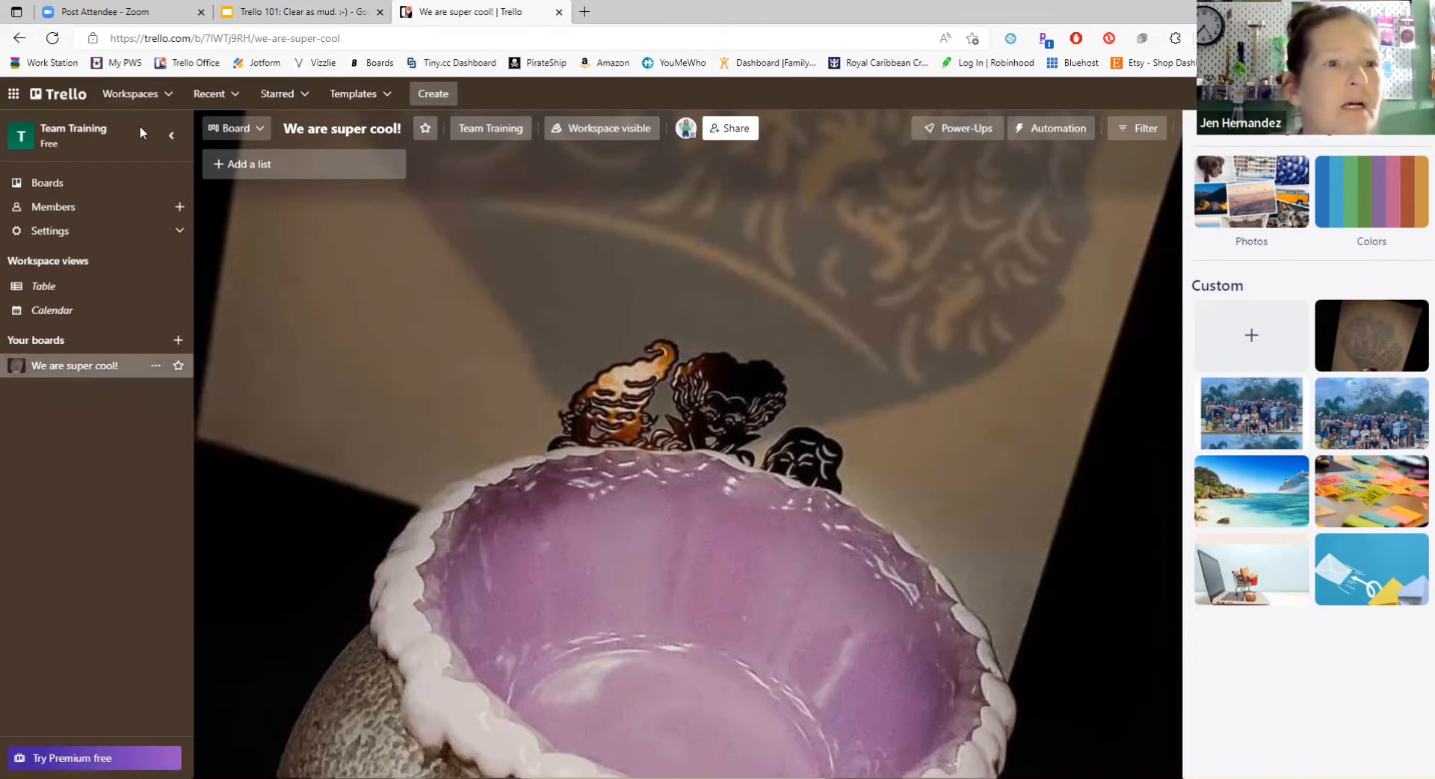
left_click(362, 130)
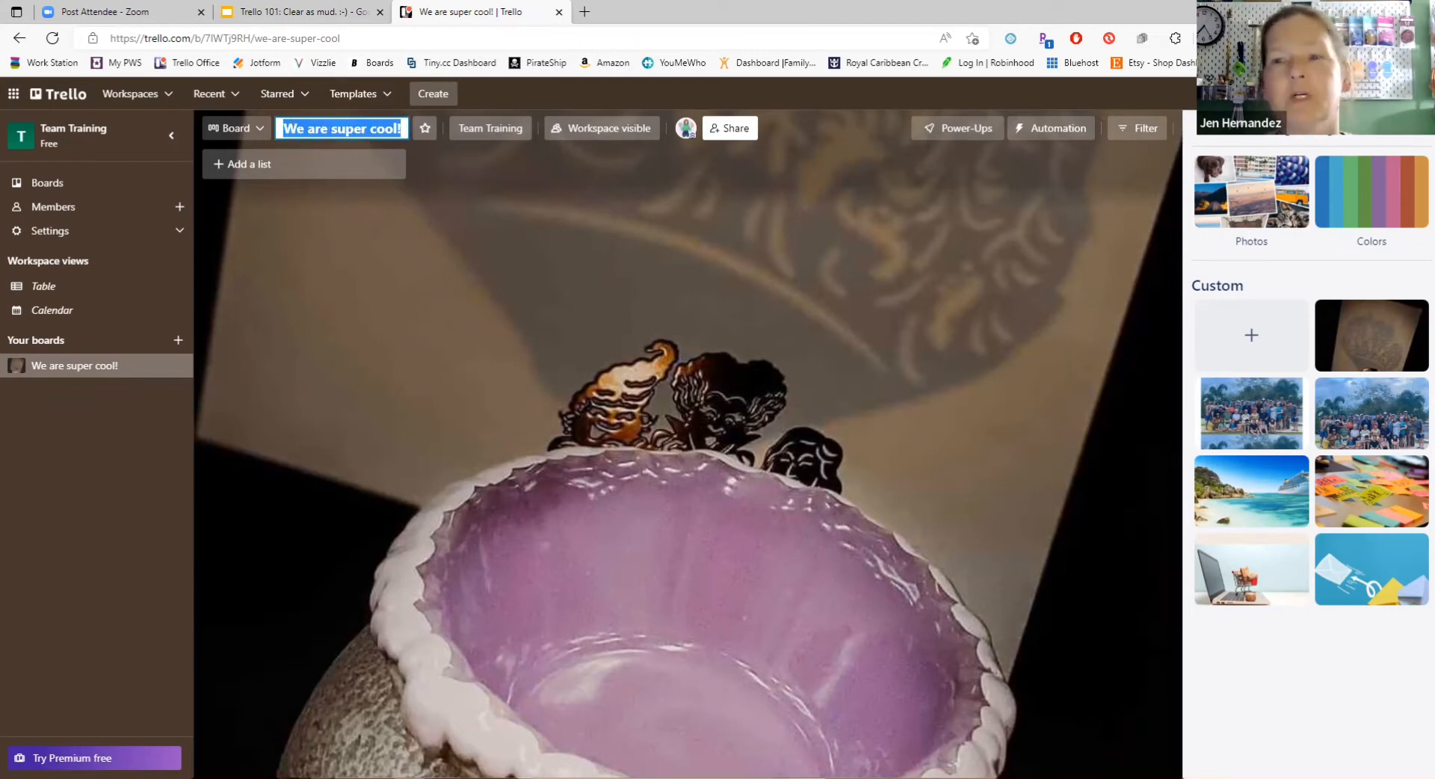
key("Escape")
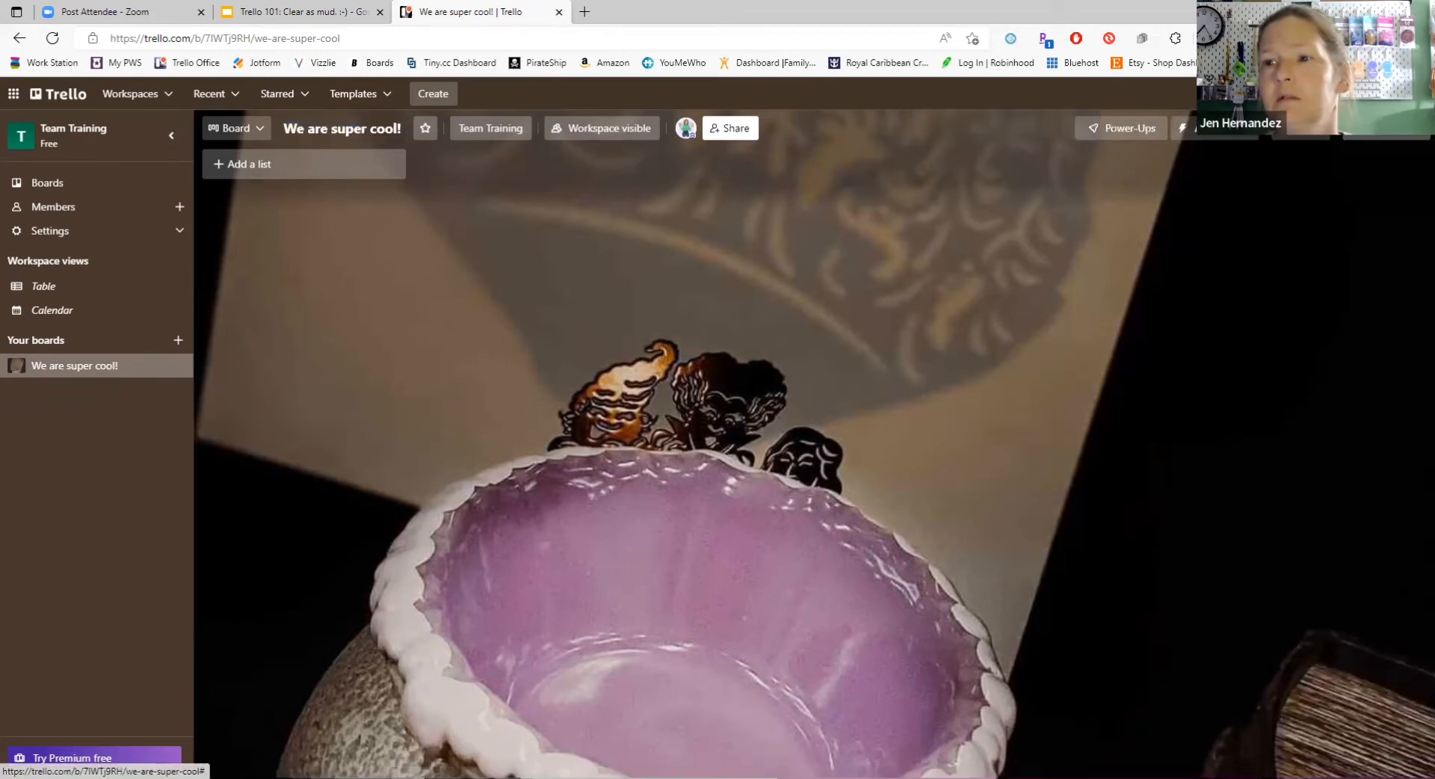
Step: Rename the board to "Customer Follow Up"
left_click(348, 136)
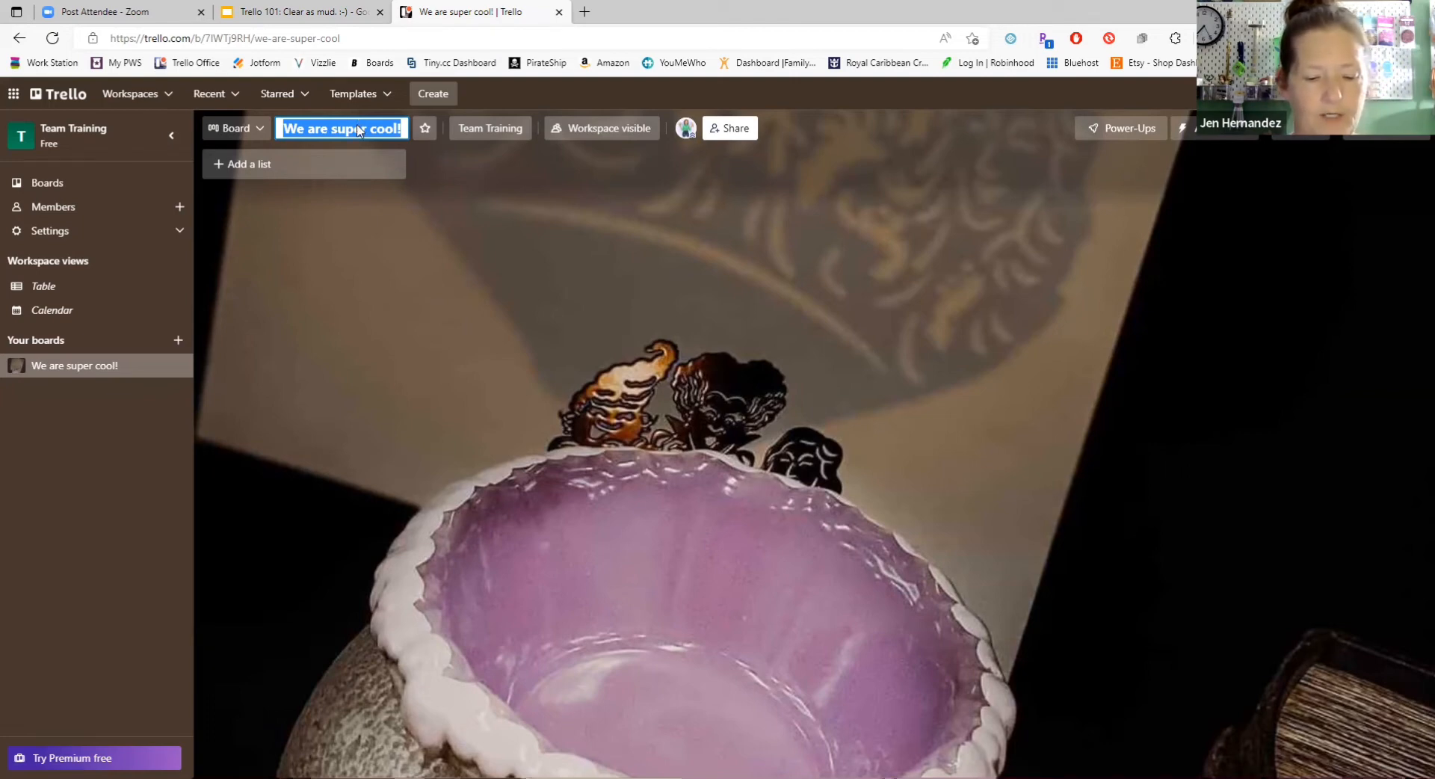
type("Customer")
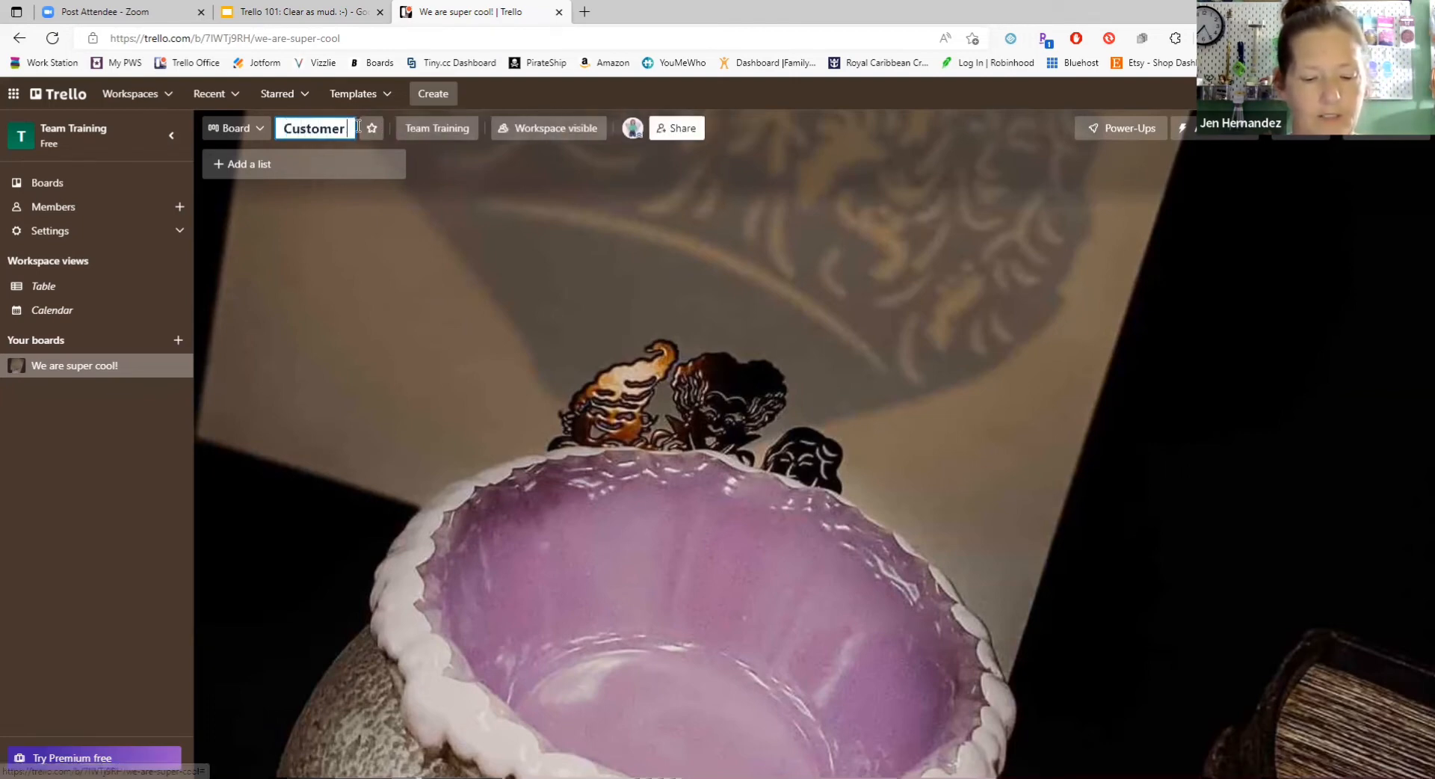
type(" Follow Up")
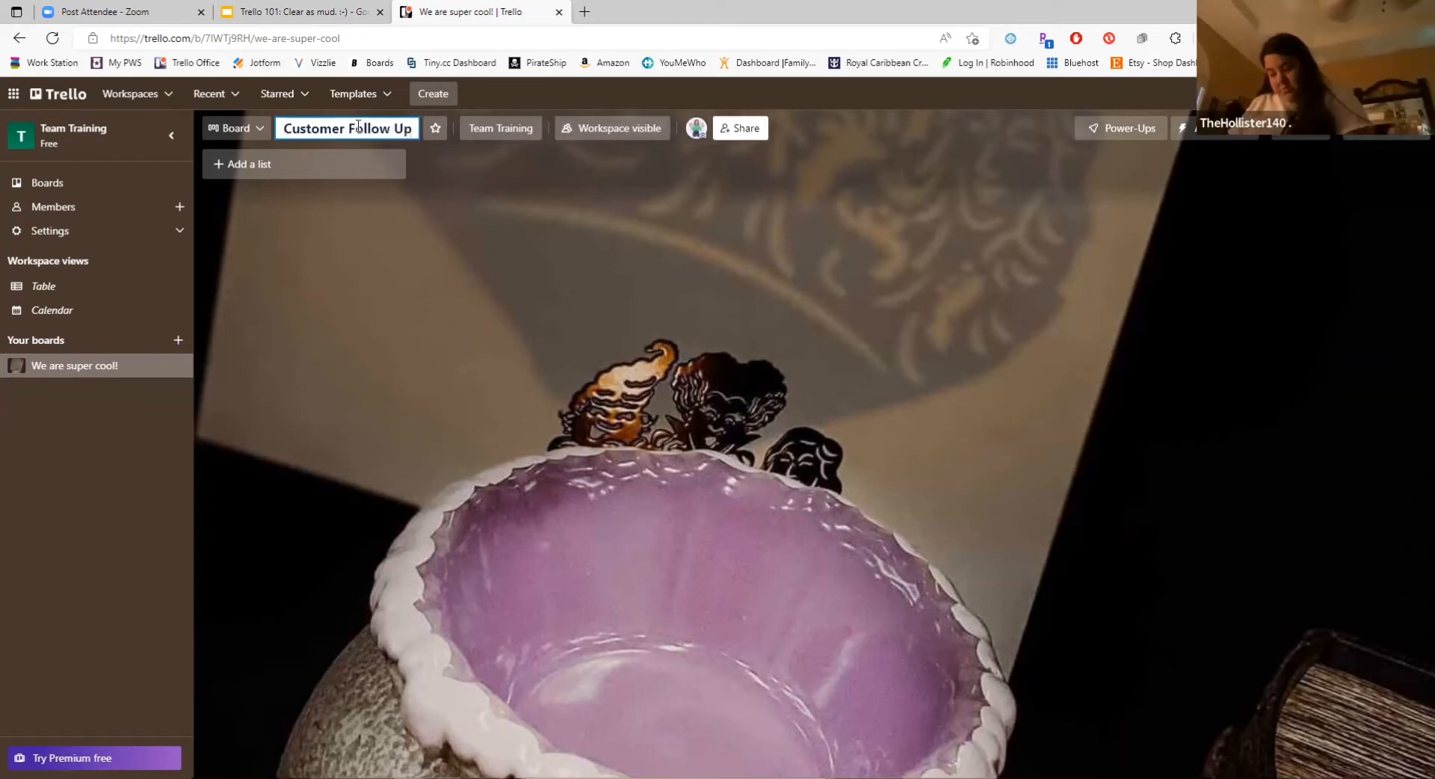
key("Return")
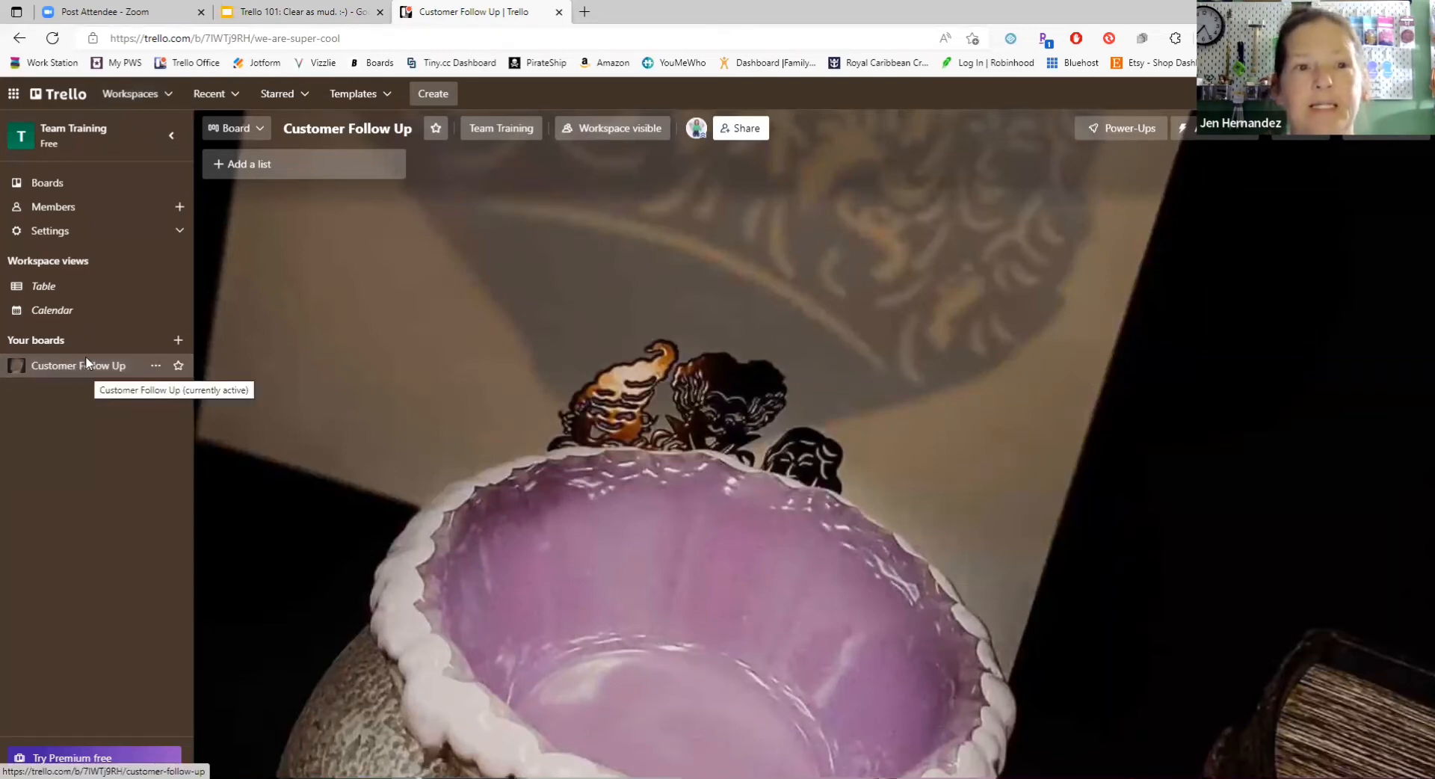
Step: Add a list titled "First Contact" to the Customer Follow Up board and stop adding further lists
left_click(218, 171)
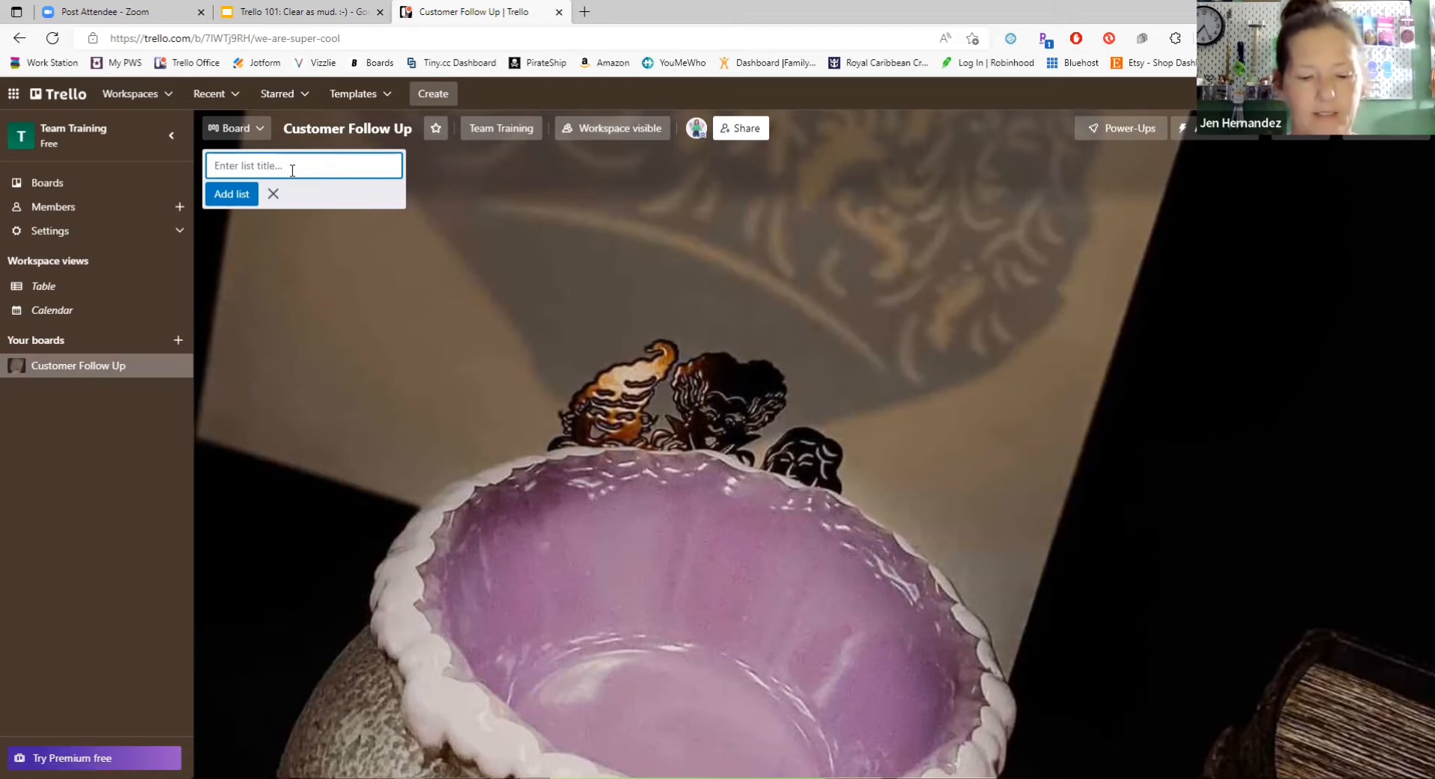
type("First Contact")
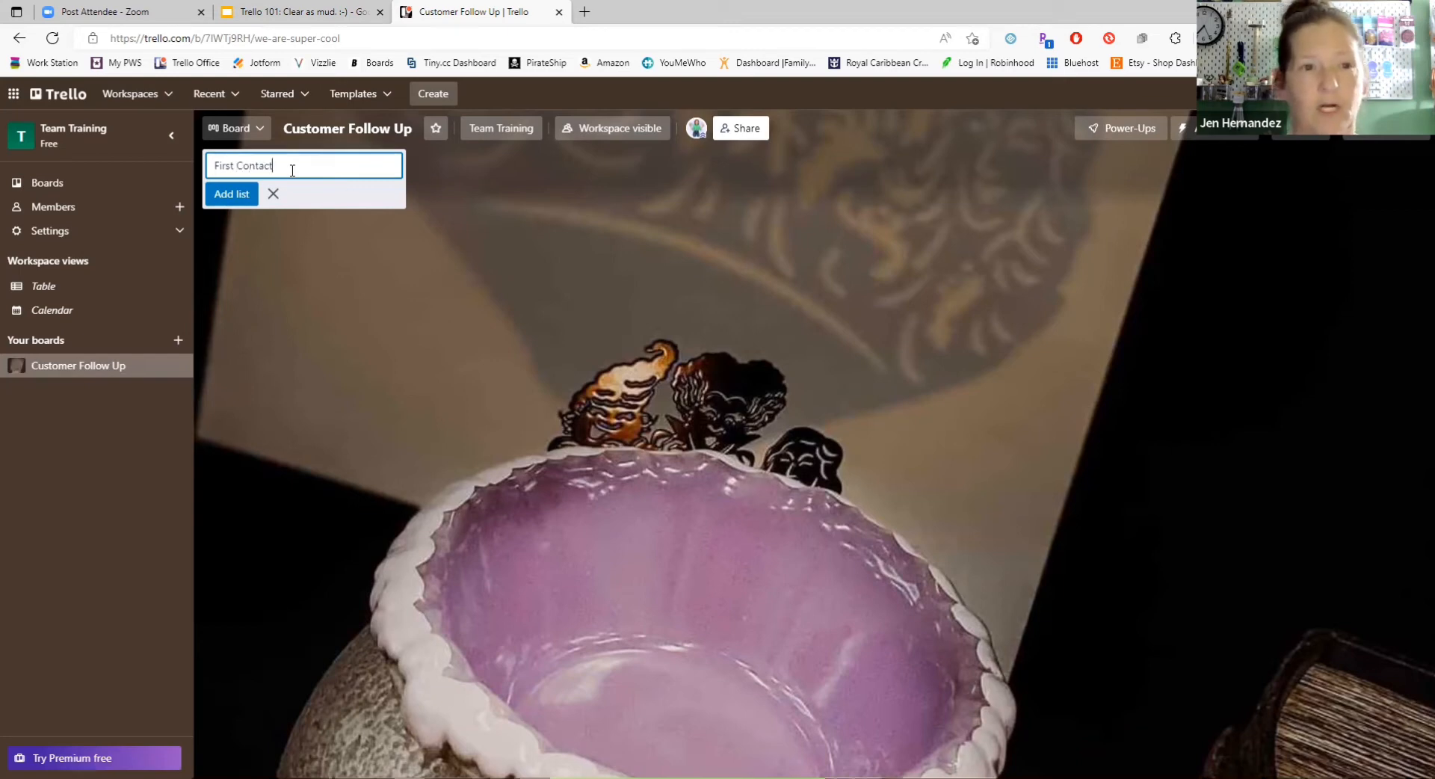
key("Return")
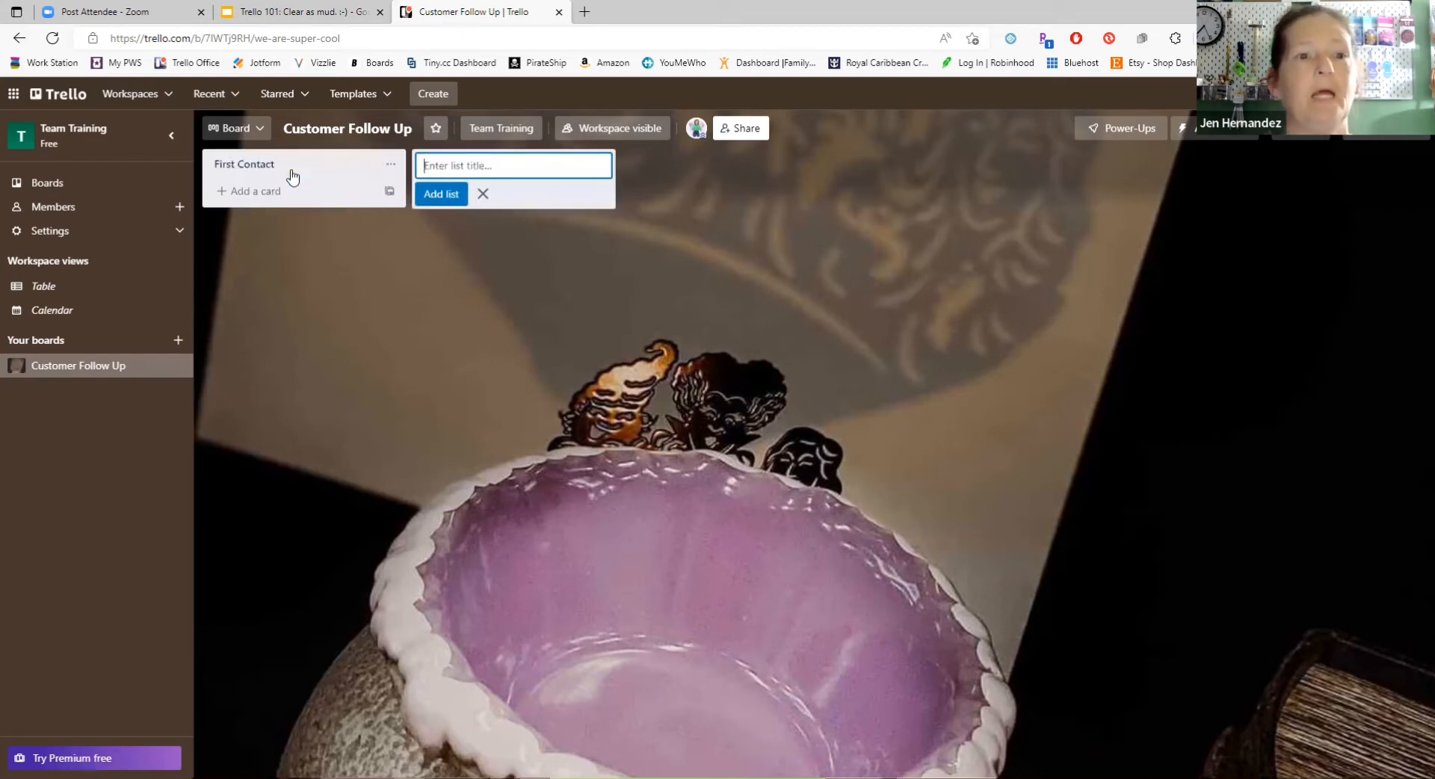
left_click(272, 166)
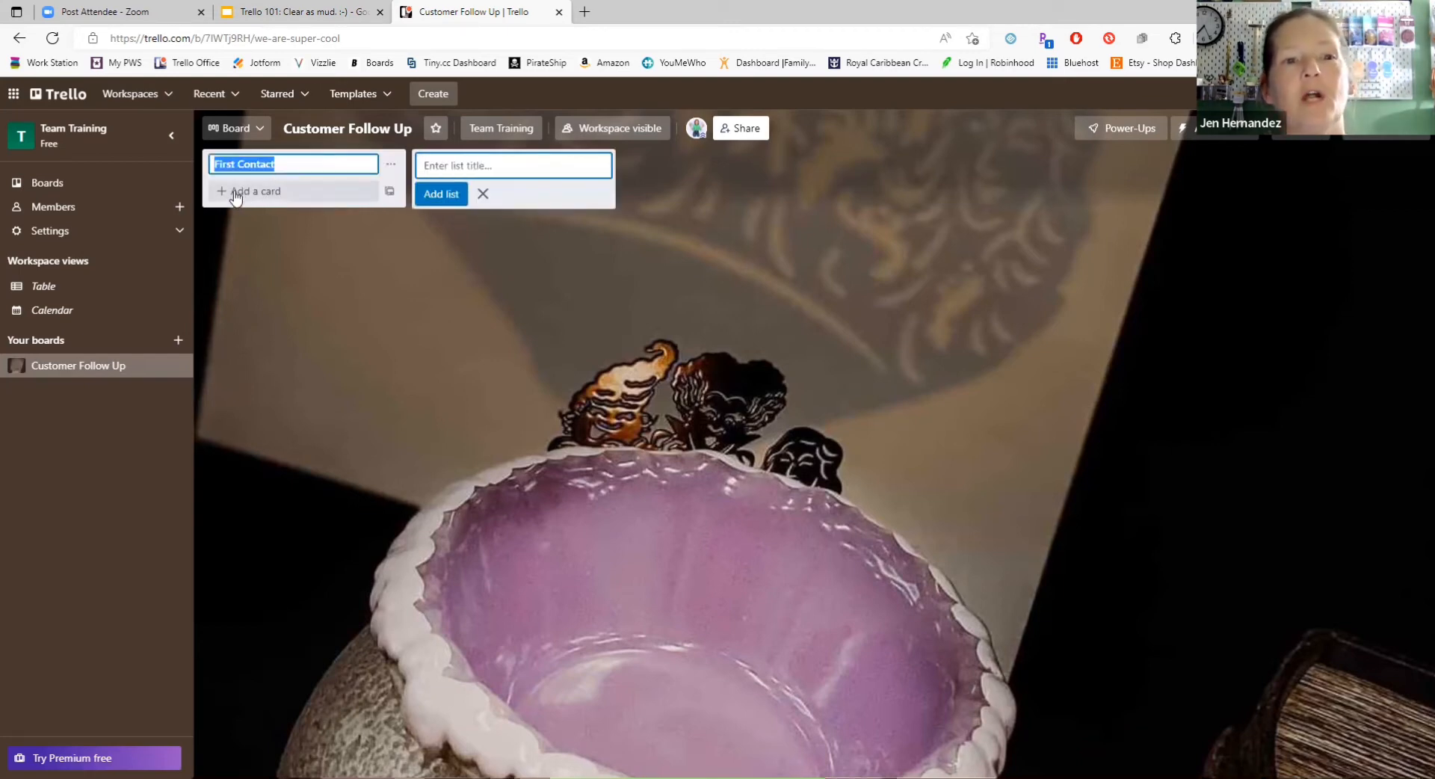
left_click(483, 193)
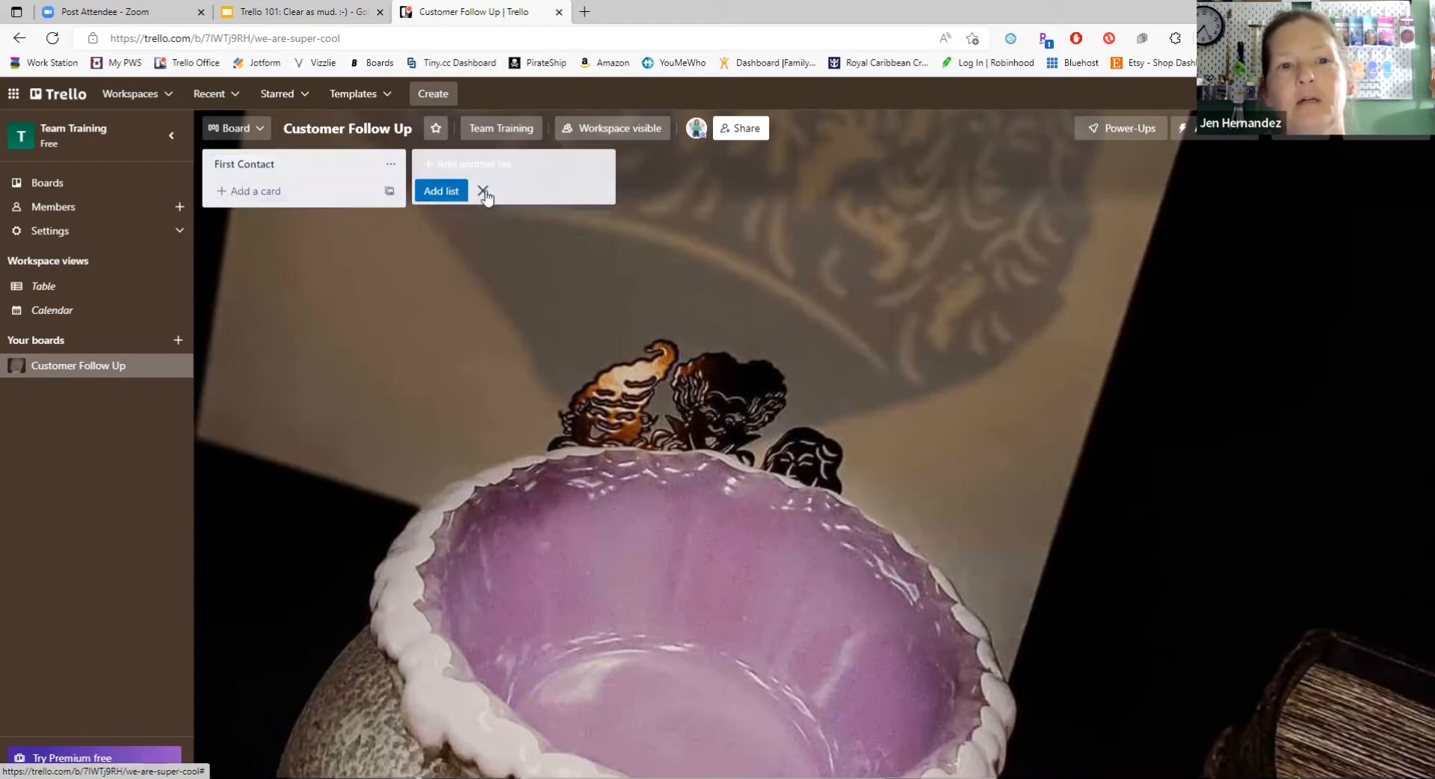
Step: Add a card titled "Customers who recently ordered" to the First Contact list
left_click(223, 191)
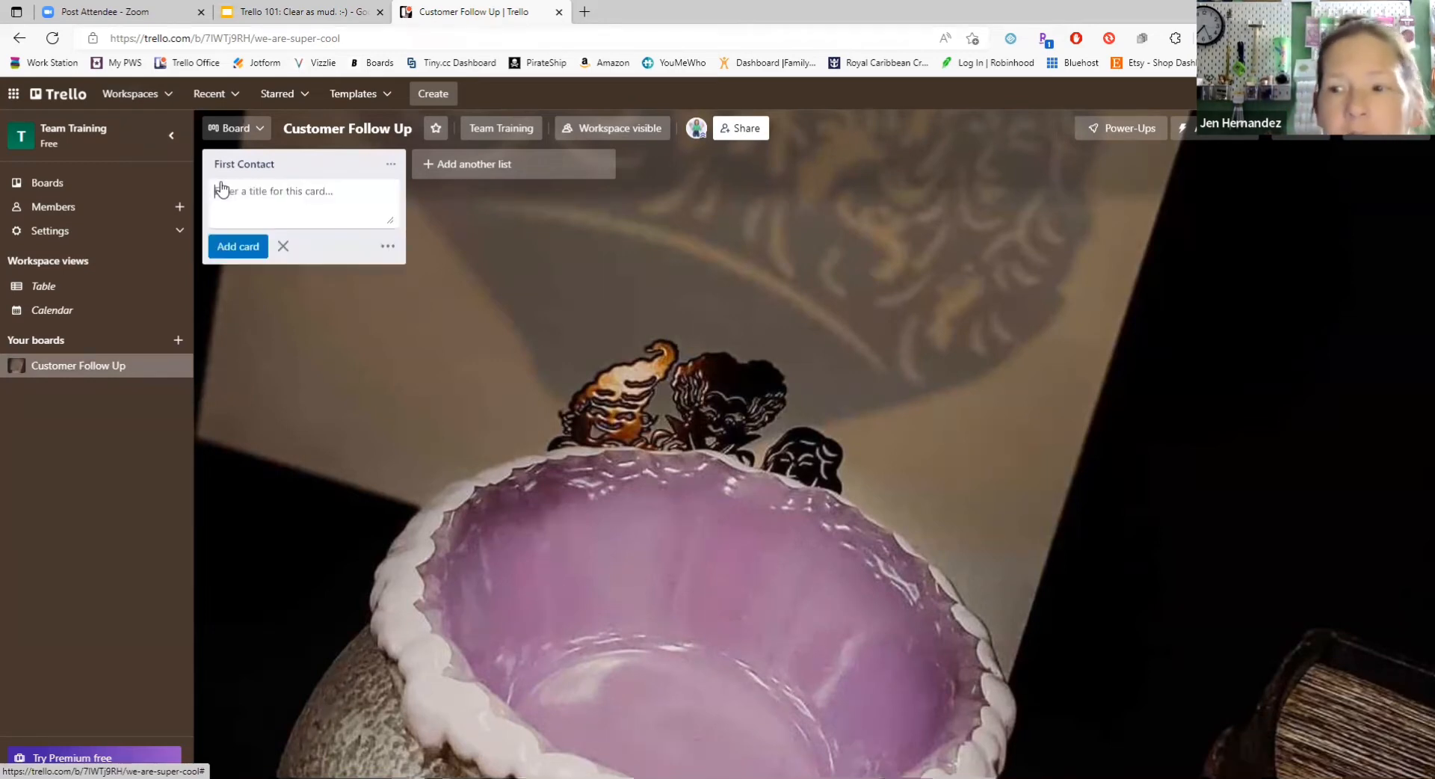
left_click(374, 305)
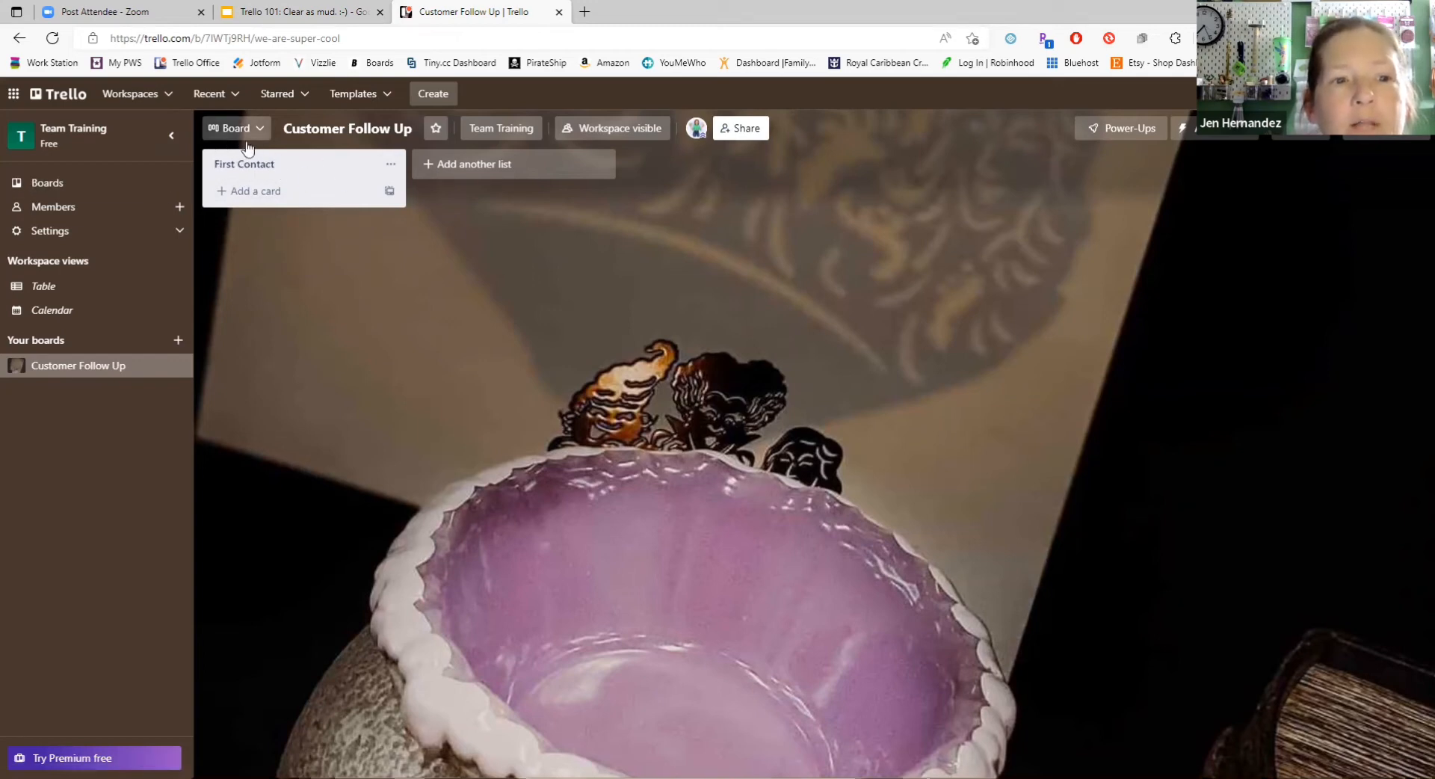
left_click(222, 194)
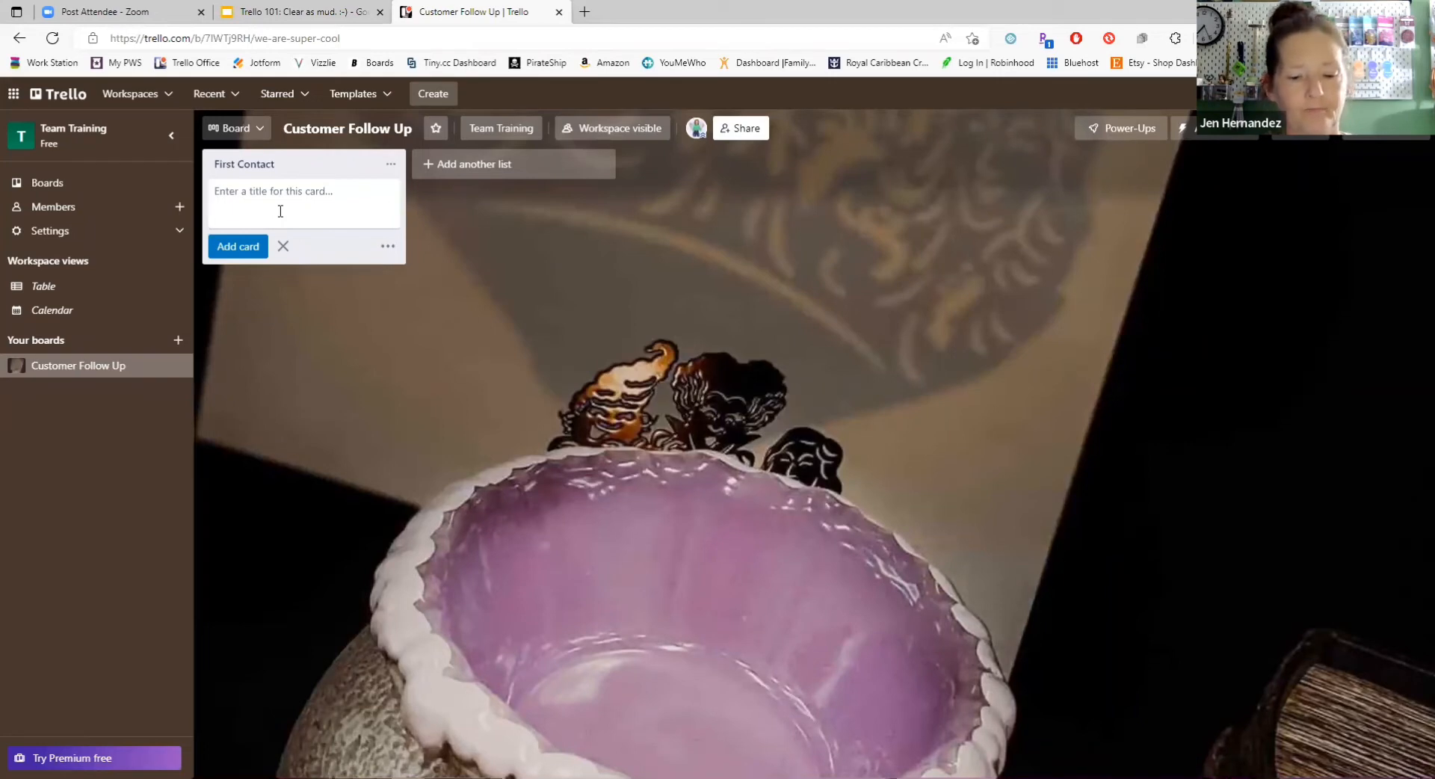
type("Customers who recently ordered")
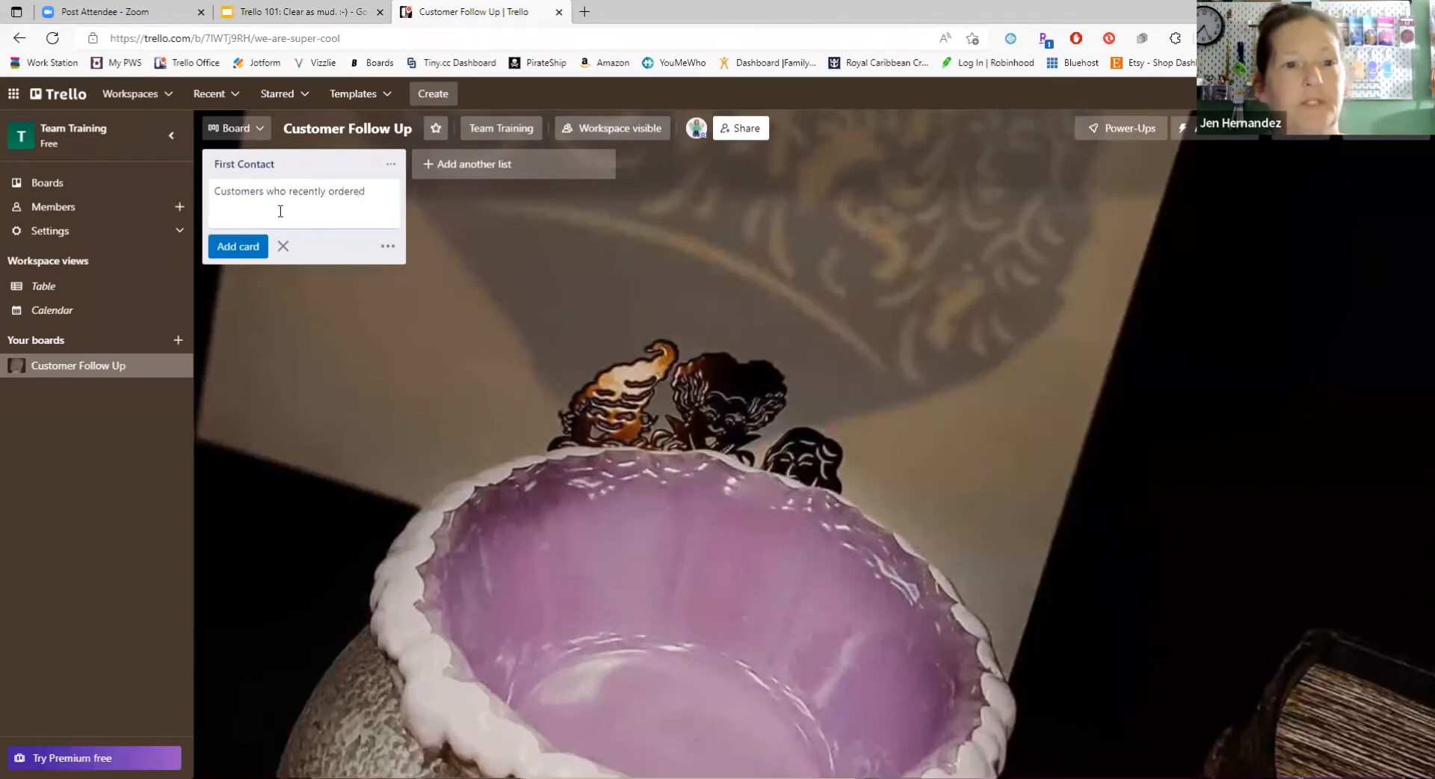
left_click(239, 252)
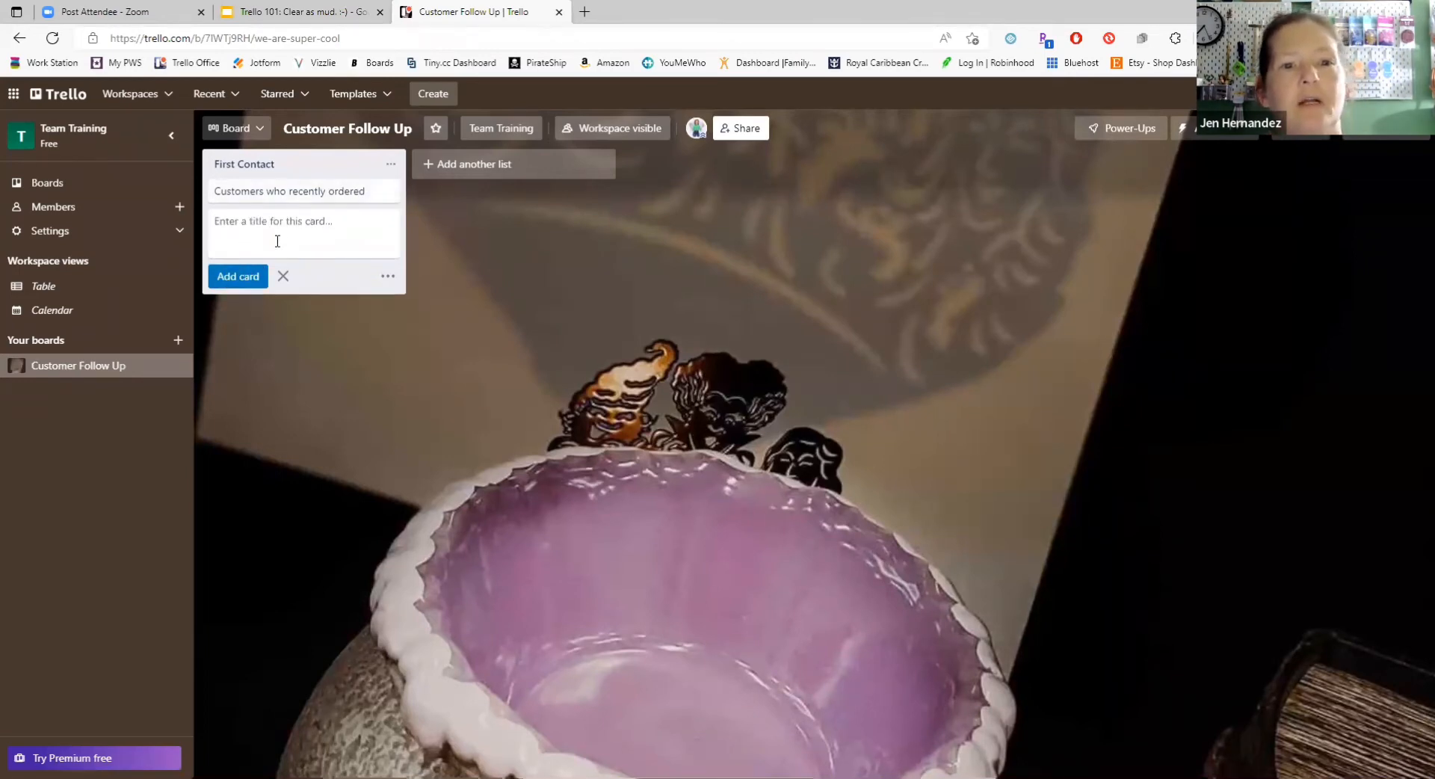
Step: Save the description "I really need to keep better track of this stuff!!" on the "Customers who recently ordered" card and close the card
left_click(294, 196)
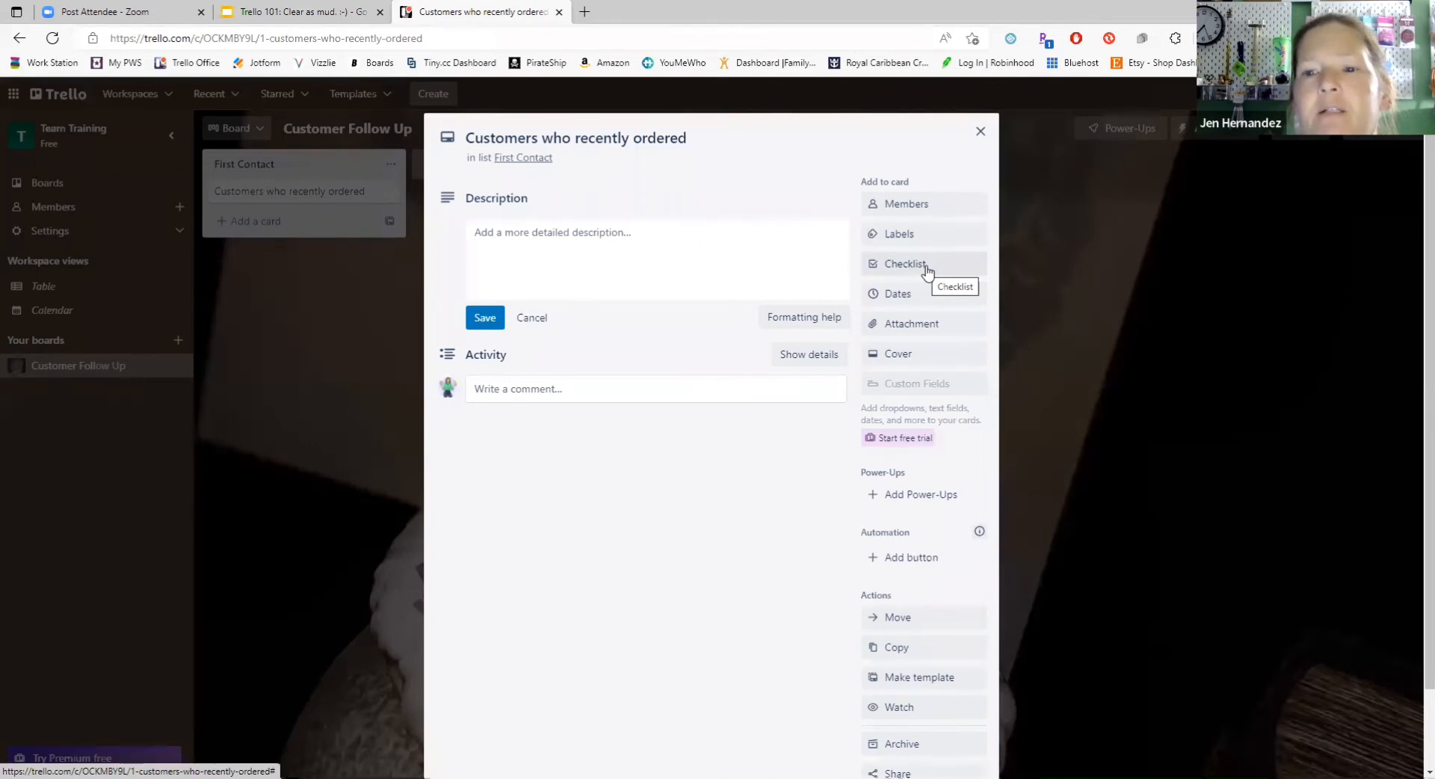
left_click(693, 249)
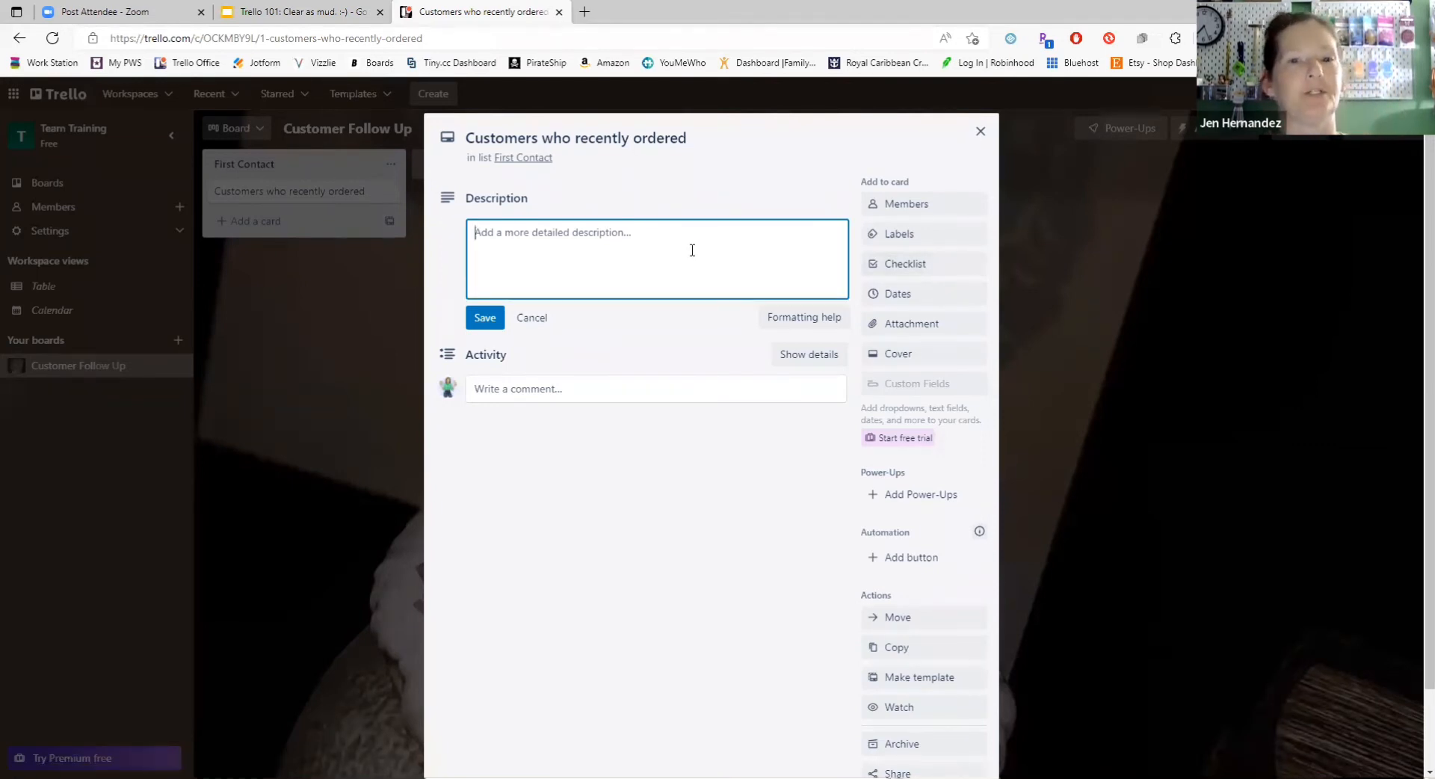
type("I rea")
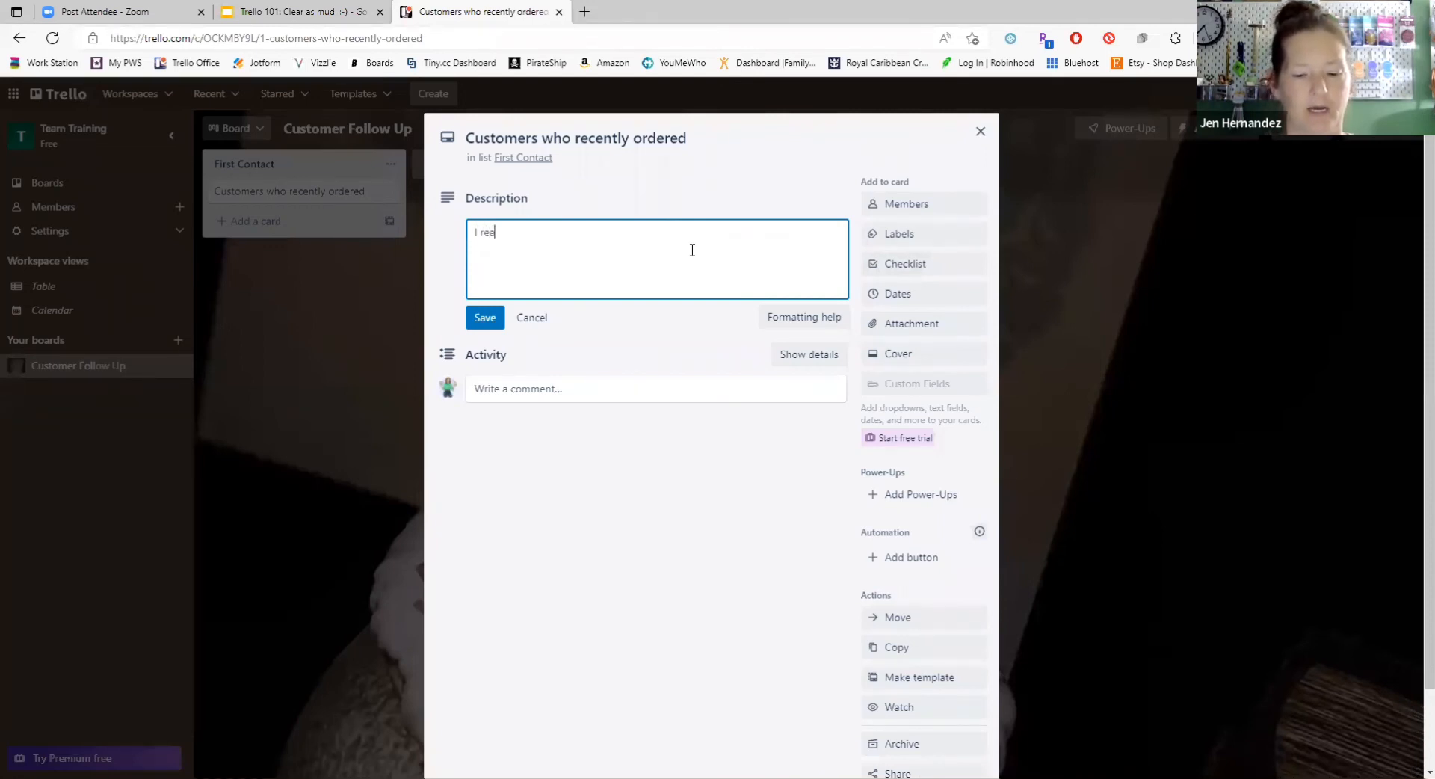
type("lly need to ")
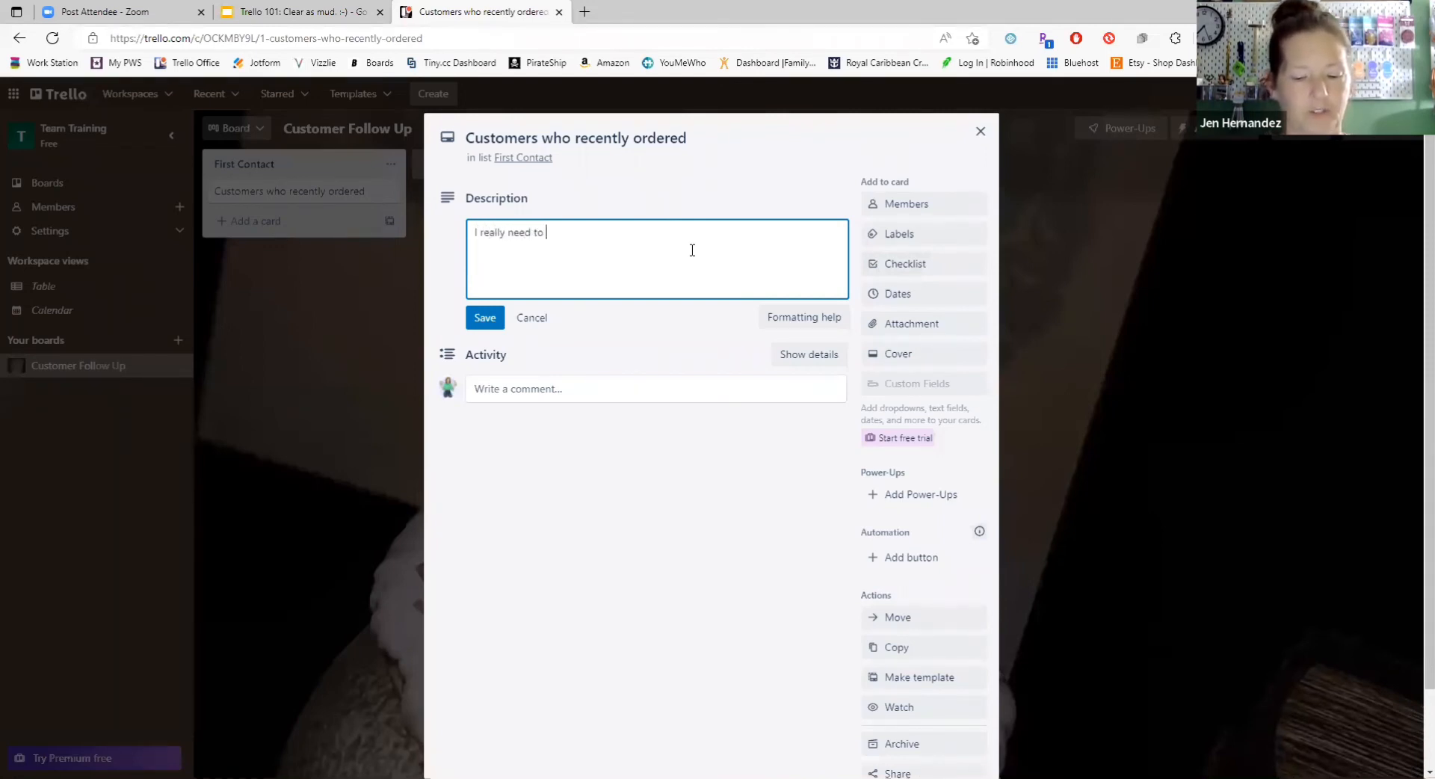
type("keep better t")
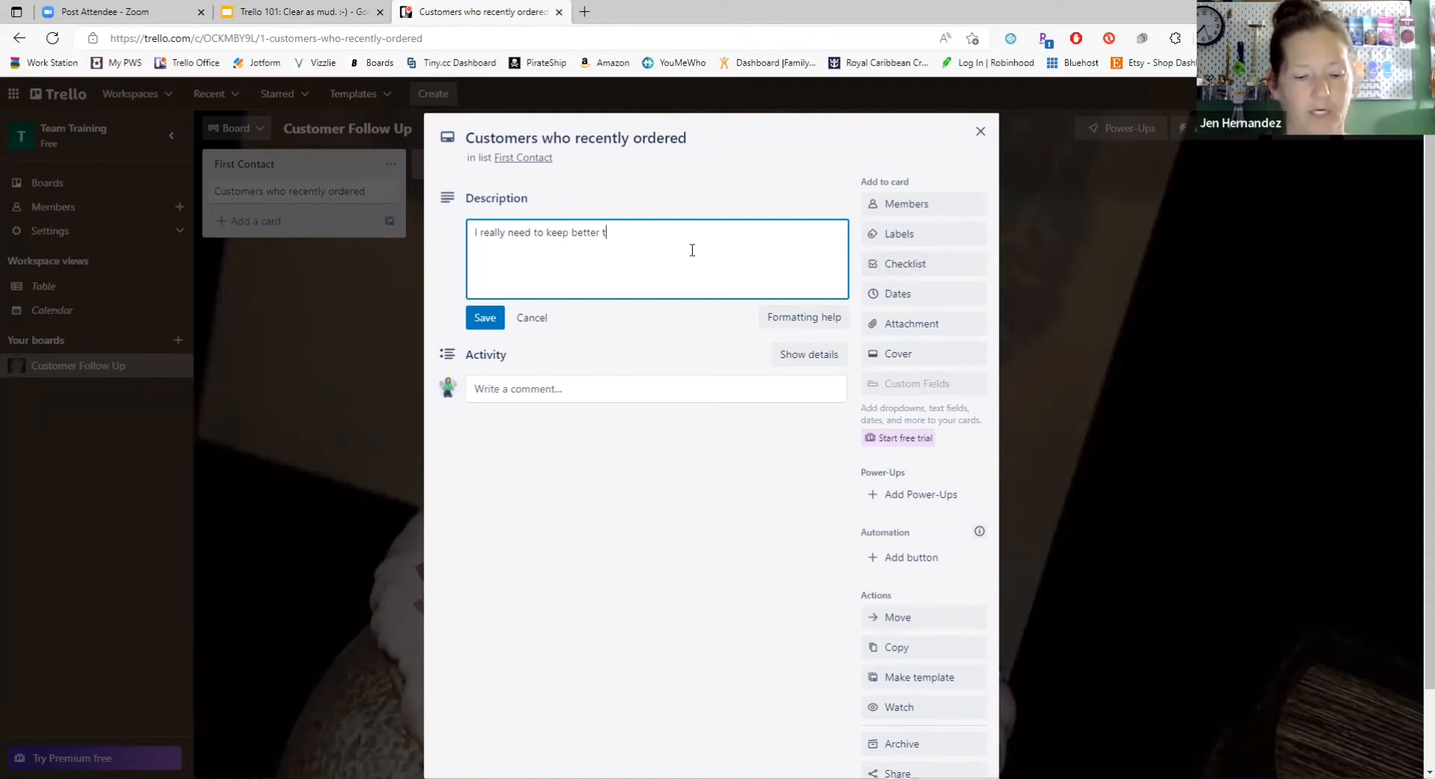
type("rack of ")
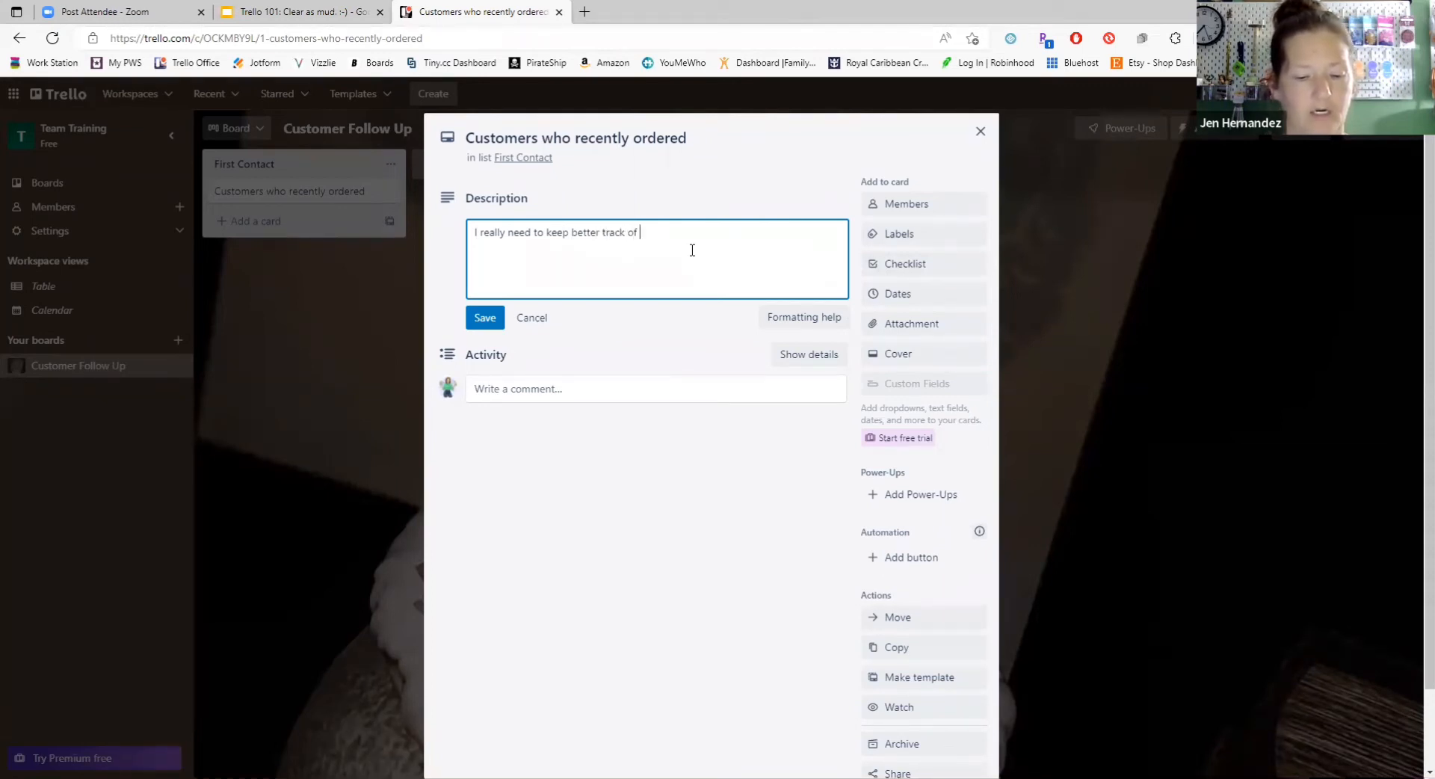
type("this stuff!!")
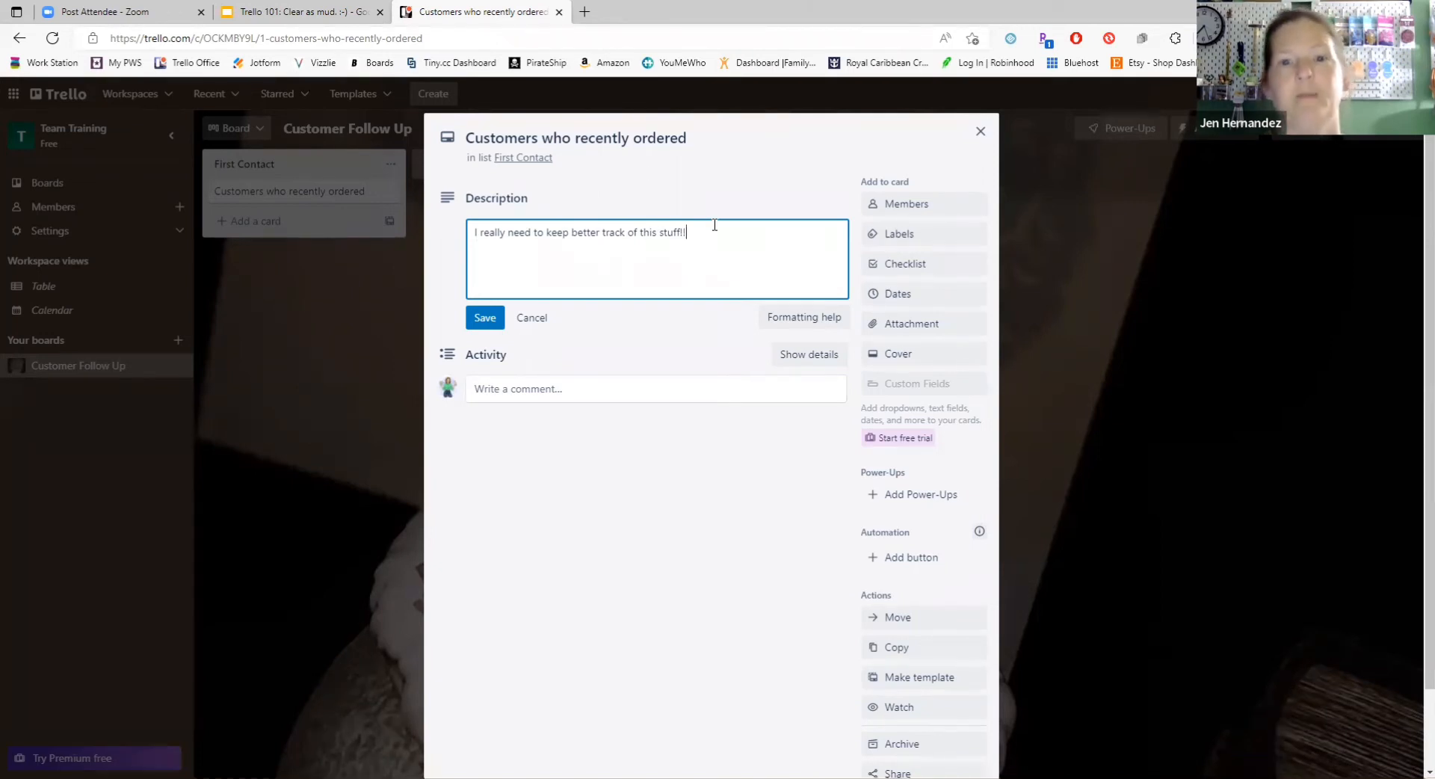
left_click(484, 317)
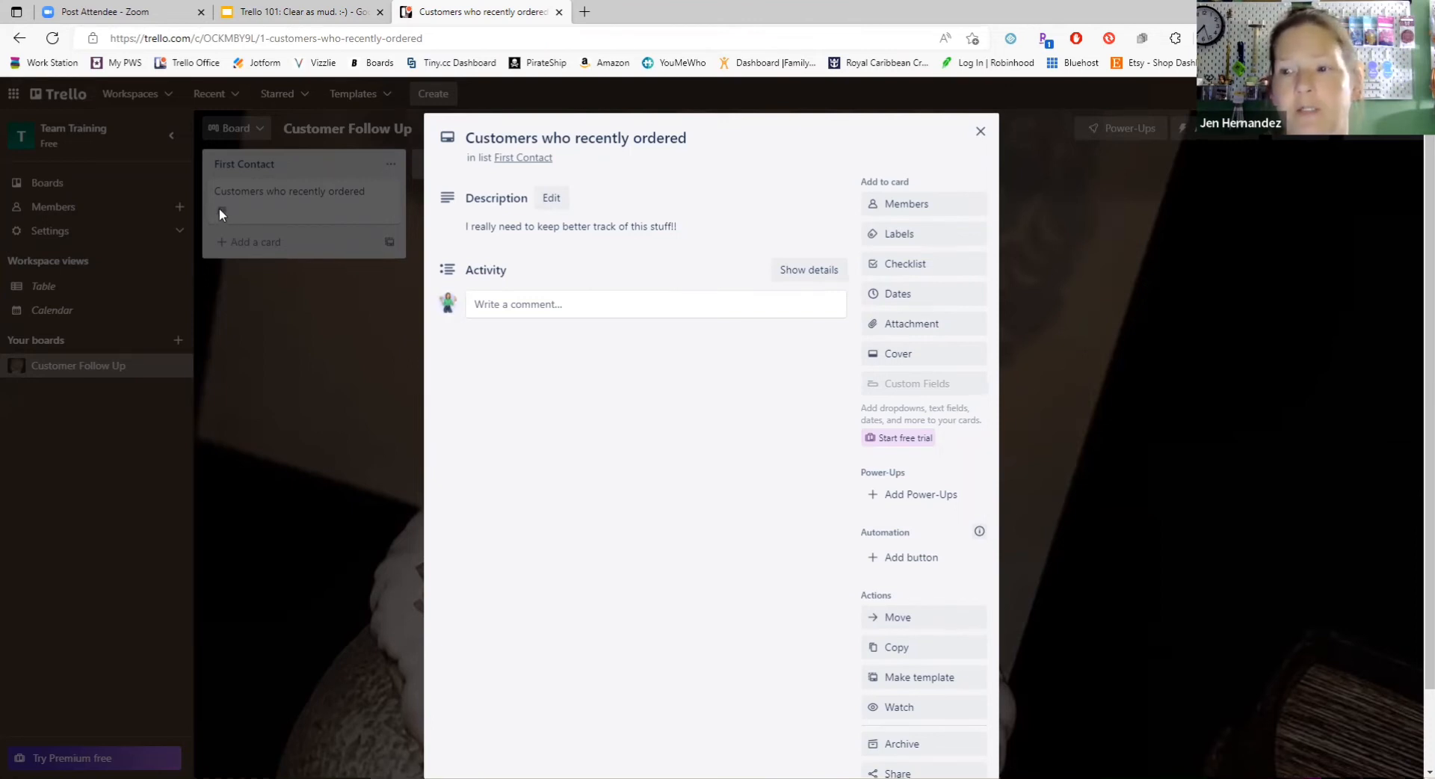
left_click(981, 133)
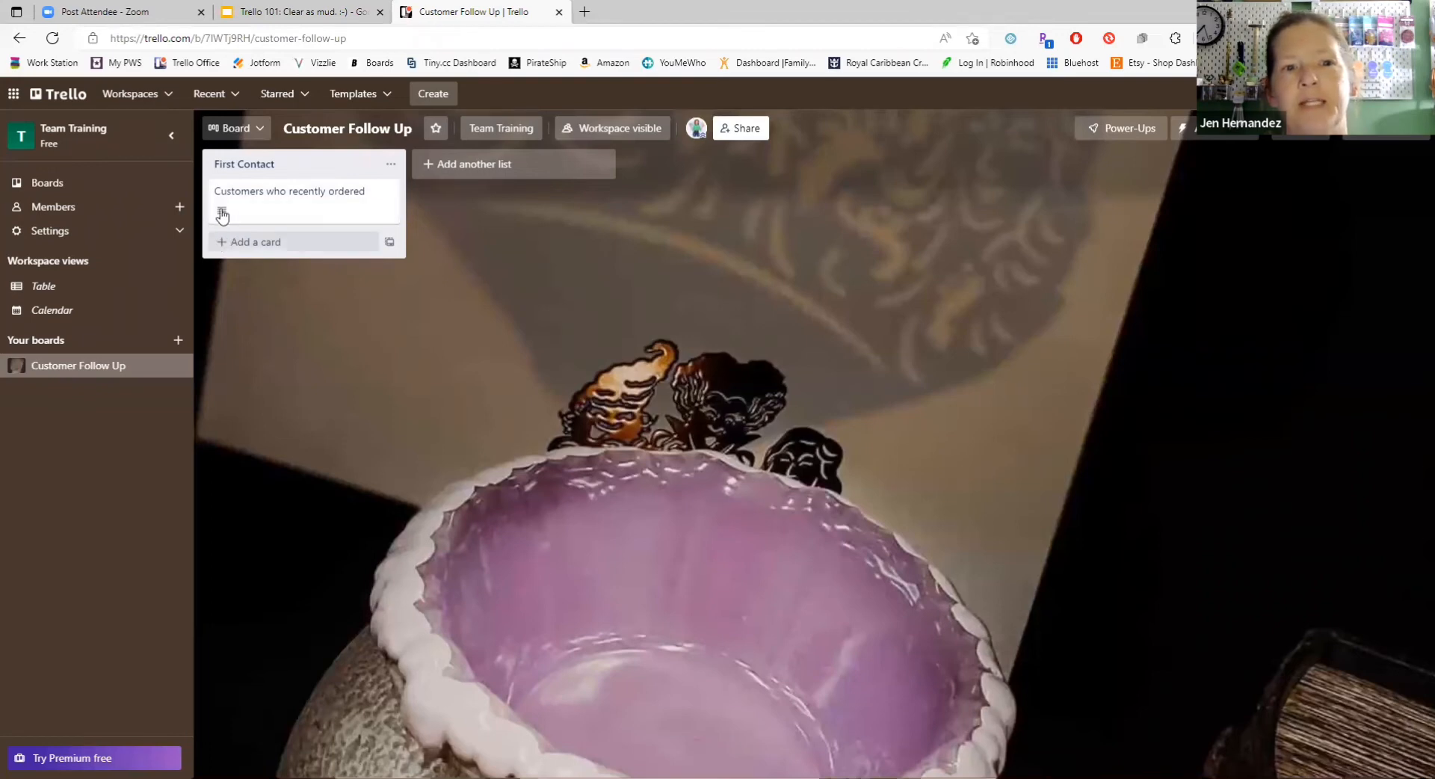
Step: Add a checklist titled "Things to do" to the "Customers who recently ordered" card
left_click(296, 214)
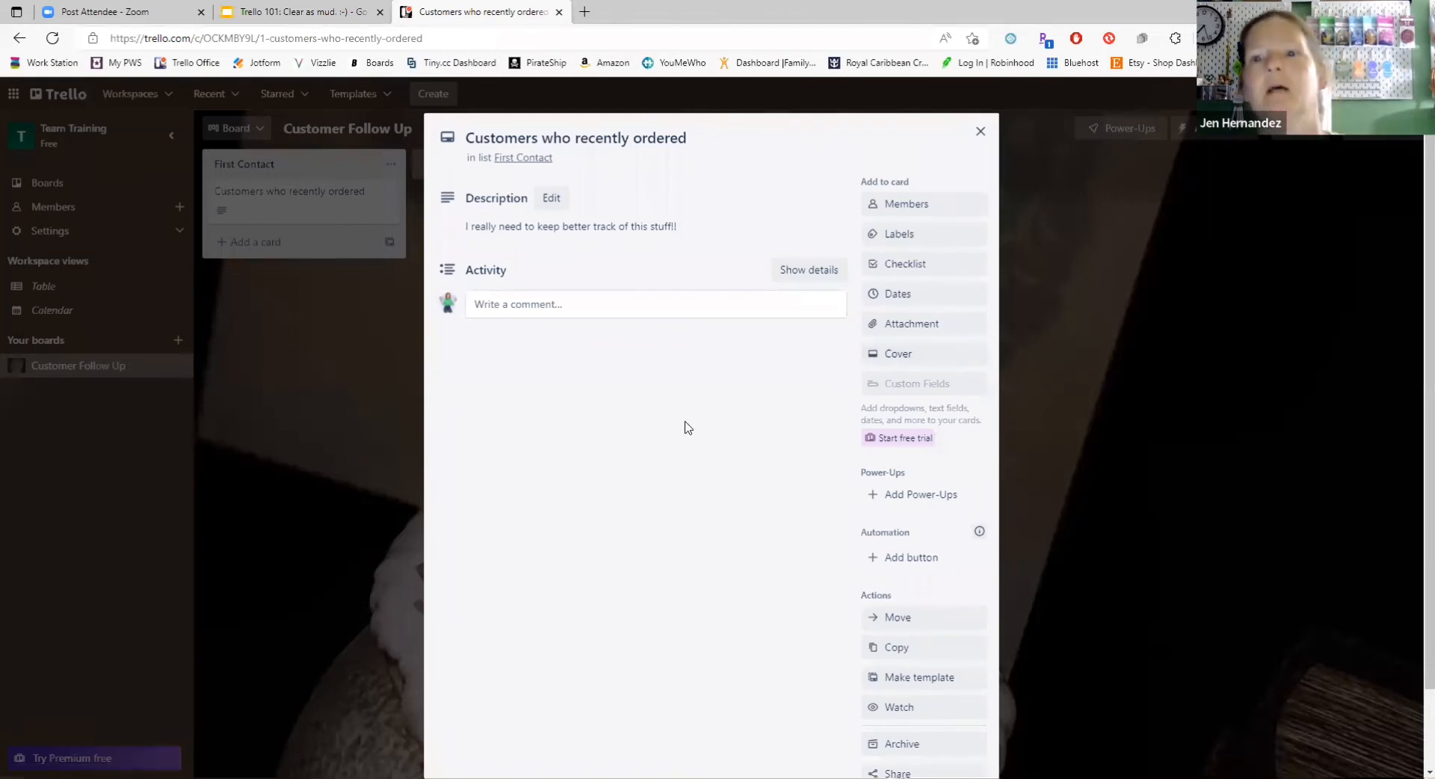
left_click(930, 272)
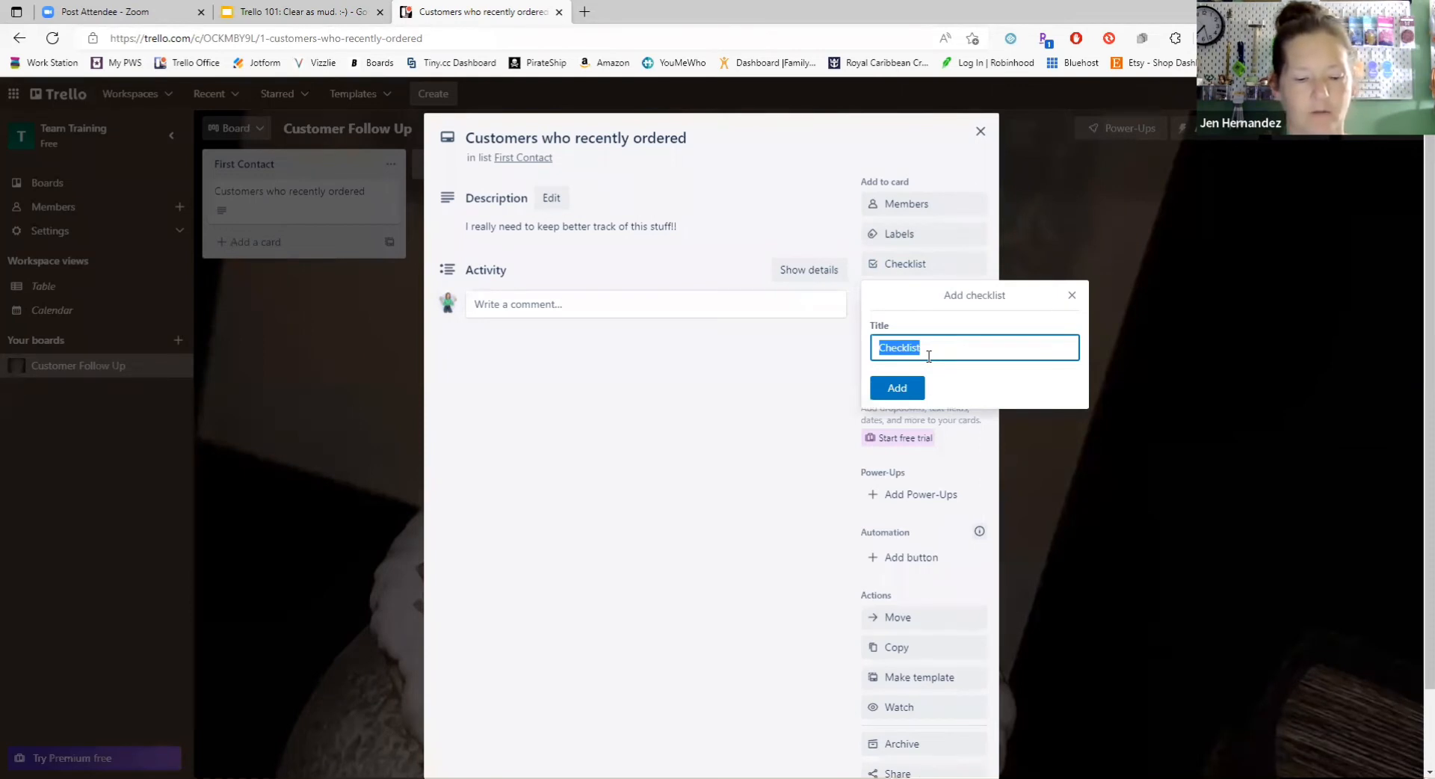
type("Things to ")
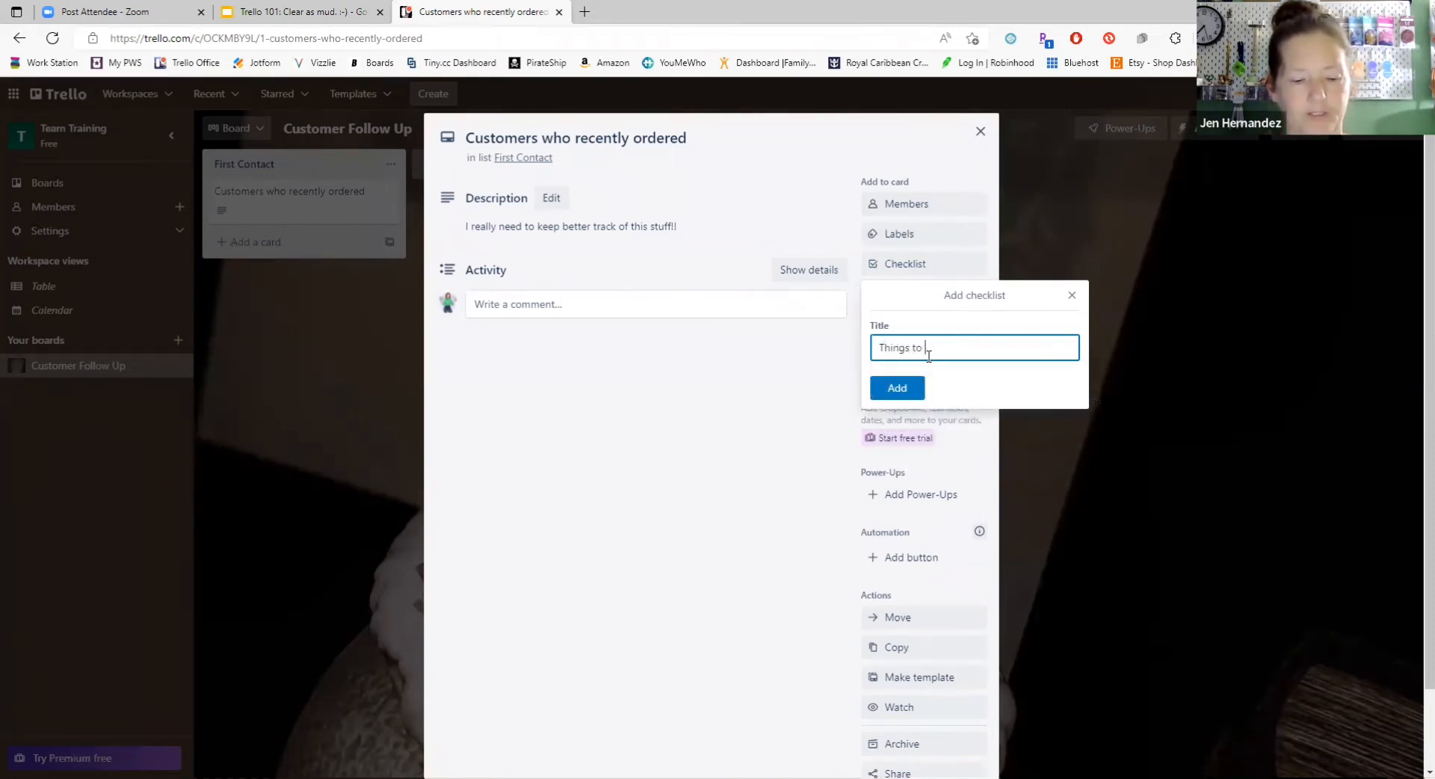
type("do")
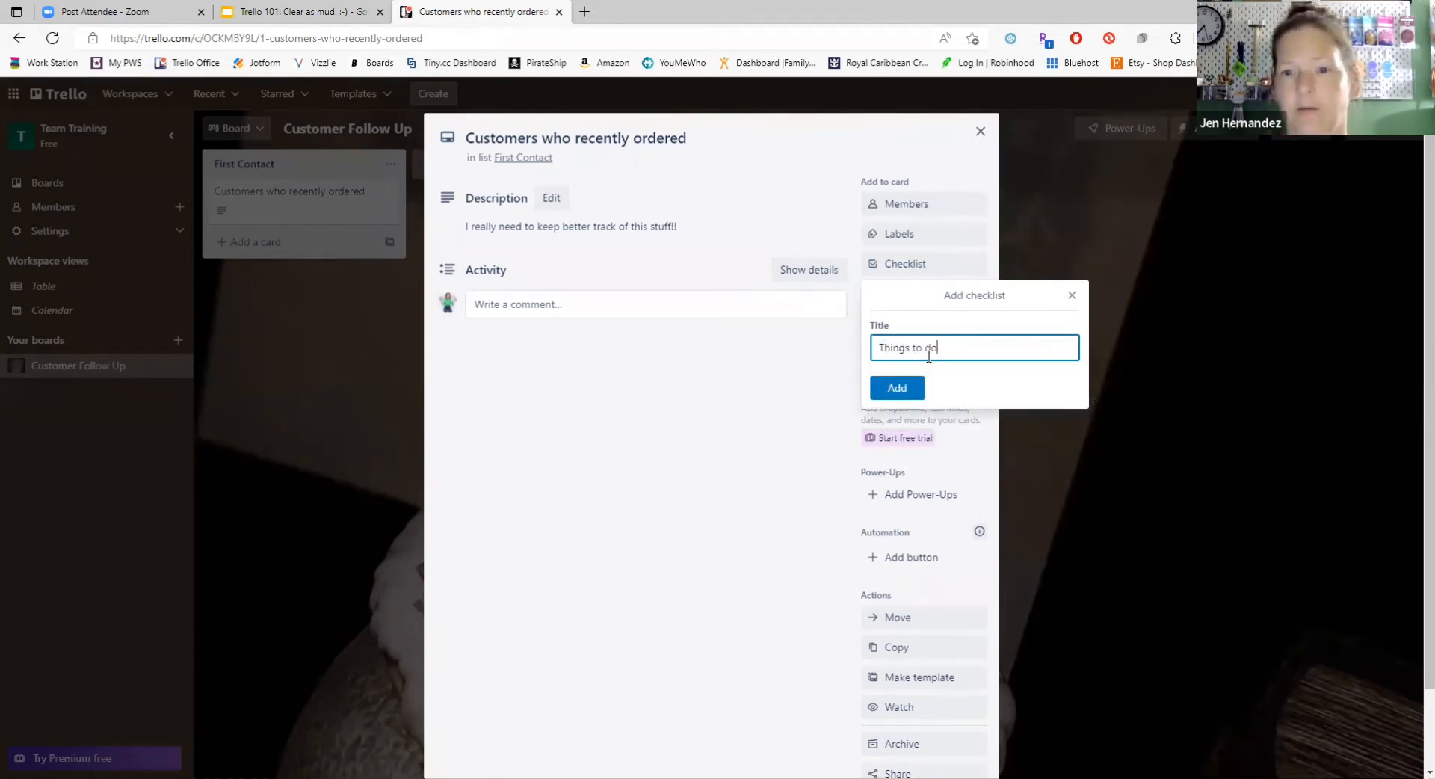
left_click(901, 388)
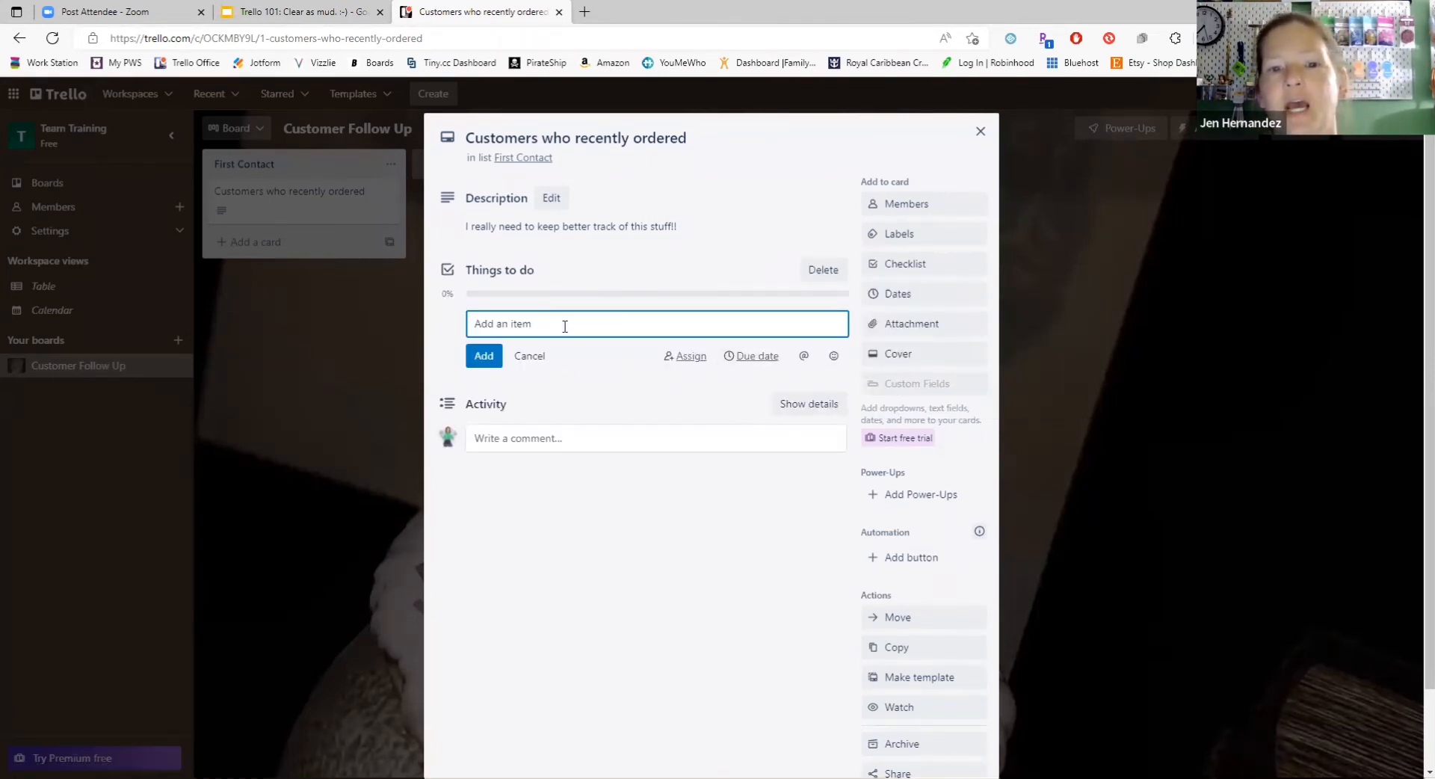
Step: Add the items "Thank you text", "Phone call" and "note" to the "Things to do" checklist
type("T")
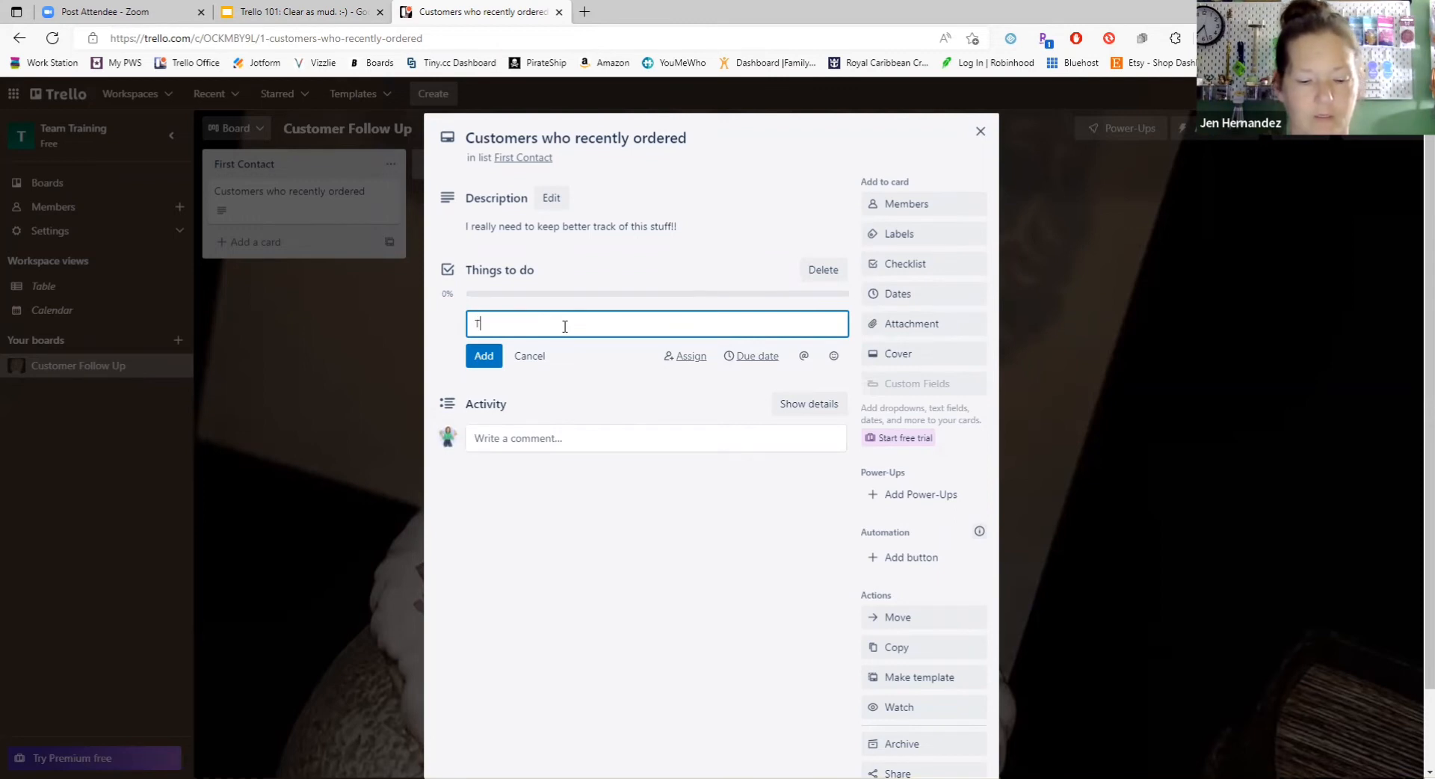
type("hank you text")
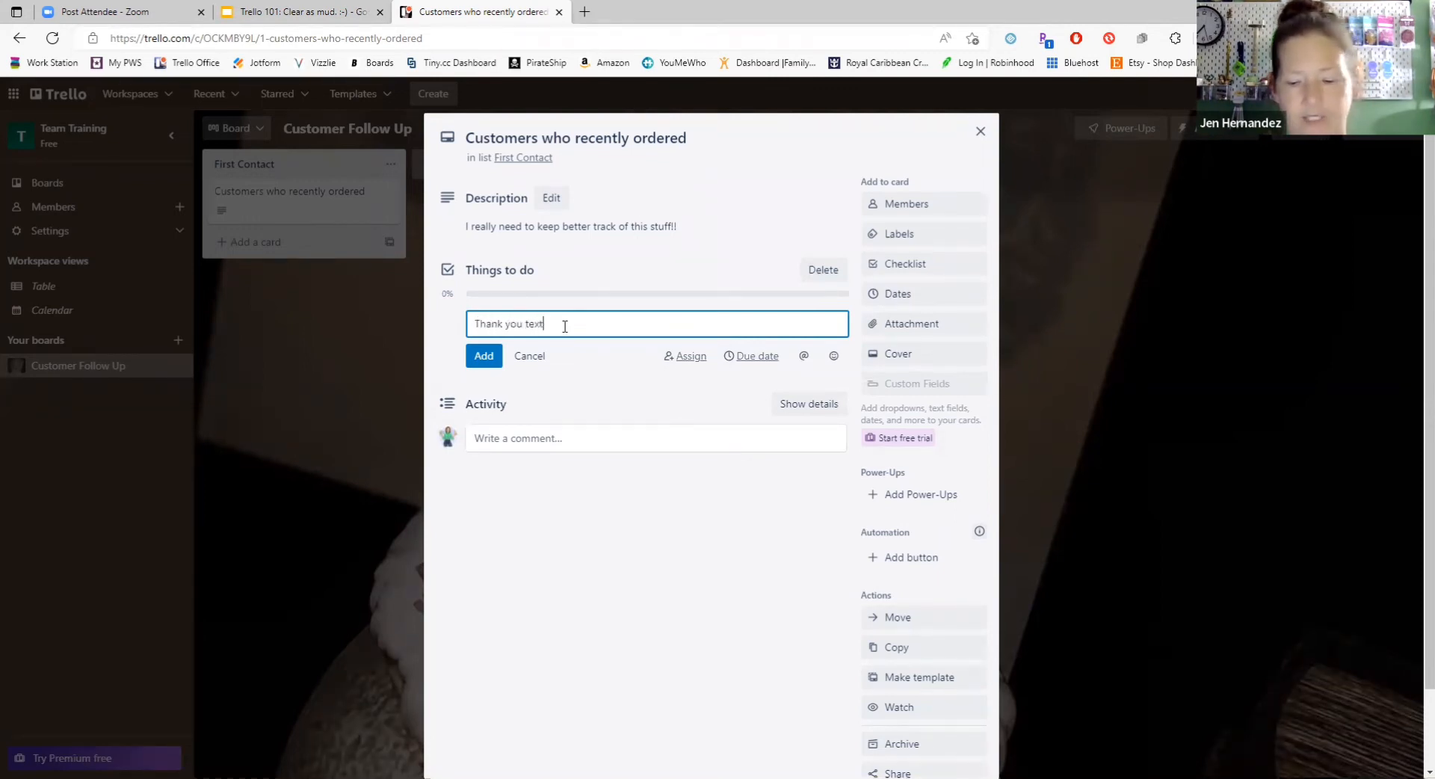
key("Return")
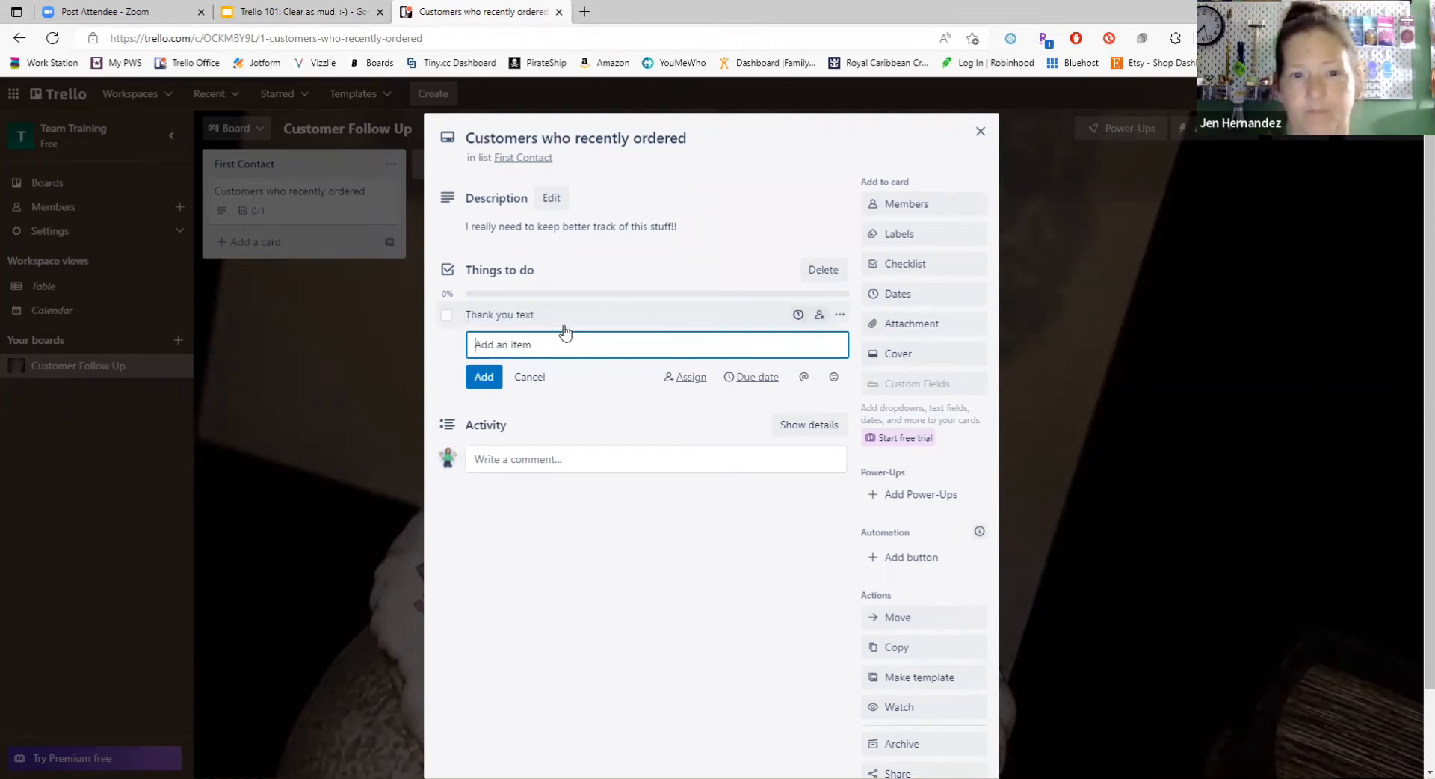
type("P")
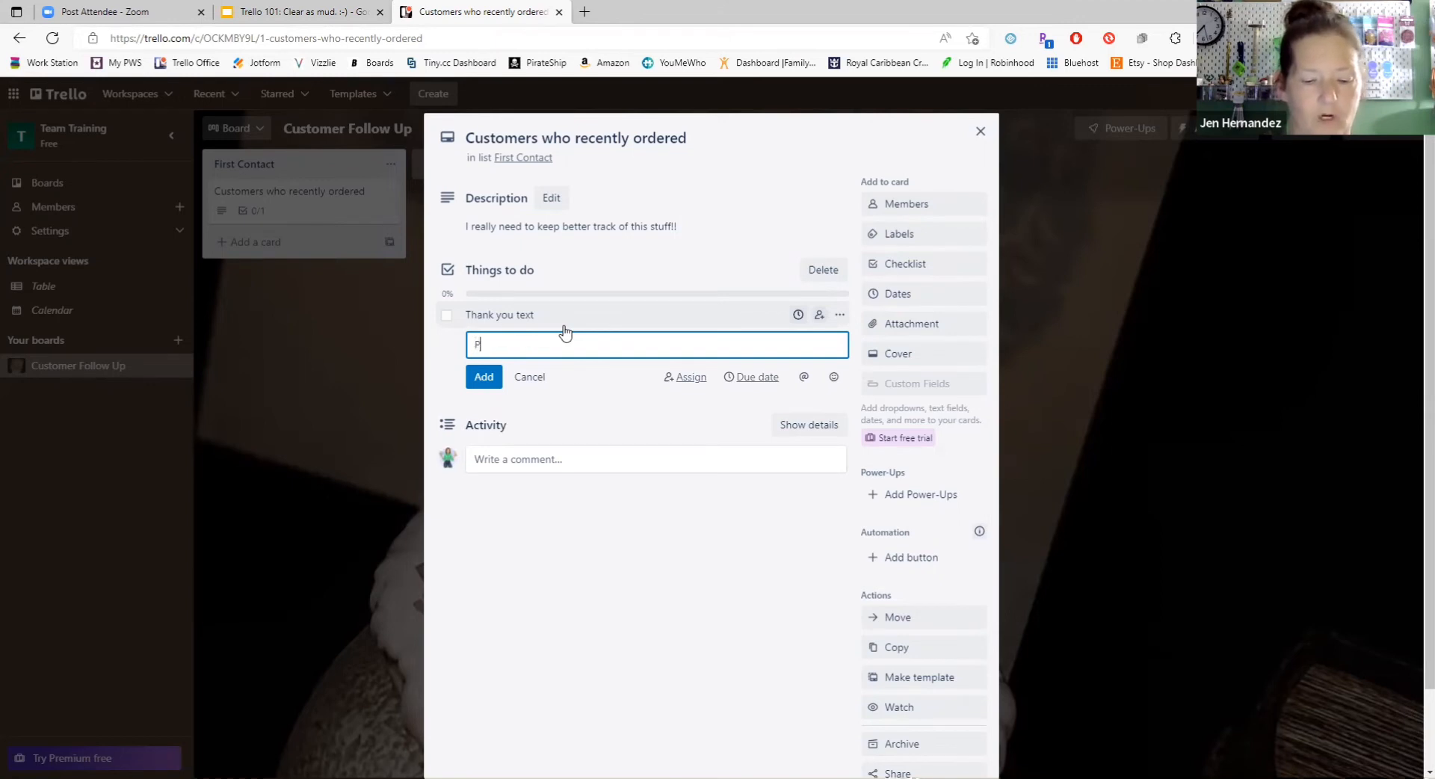
type("hone call")
key("Return")
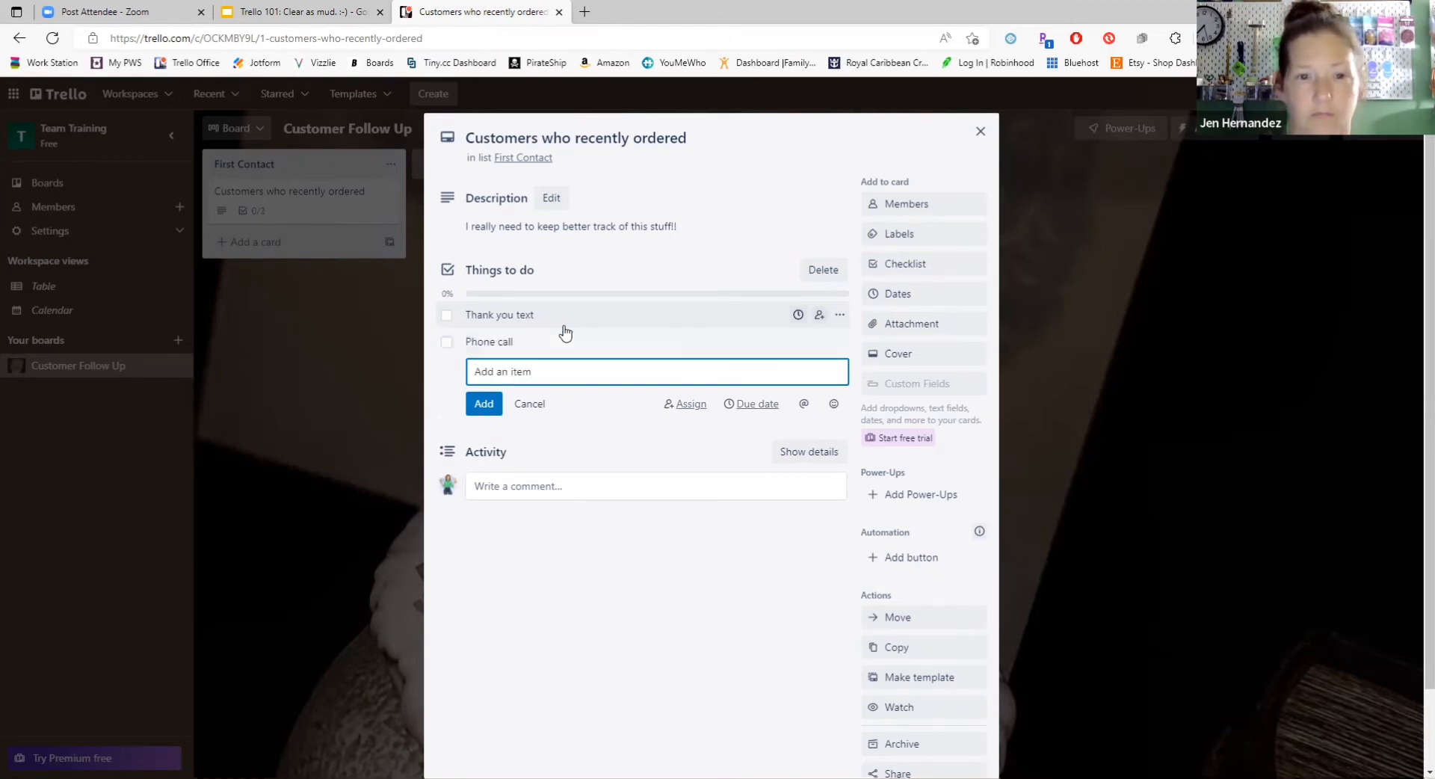
type("note")
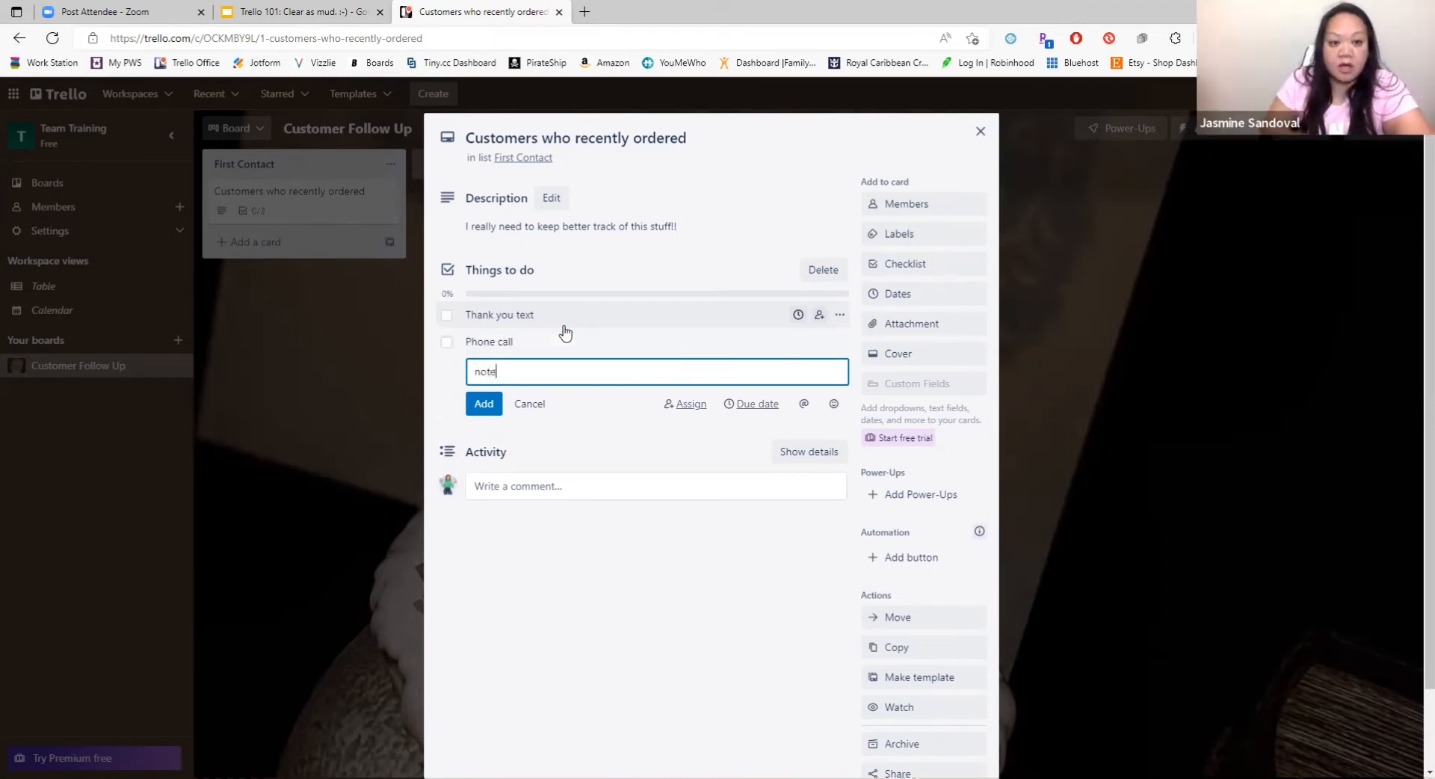
key("Return")
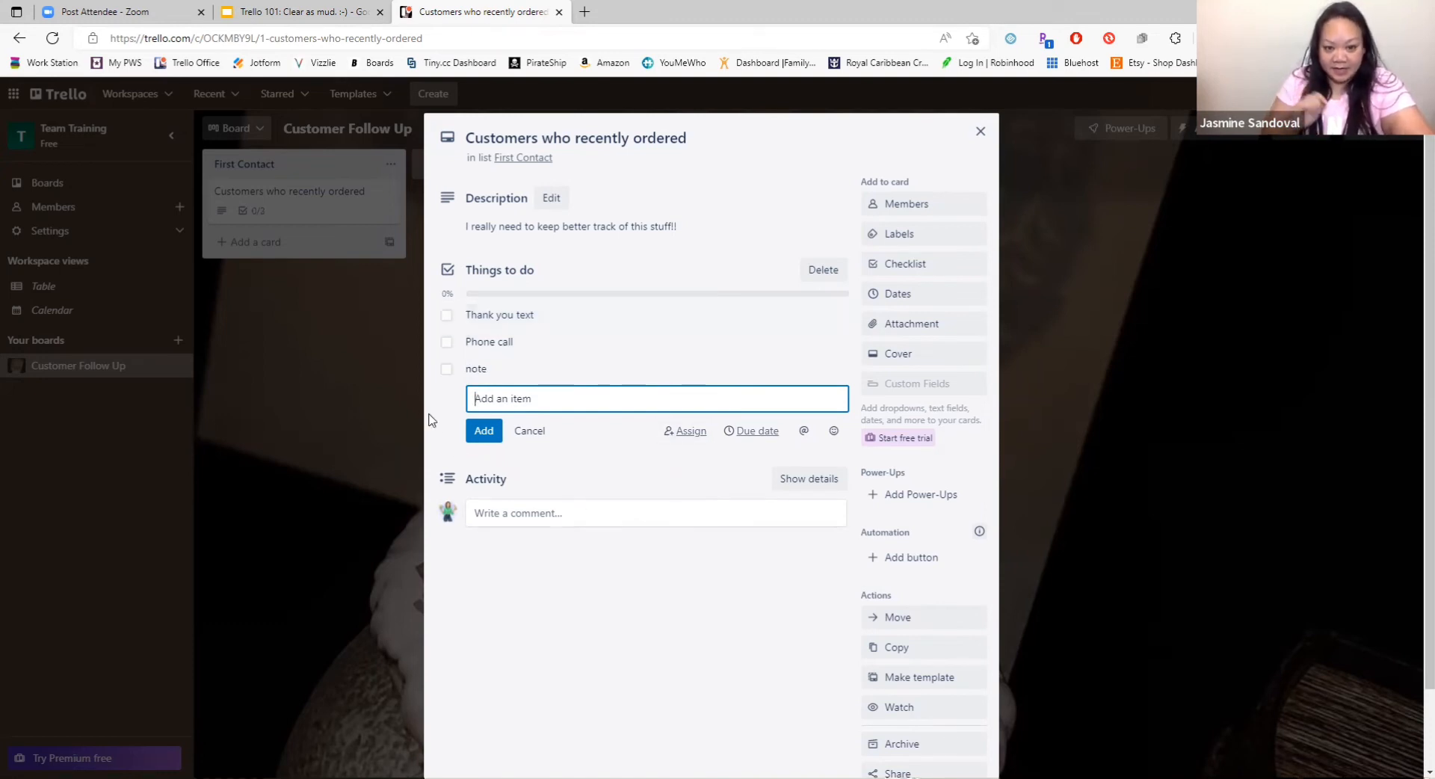
Step: Mark the "Thank you text" item complete and incomplete again, and try to assign it a due date
left_click(446, 317)
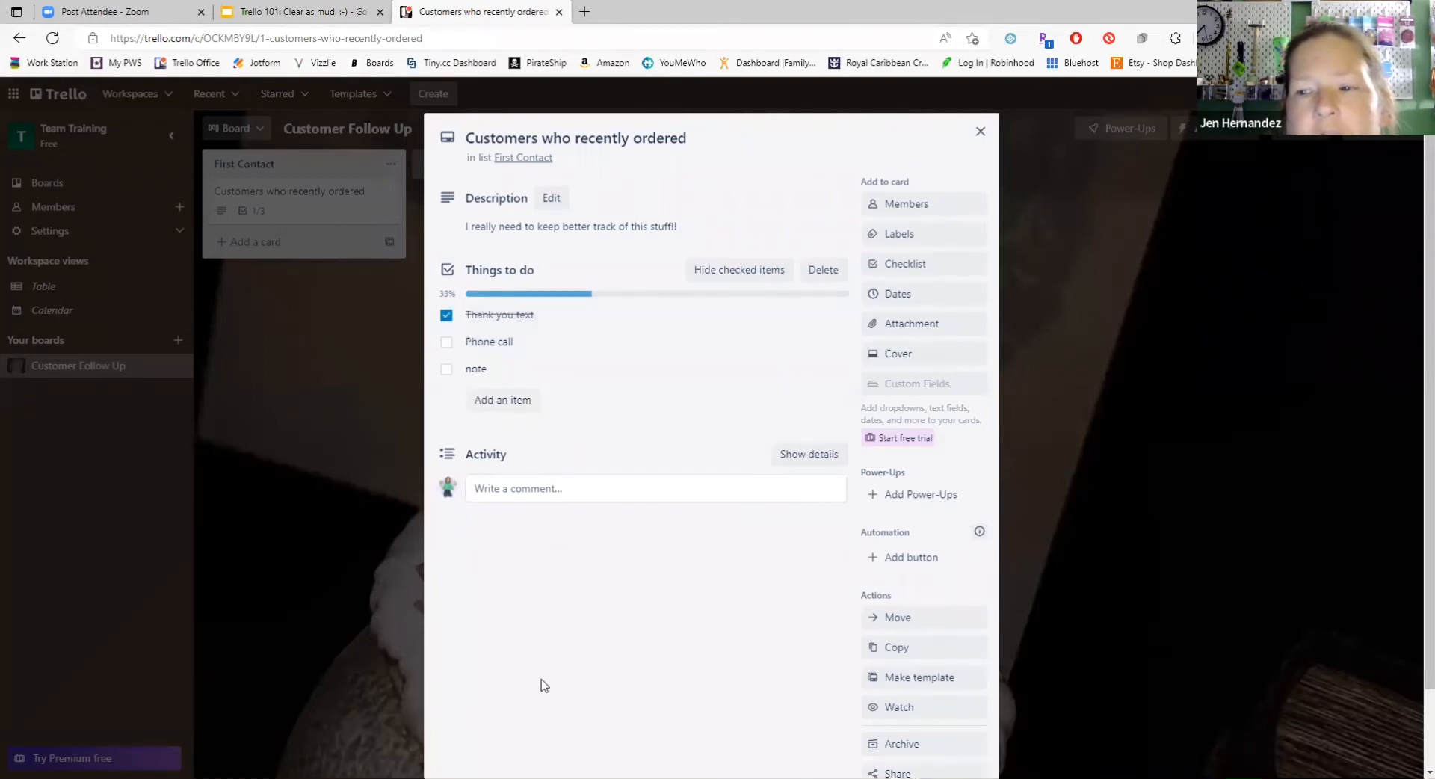
left_click(447, 317)
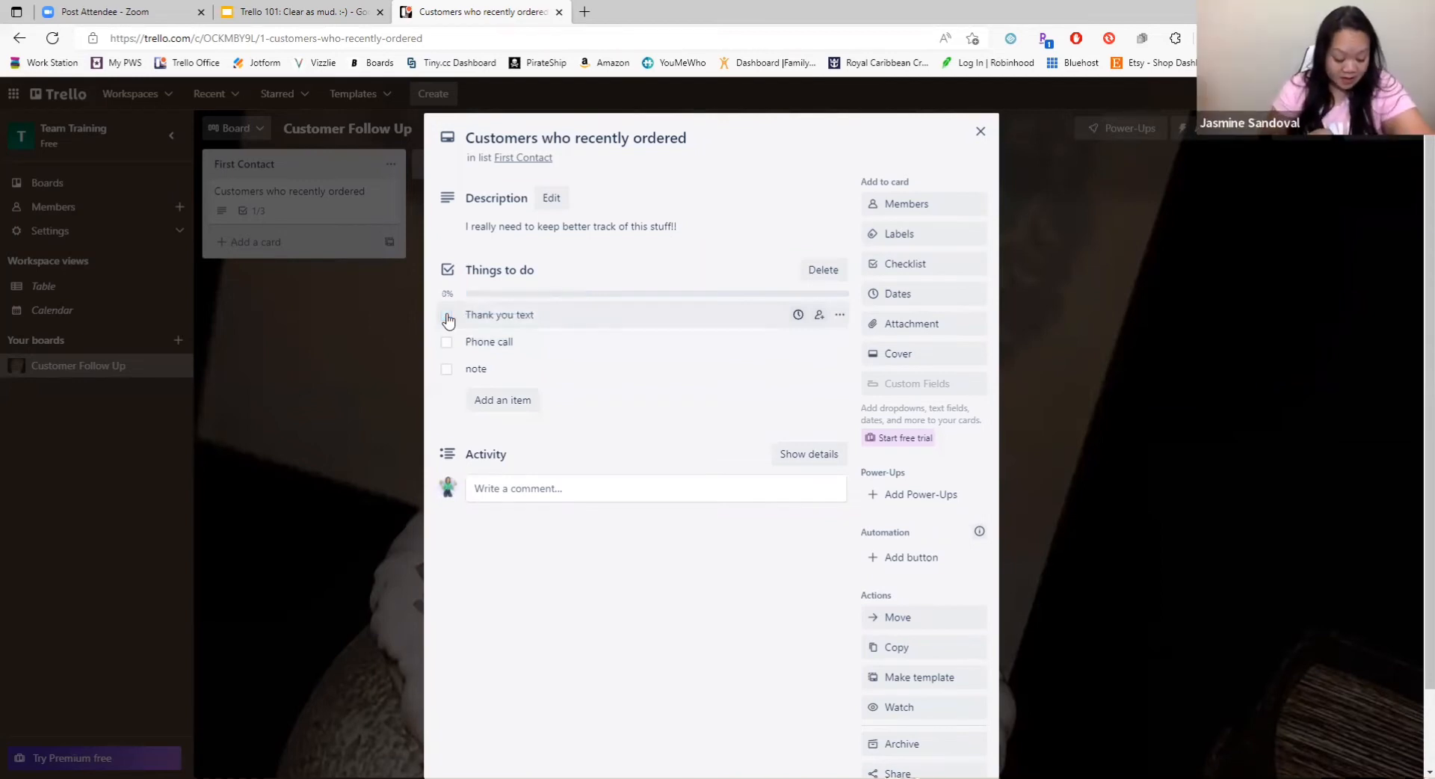
left_click(798, 314)
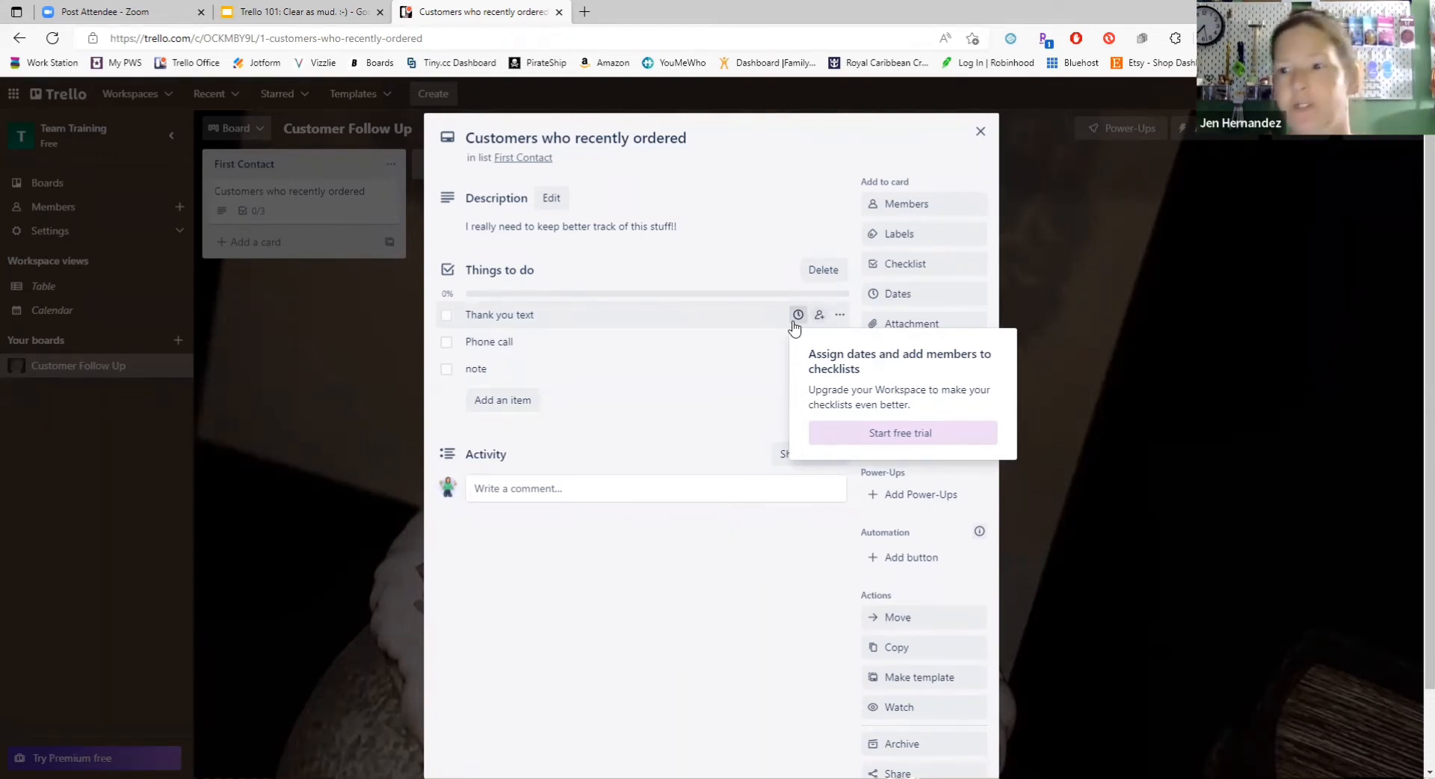
Step: Add a checklist item consisting of the thumbsup emoji to "Things to do"
left_click(499, 402)
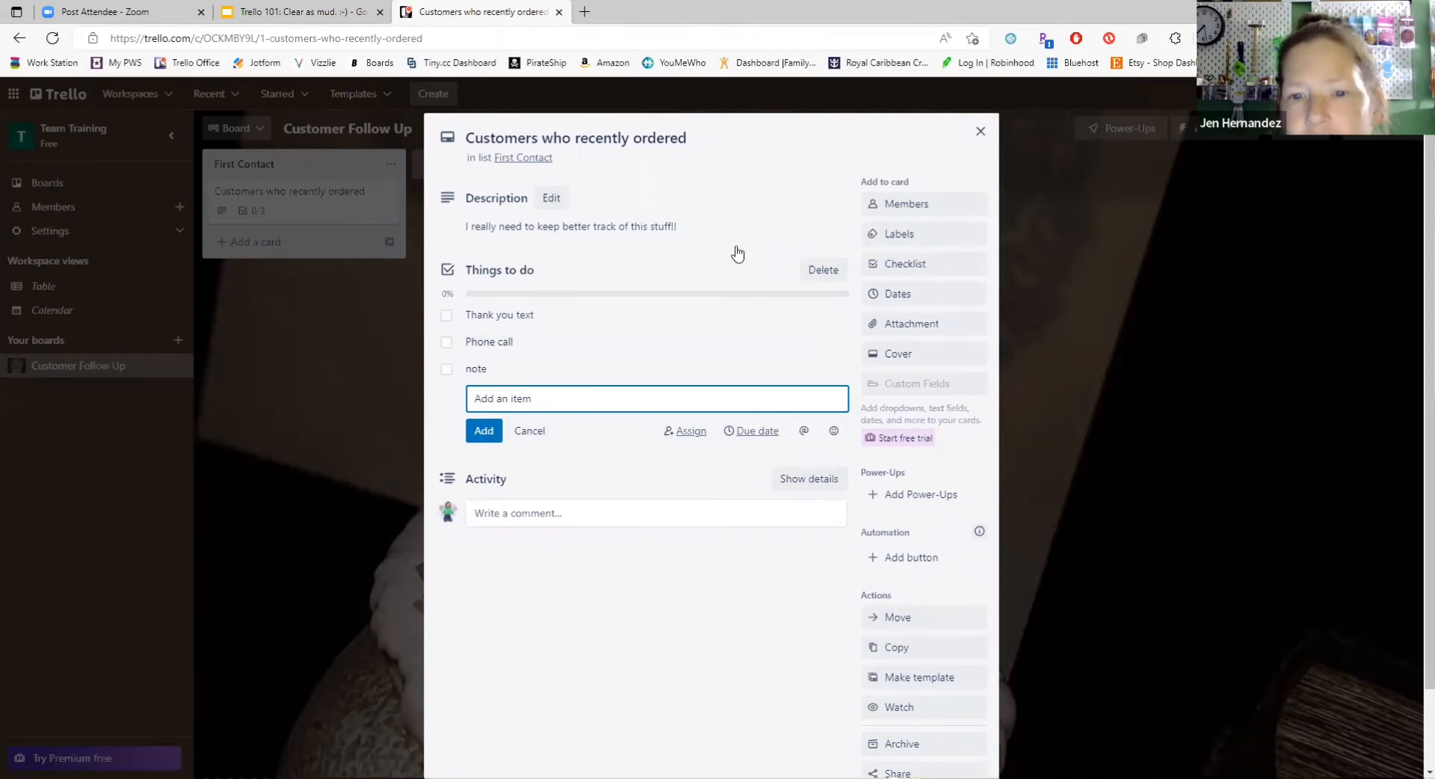
mouse_move(794, 347)
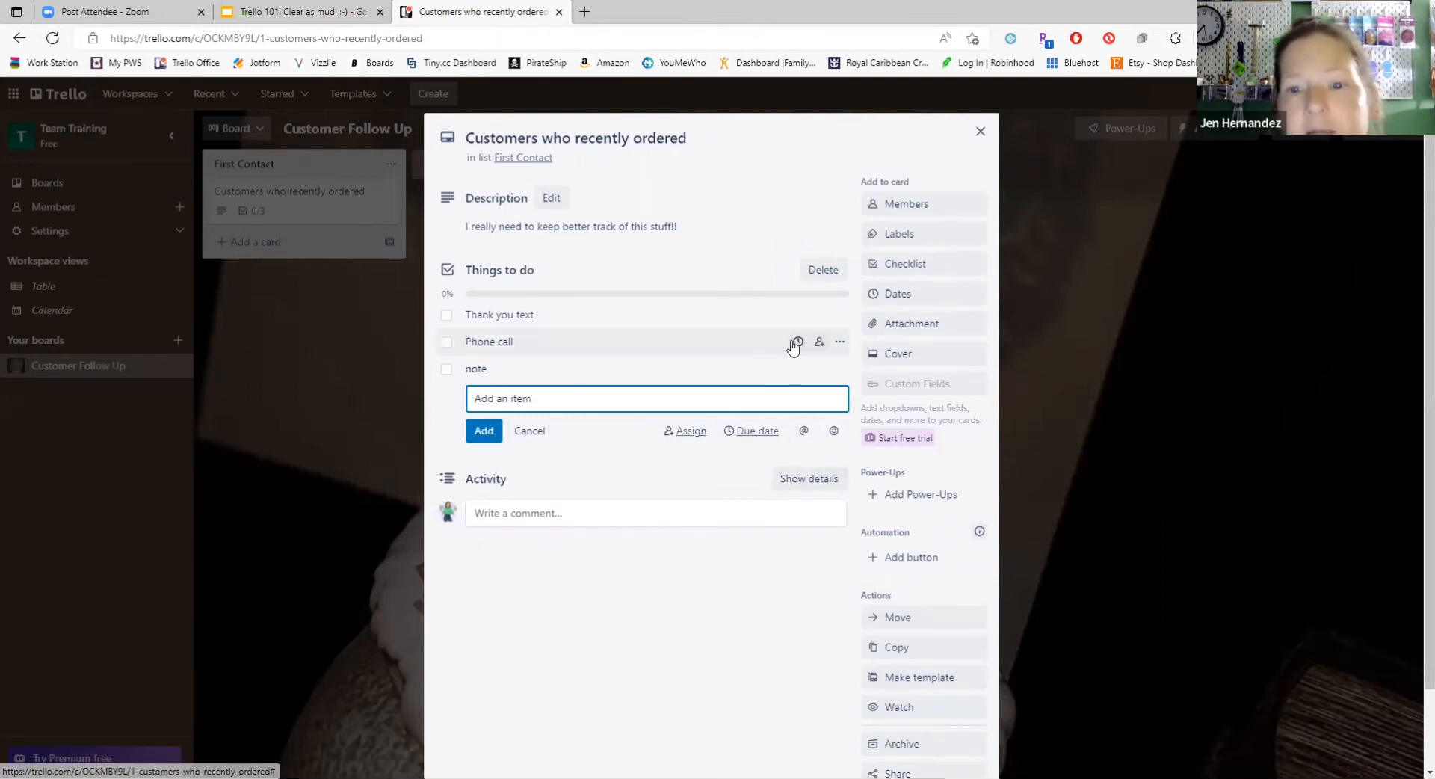
left_click(834, 430)
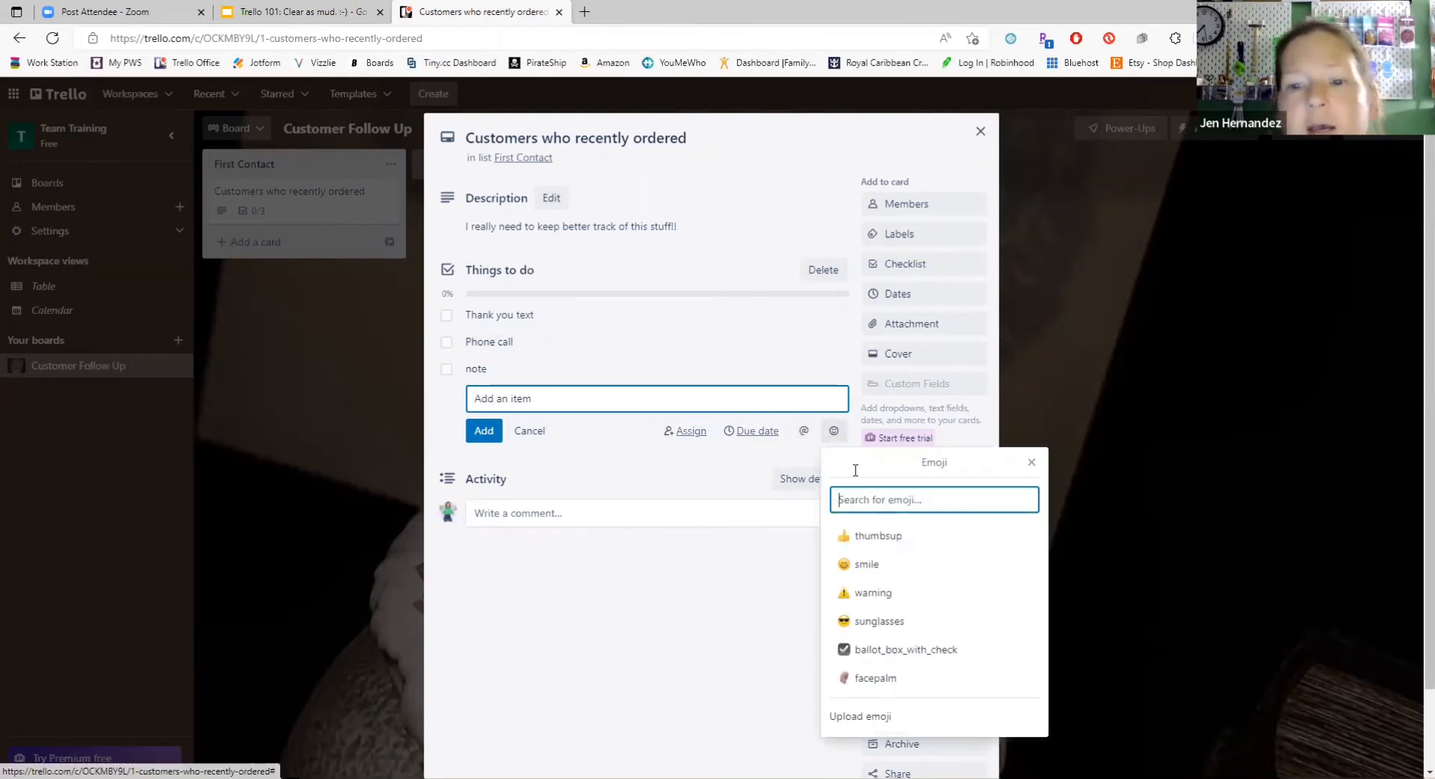
left_click(881, 544)
left_click(485, 435)
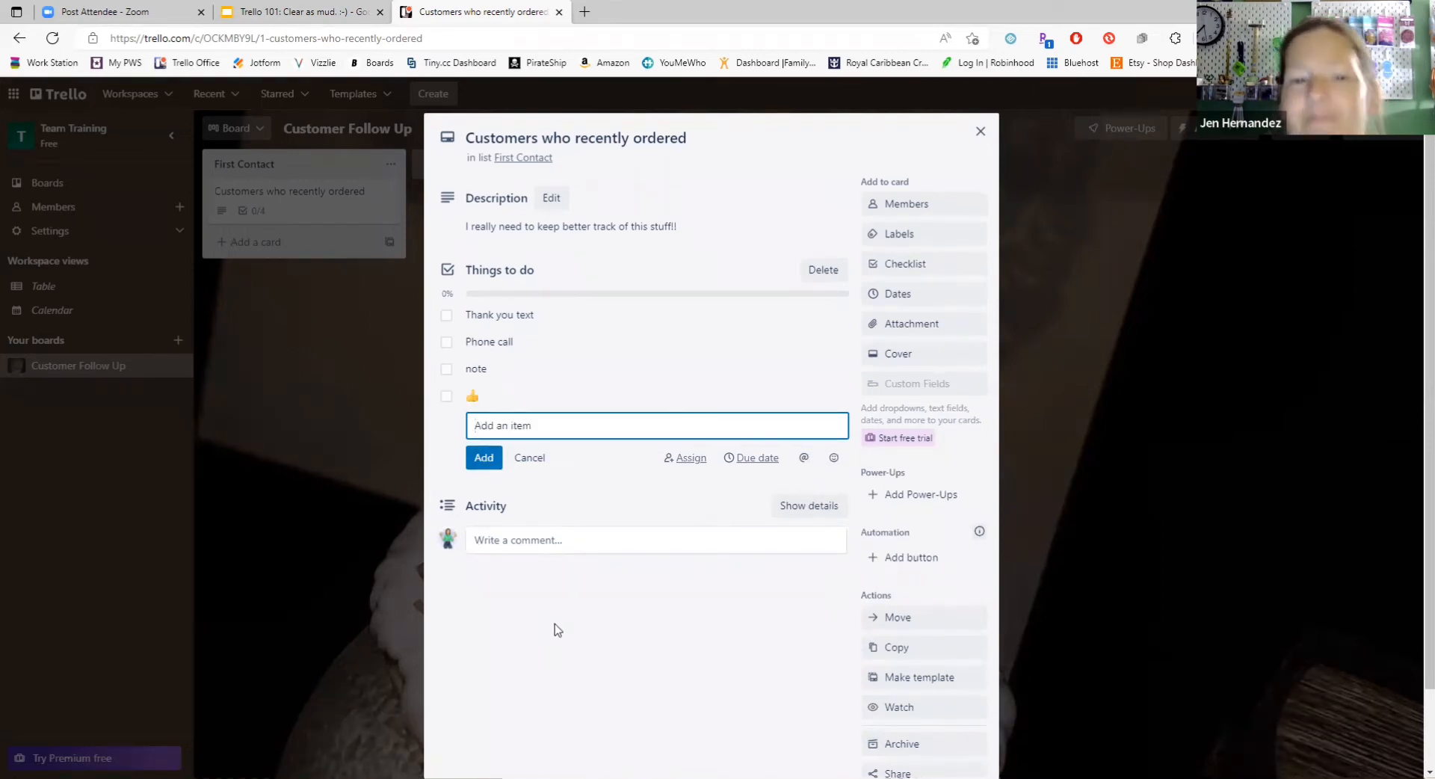
Step: Start a comment on the "Customers who recently ordered" card with the customer's name and a colon, followed by the line "3 bars 9/6/22"
left_click(658, 552)
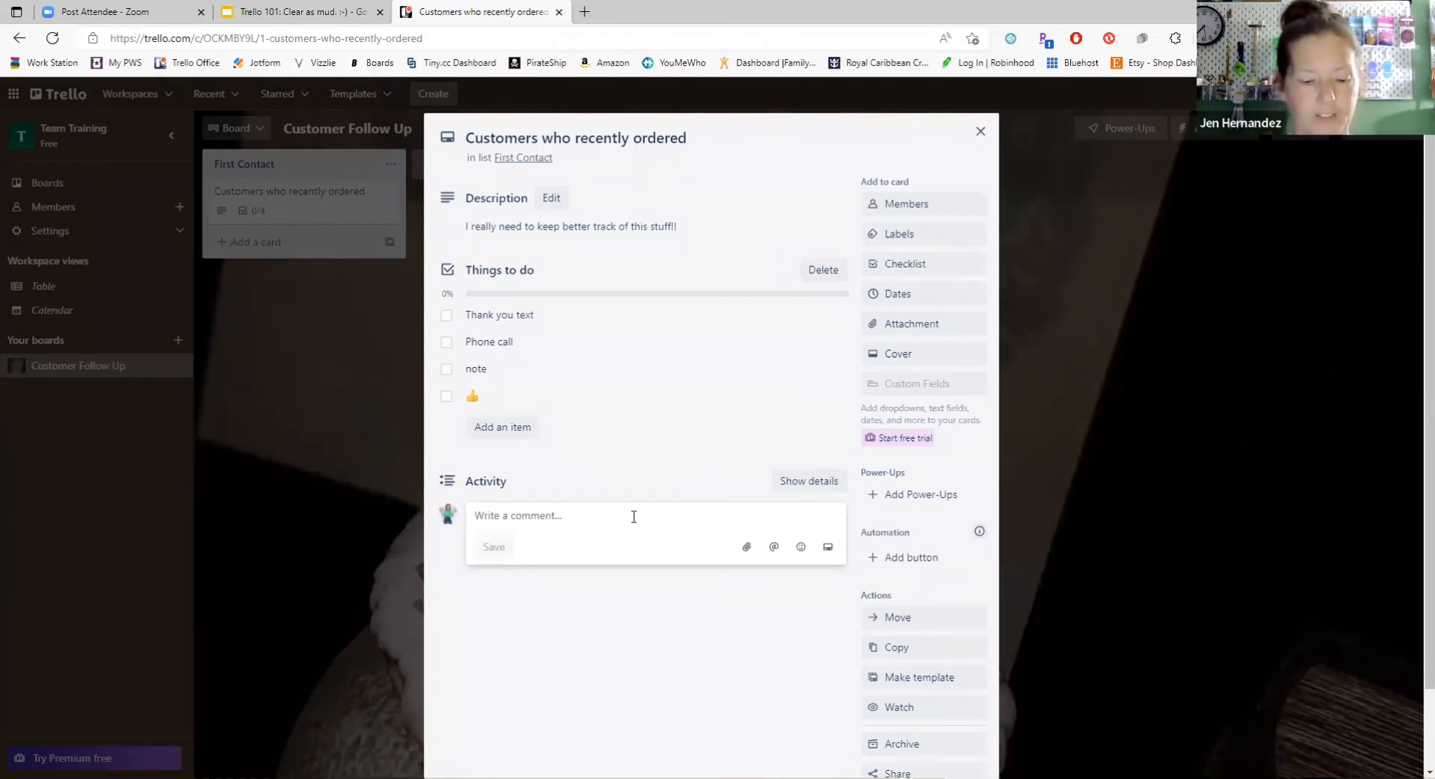
type("Daisy D")
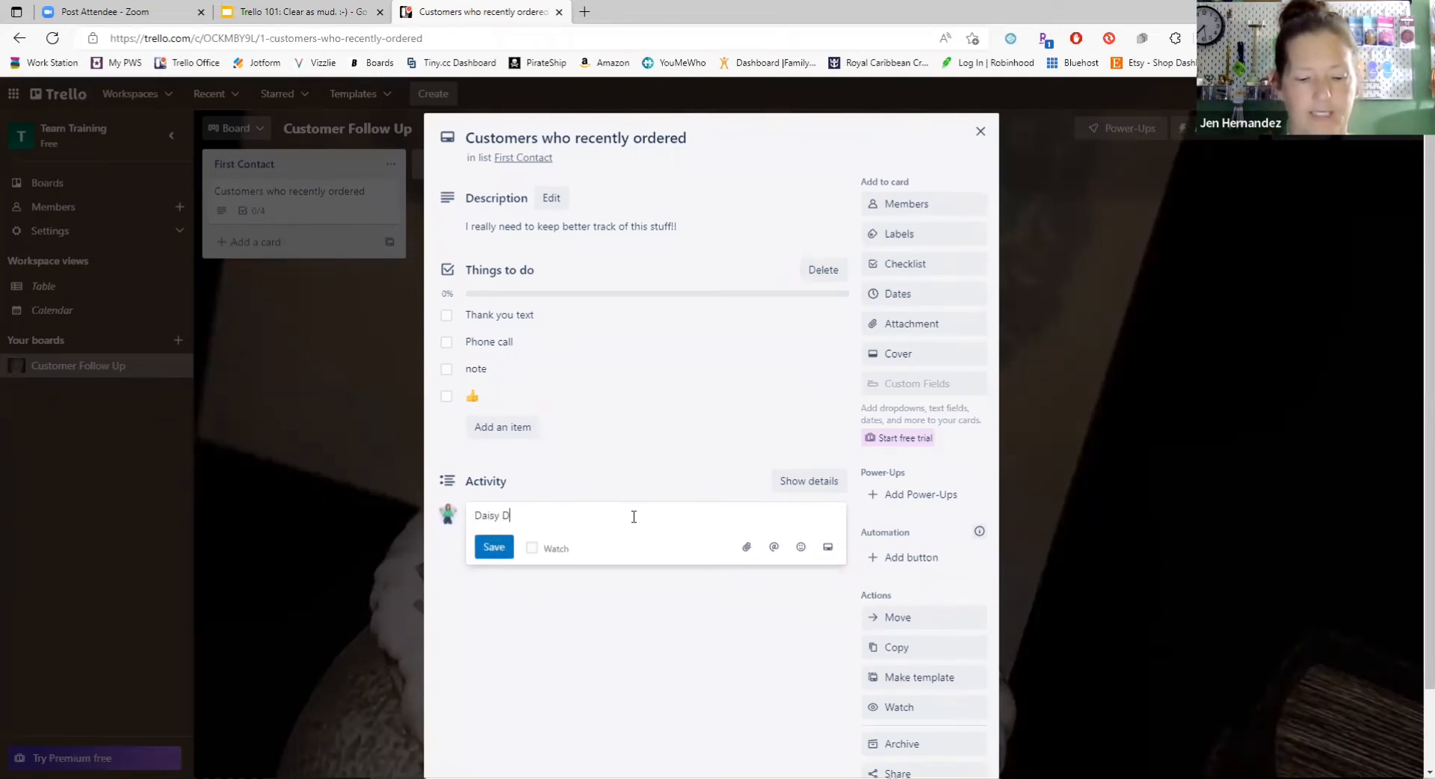
type("uck")
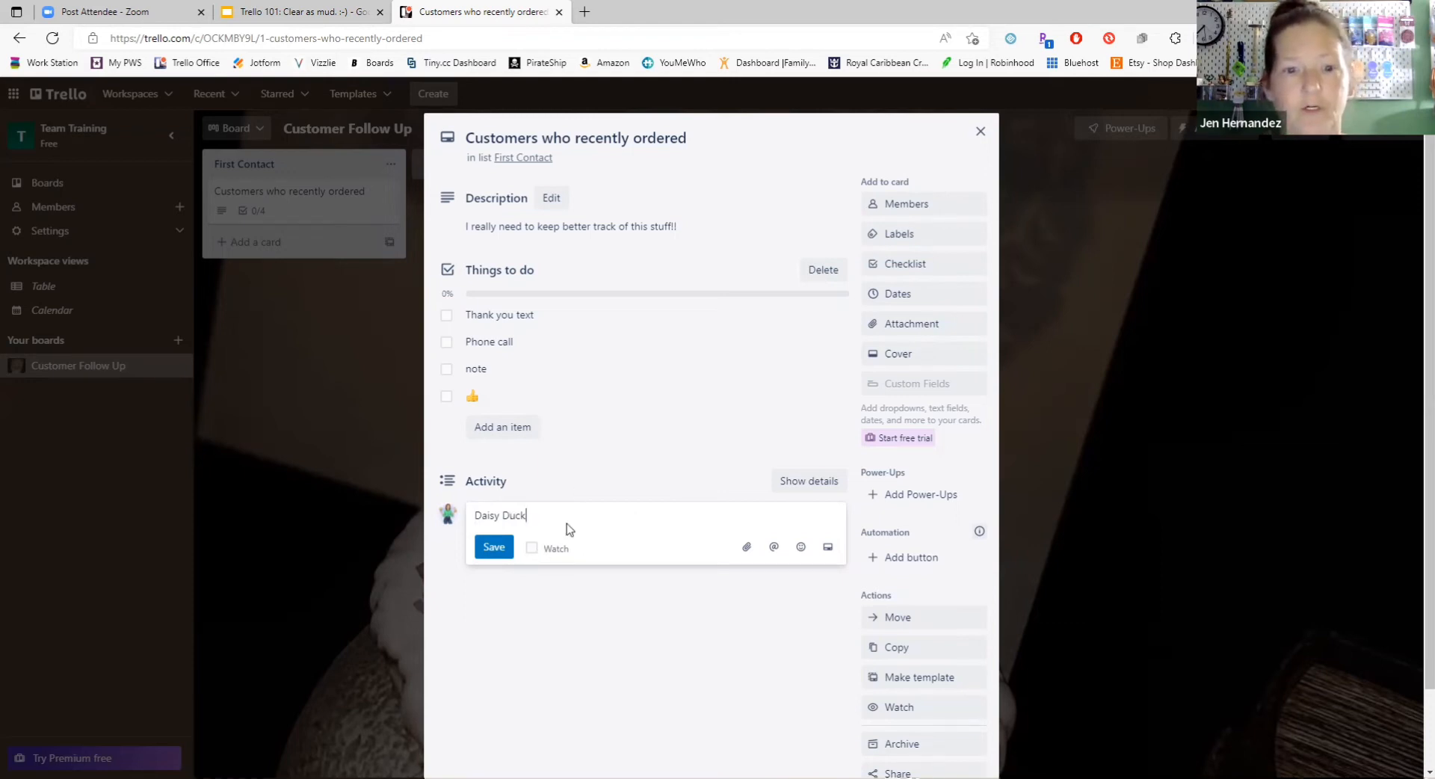
type(":")
key("Return")
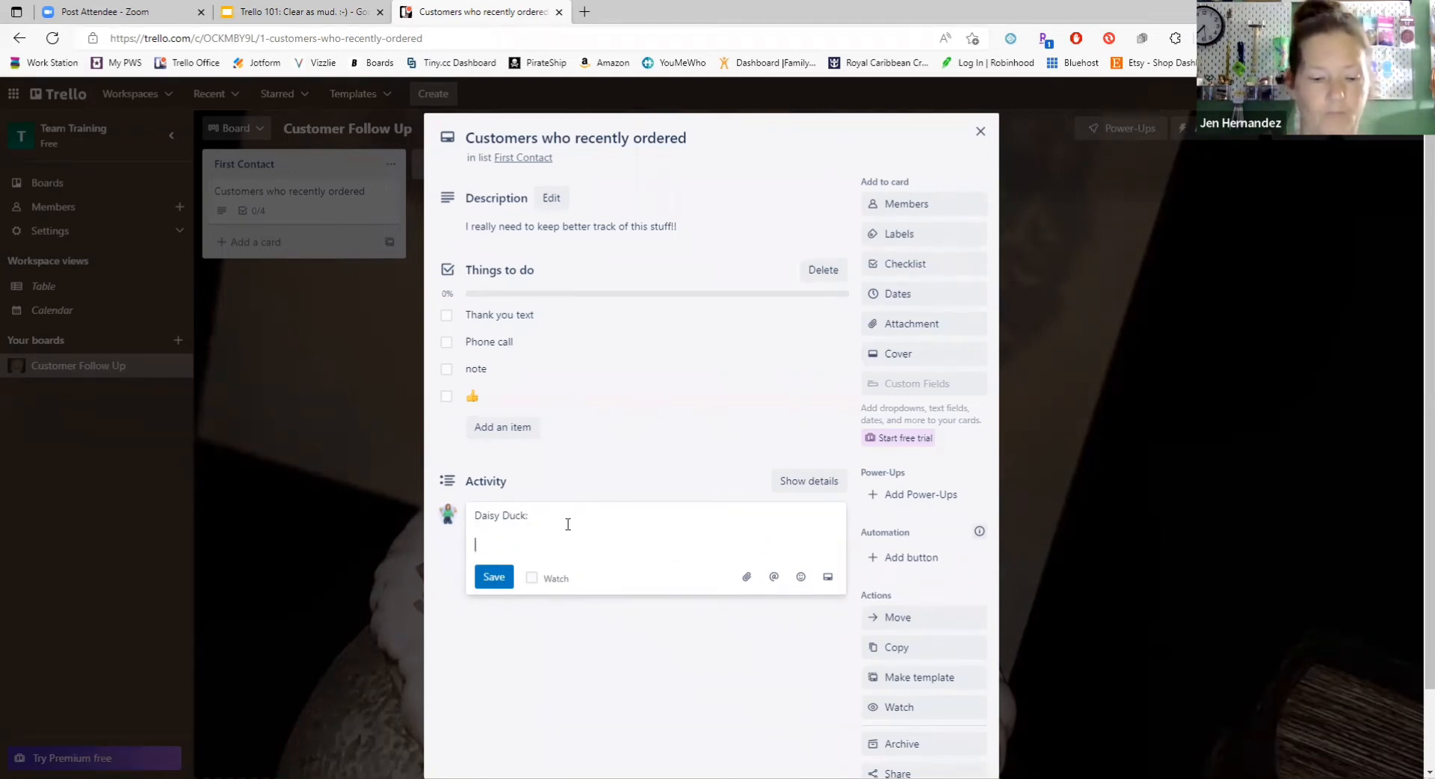
type("3 bar")
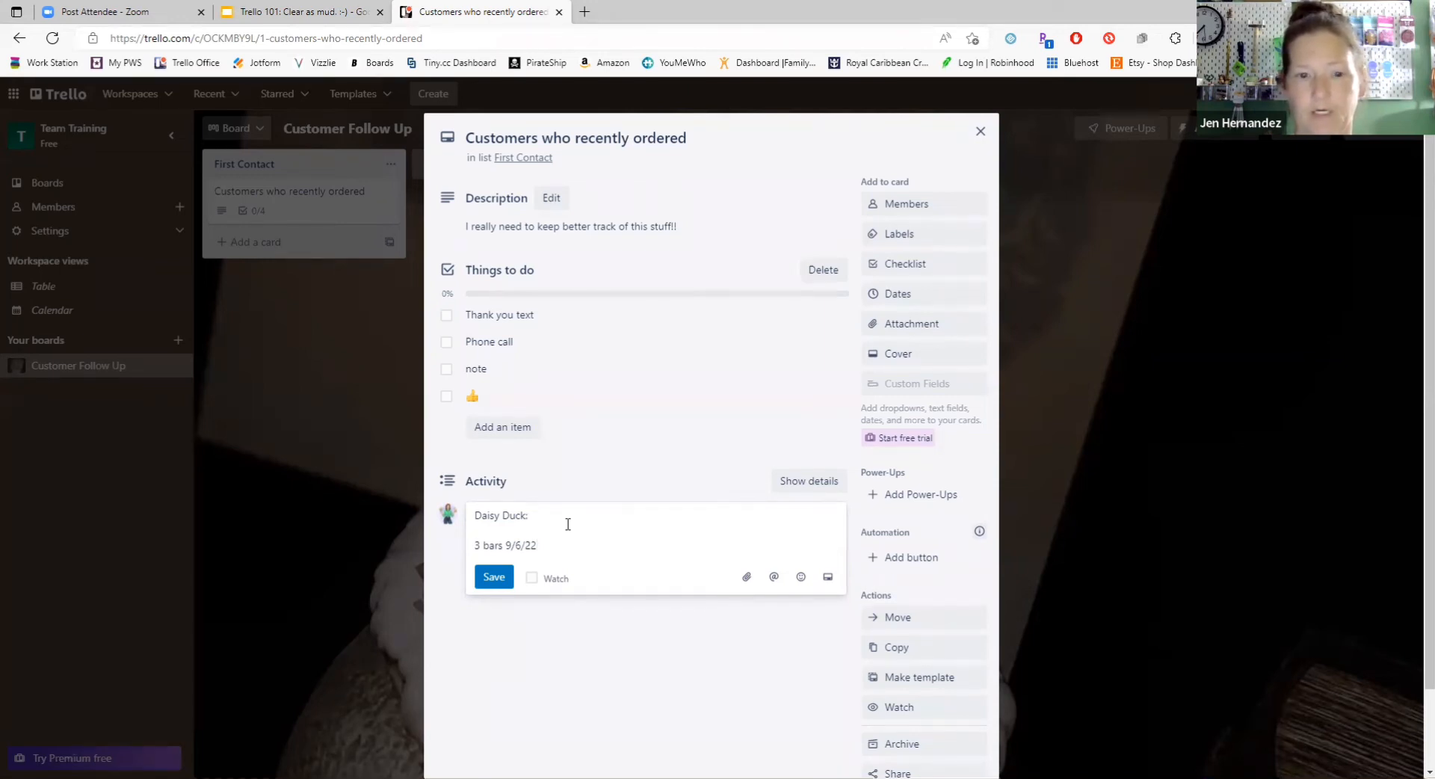
type("s 9/6/22")
key("Return")
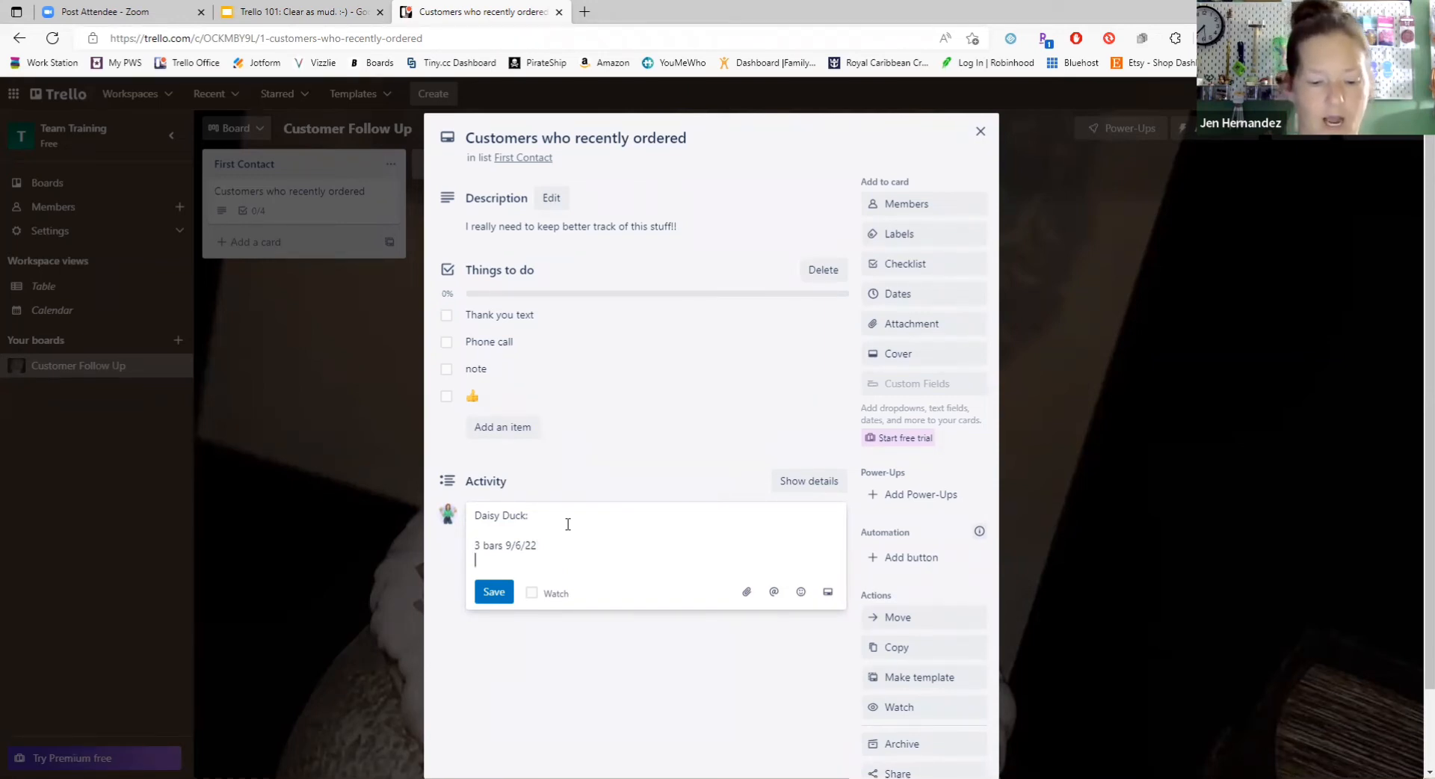
Step: Add the lines "Follow up 9/7" and "Two Weeks: 9/21" to the comment and save it
type("Follow")
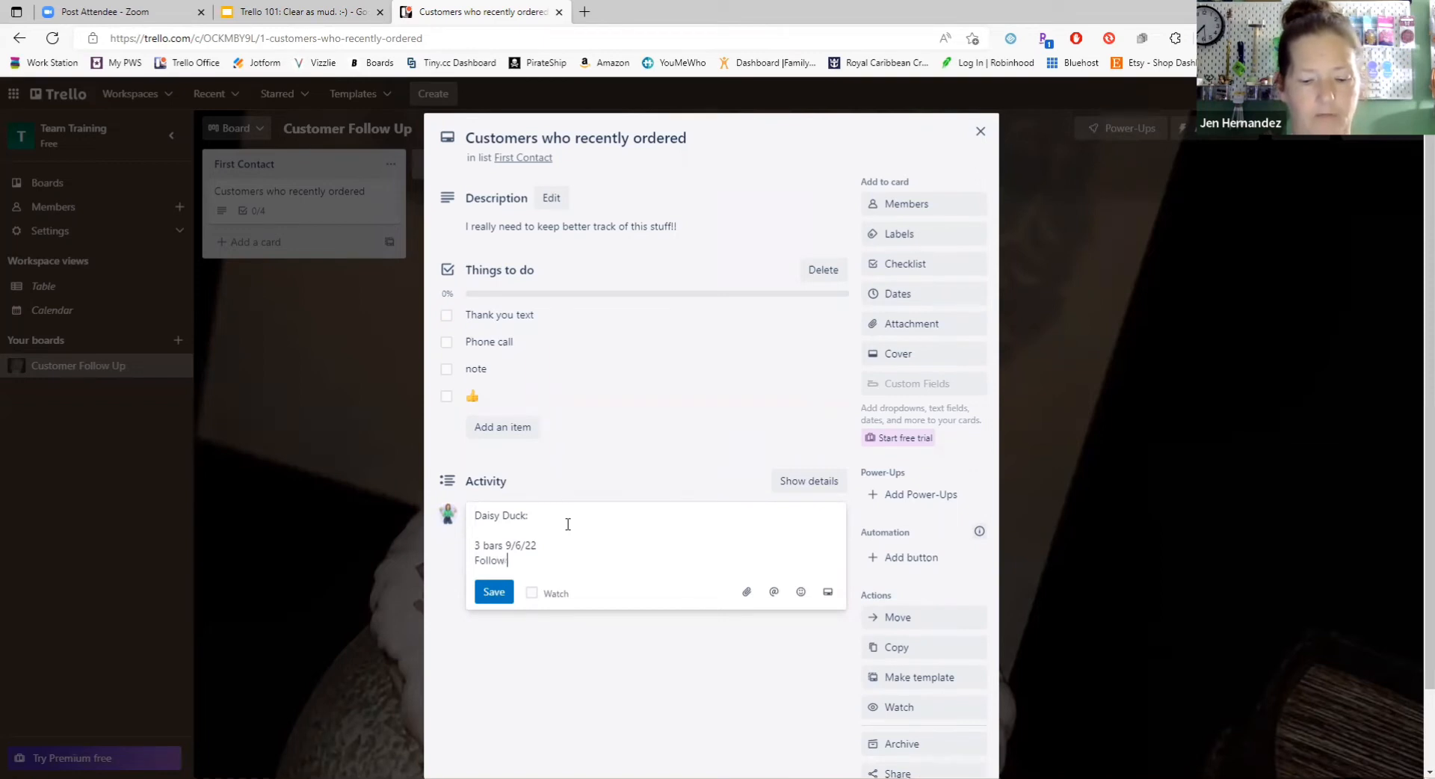
type(" up")
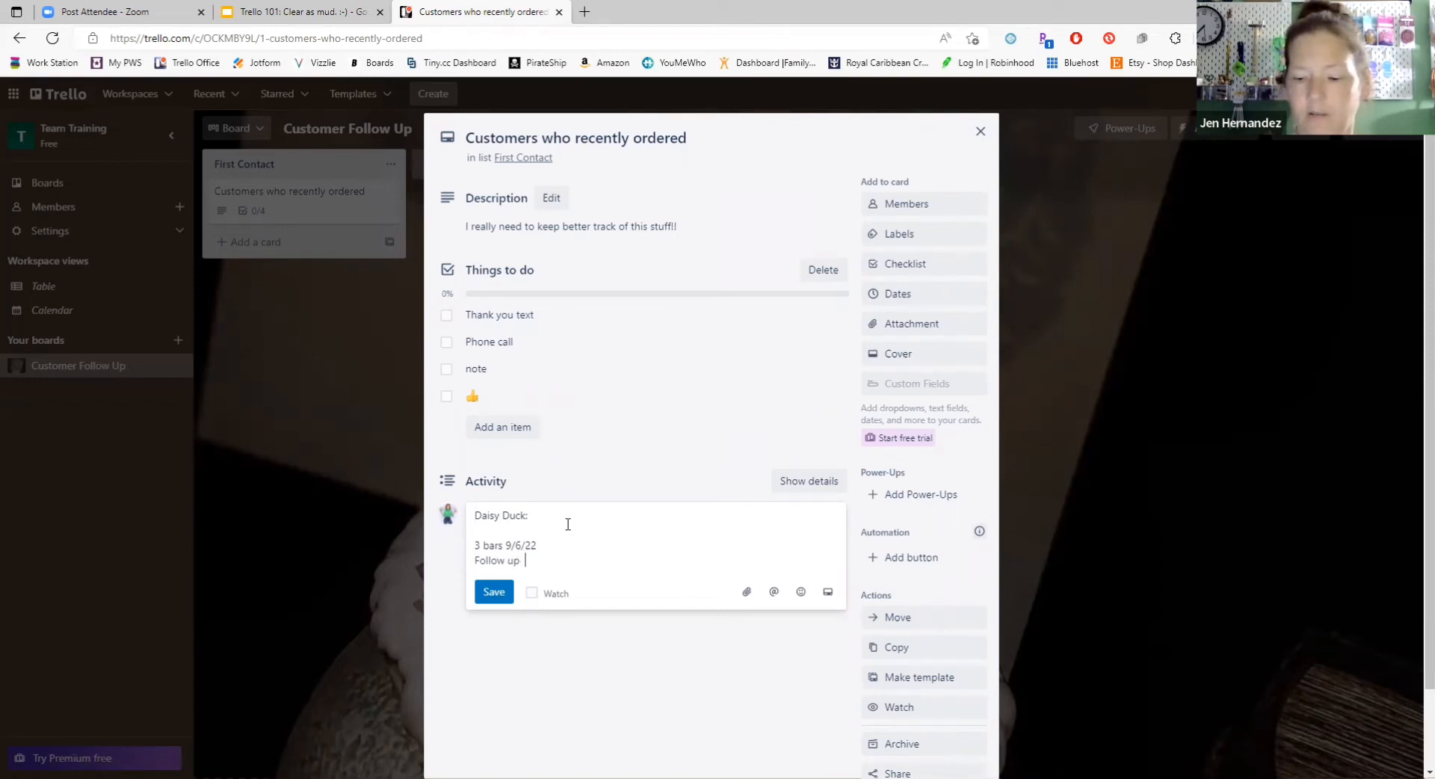
type("  9/")
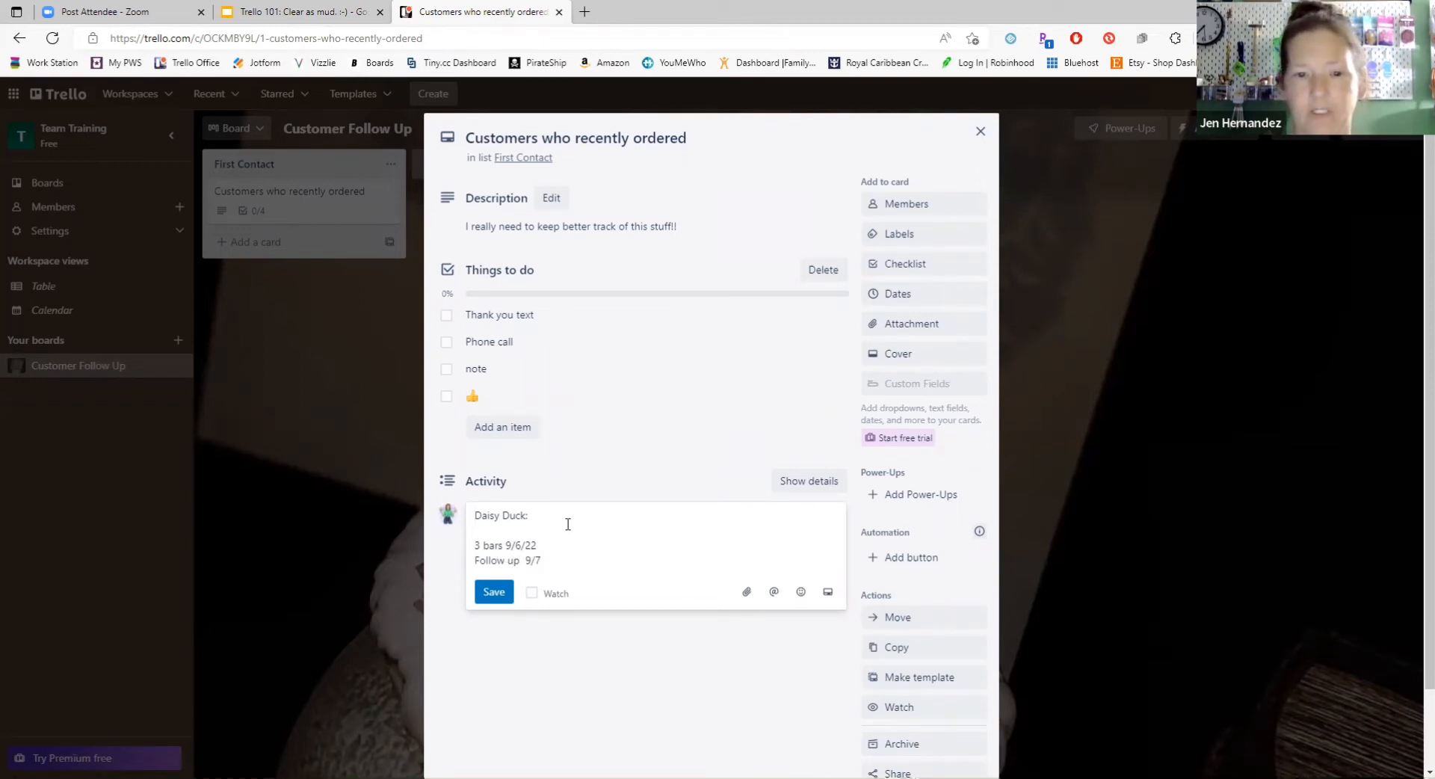
type("7")
key("Return")
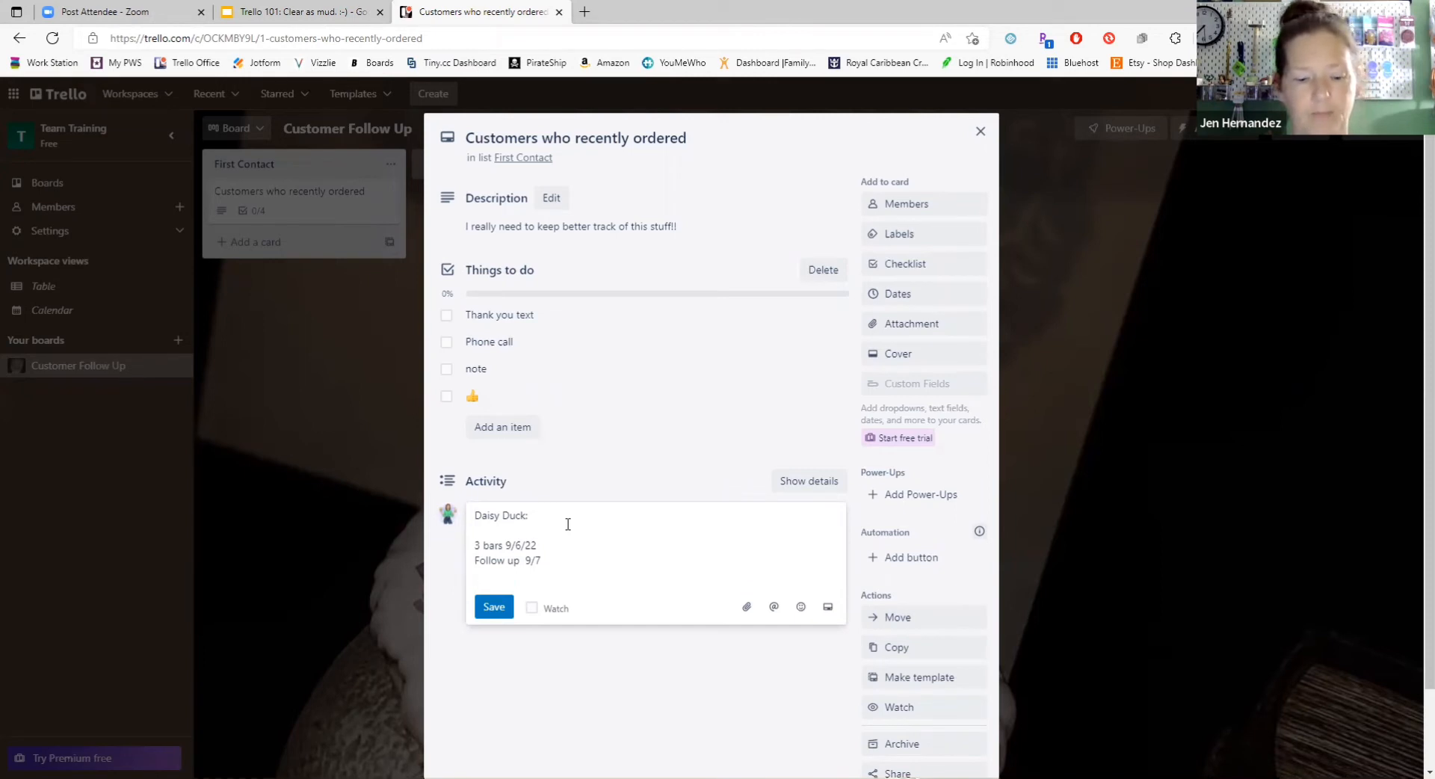
type("Two Weeks")
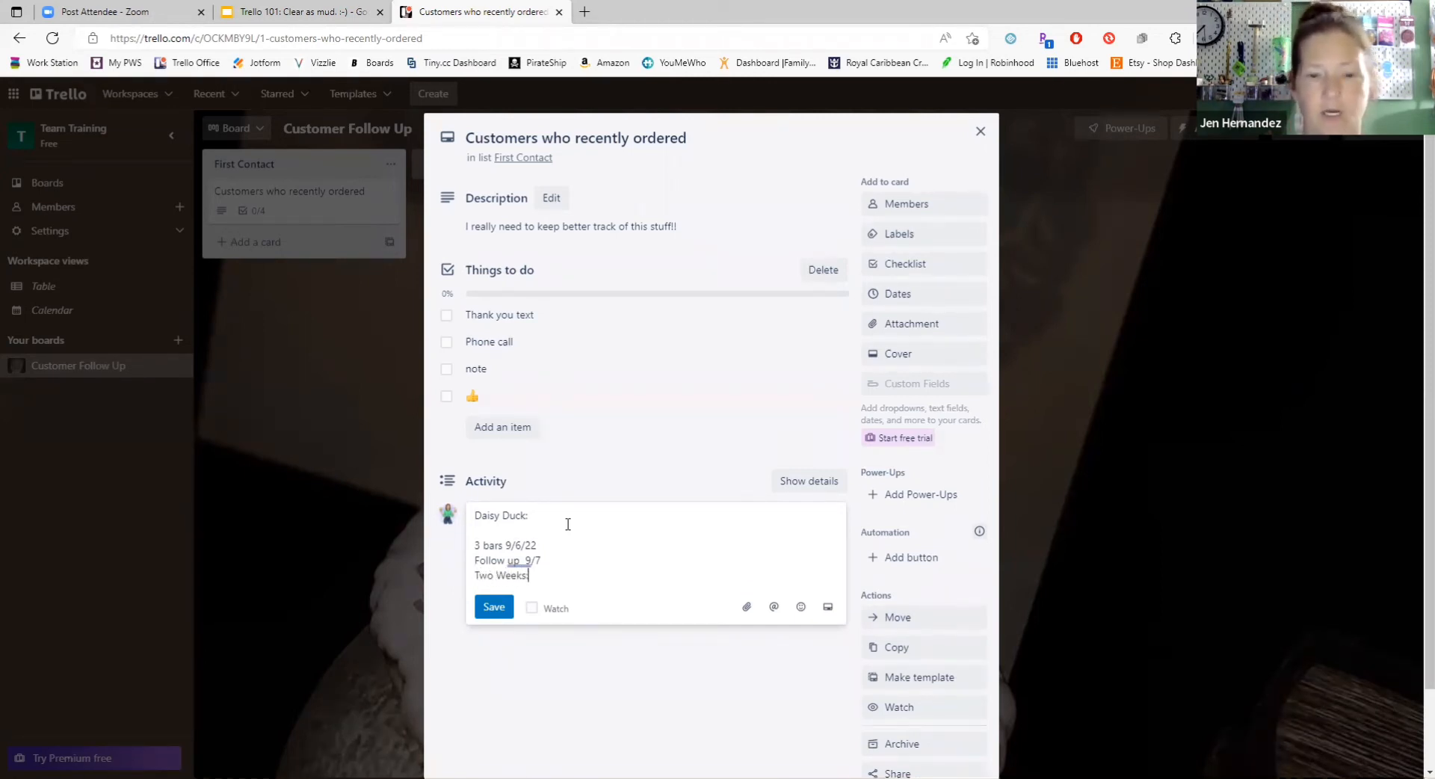
type(":")
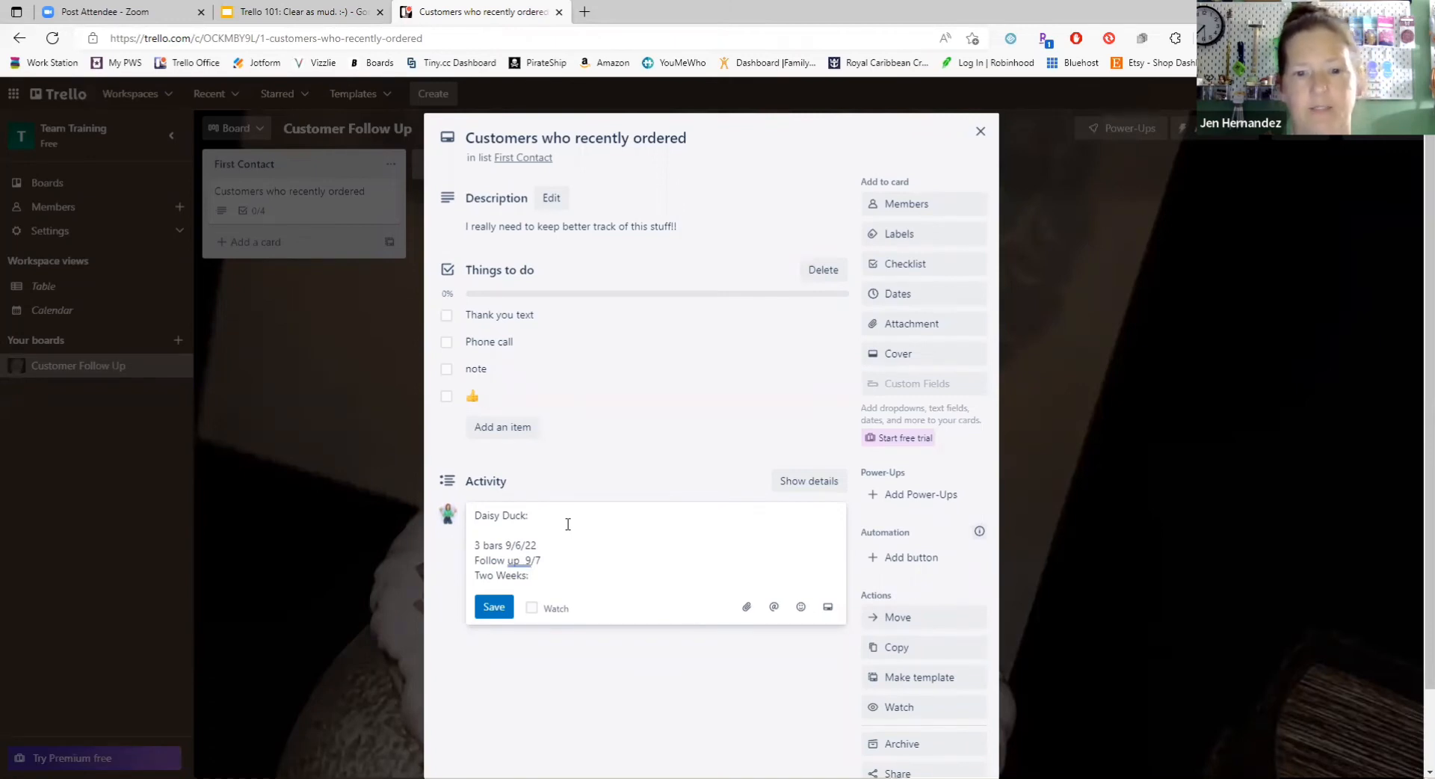
type(" 9/21")
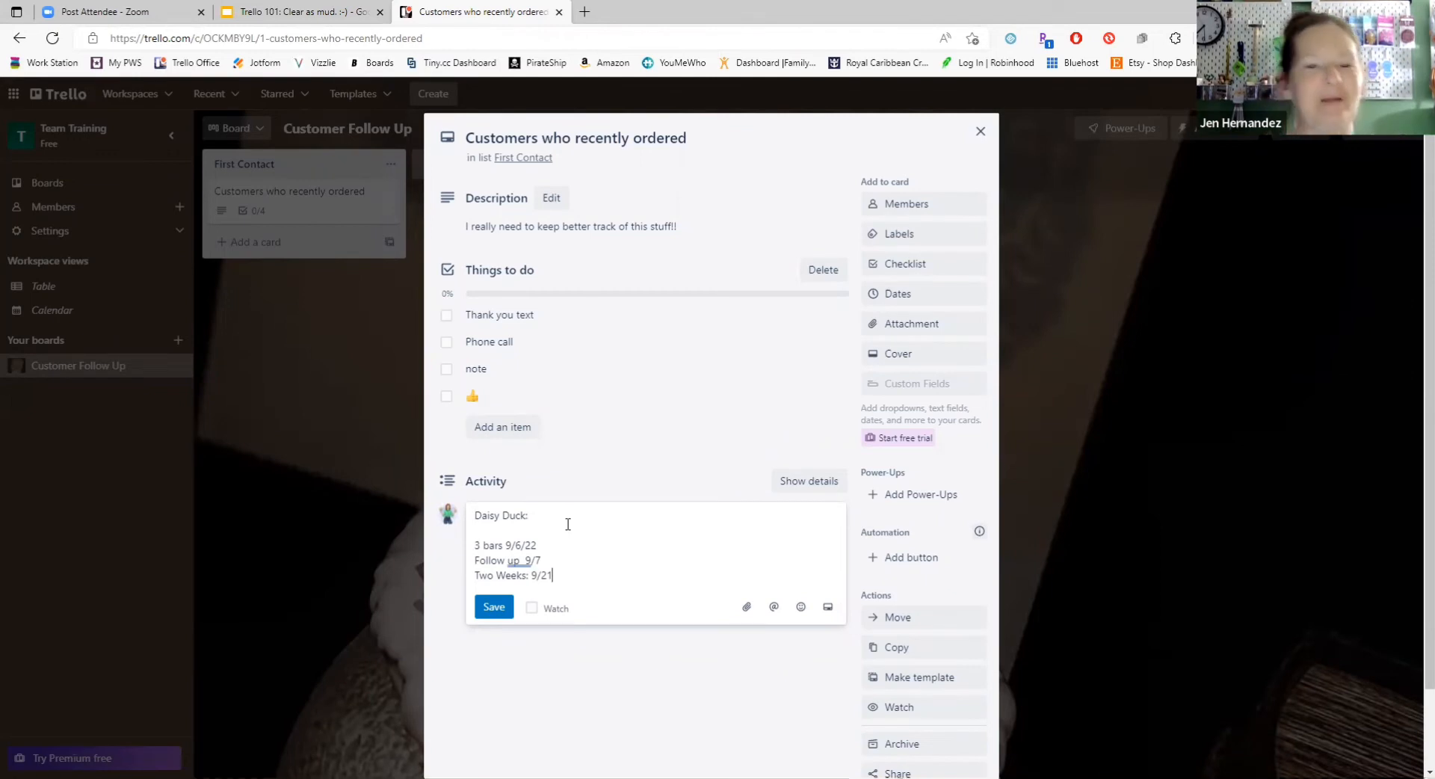
left_click(490, 608)
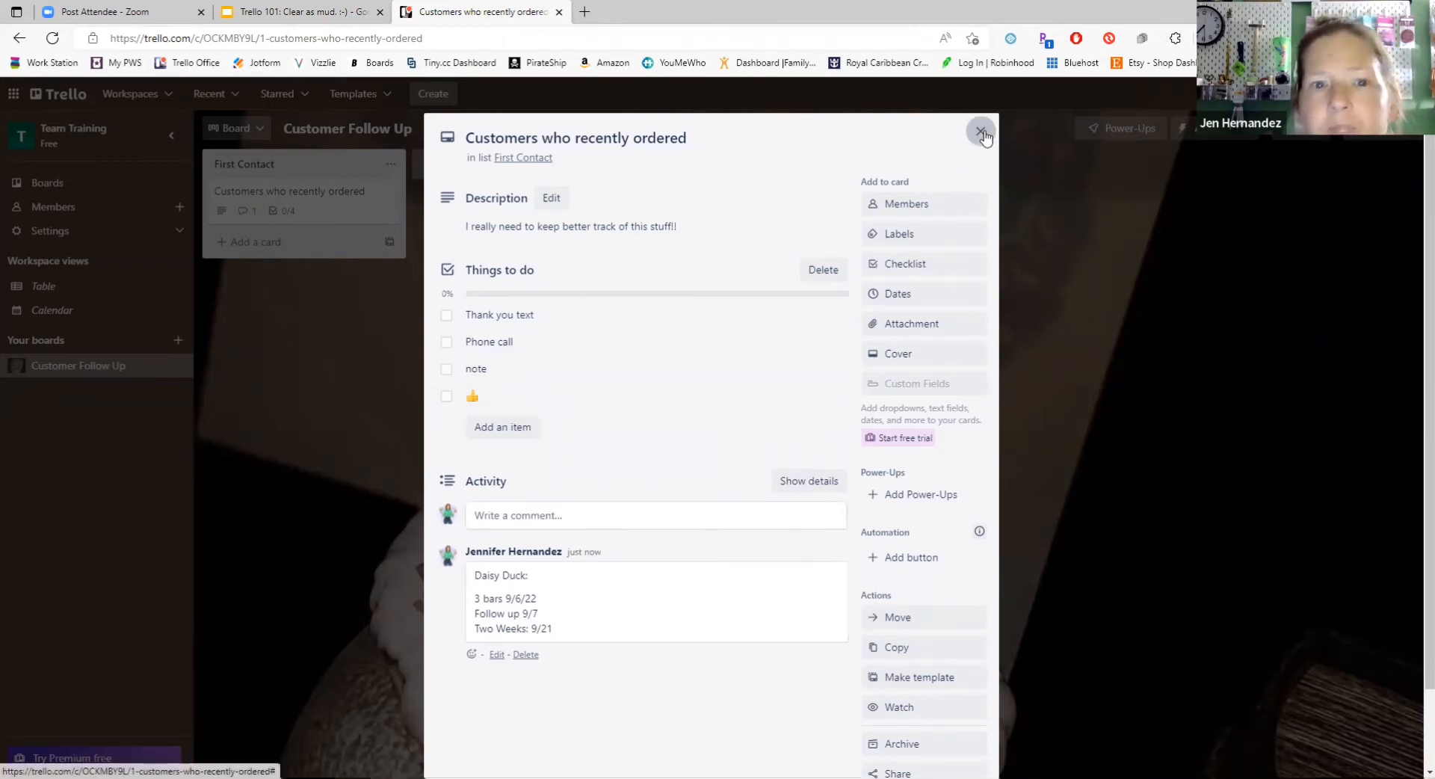
Step: Close the card and add a second list titled "Two Weeks" to the board
key("Escape")
left_click(509, 168)
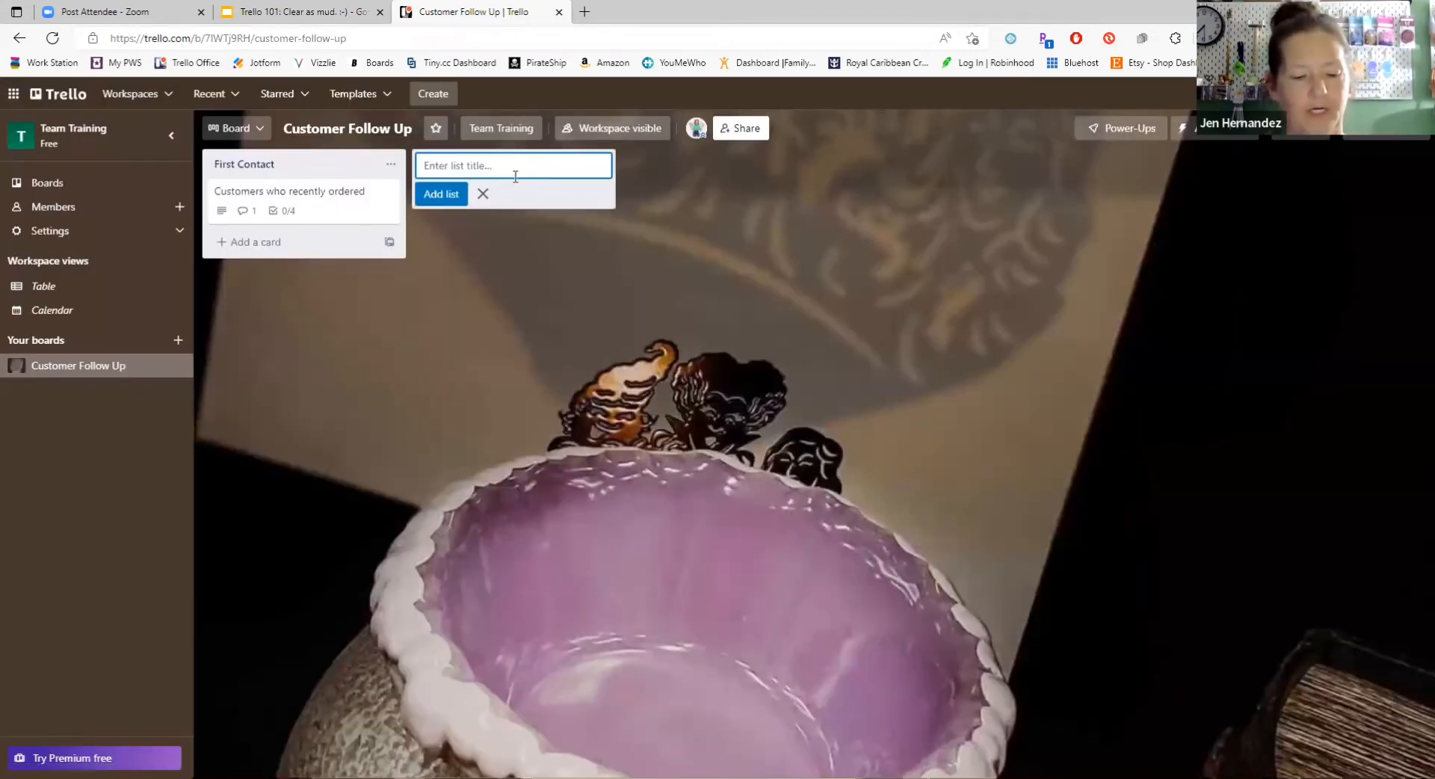
type("Two Weeks")
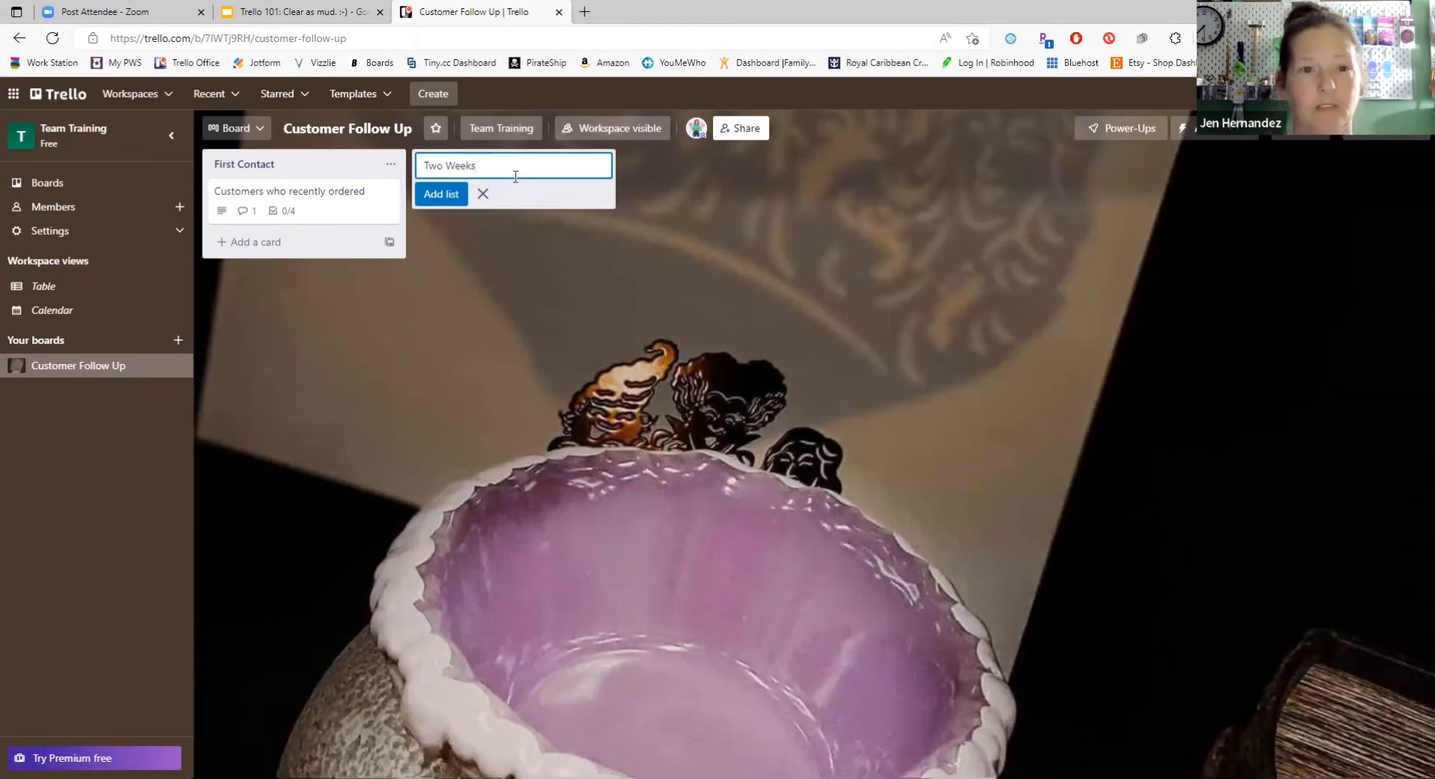
key("Return")
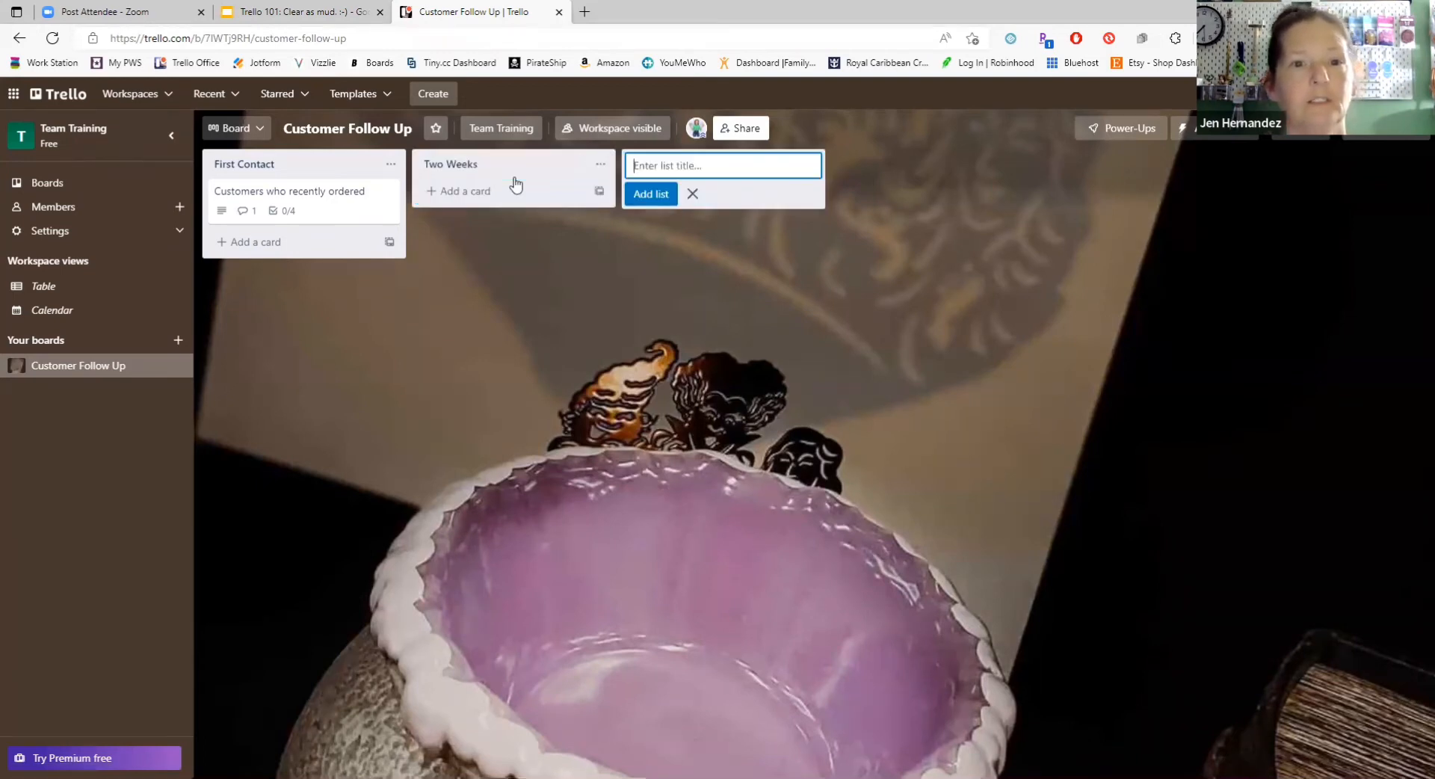
left_click(509, 193)
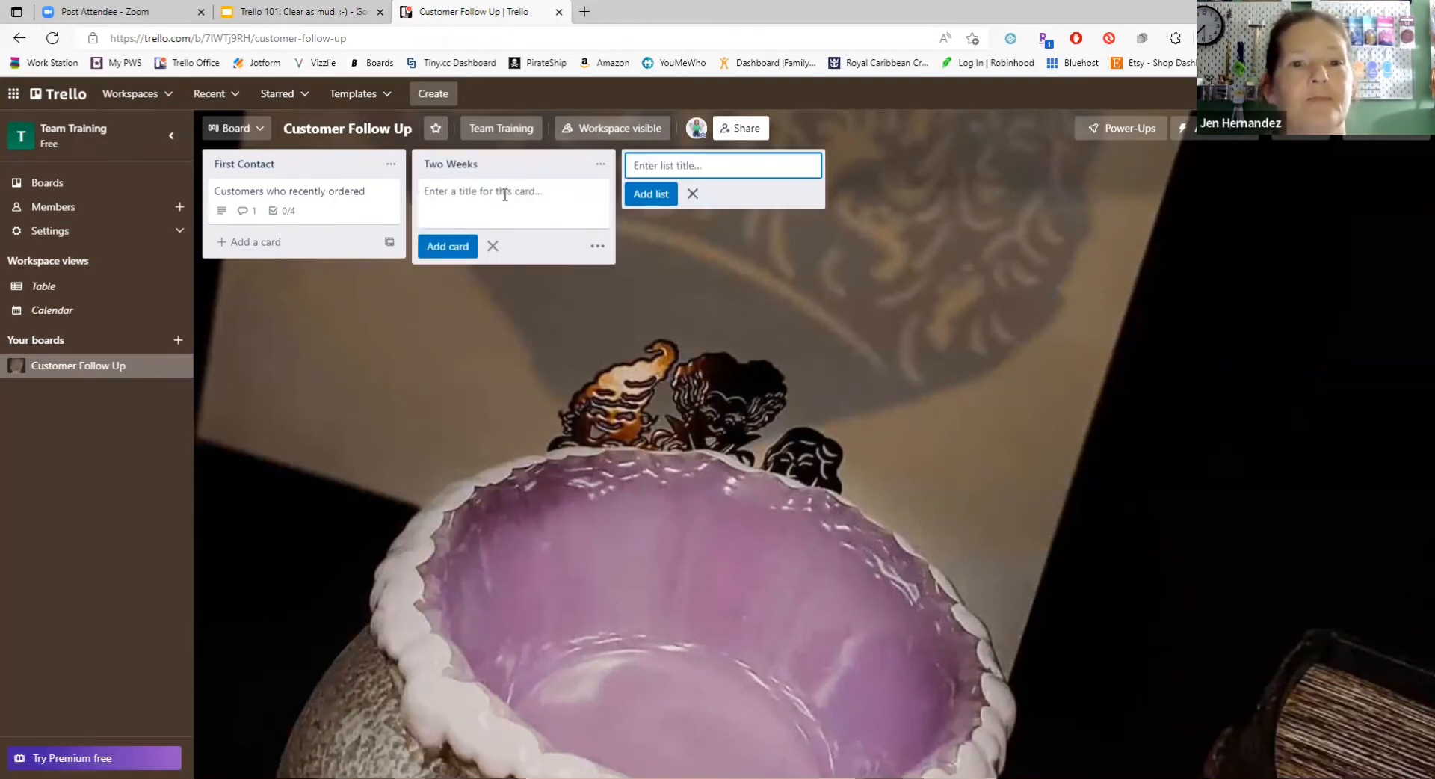
type("People")
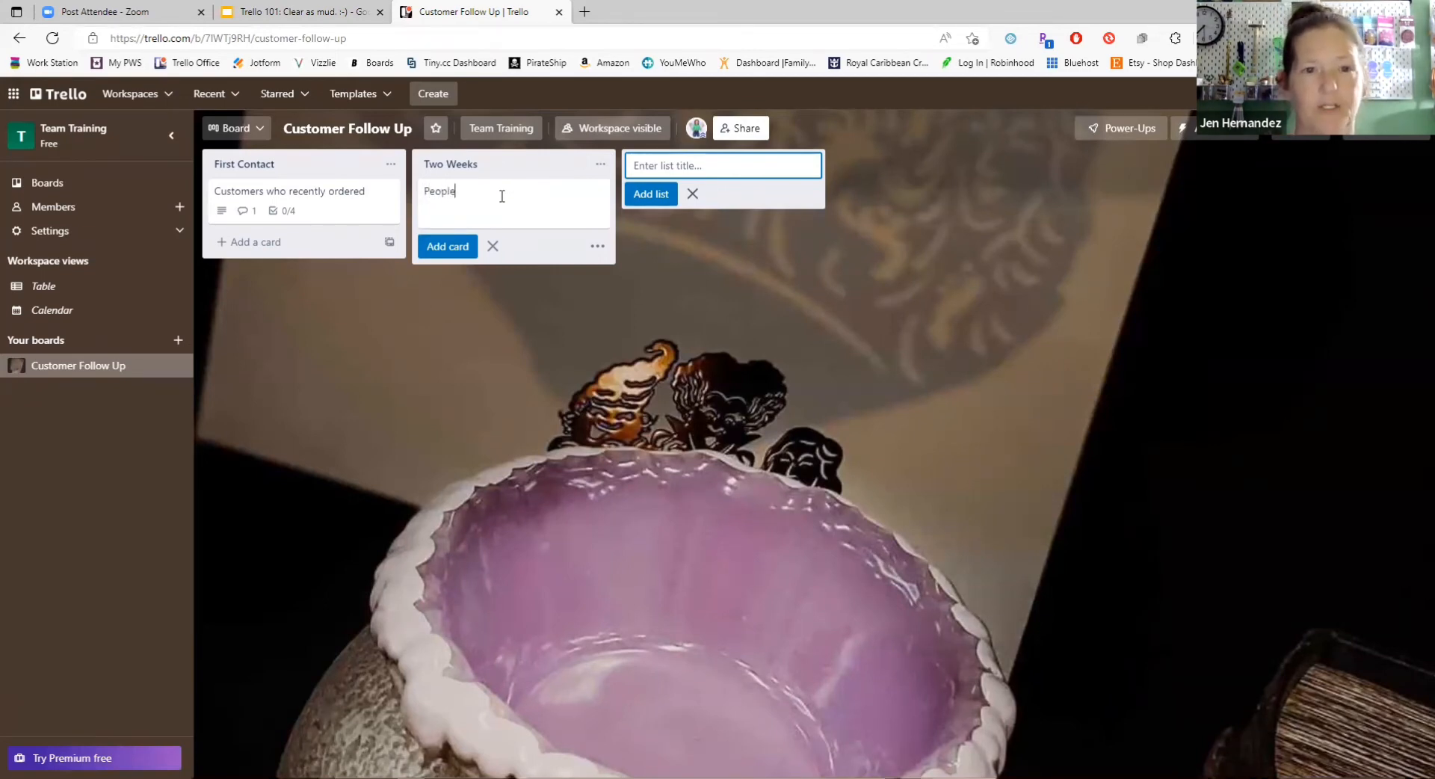
key("BackSpace")
key("BackSpace")
key("BackSpace")
key("BackSpace")
key("BackSpace")
key("BackSpace")
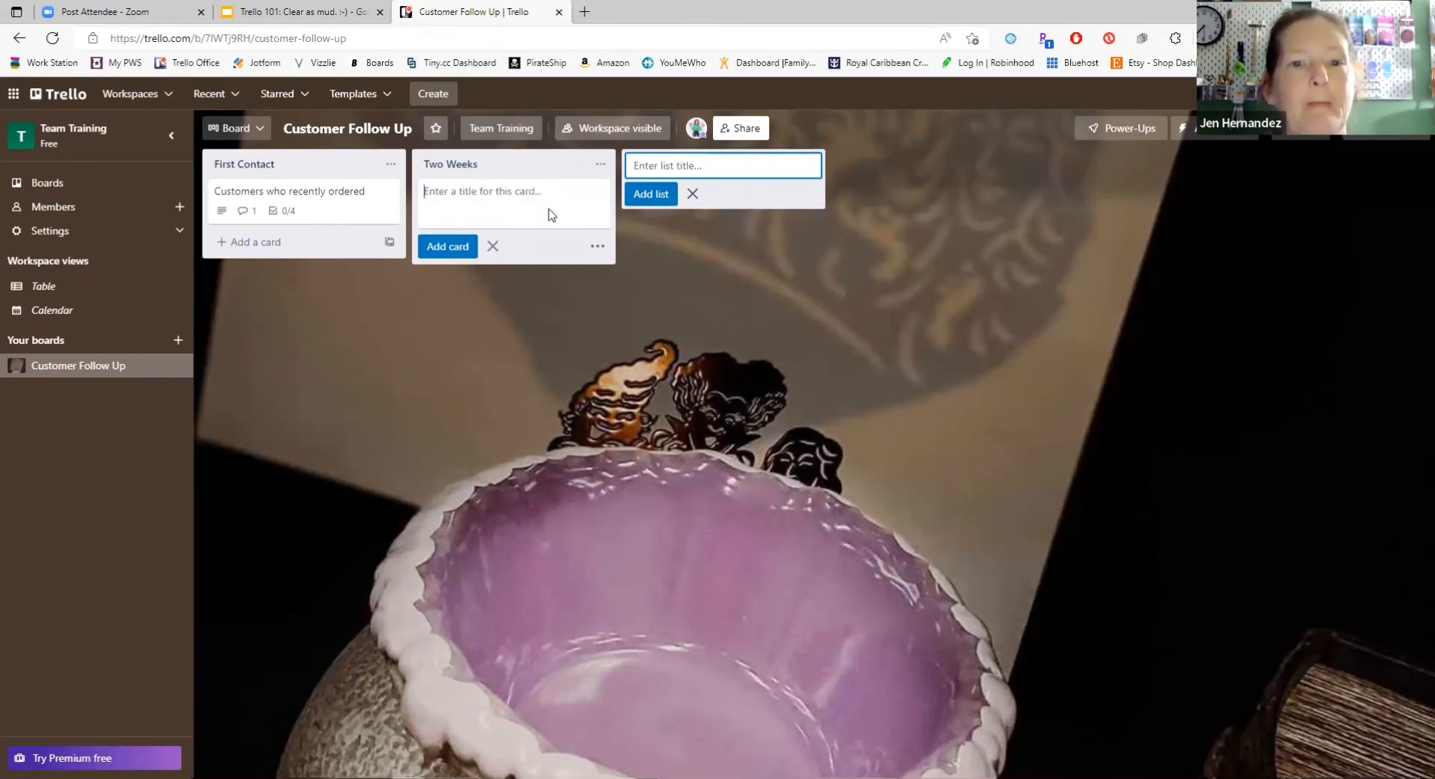
left_click(499, 343)
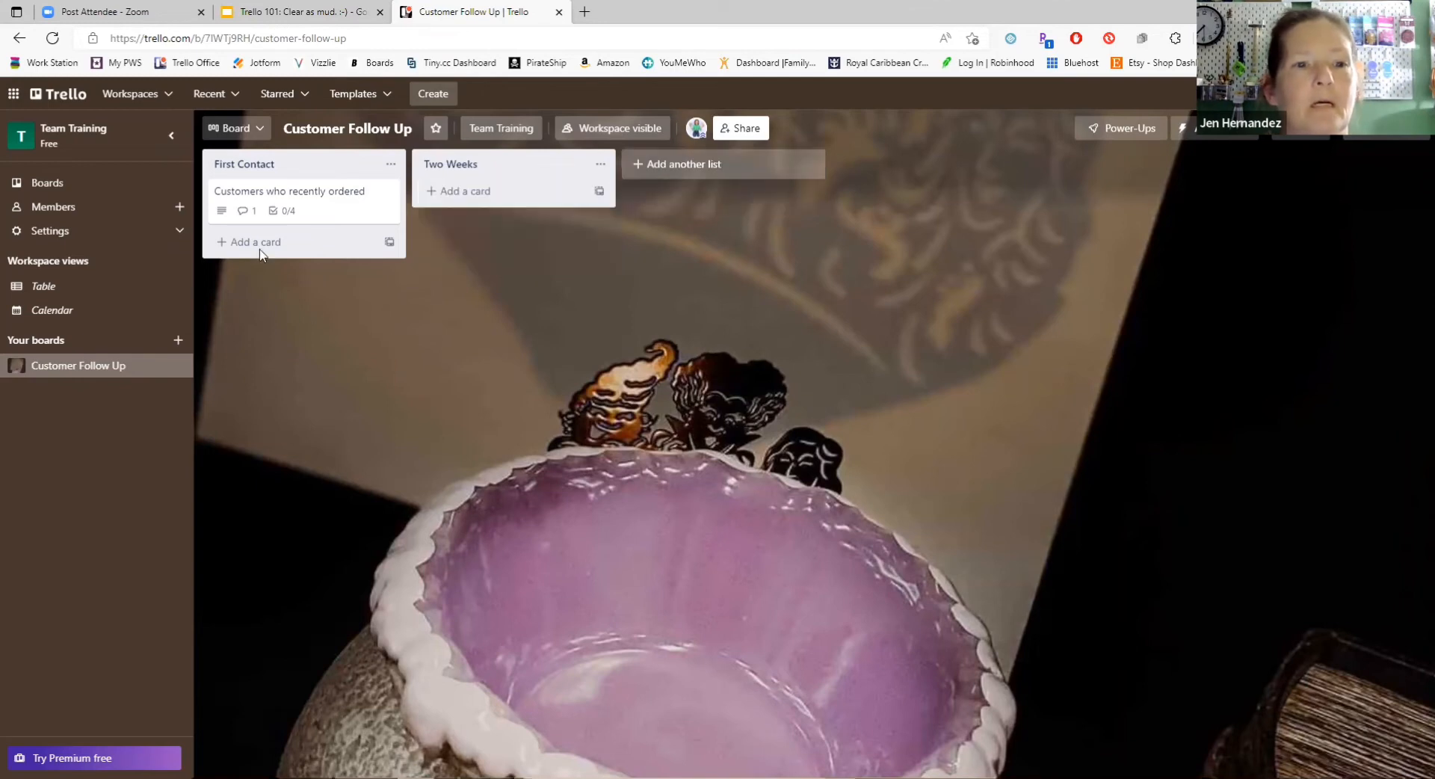
Step: Copy the "Customers who recently ordered" card to the "Two Weeks" list, keeping its title, checklist and comment, and close the original card
left_click(329, 196)
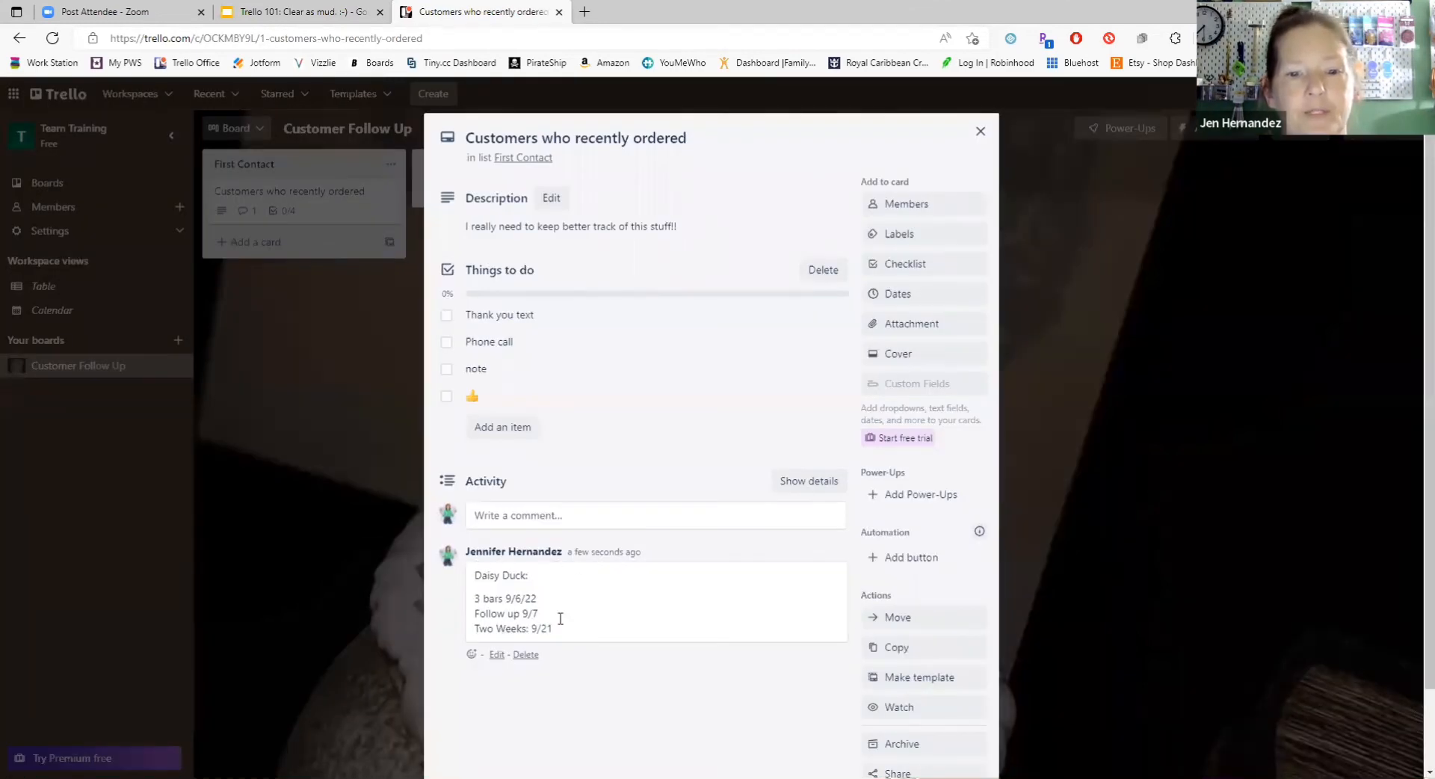
left_click(919, 656)
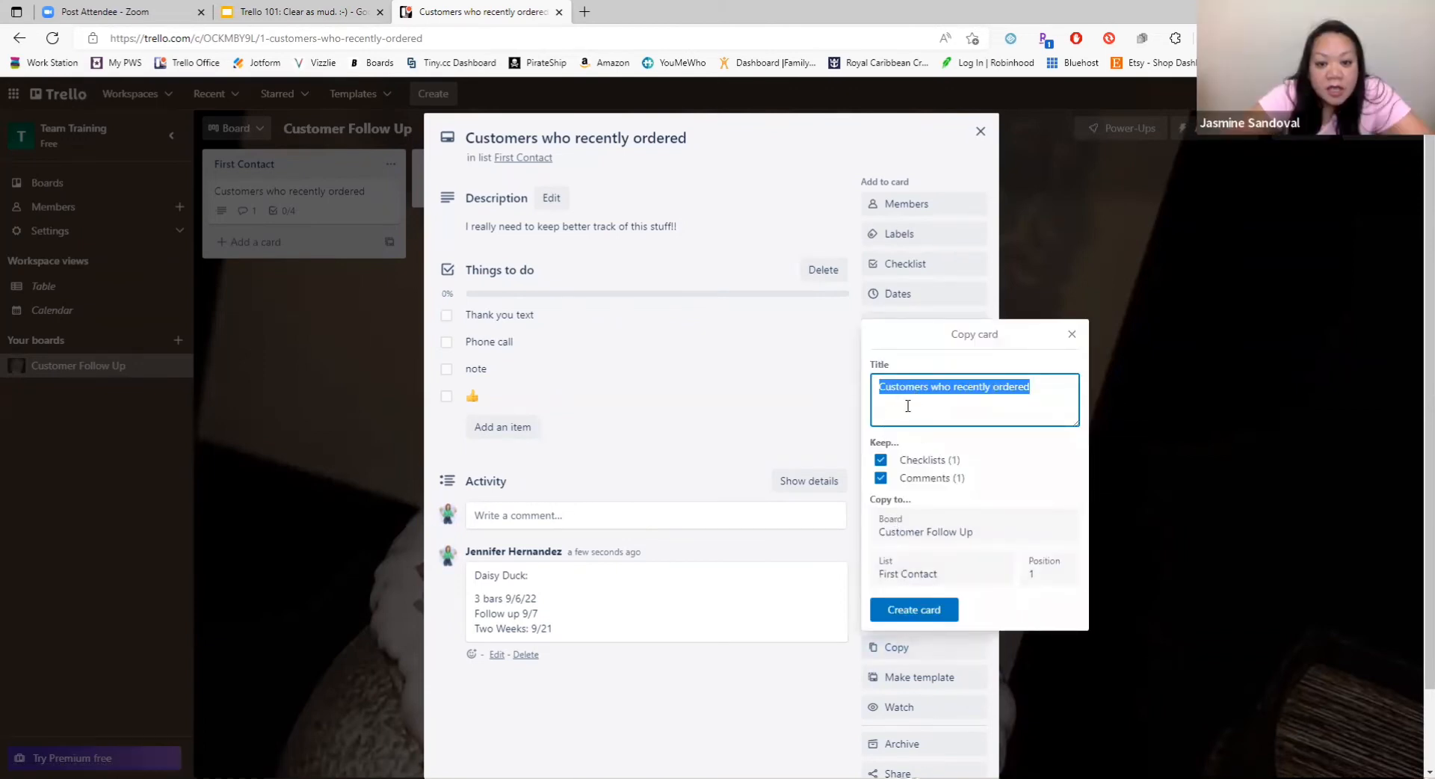
left_click(951, 580)
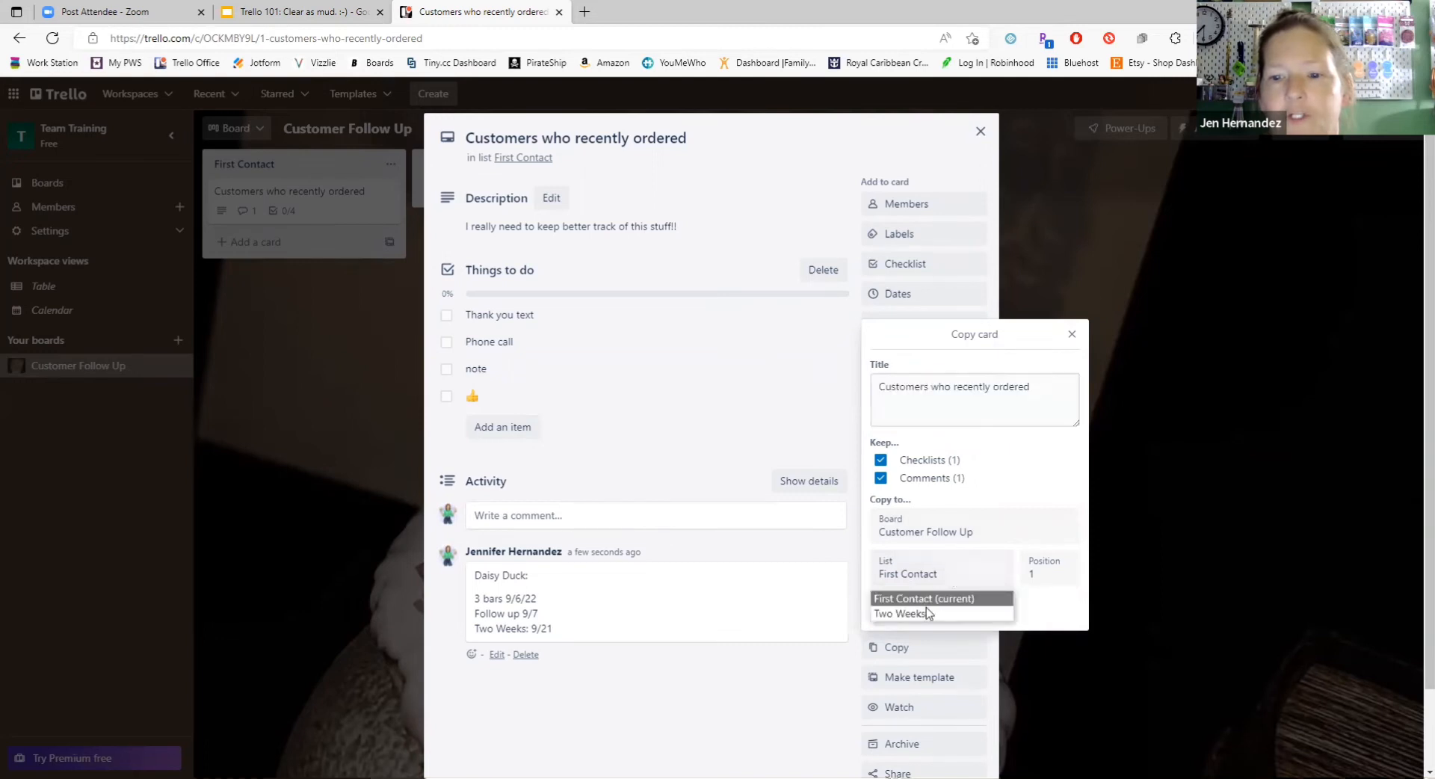
left_click(910, 614)
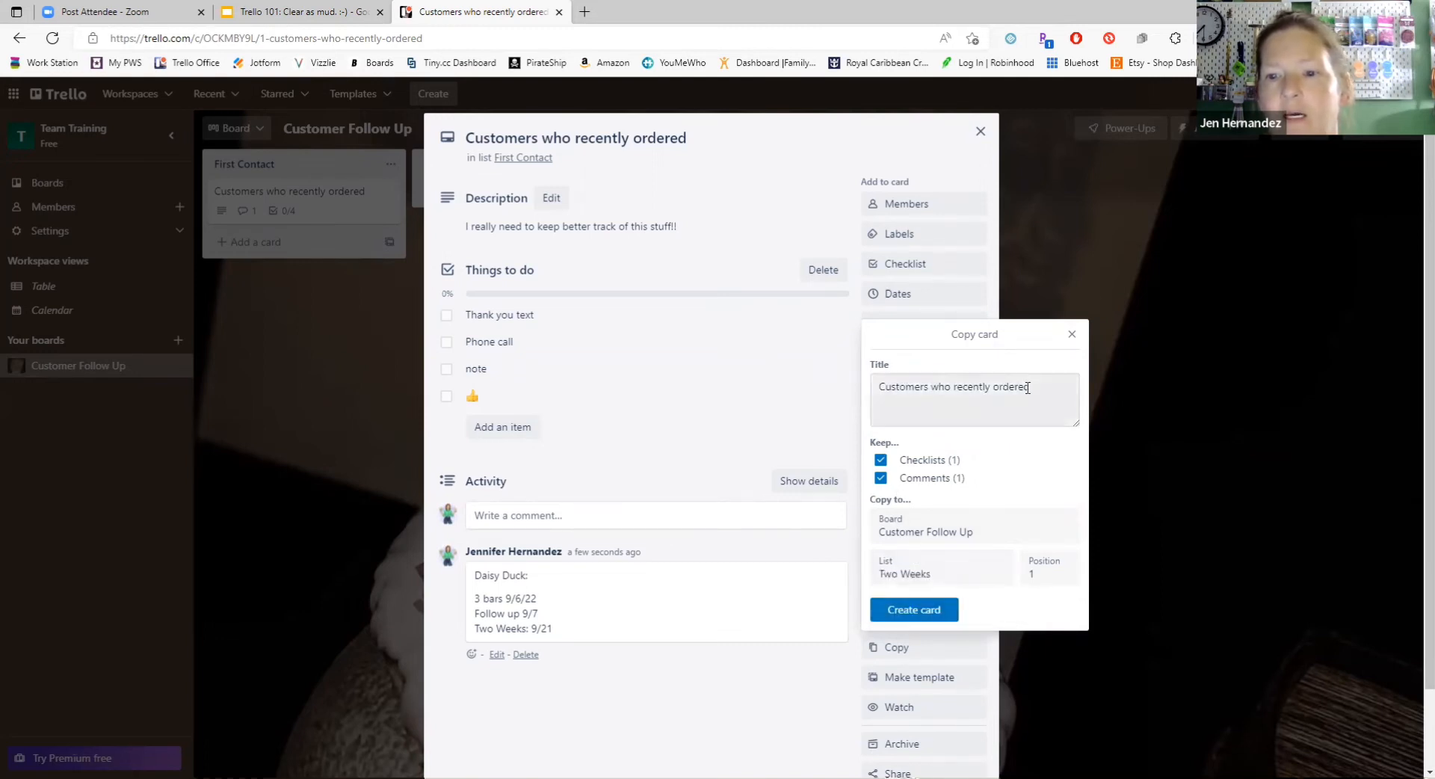
left_click(913, 610)
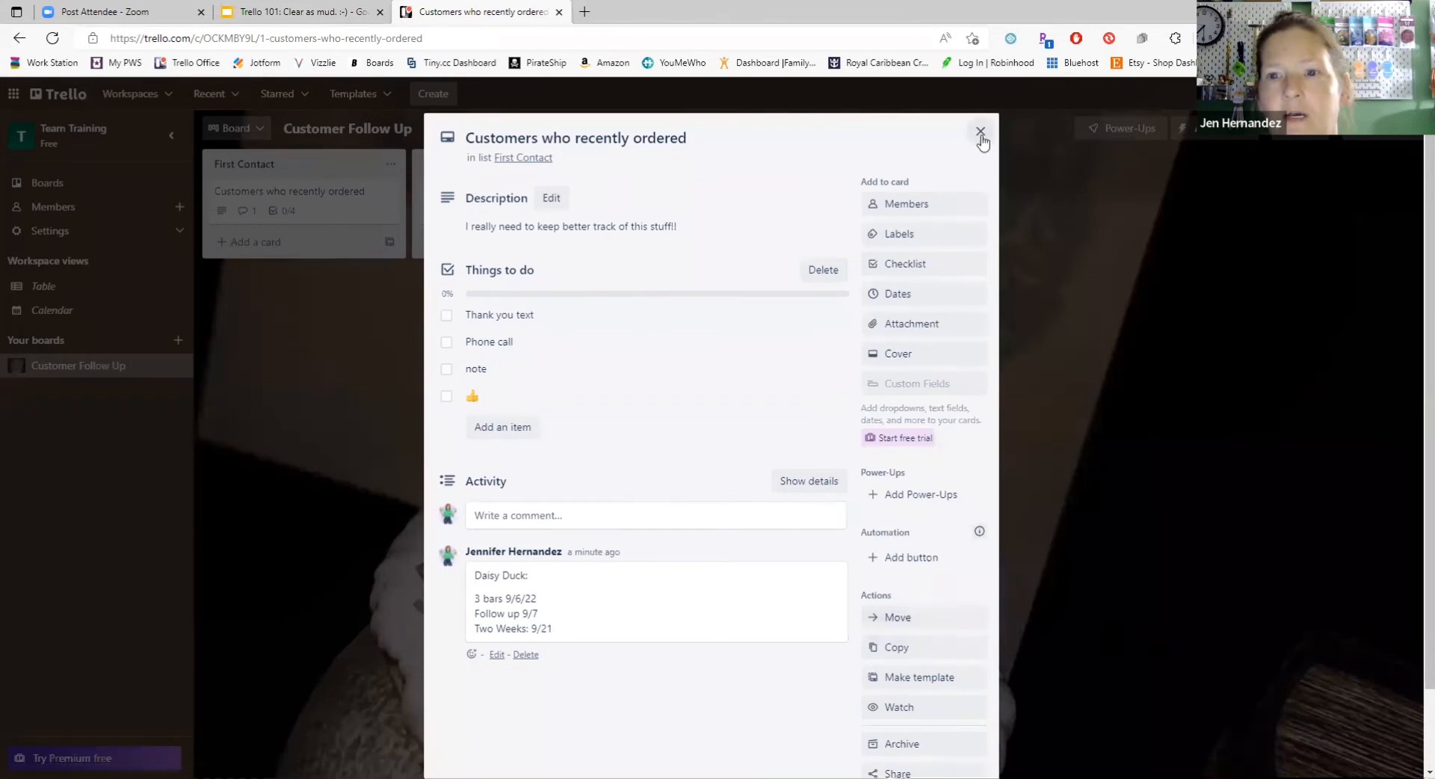
key("Escape")
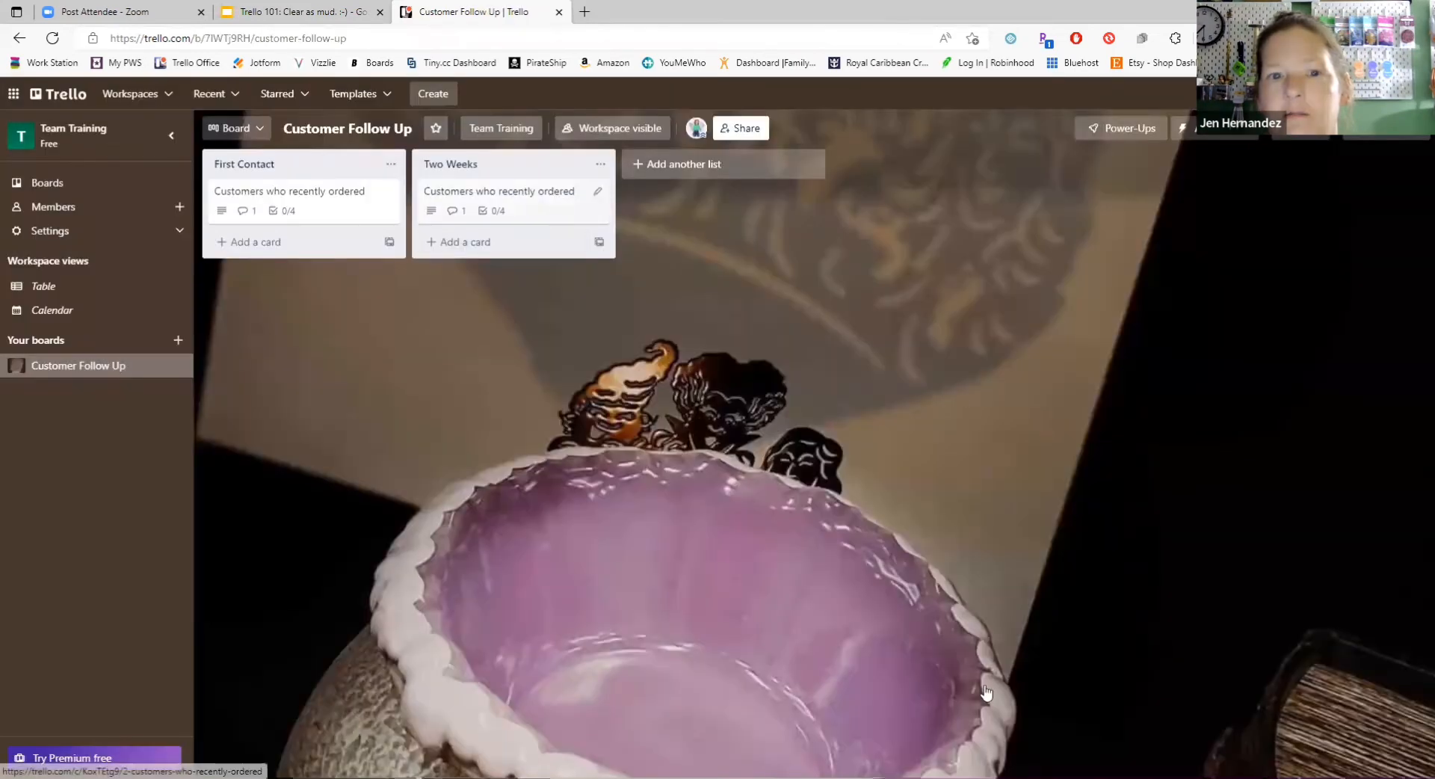
Step: Review the description, checklist and comment of the copied card in the "Two Weeks" list, and close it
left_click(559, 203)
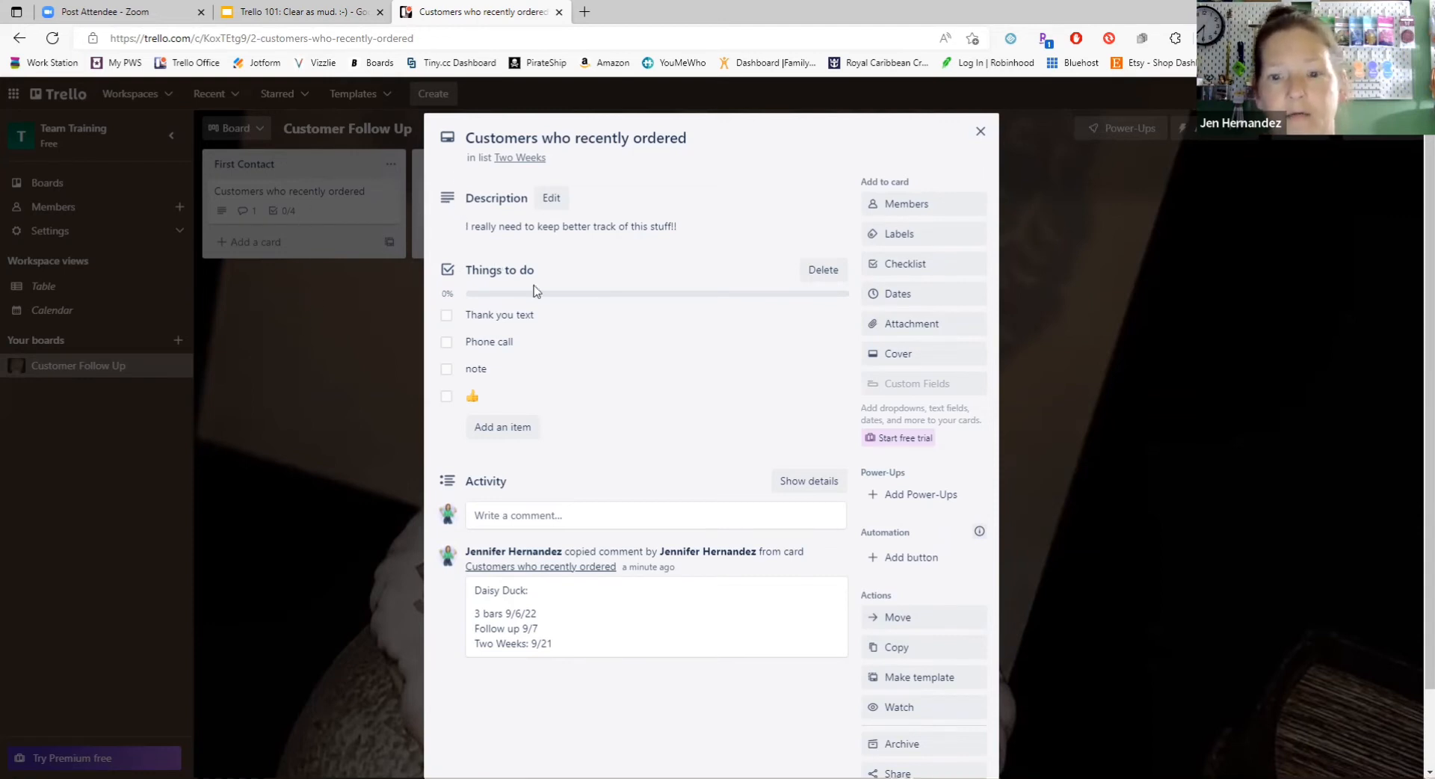
left_click(416, 194)
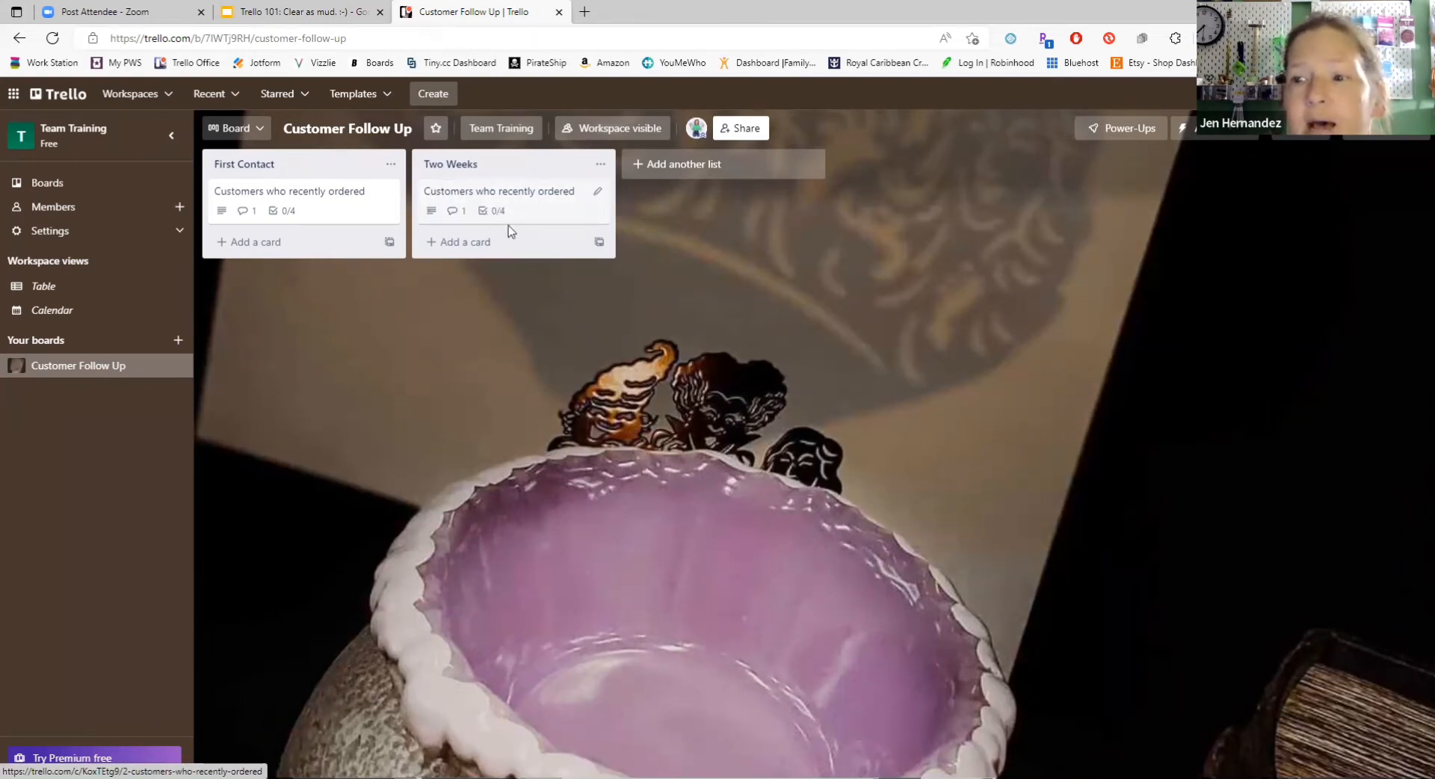
left_click(447, 241)
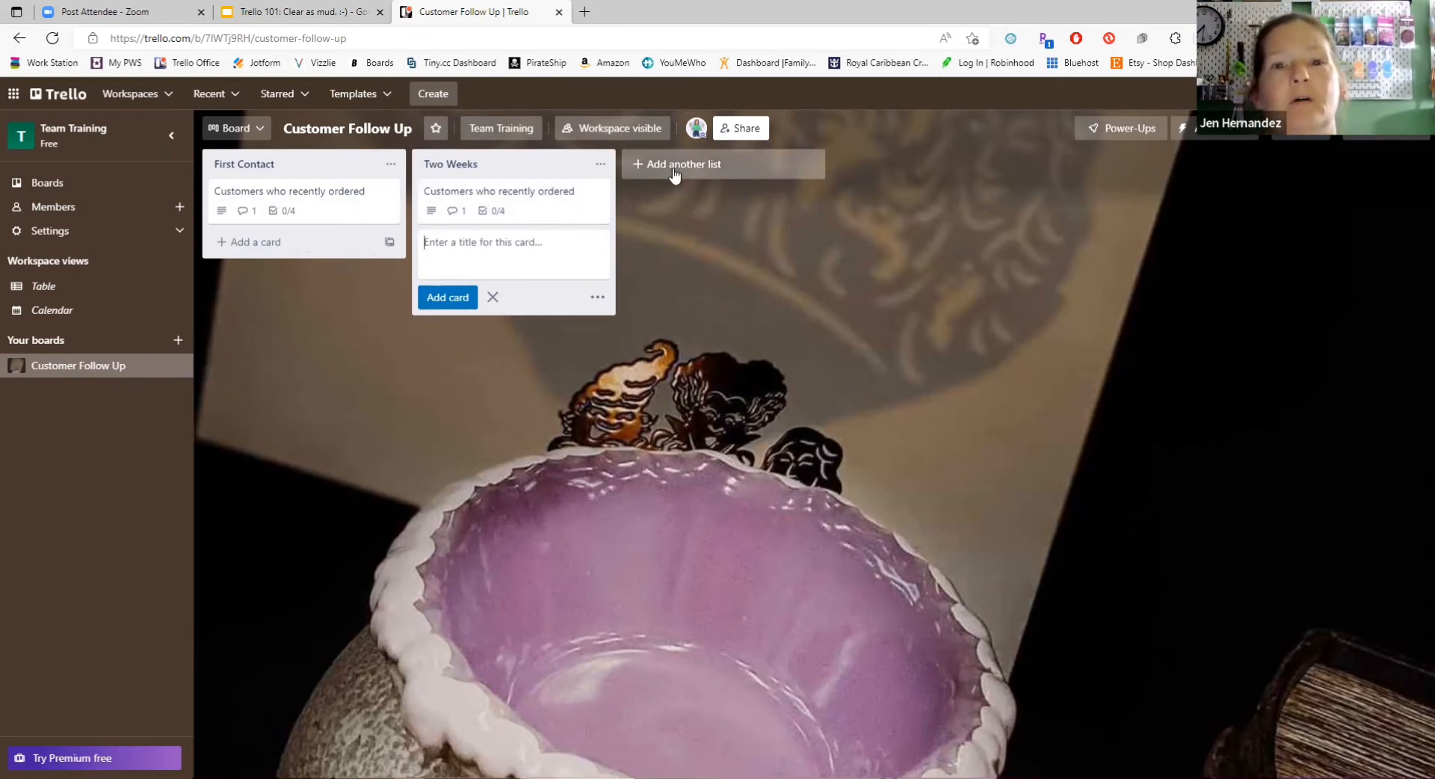
Step: Add a third list to the board, titled with the participant's first name in possessive form followed by "Example"
left_click(641, 169)
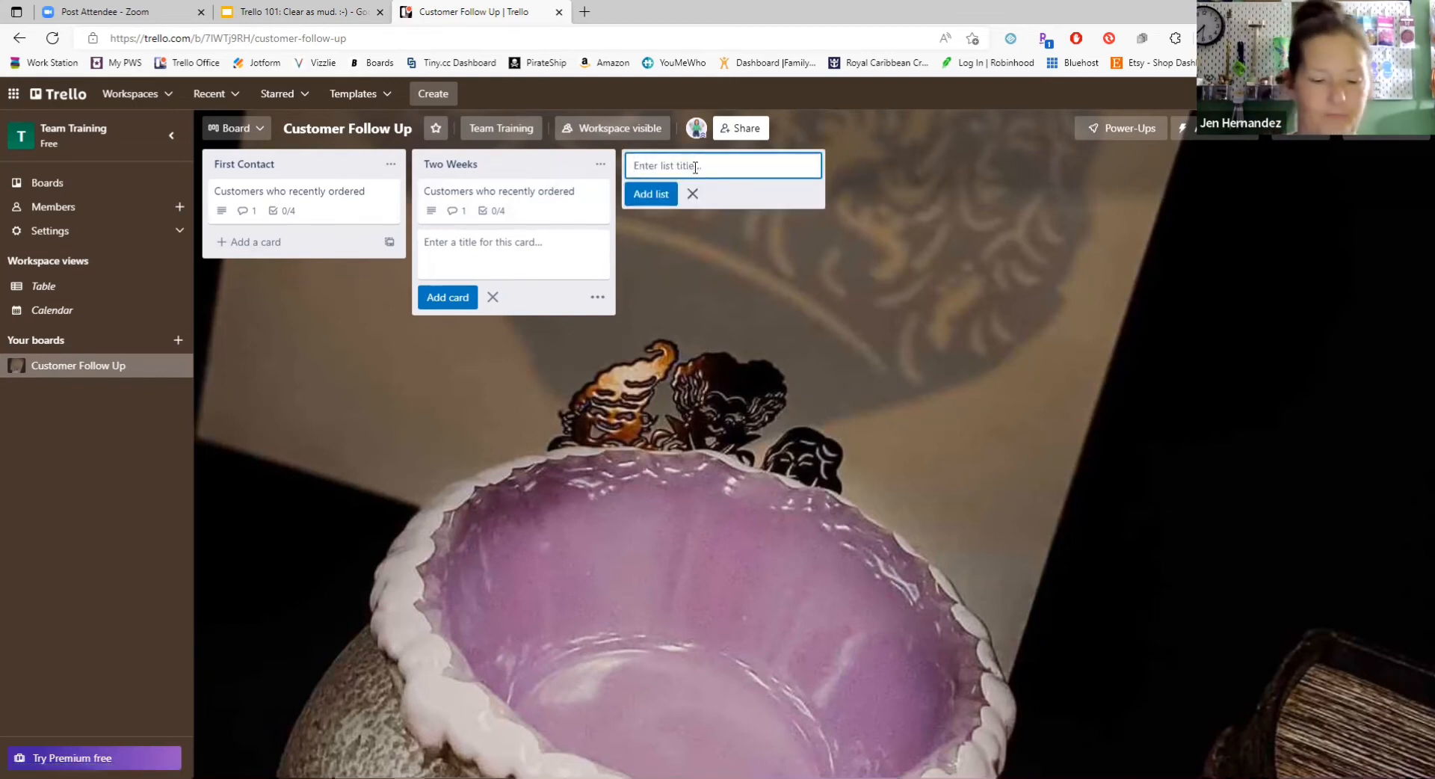
type("Jasmine's Example")
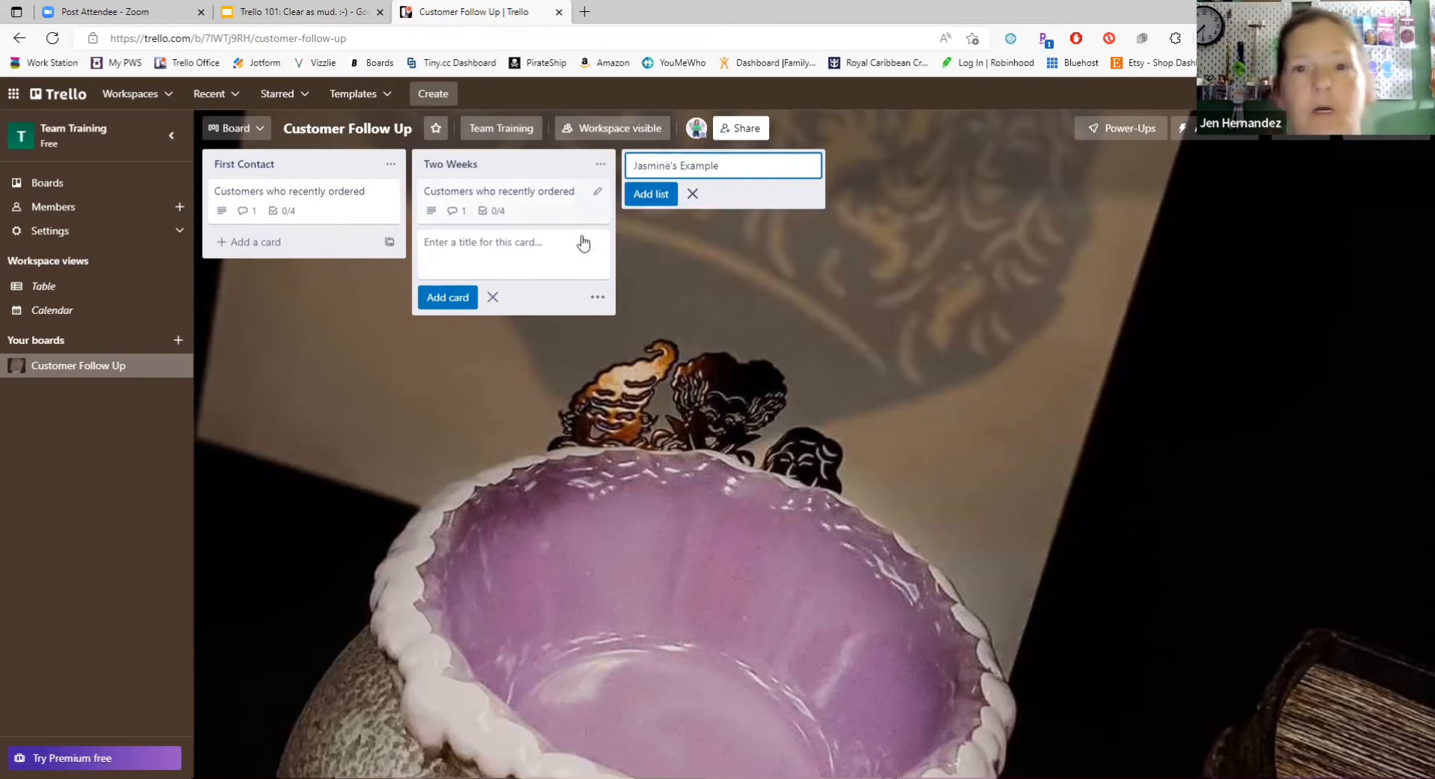
left_click(649, 196)
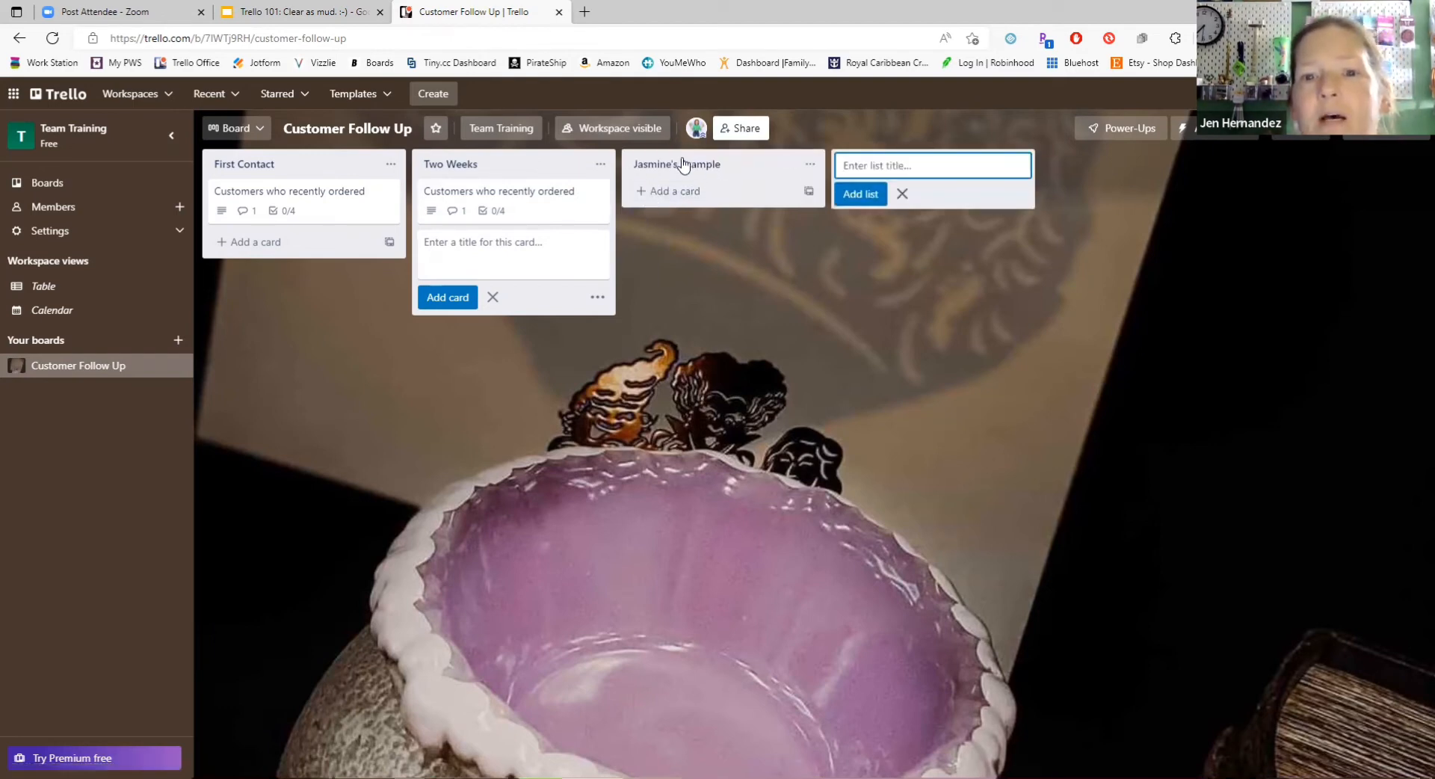
Step: Add a card titled "Hi there!" to the third list on the board
left_click(682, 163)
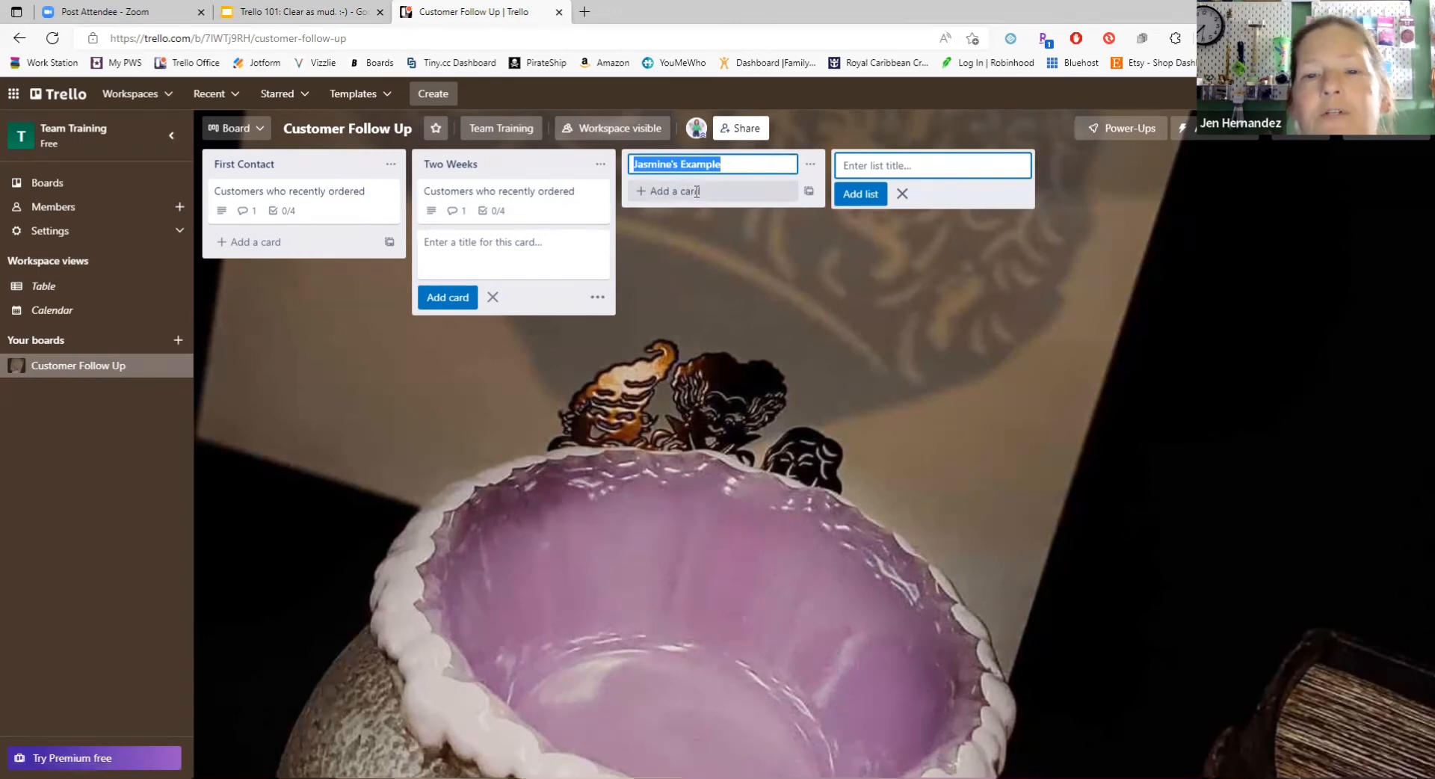
left_click(703, 192)
right_click(720, 210)
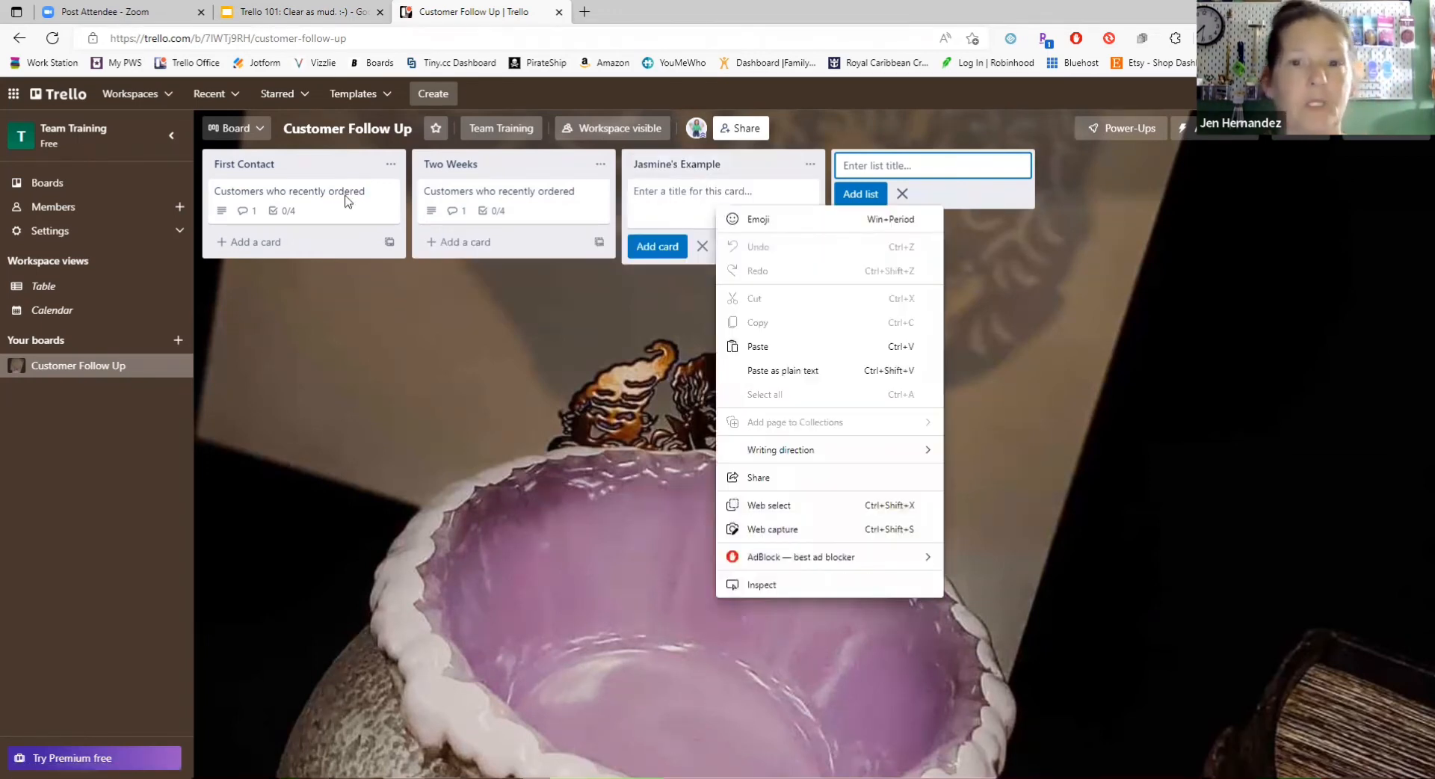
left_click(664, 200)
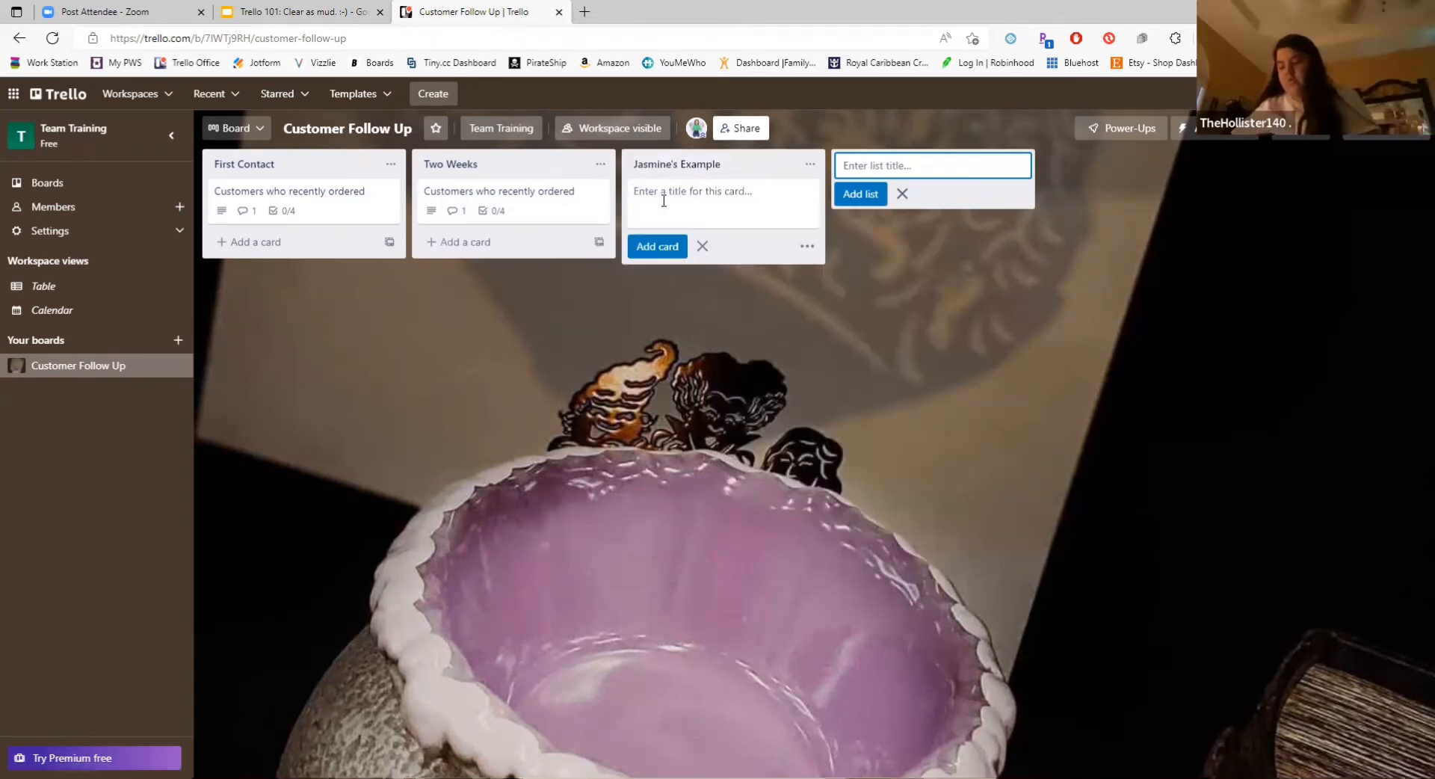
type("Hi there!")
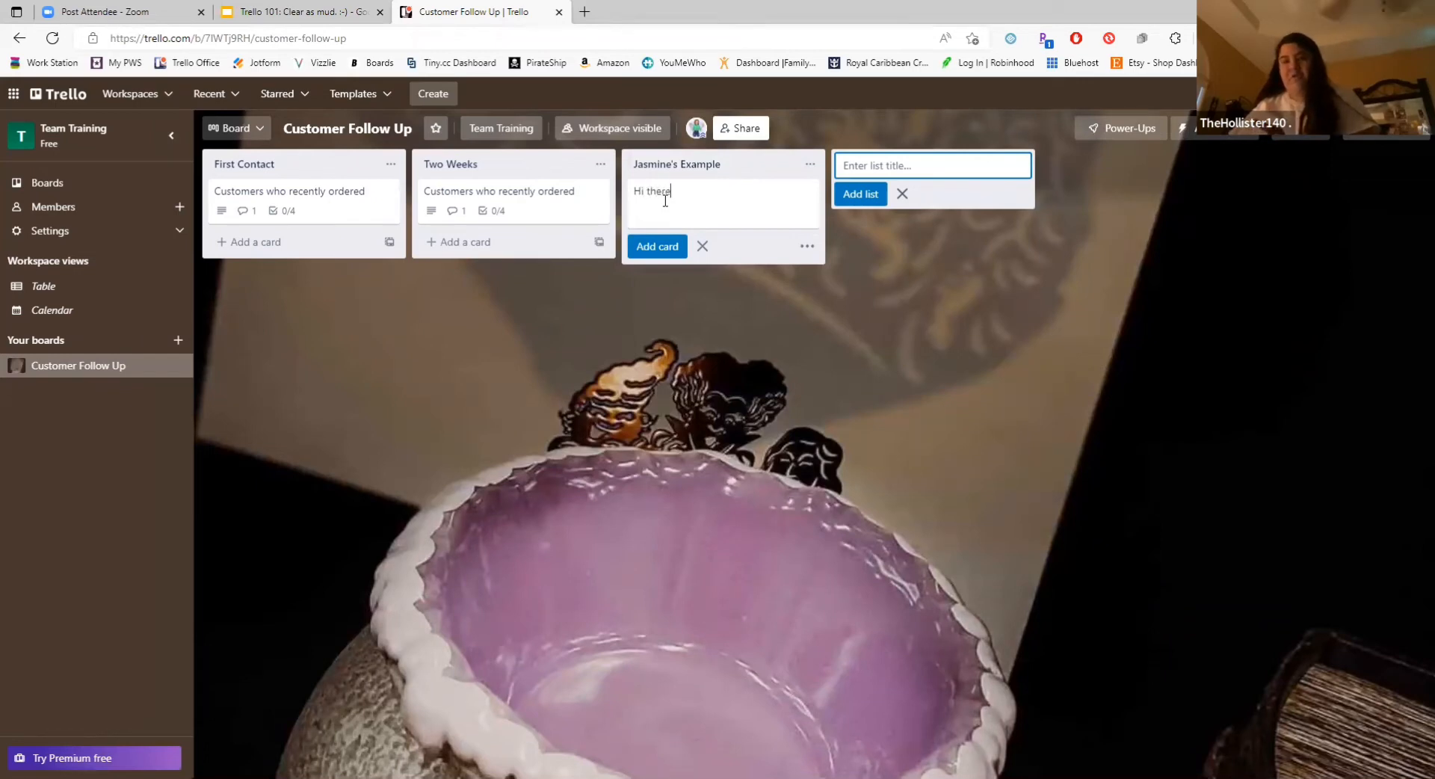
key("Return")
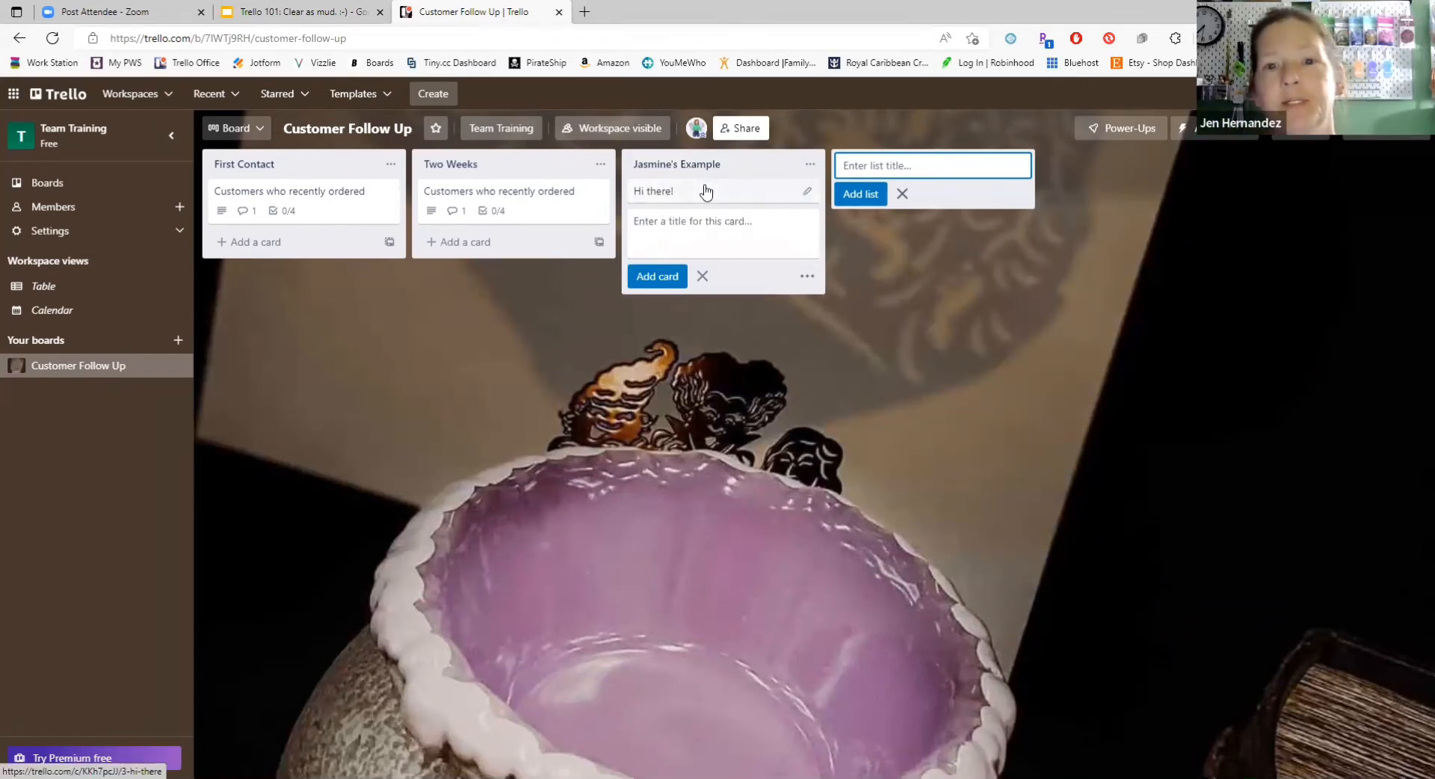
Step: Open the "Hi there!" card and save the comment "Hi! I'm automatic!!" on it
left_click(629, 192)
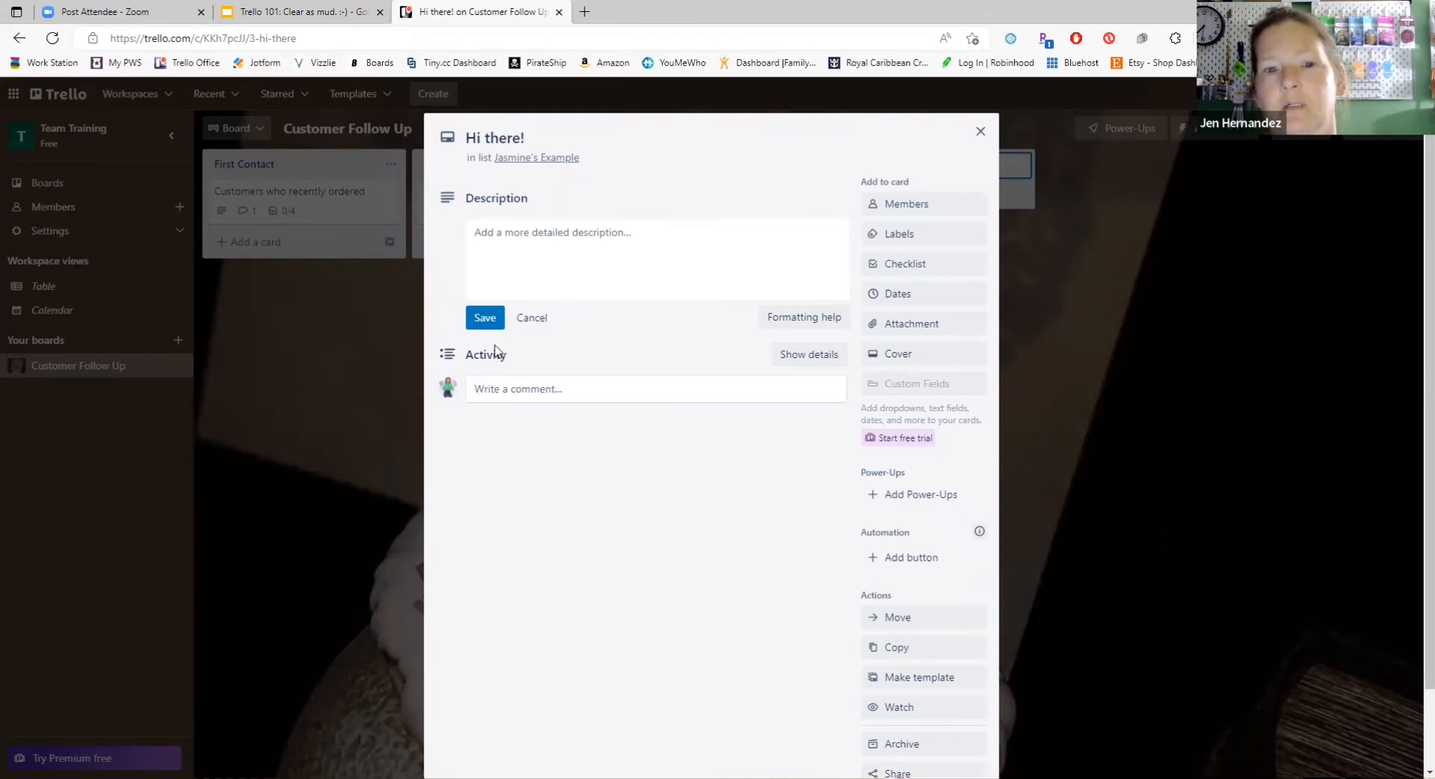
left_click(647, 395)
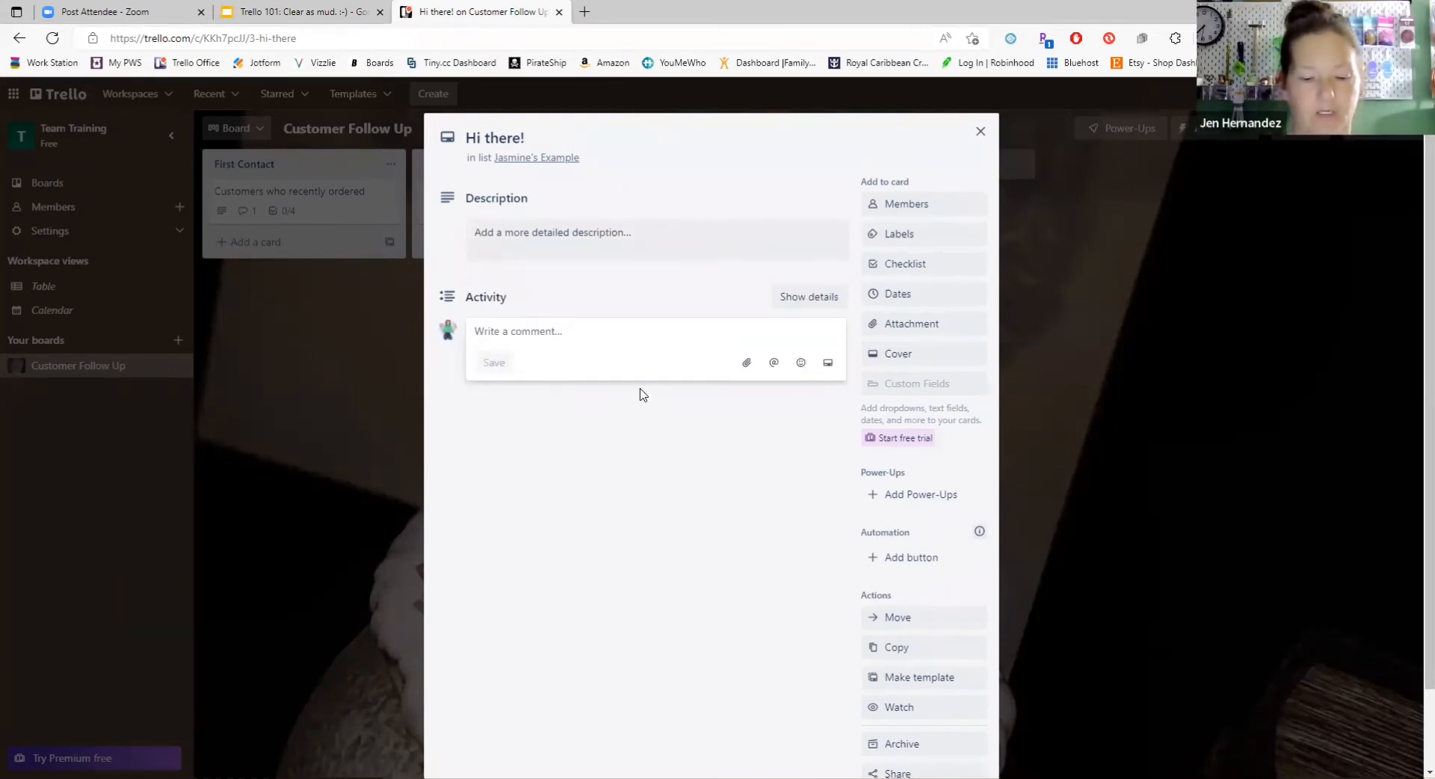
type("Hi! I'")
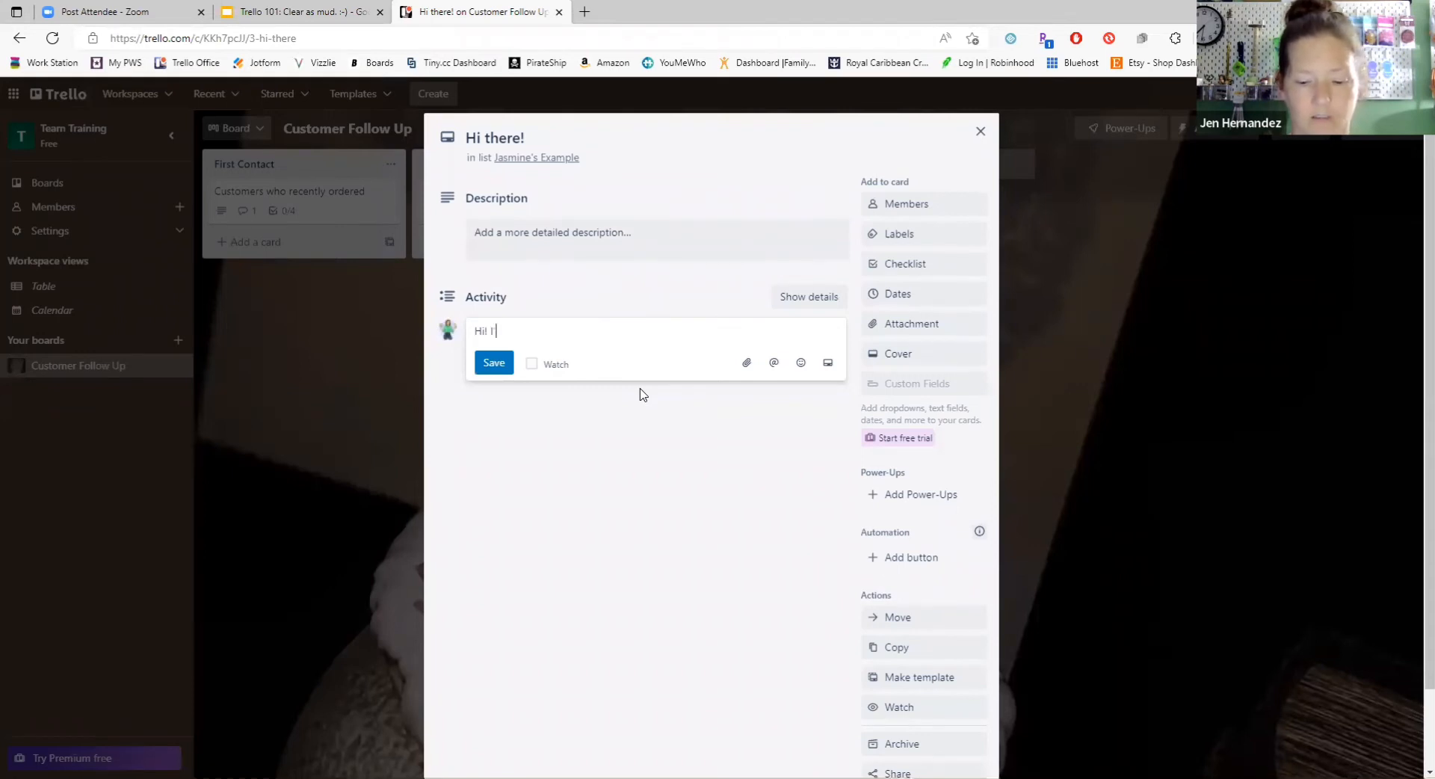
type("m automat")
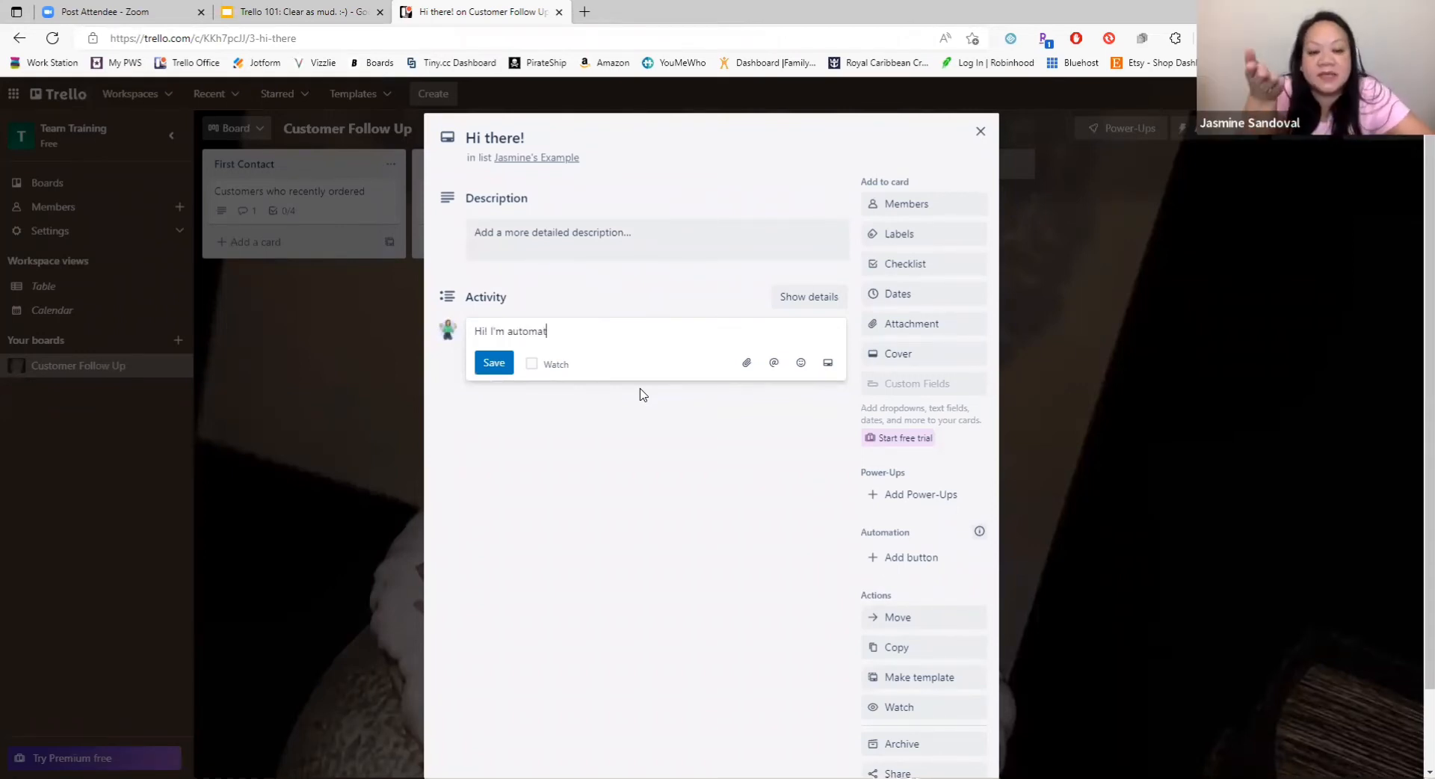
type("ic!!")
key("Return")
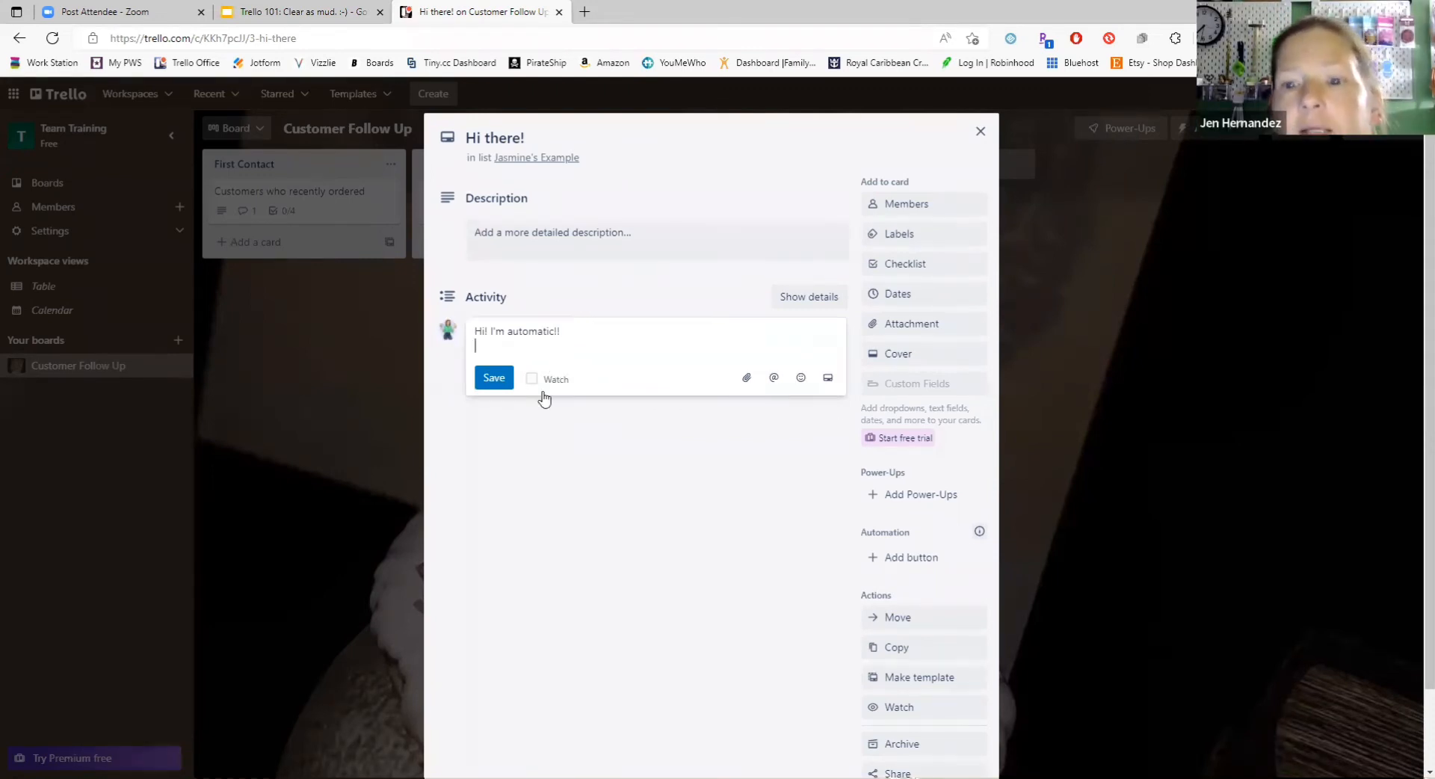
left_click(497, 379)
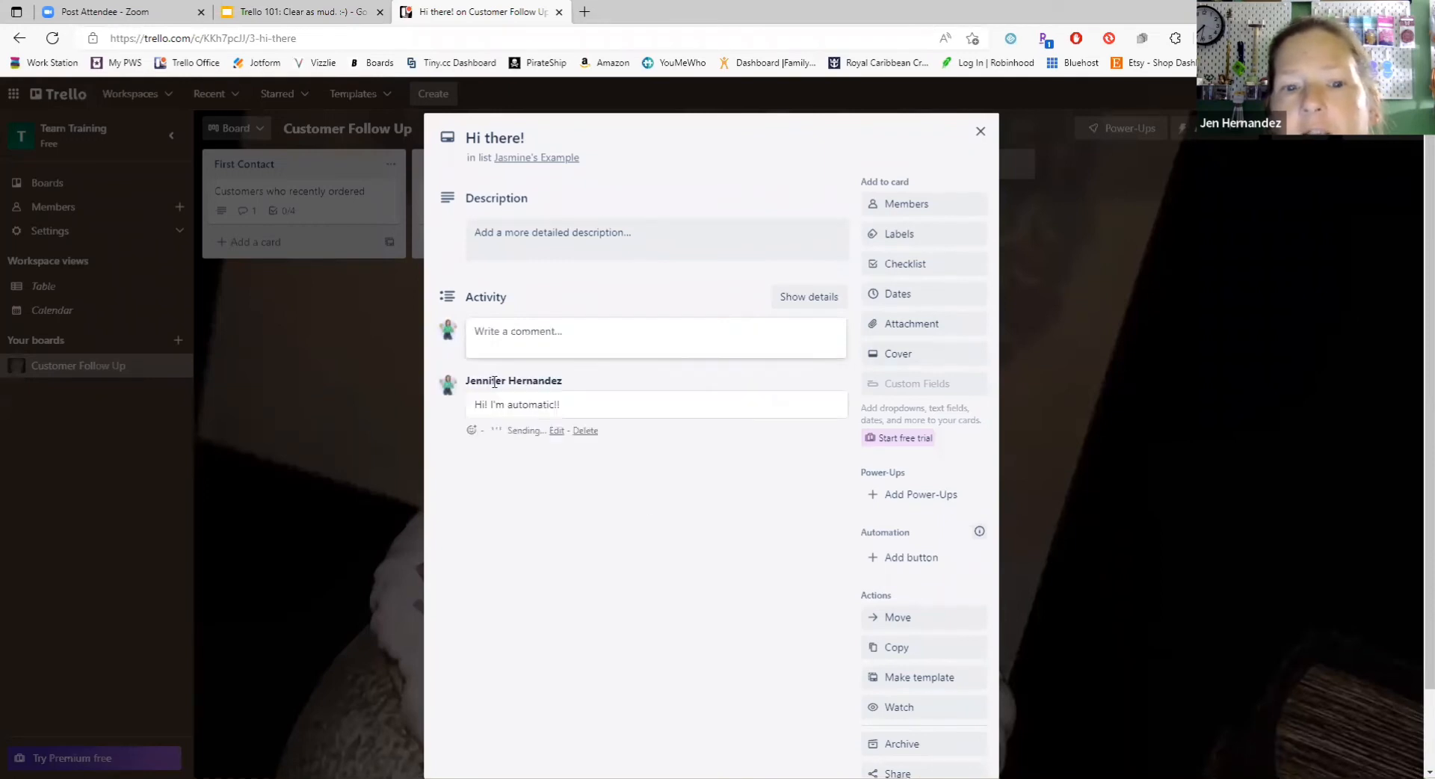
Step: Add a checklist with the default title to the "Hi there!" card, and delete that checklist again
left_click(921, 267)
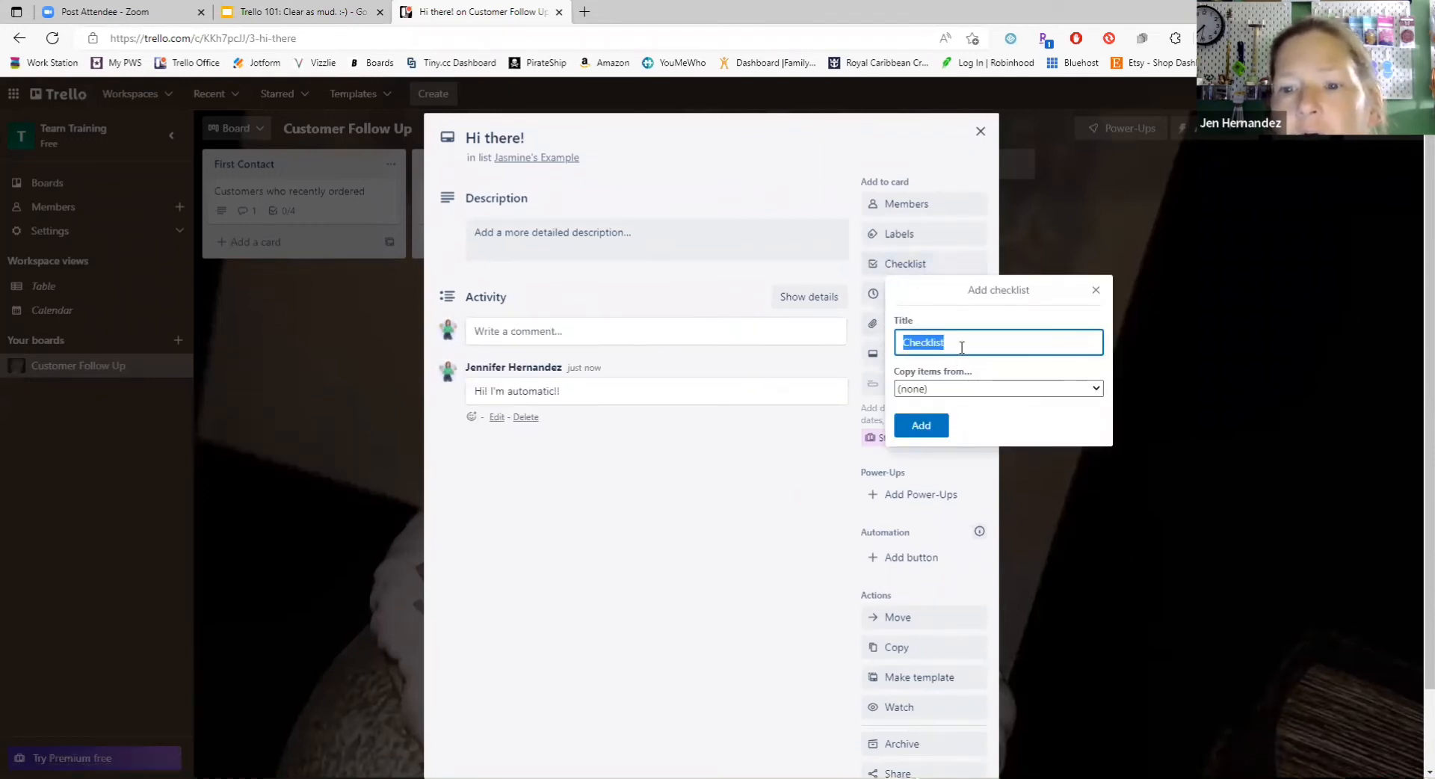
left_click(922, 425)
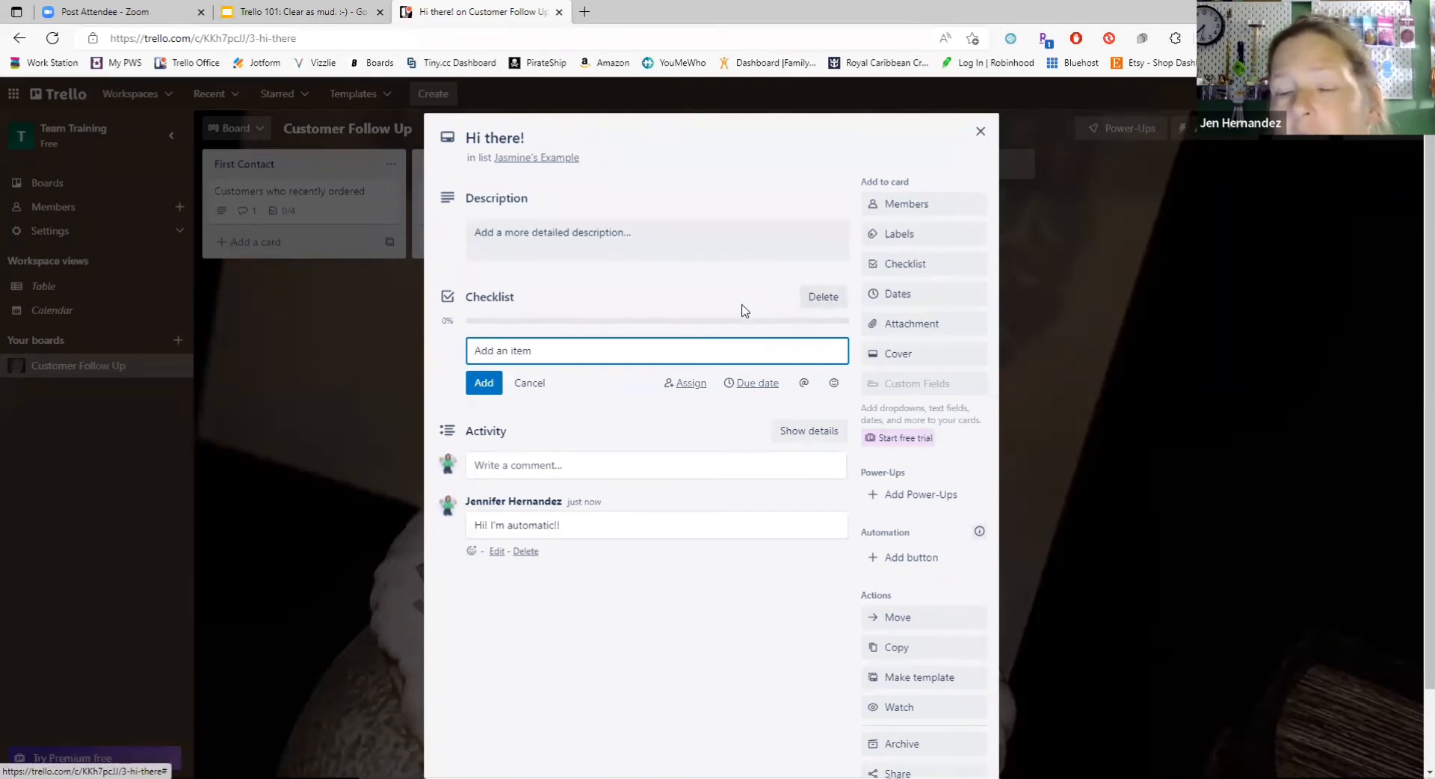
left_click(824, 297)
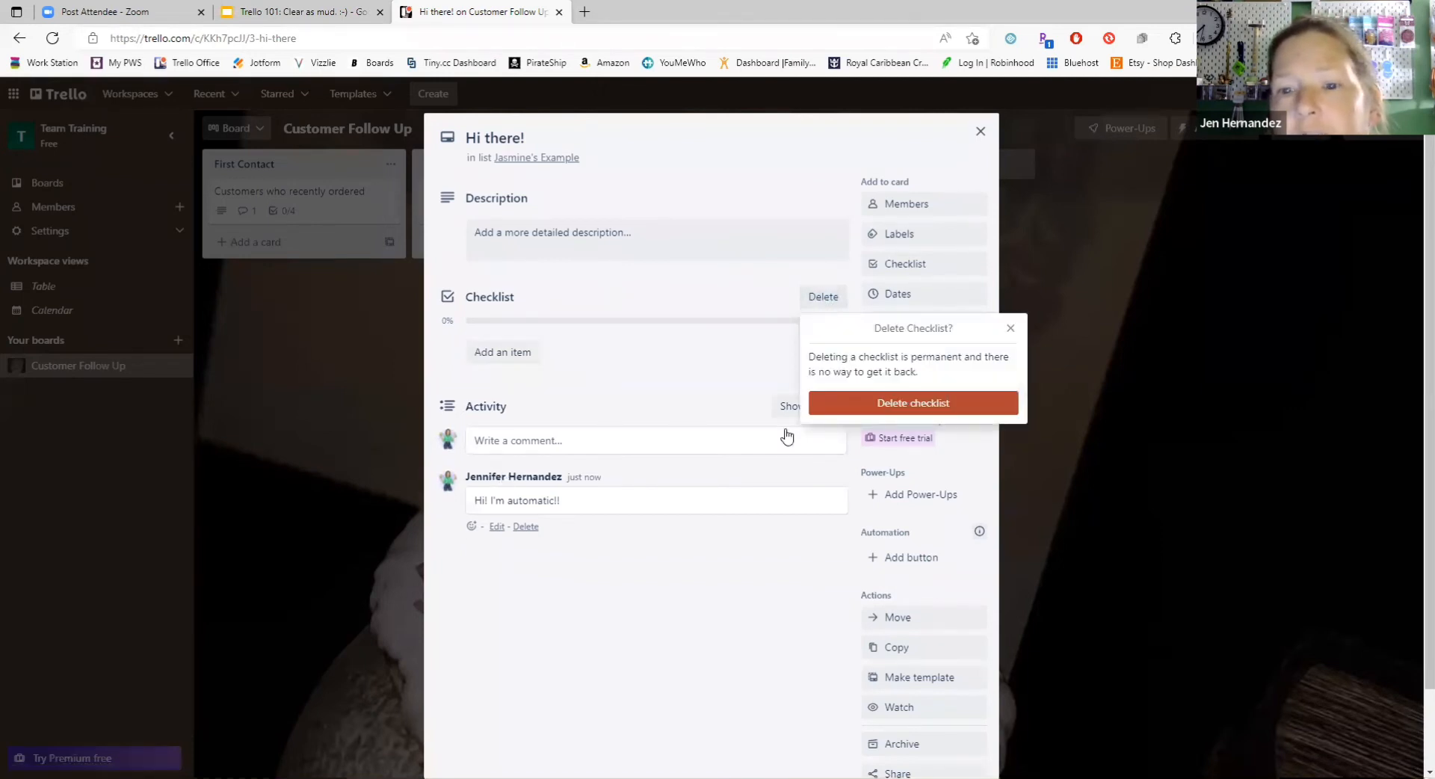
left_click(917, 405)
right_click(902, 408)
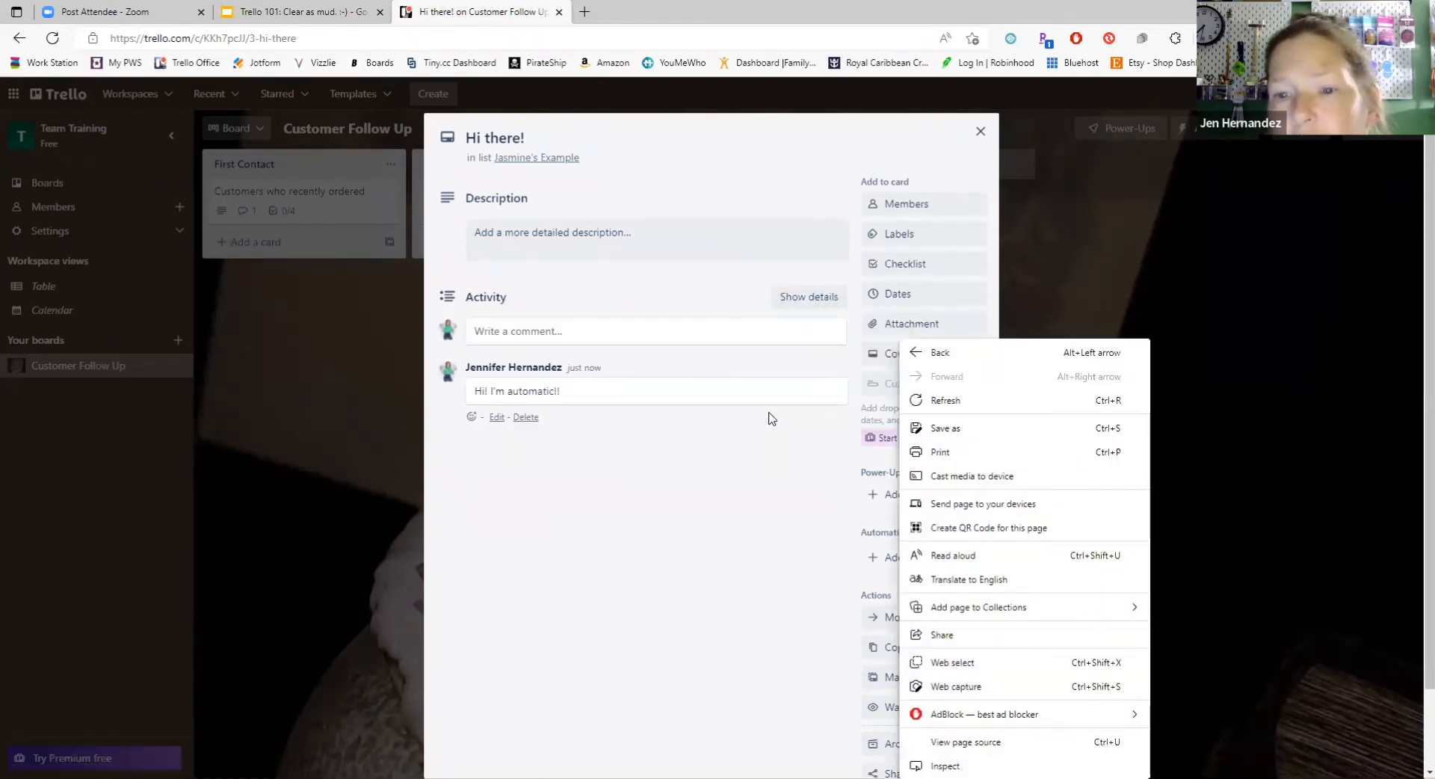
left_click(739, 498)
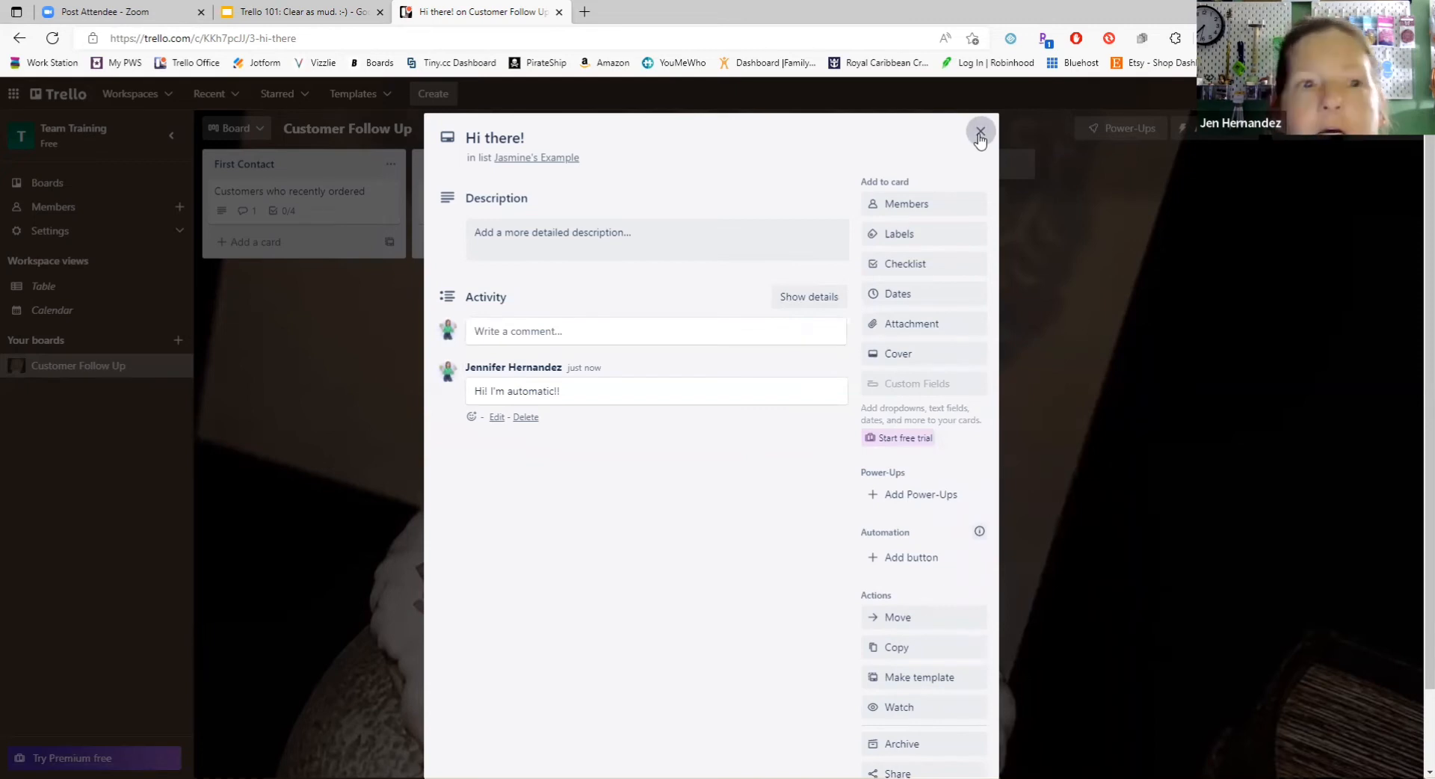
Step: Delete the "Things to do" checklist from the "Customers who recently ordered" card in the "First Contact" list, and close the card
left_click(312, 191)
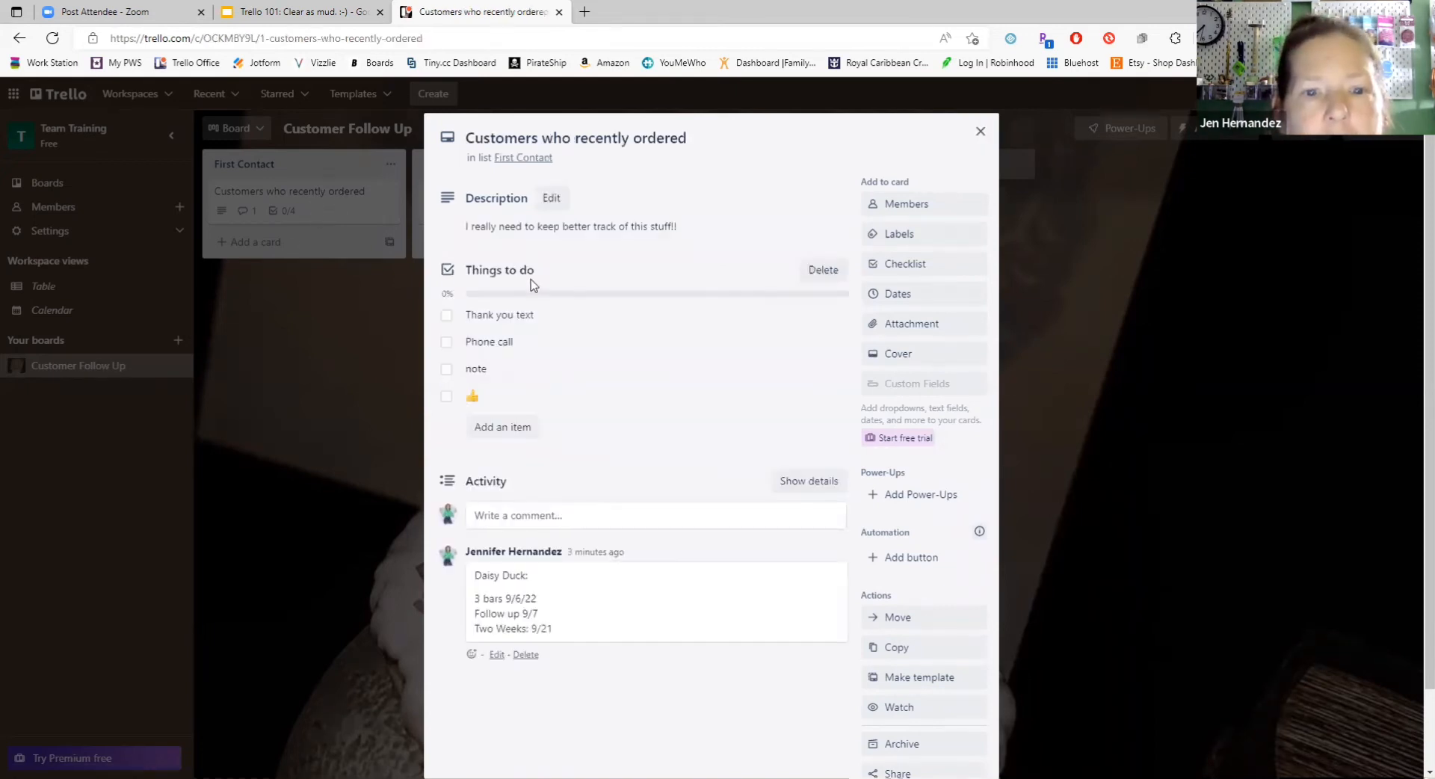
left_click(808, 273)
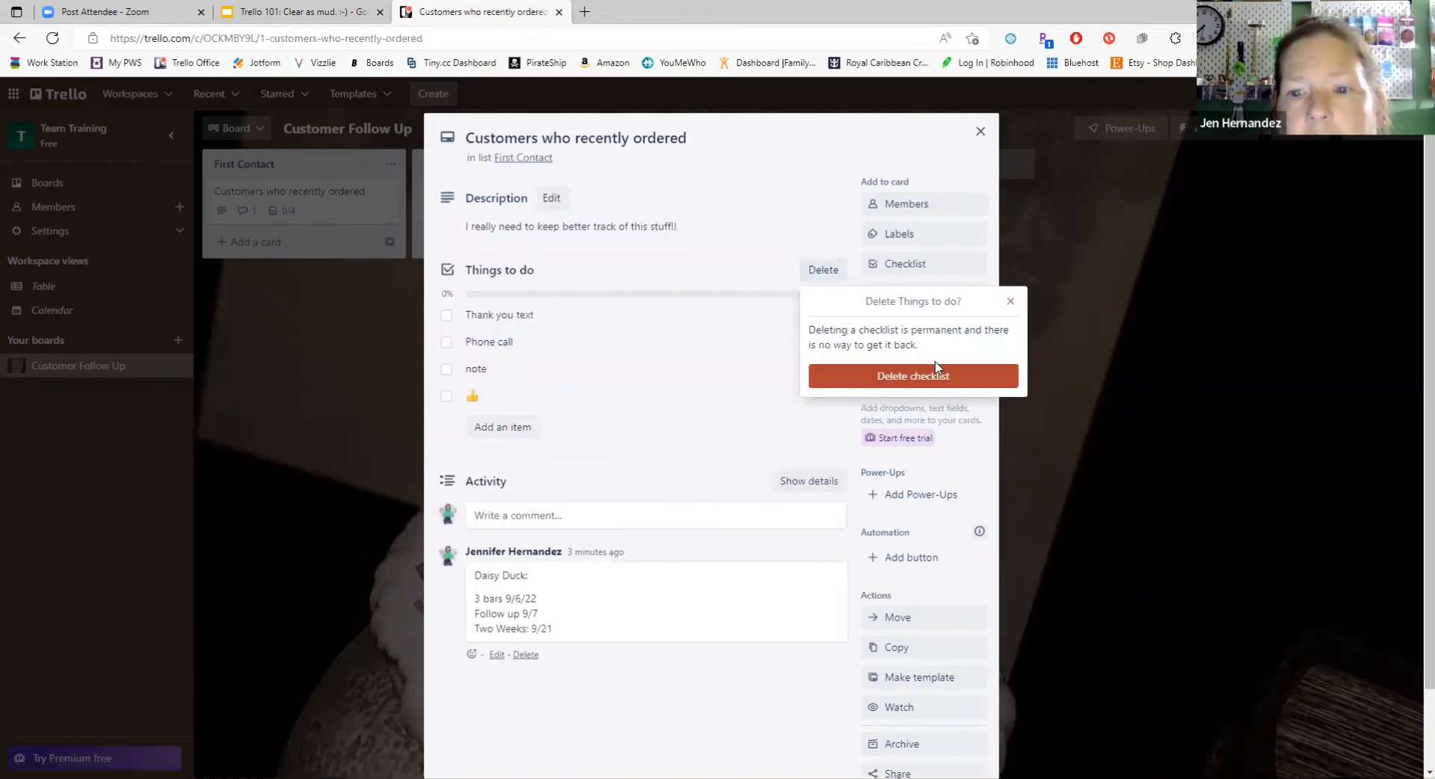
left_click(913, 373)
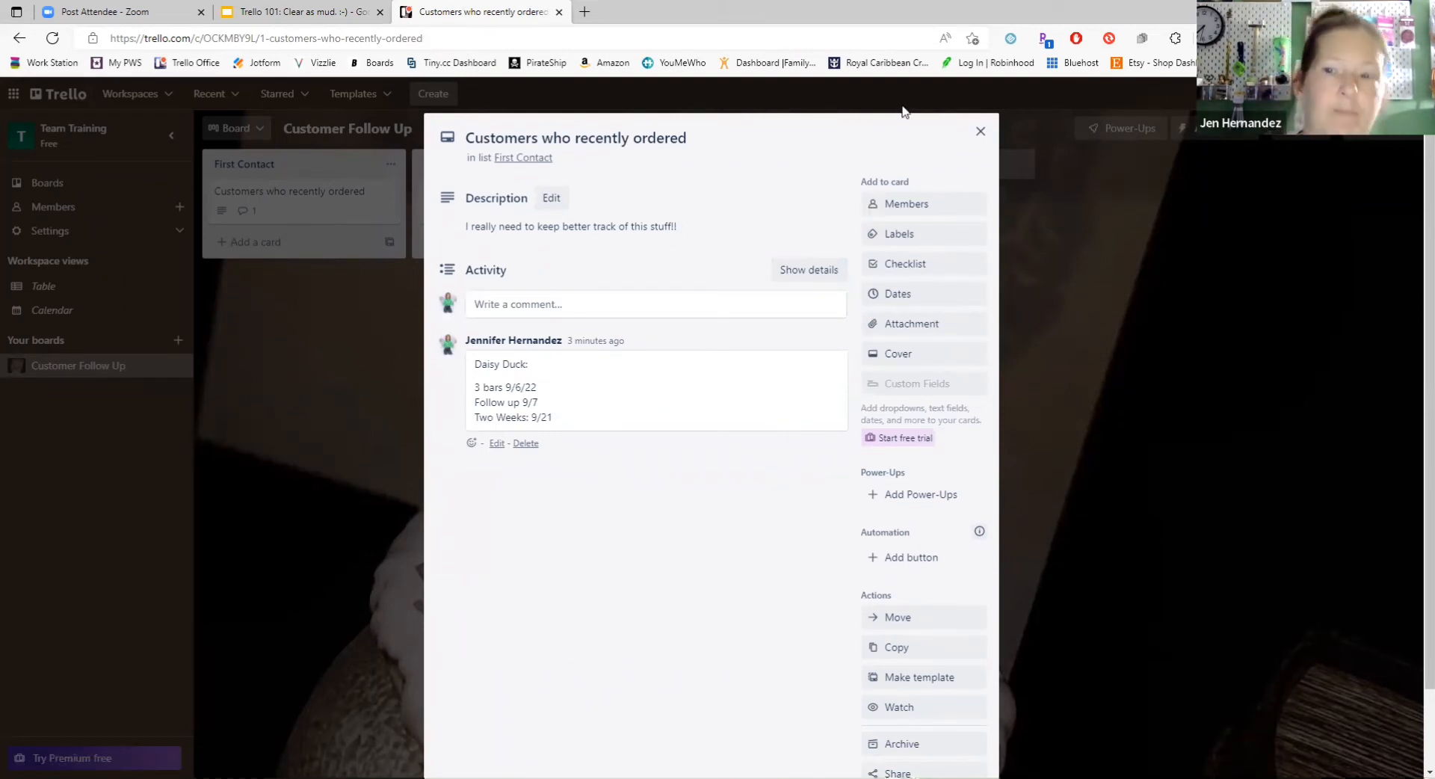
left_click(981, 131)
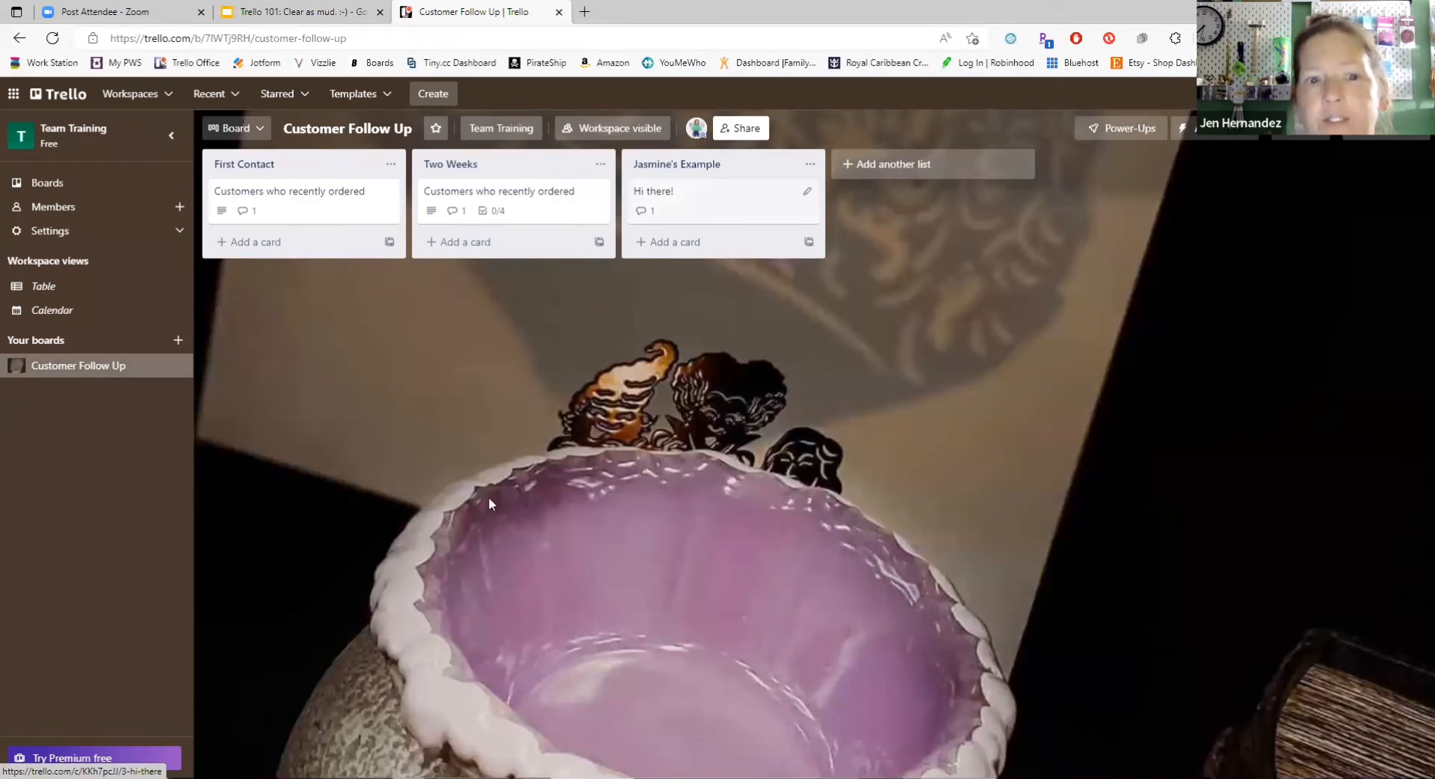
left_click(304, 201)
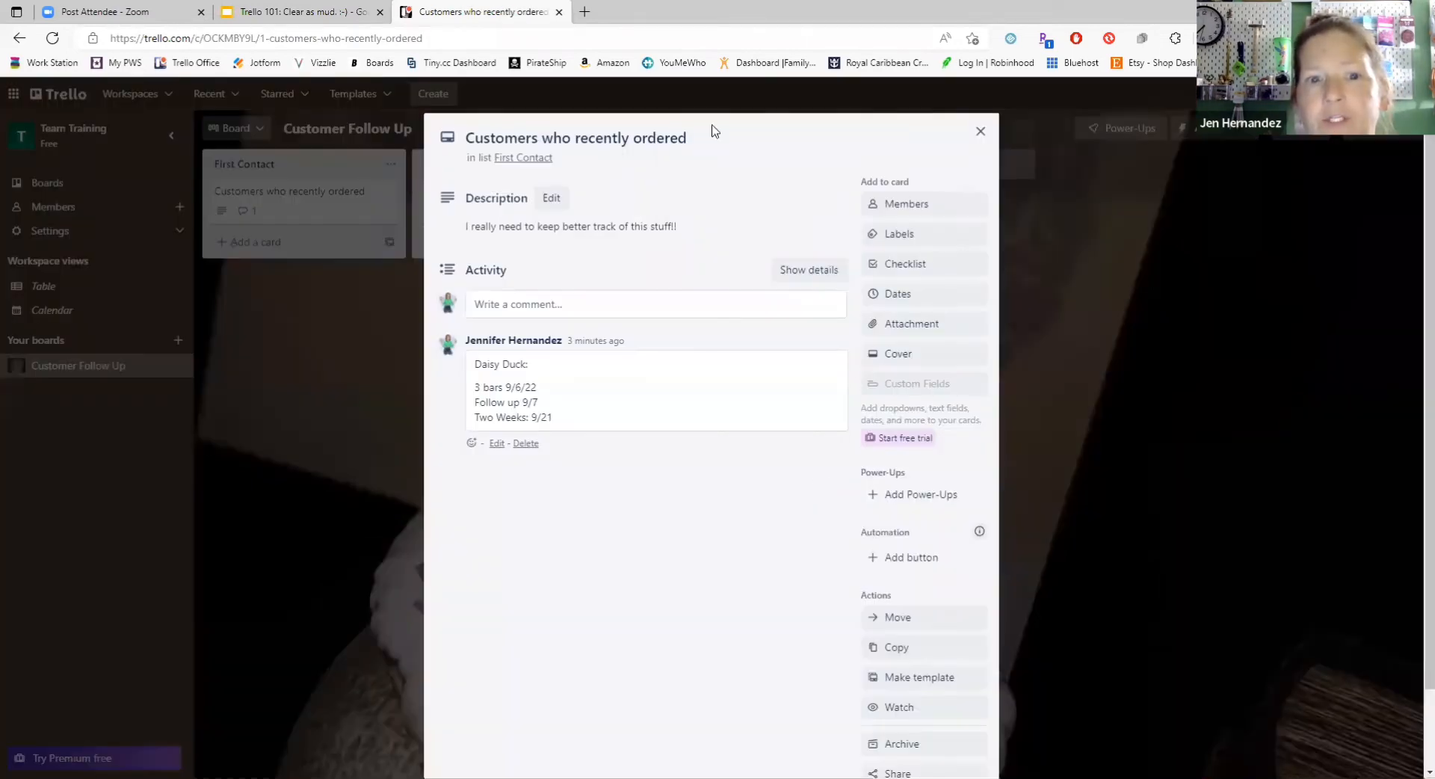
left_click(330, 155)
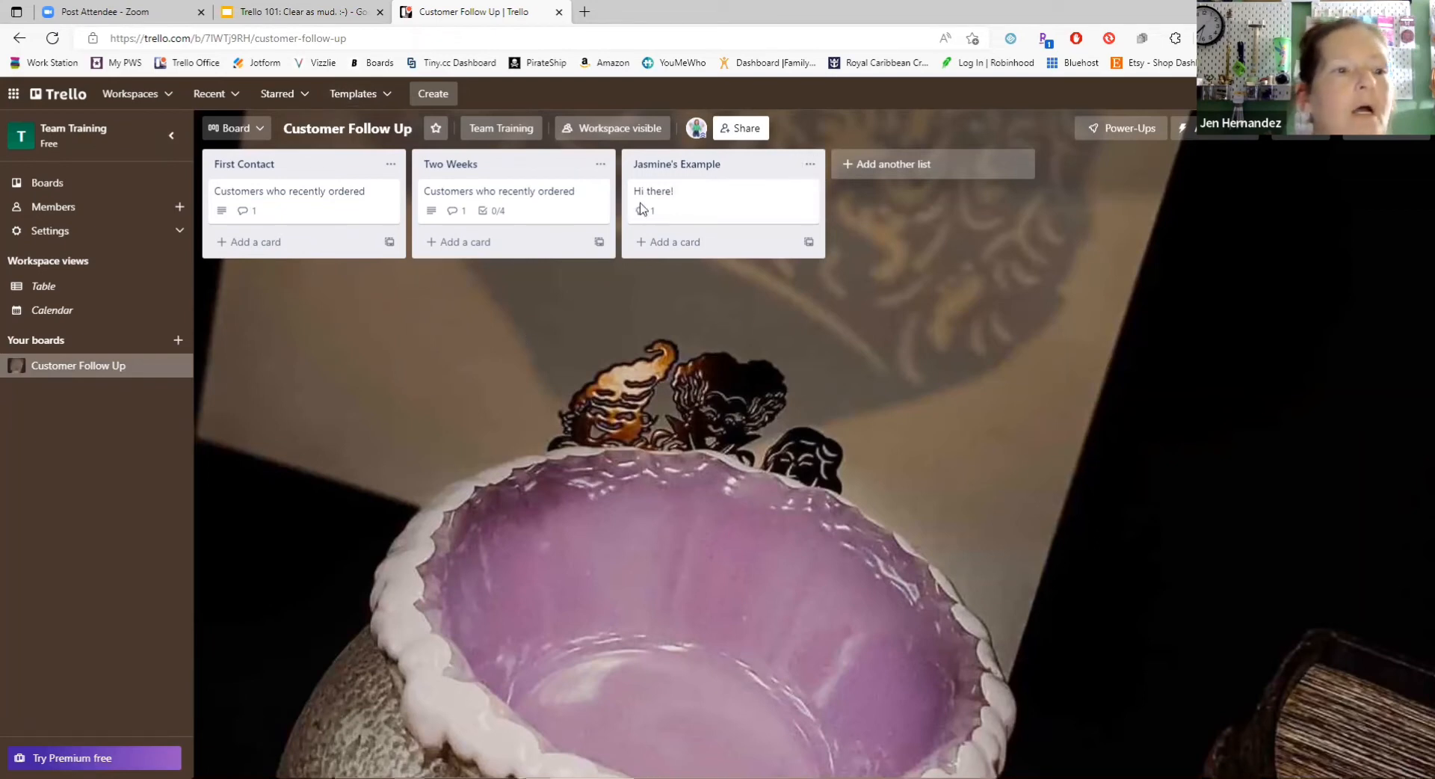
Step: Open the Customer Follow Up board in the My Scentsy Office workspace, and examine its first customer card and the follow-up lists
left_click(164, 98)
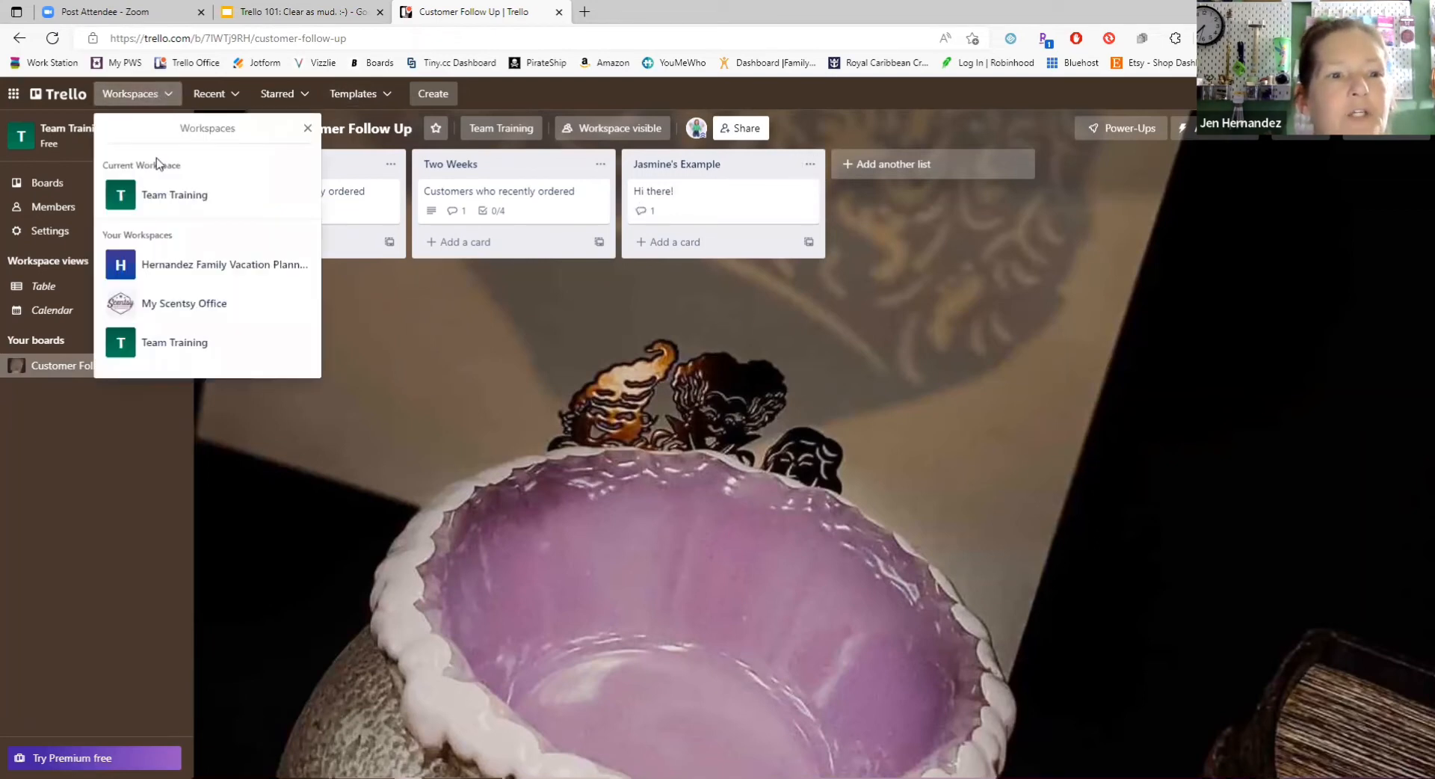
left_click(160, 304)
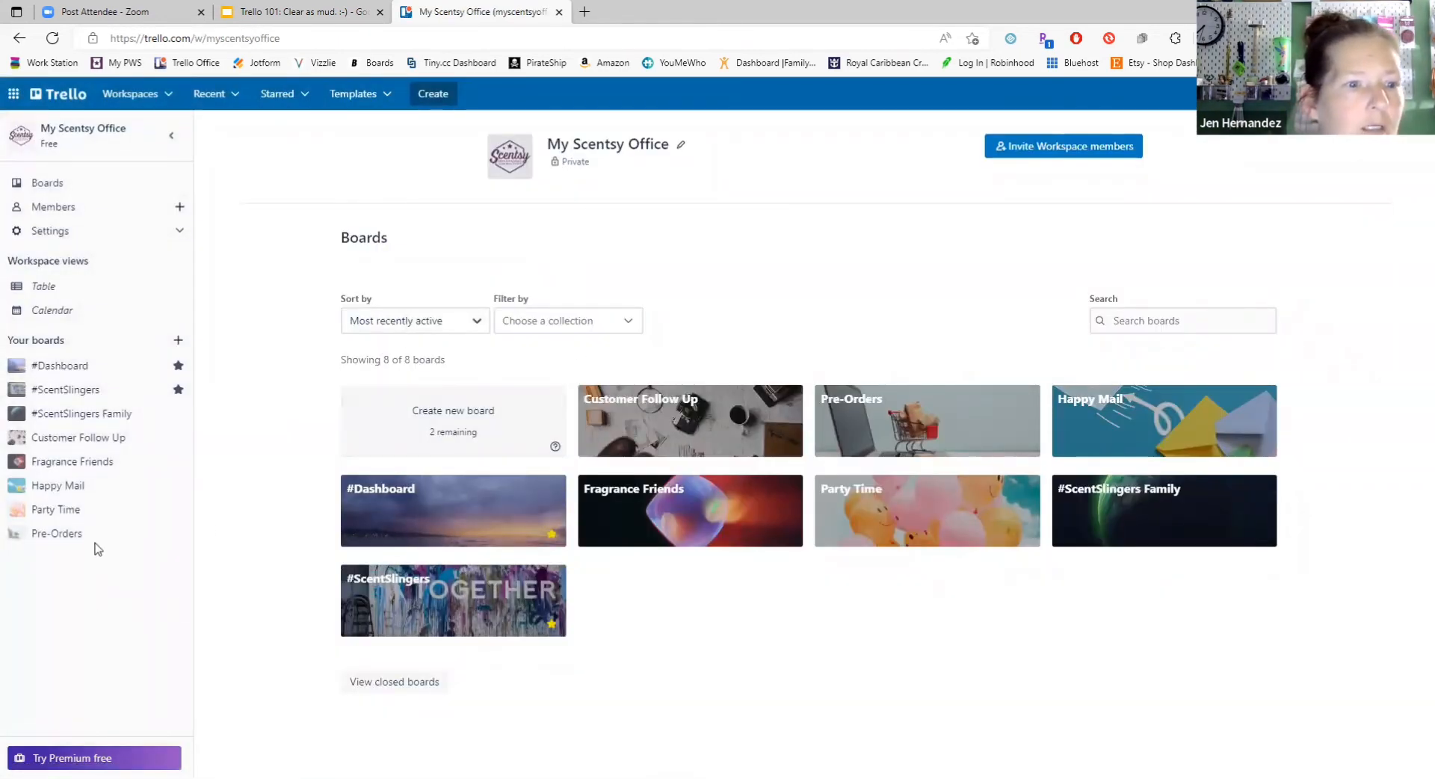
left_click(76, 438)
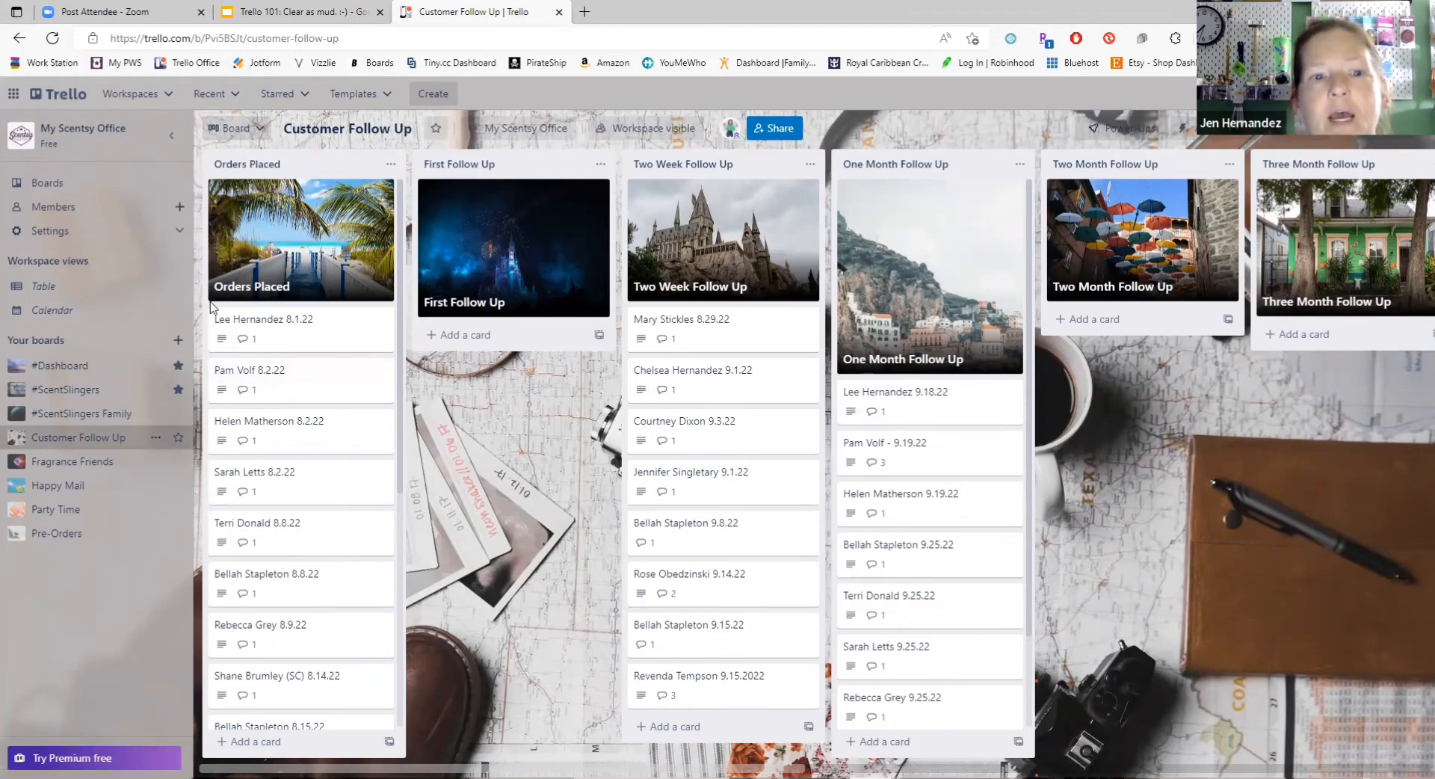
left_click(324, 338)
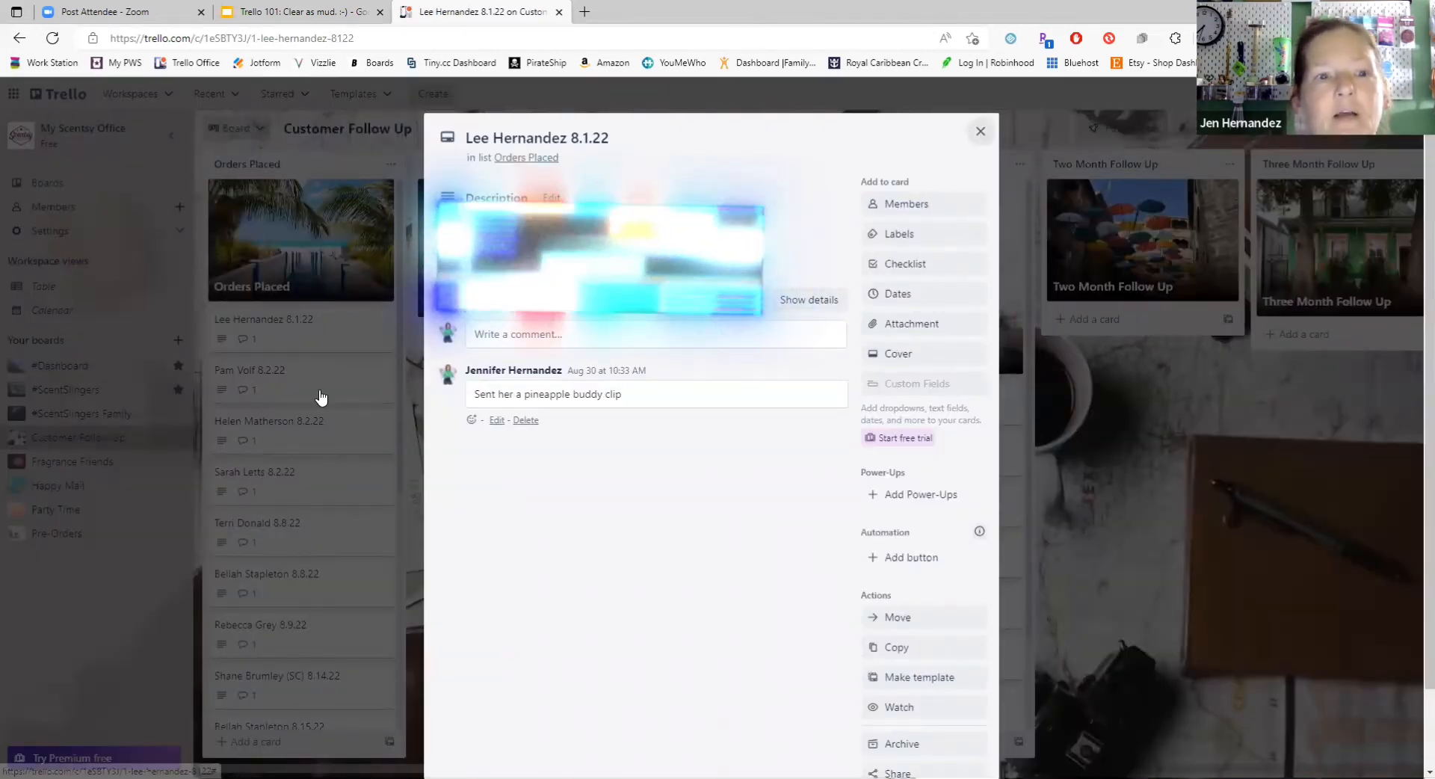
left_click(263, 316)
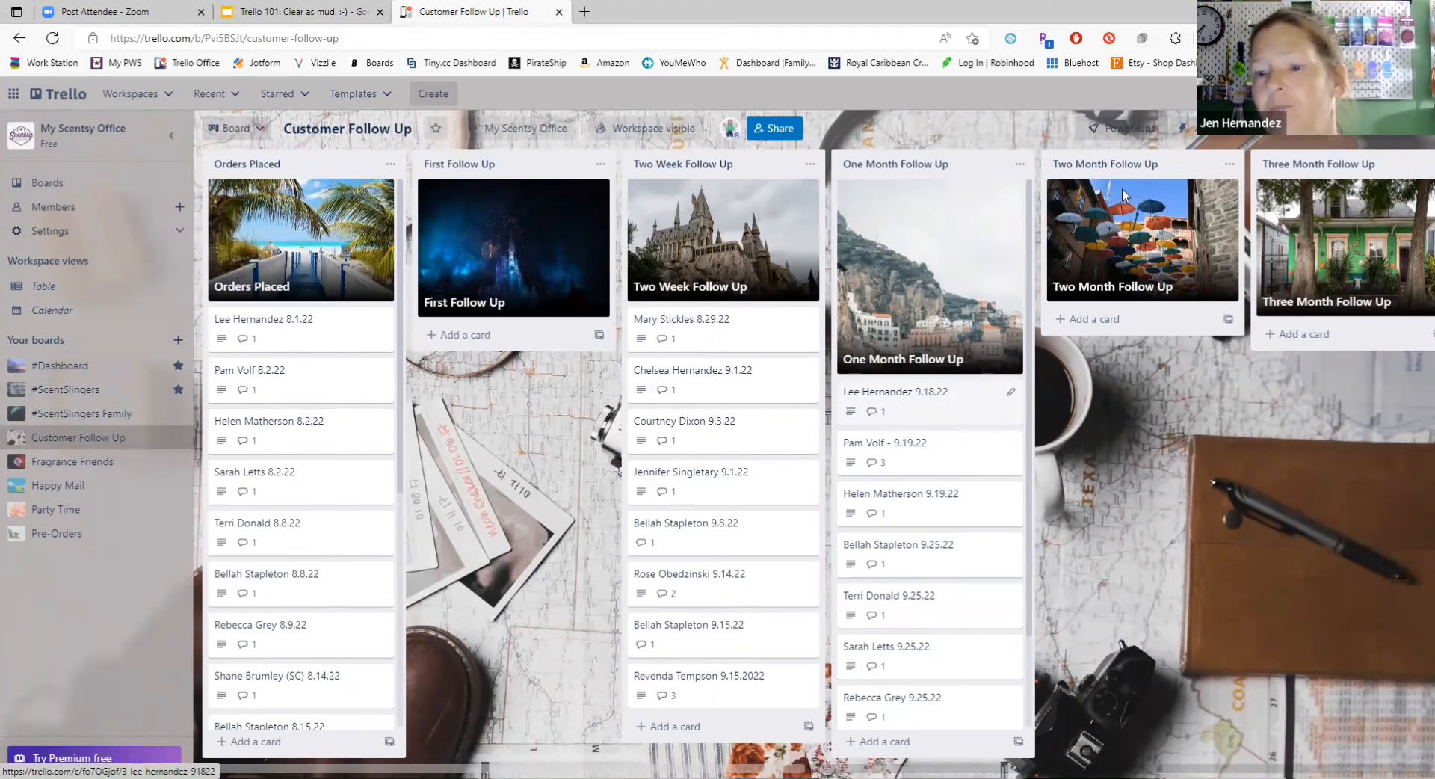
left_click_drag(712, 767, 1061, 766)
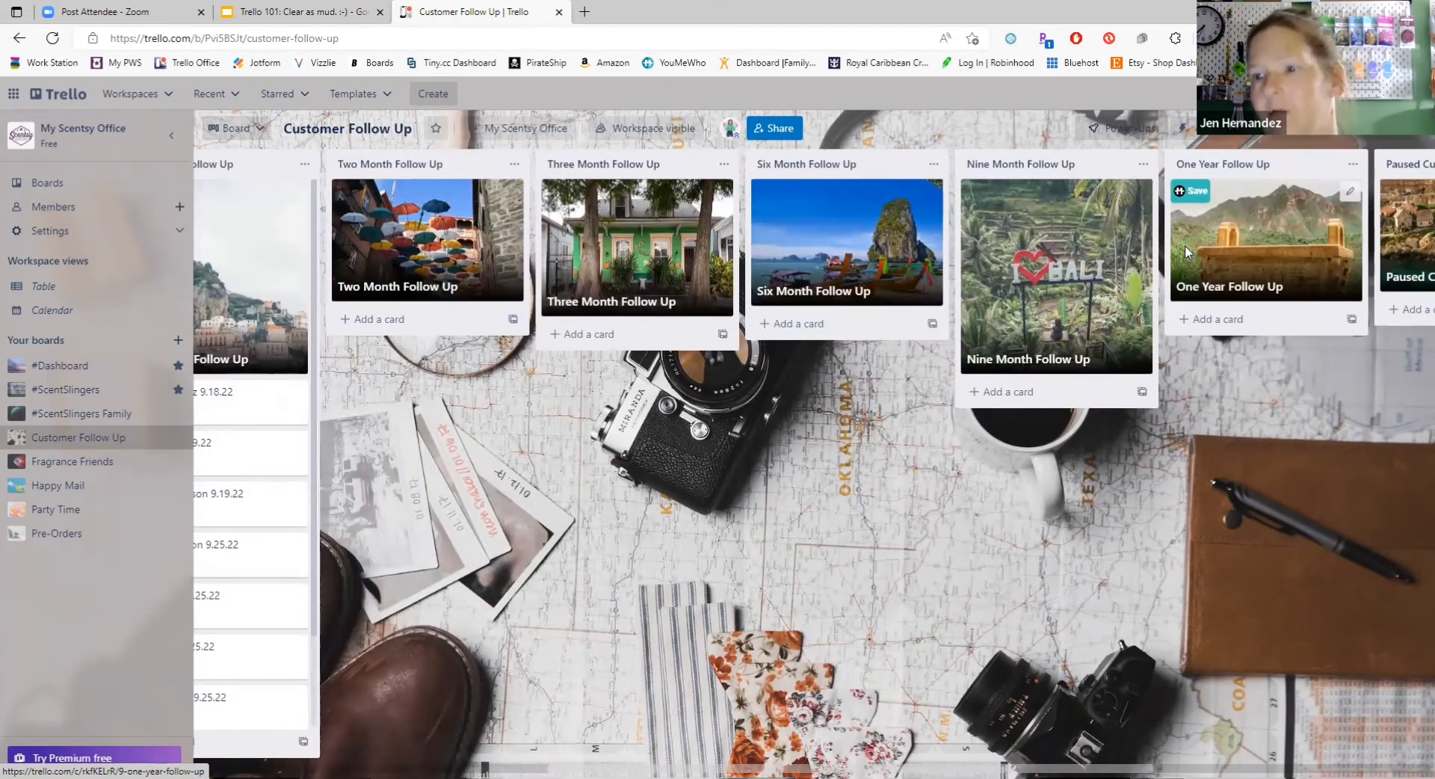
Step: Open the #Dashboard board and look through its lists from "Current Task List" to "Training Content", returning to the first list
left_click(51, 368)
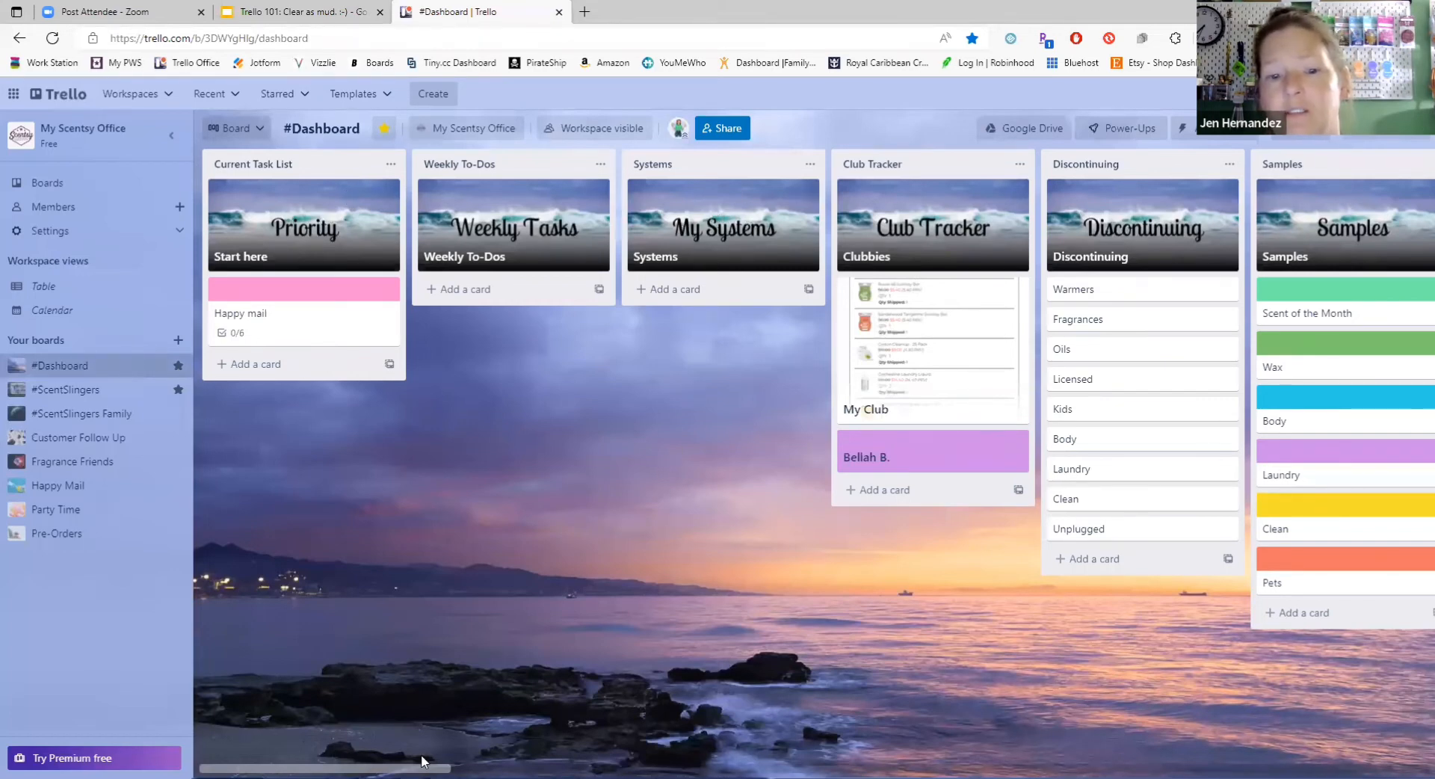
left_click_drag(421, 755, 582, 751)
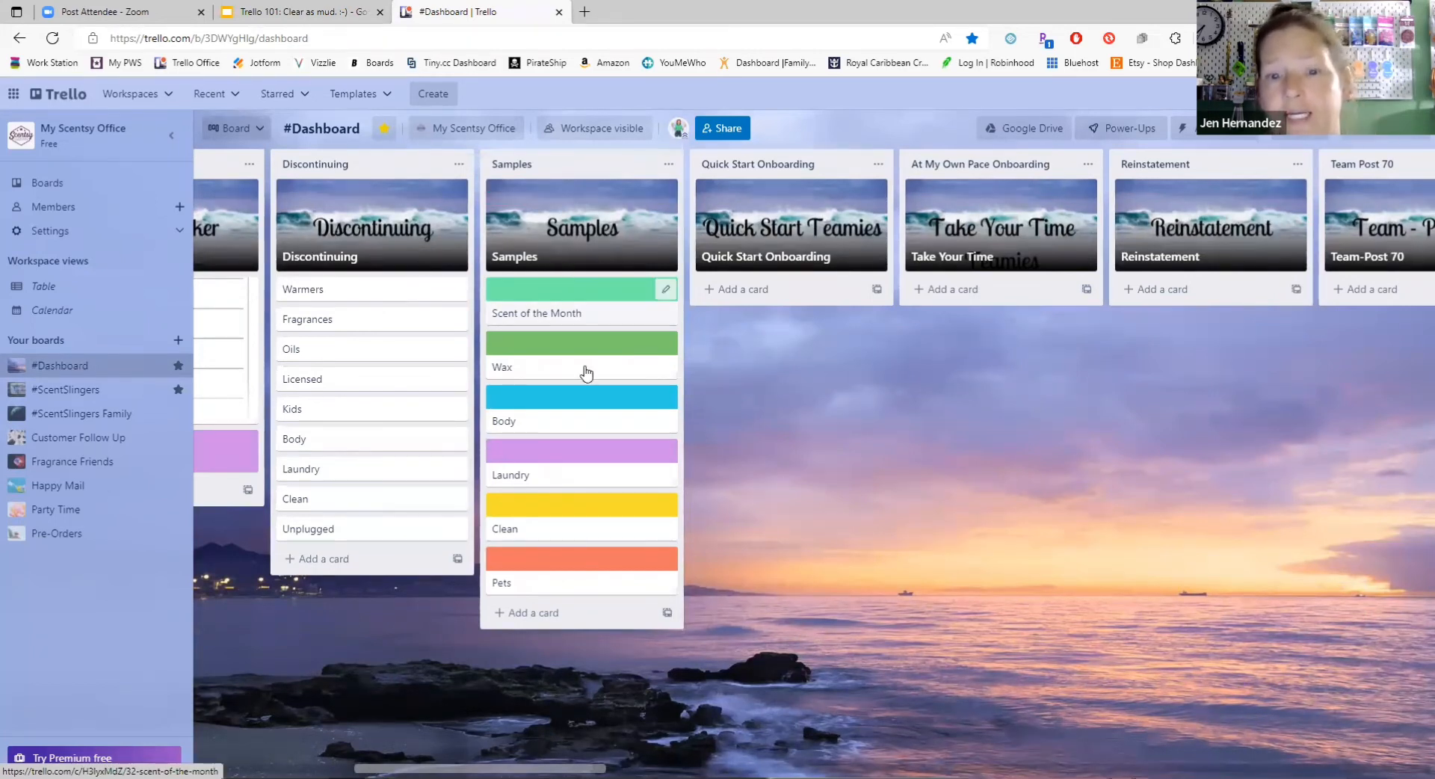
scroll(478, 755, "right", 6)
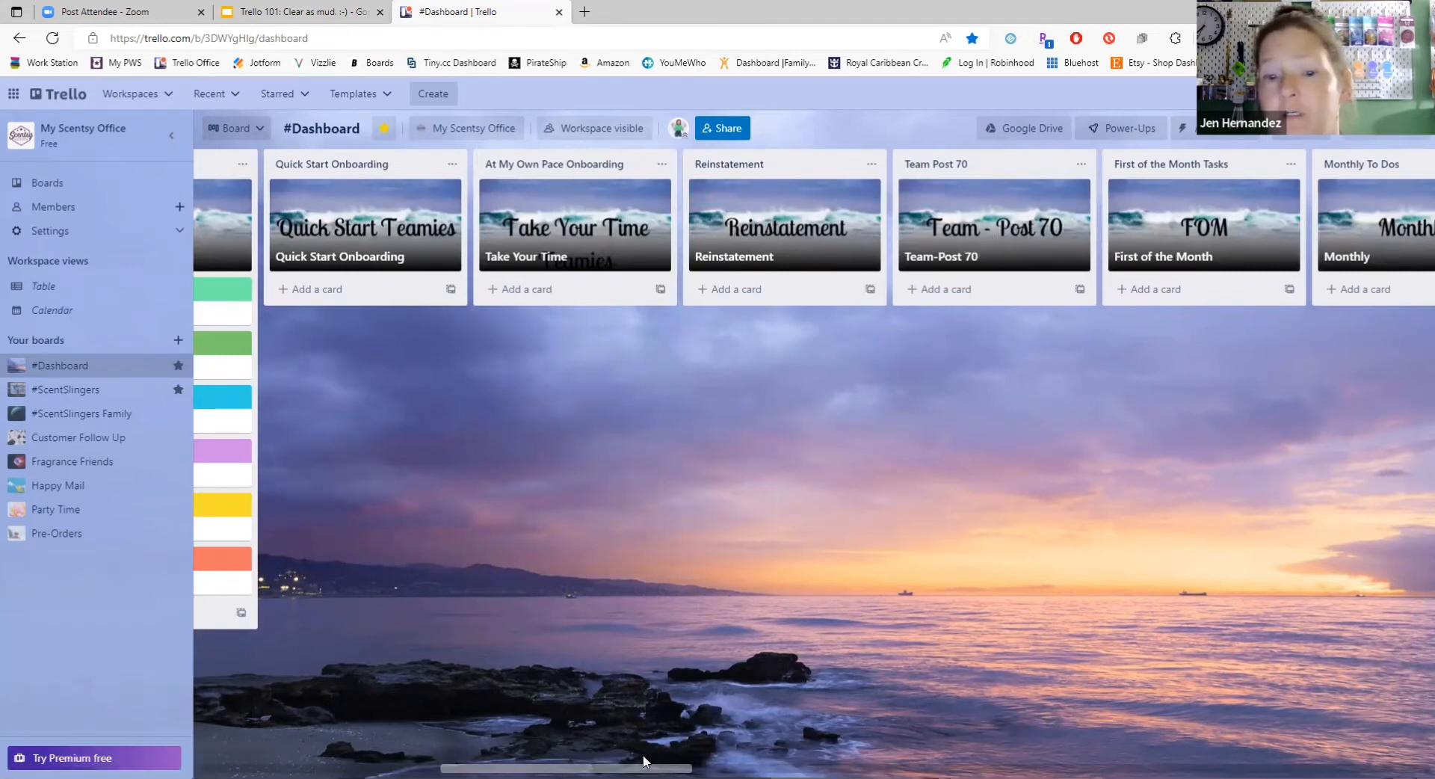
left_click_drag(640, 758, 854, 758)
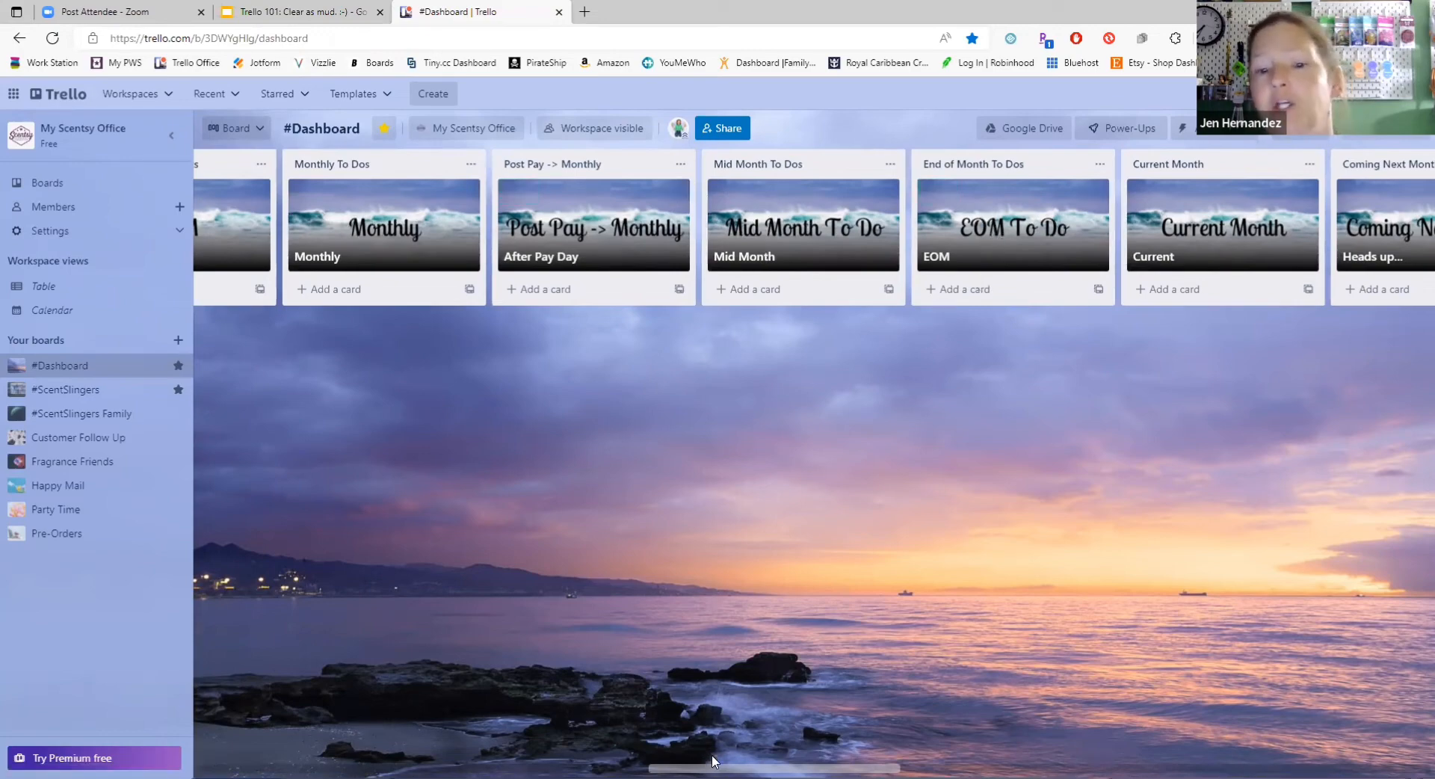
left_click_drag(712, 755, 959, 758)
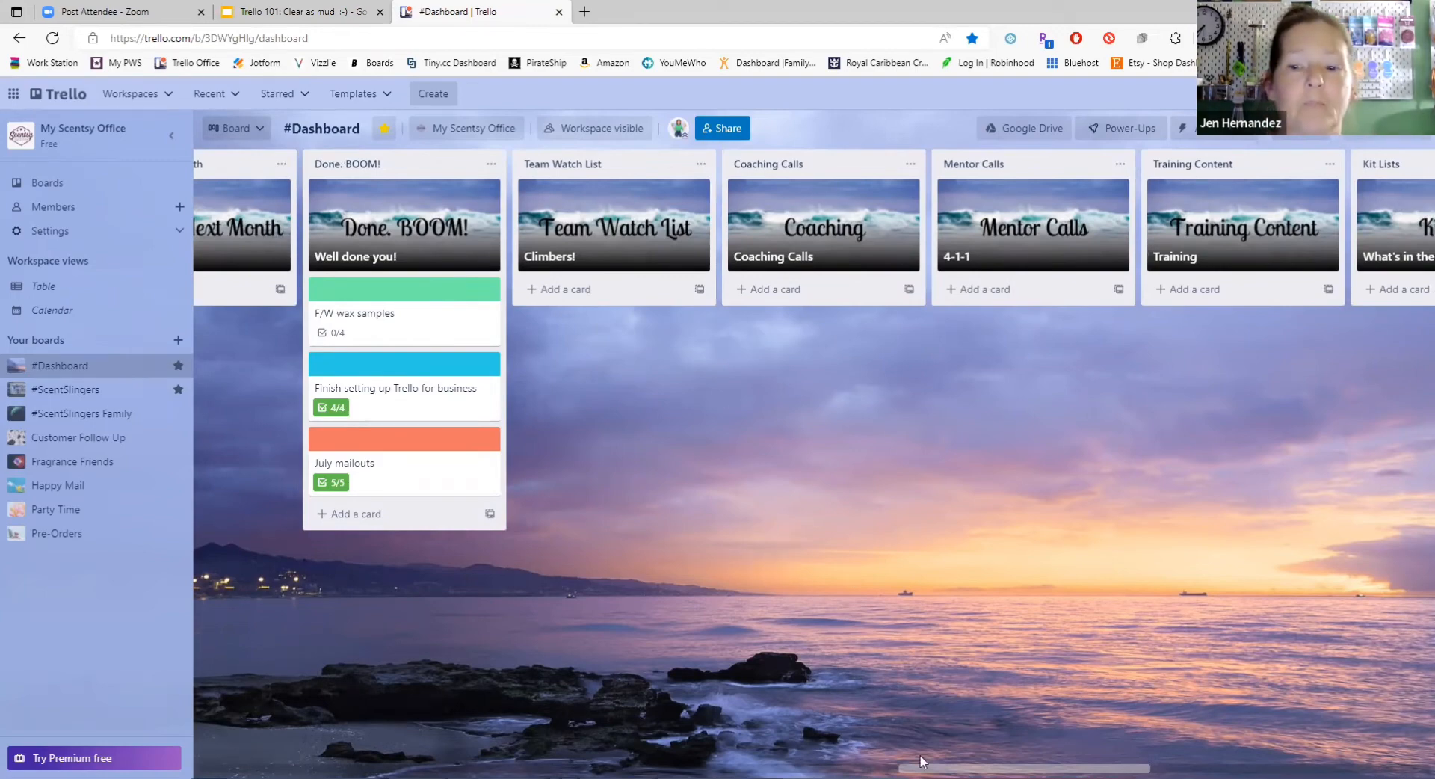
left_click_drag(924, 762, 248, 763)
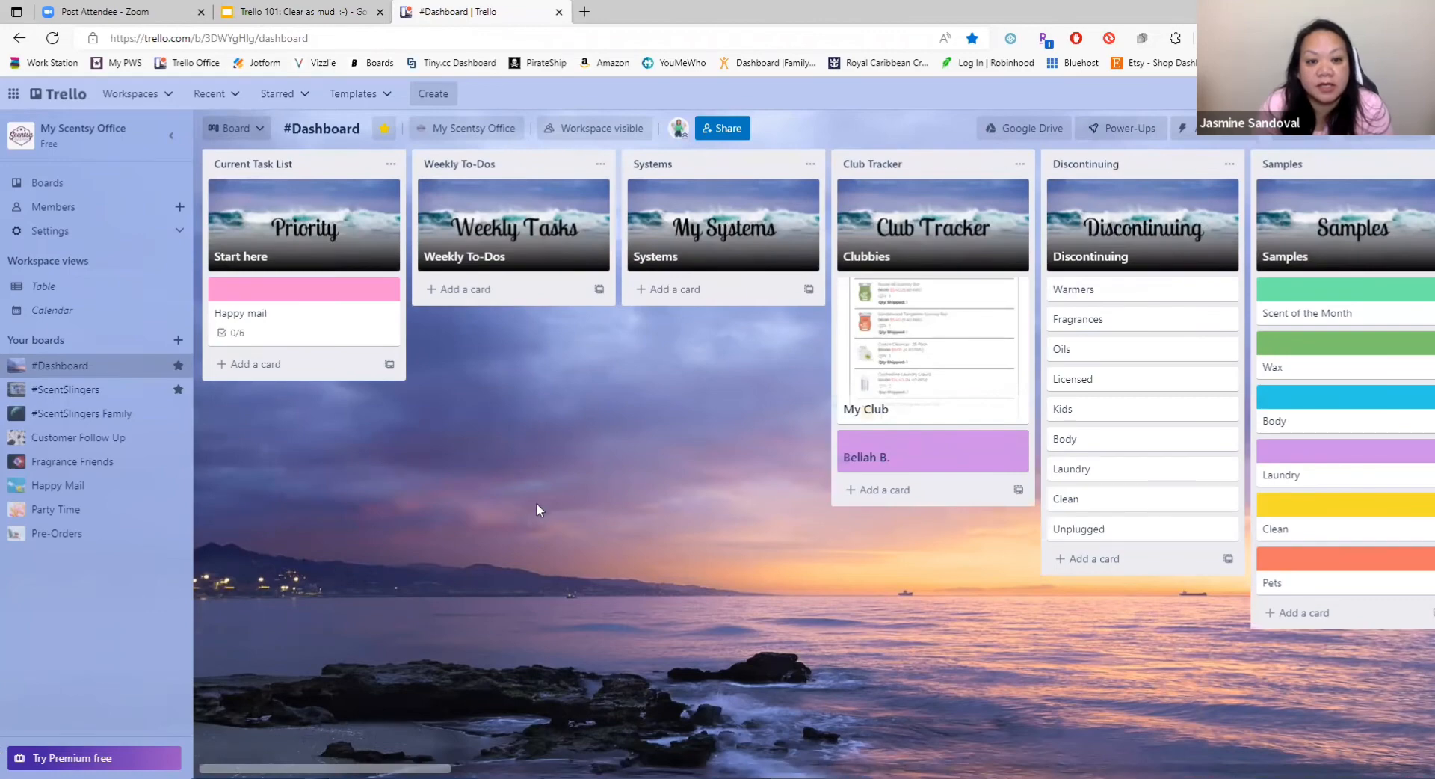
key("F12")
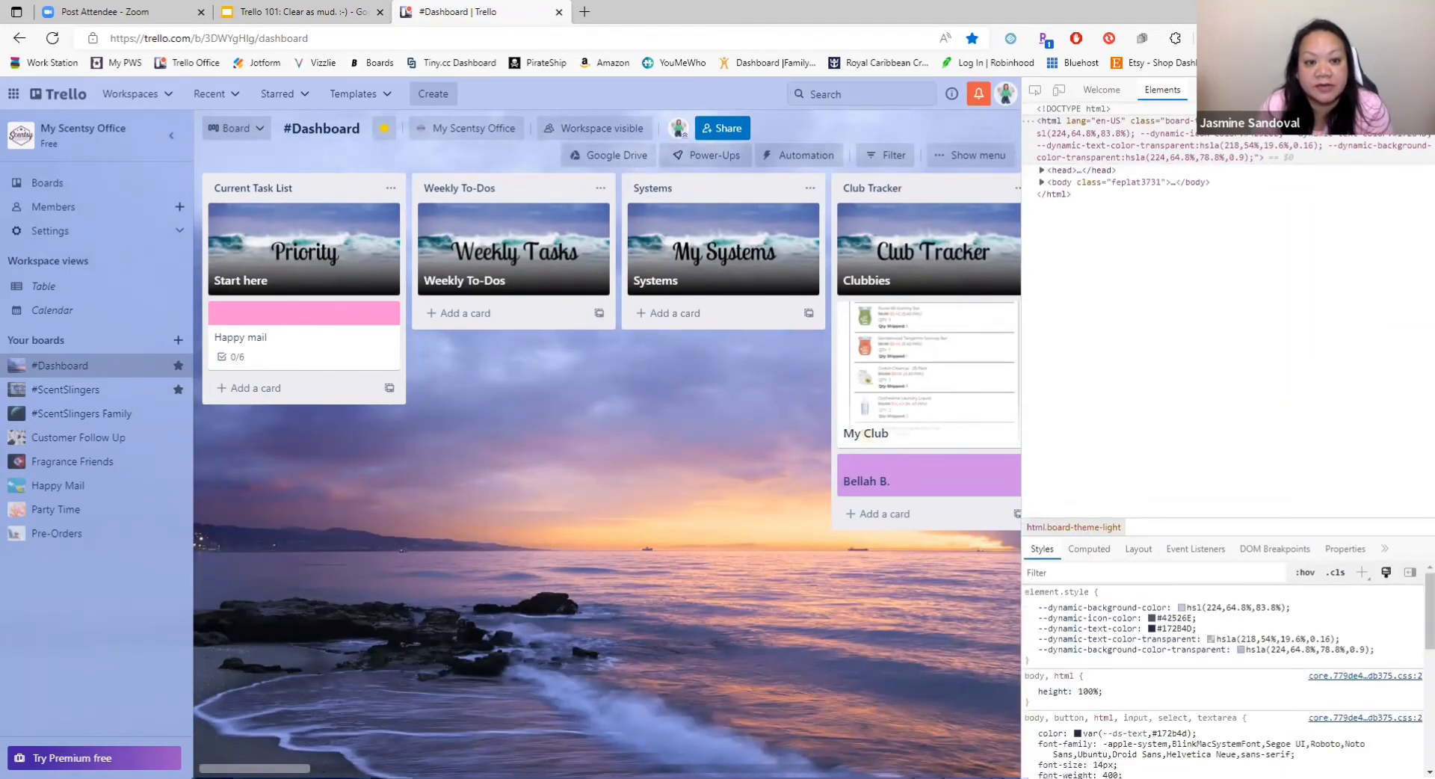
Step: Close the browser's developer tools and add a card titled "Test" to the "Weekly To-Dos" list on the #Dashboard board
key("F12")
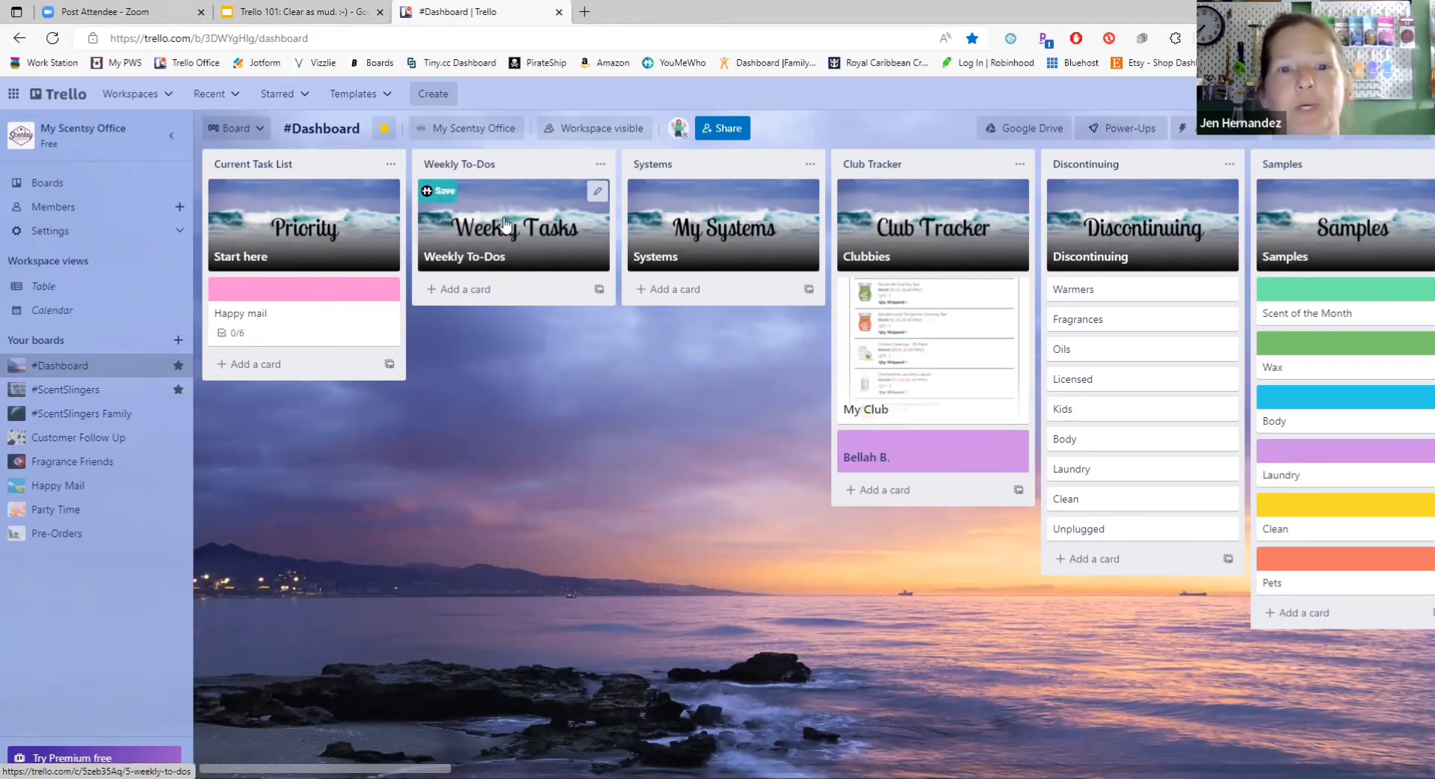
left_click(511, 289)
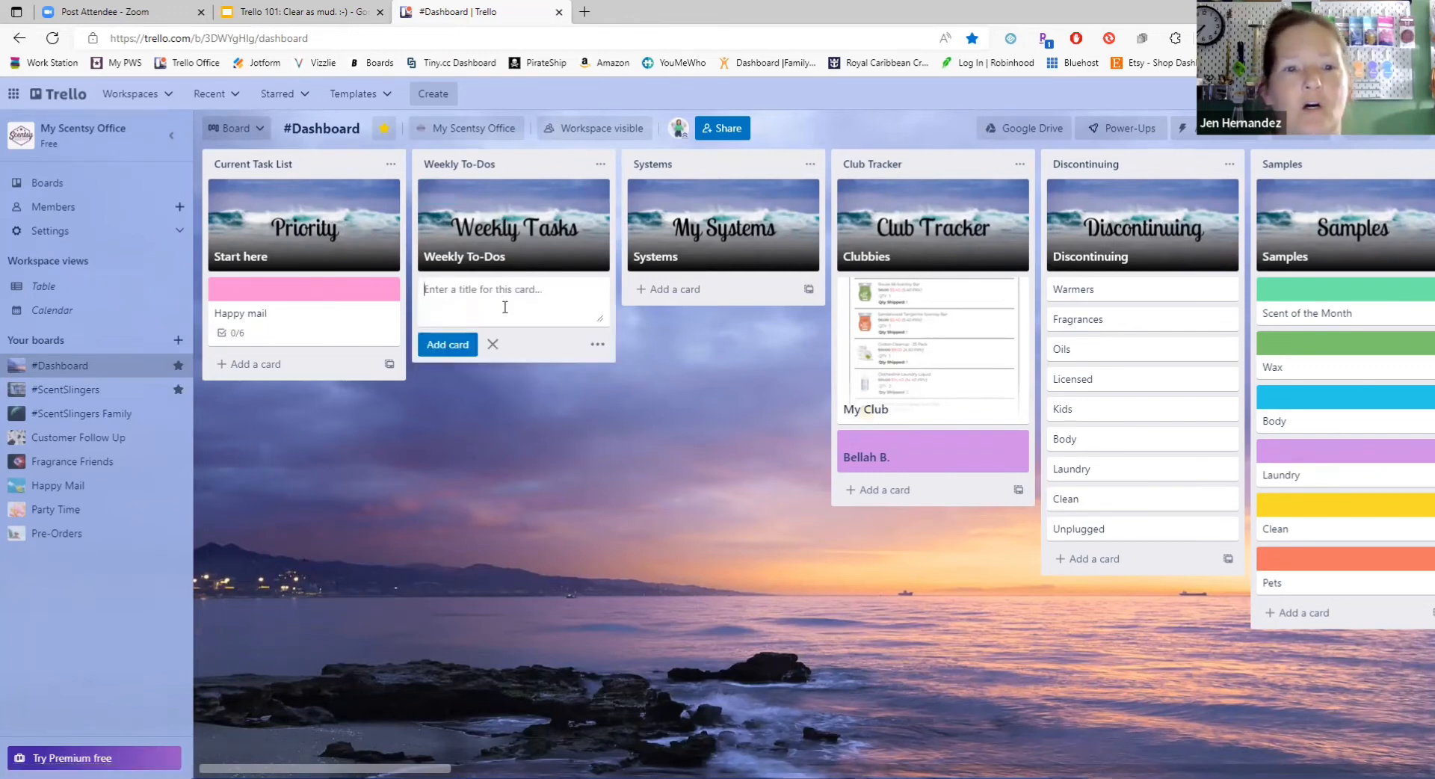
type("Te")
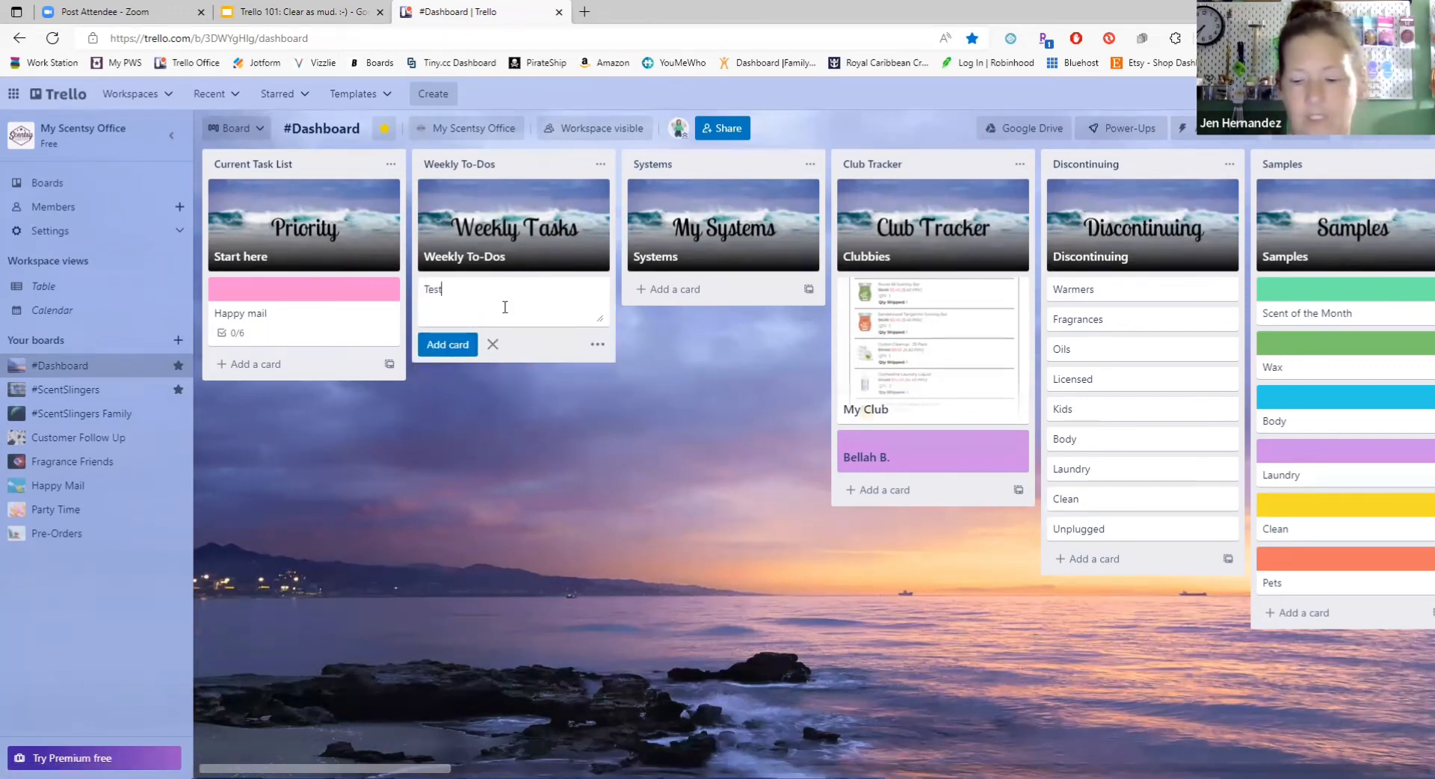
type("st")
key("Return")
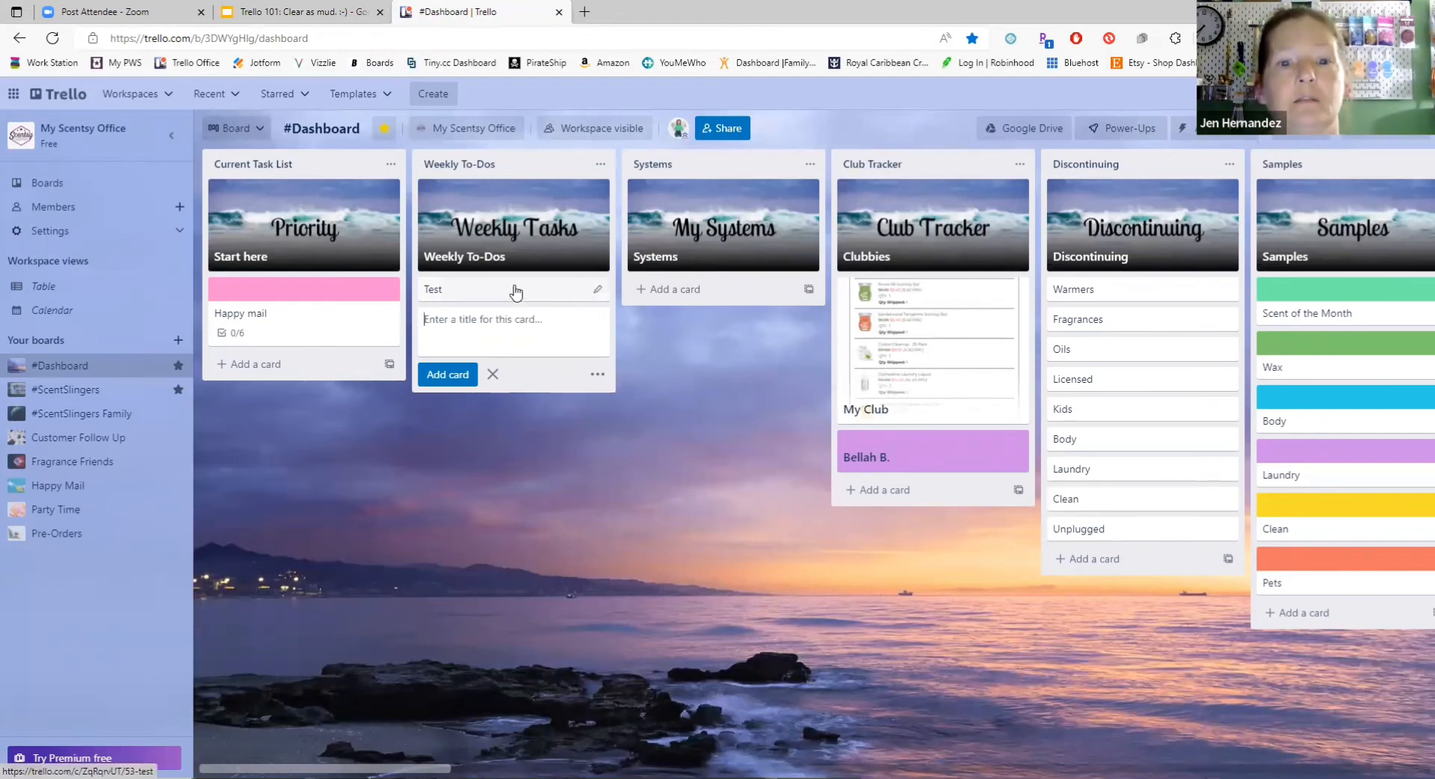
Step: Open the "Test" card and add a checklist titled "Call Jazzy Jeff" to it
left_click(516, 285)
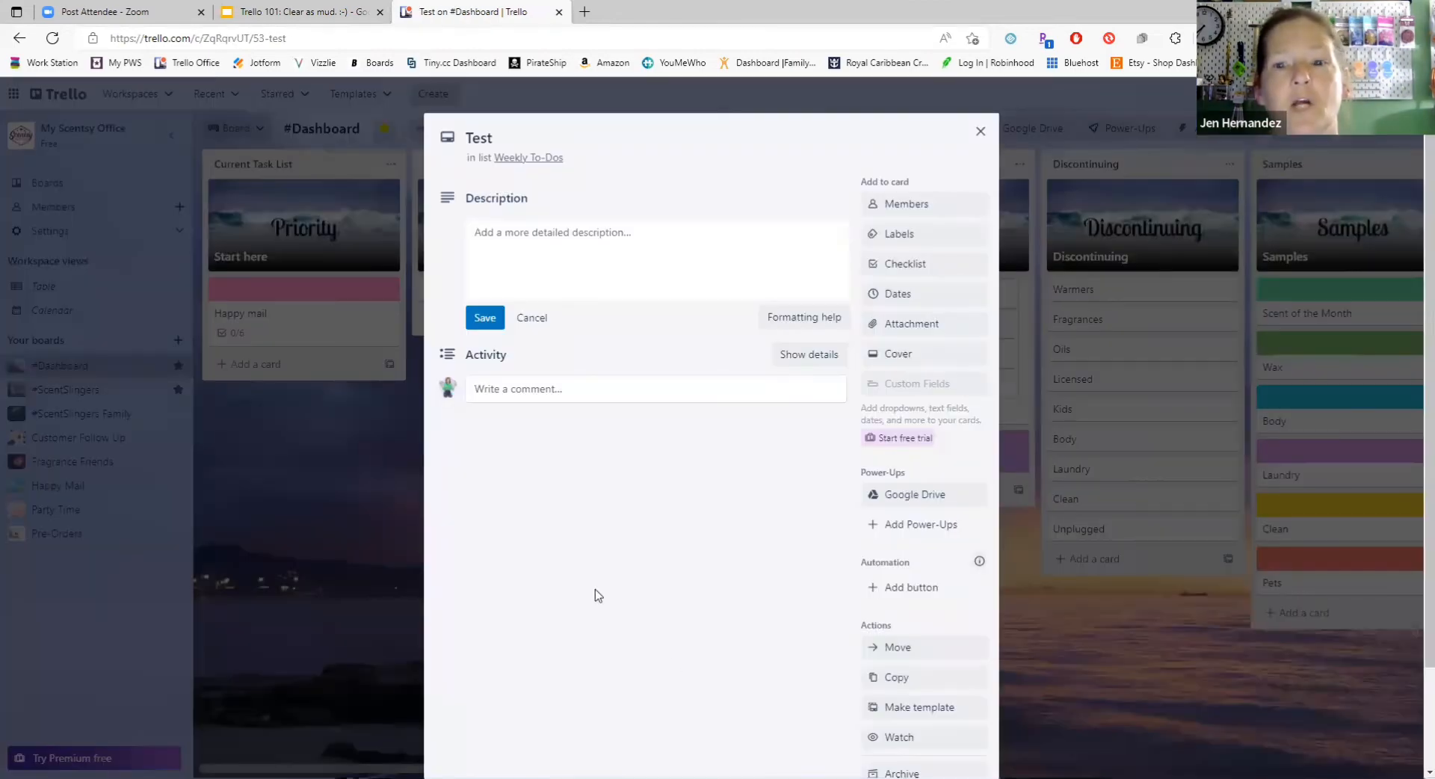
left_click(602, 390)
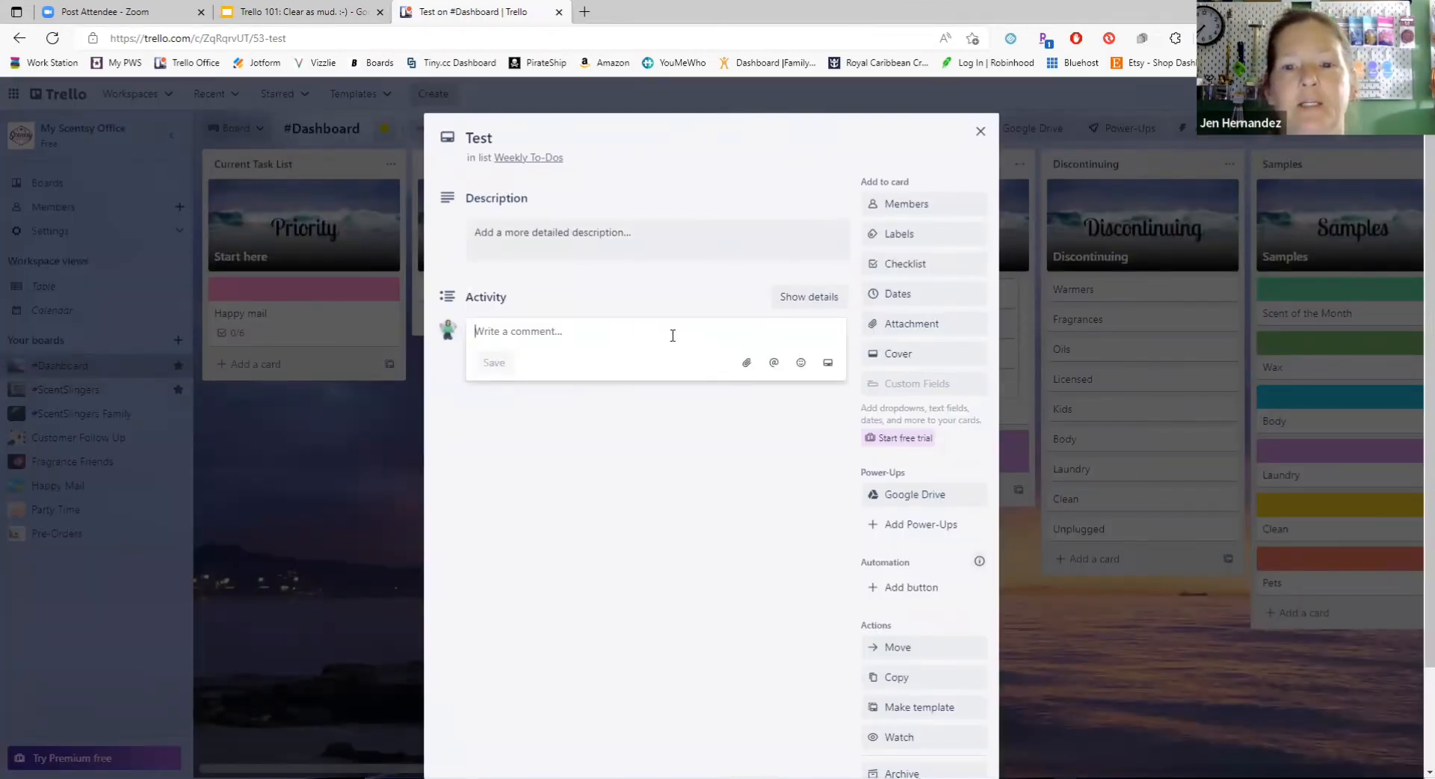
left_click(932, 268)
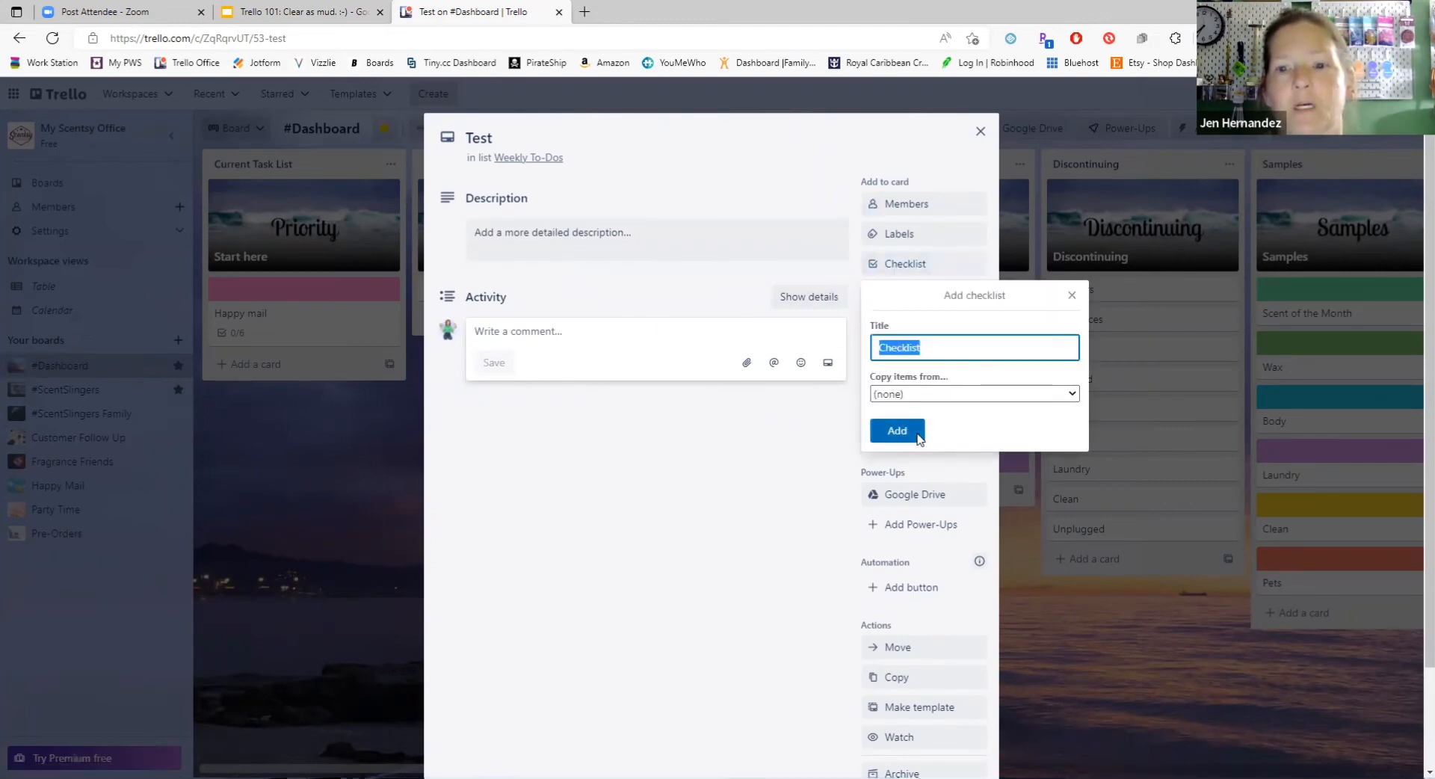
type("Call")
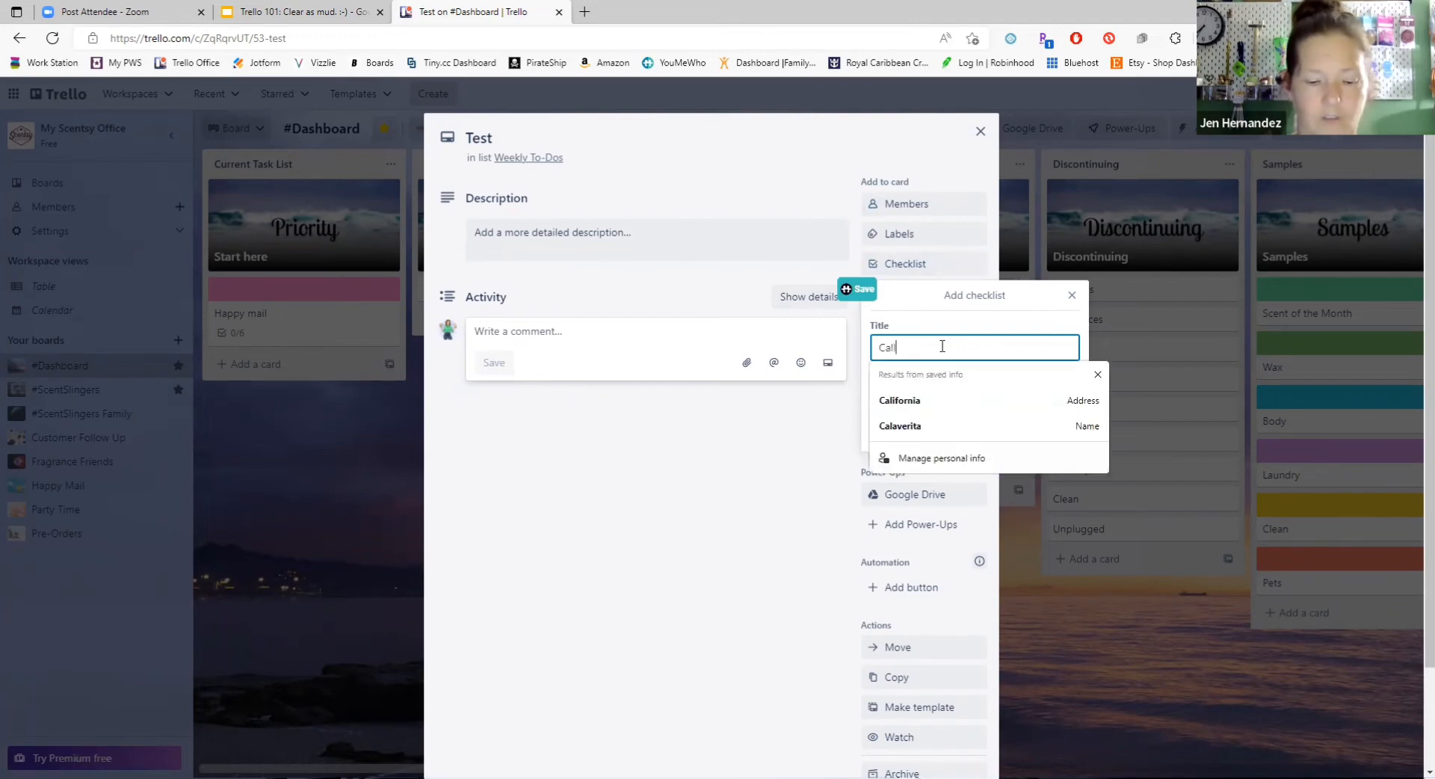
type(" Ja")
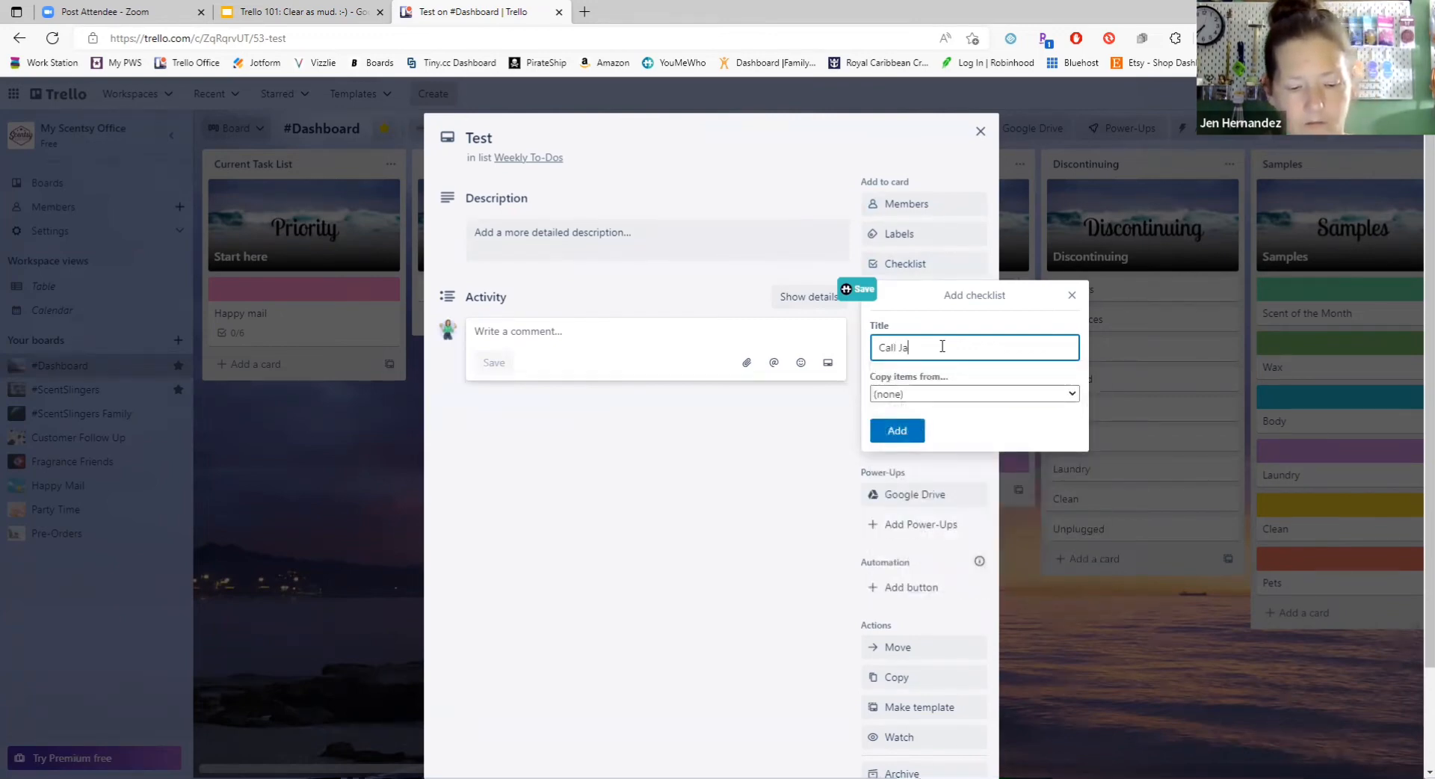
type("zz")
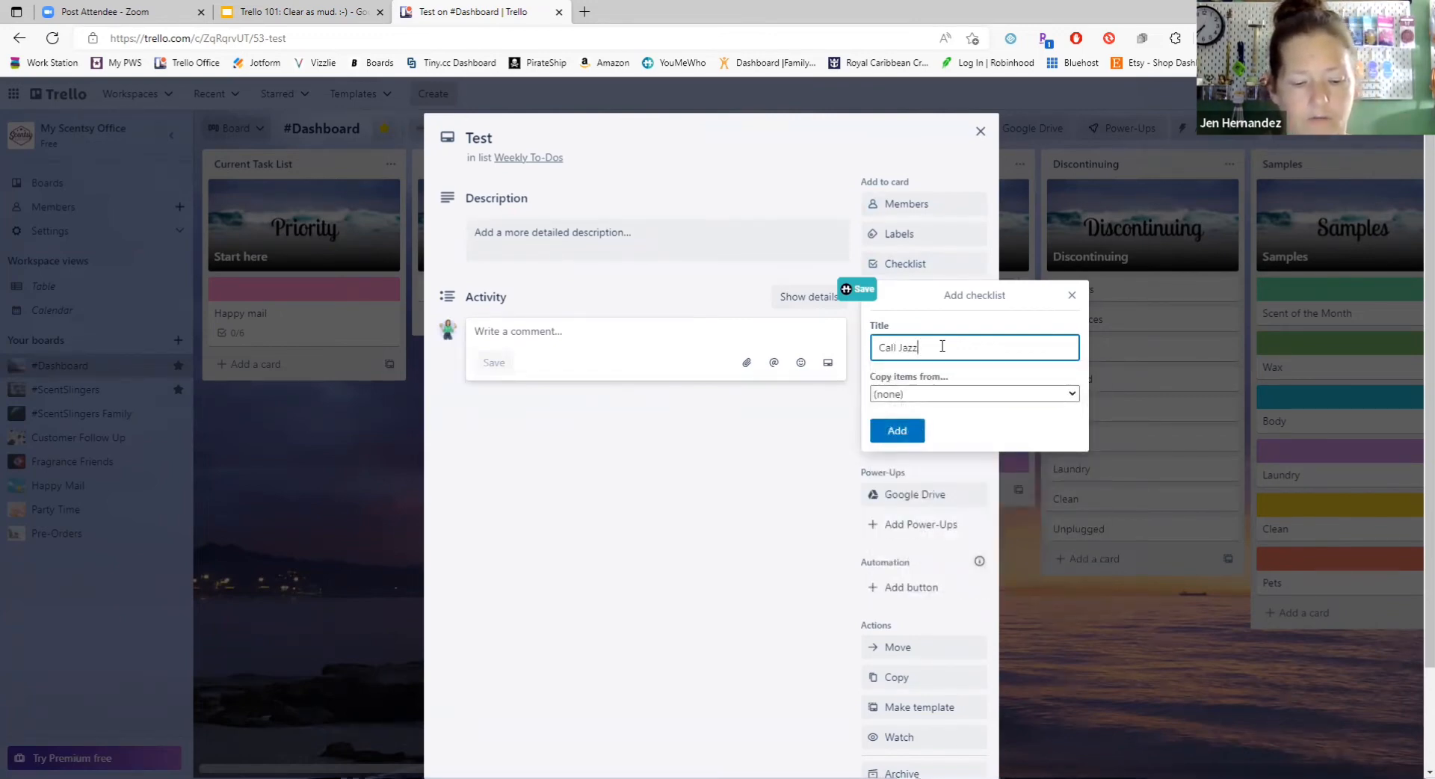
type("y Jeff")
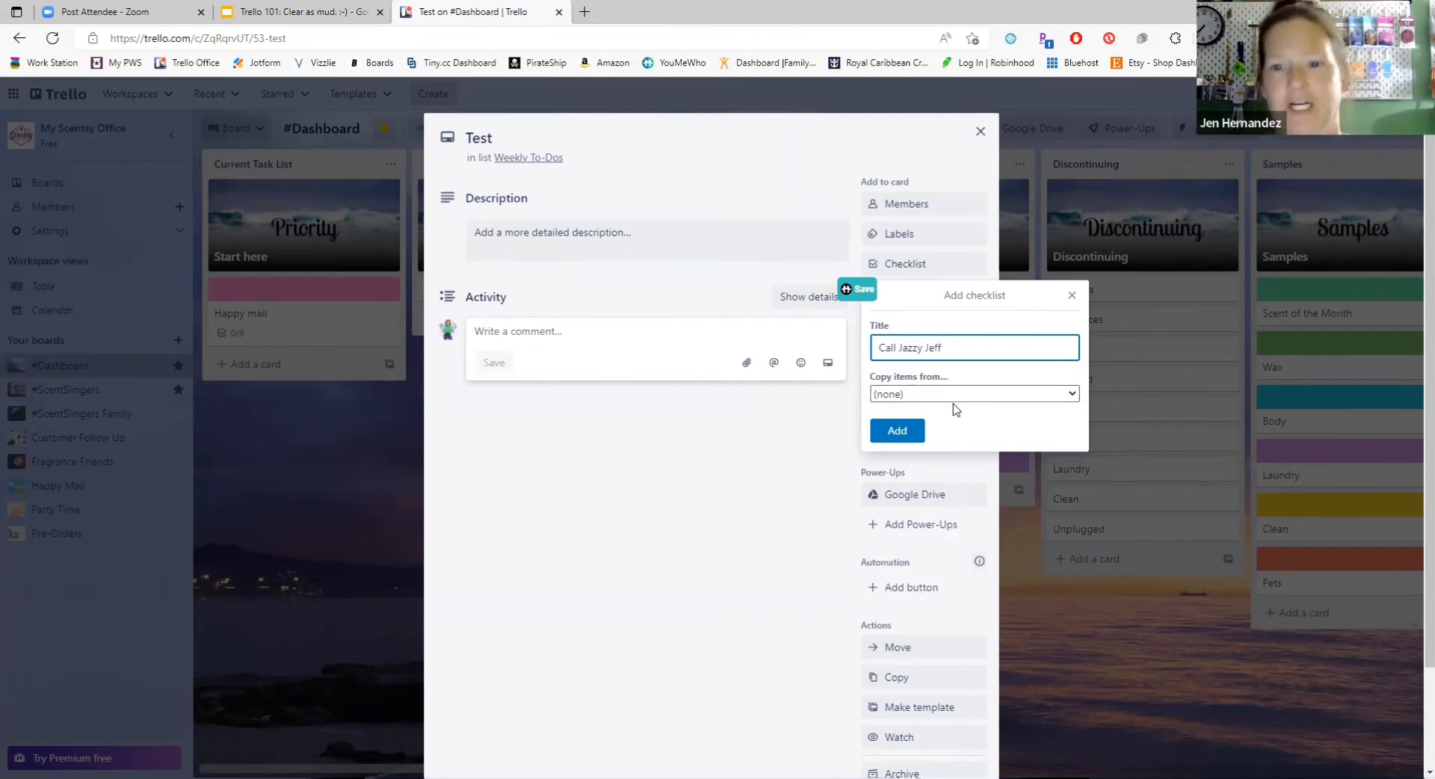
left_click(895, 432)
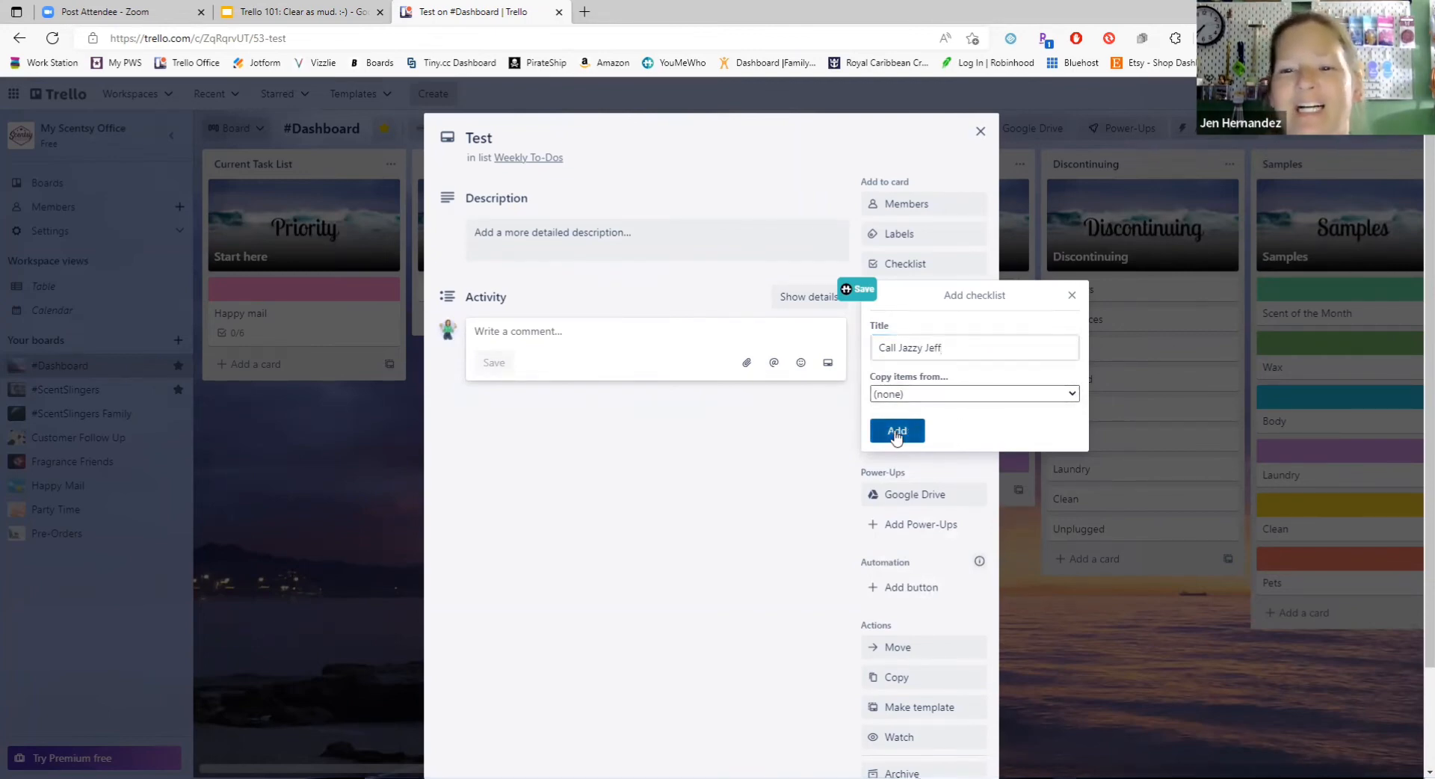
Step: Check the assign and due date options for the new checklist's items, and leave the item entry without adding anything
left_click(684, 383)
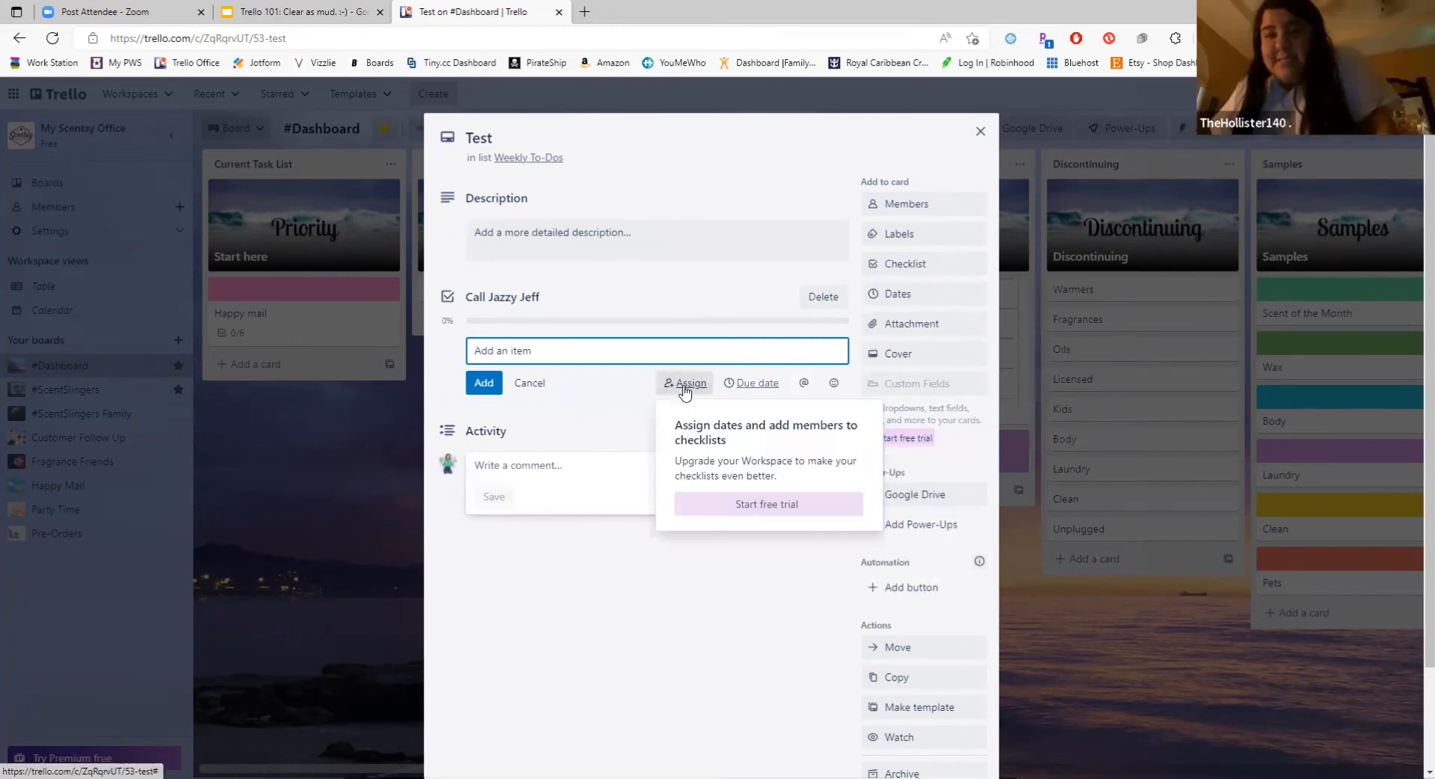
left_click(753, 384)
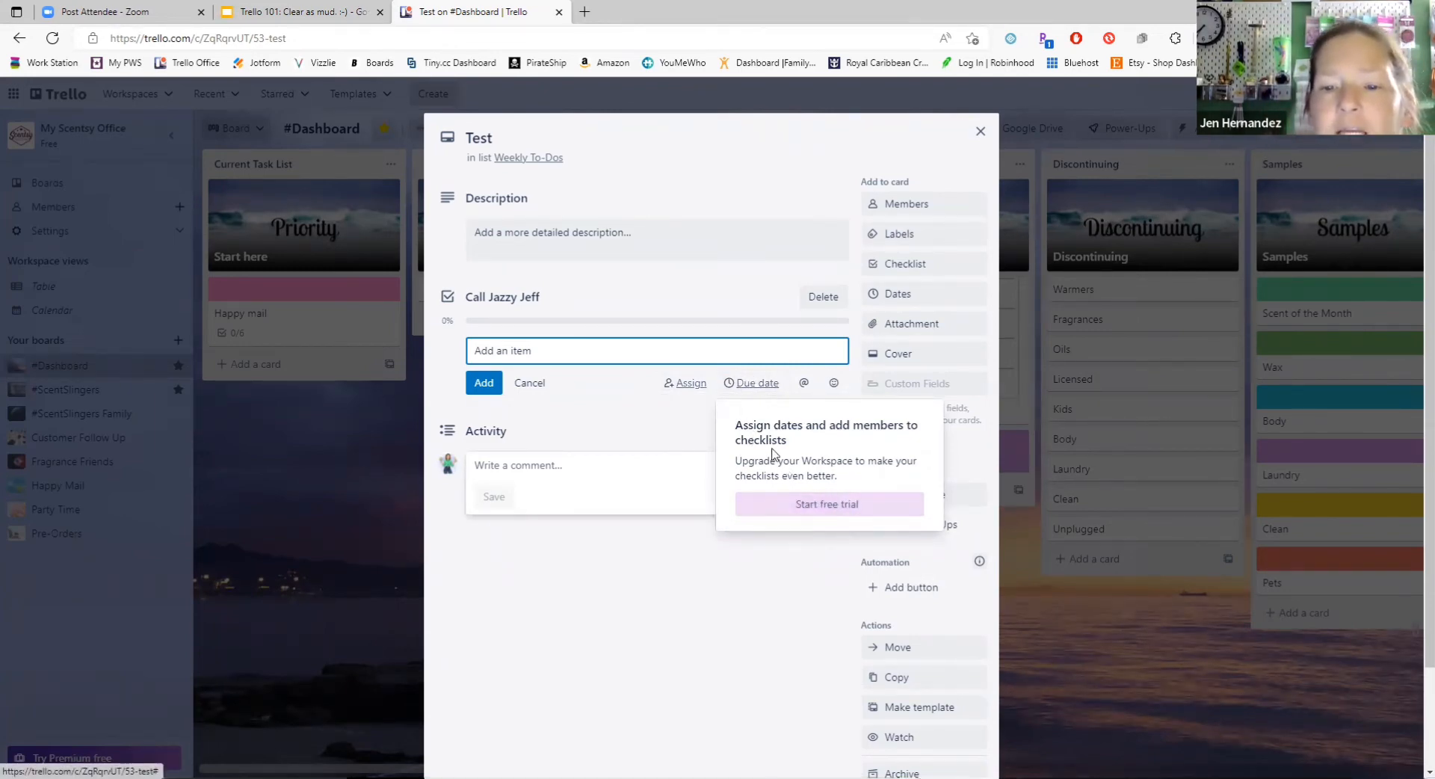
left_click(684, 621)
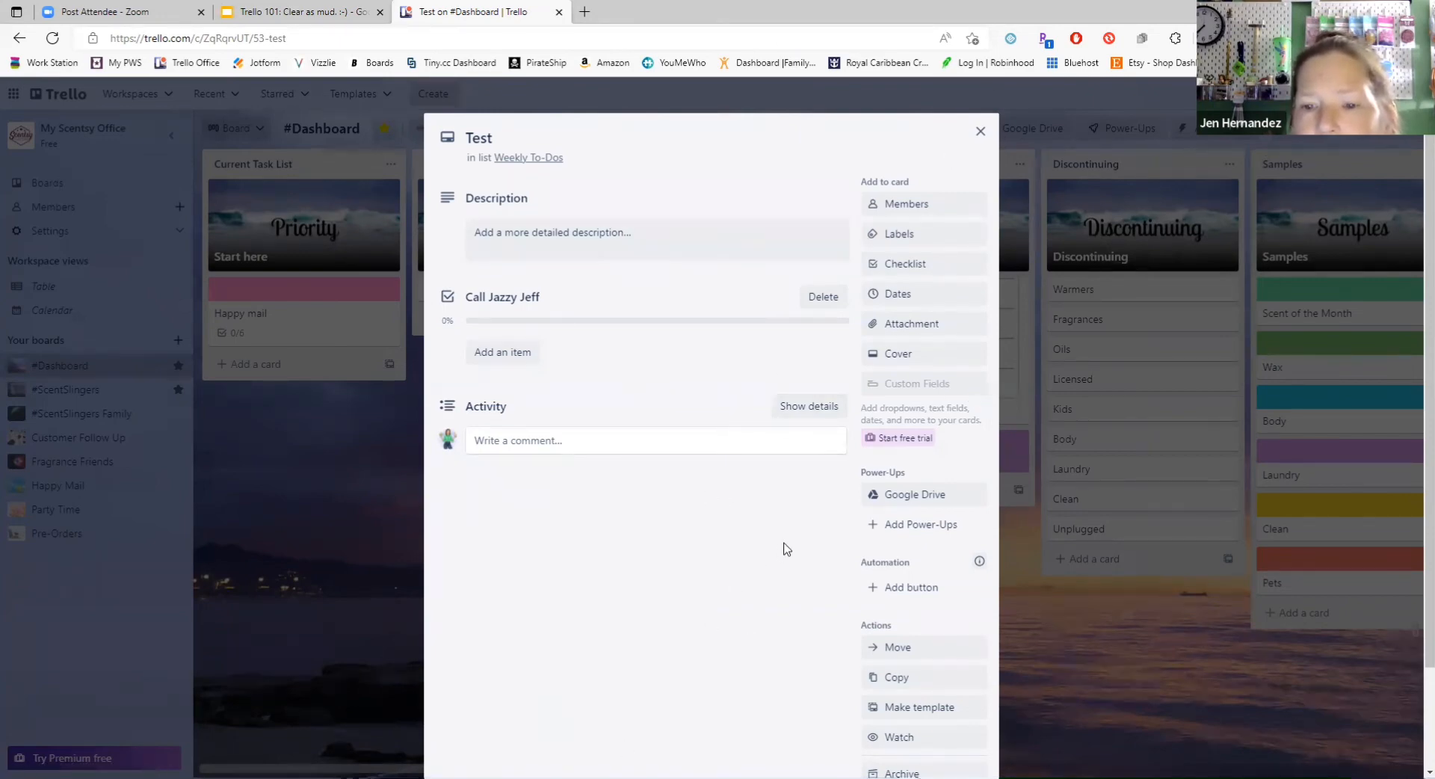
Step: View the Google Drive attachment options of the "Test" card and dismiss them
scroll(785, 548, "down", 2)
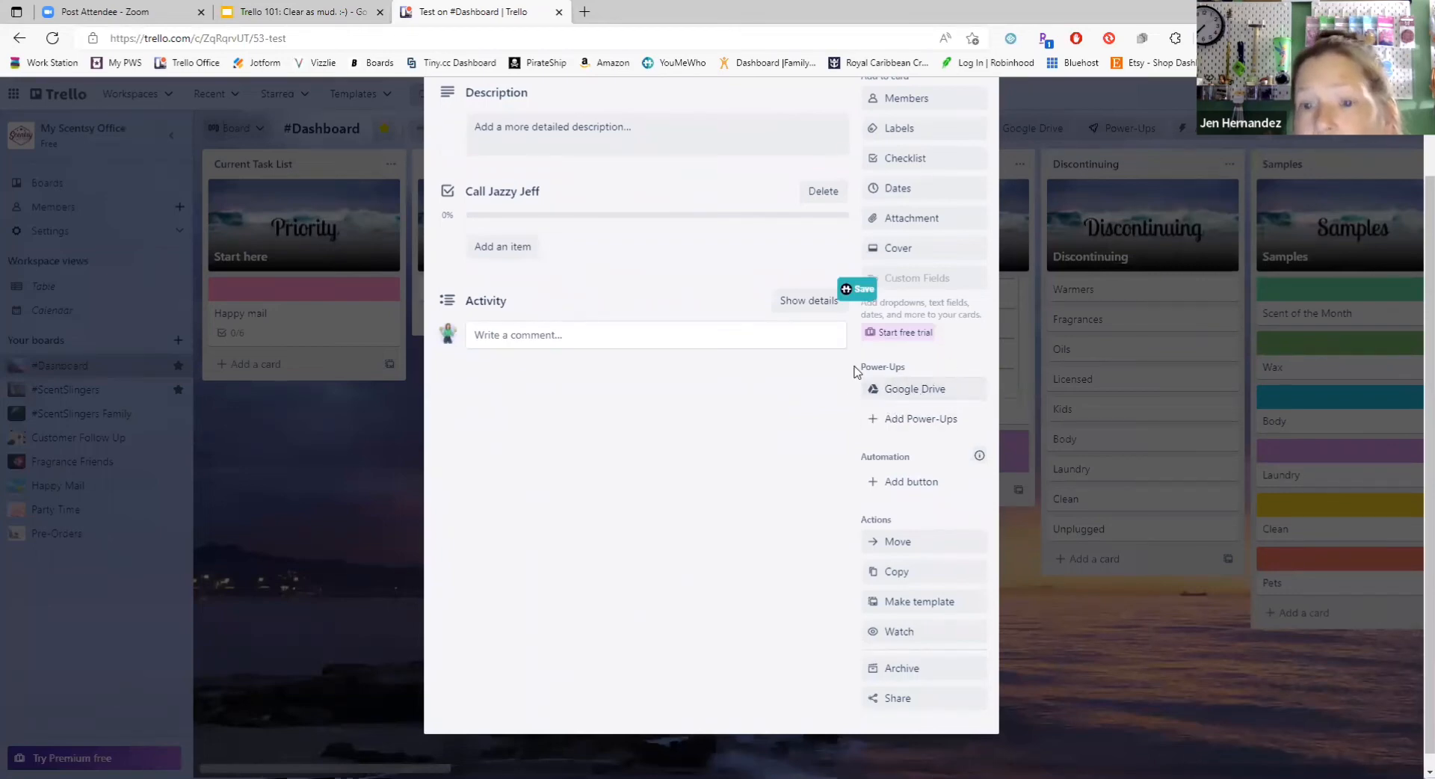
left_click(915, 392)
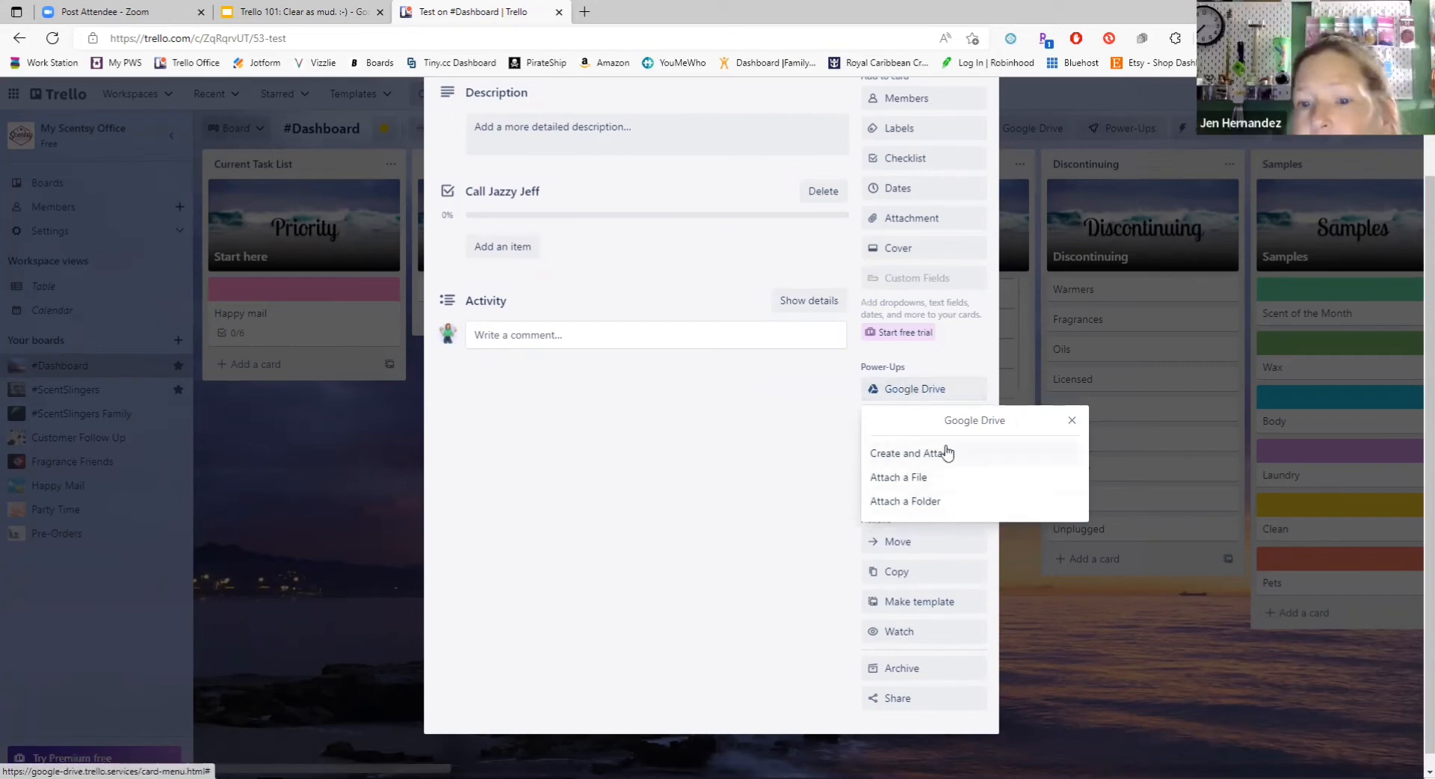
left_click(782, 422)
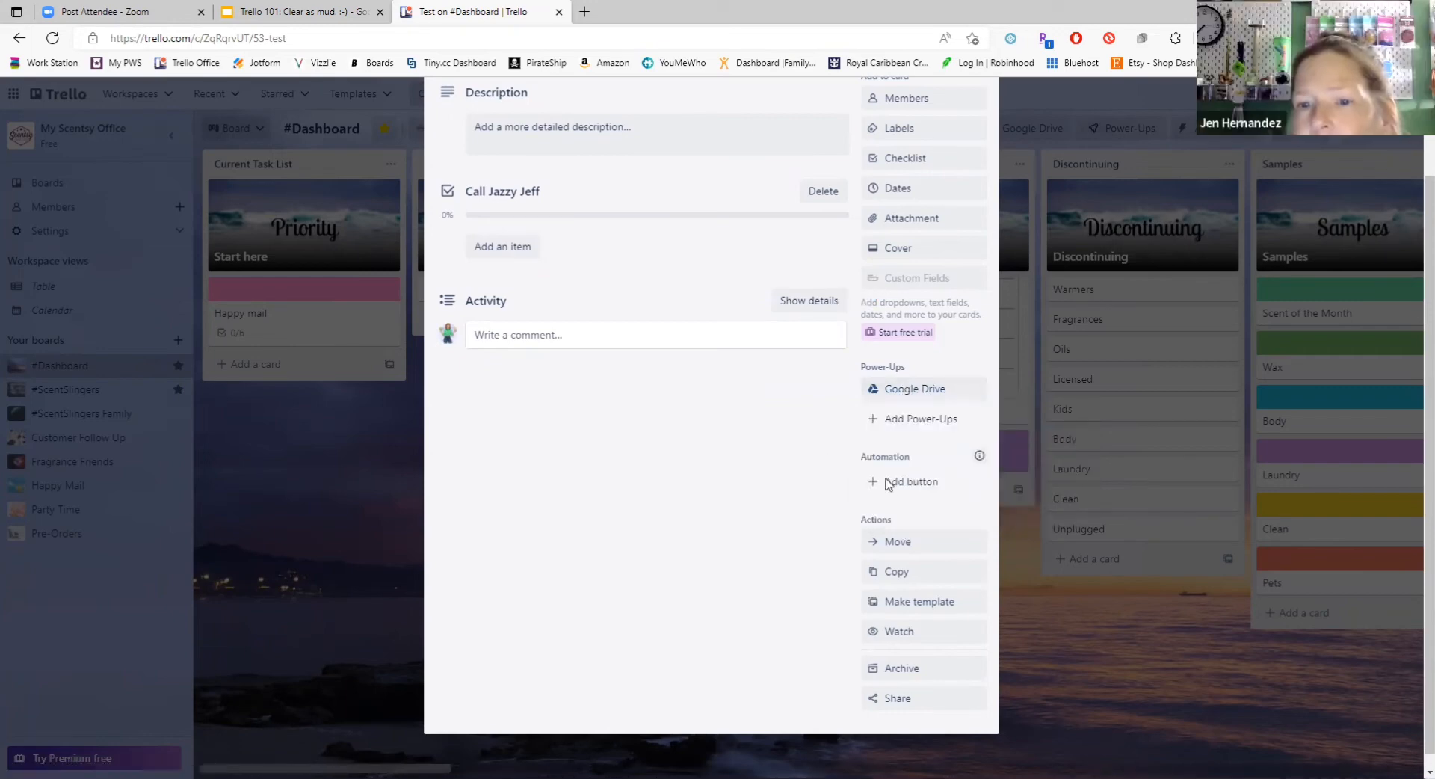
Step: Open the Power-Ups directory from the card and look through the featured, integration and essential Power-Ups
left_click(873, 421)
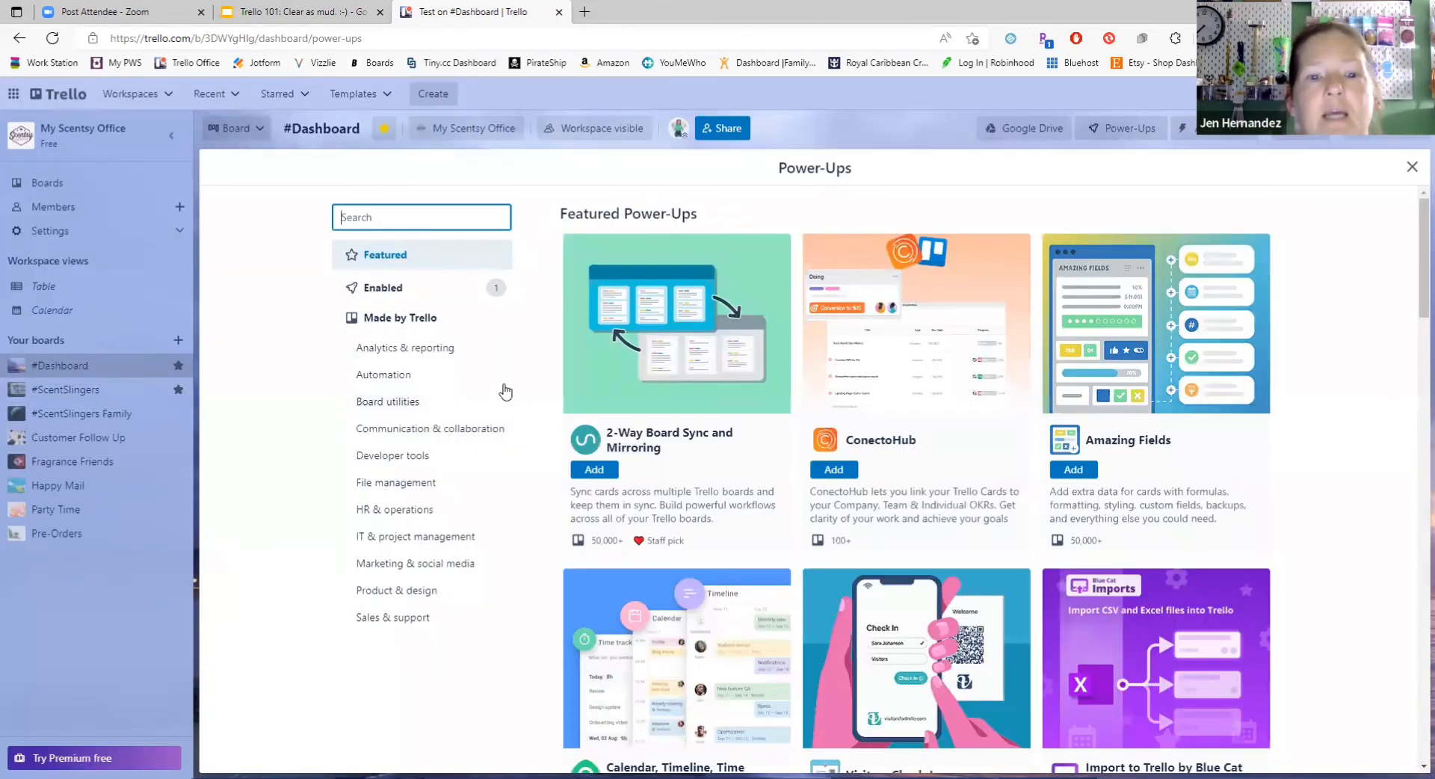
scroll(384, 625, "down", 6)
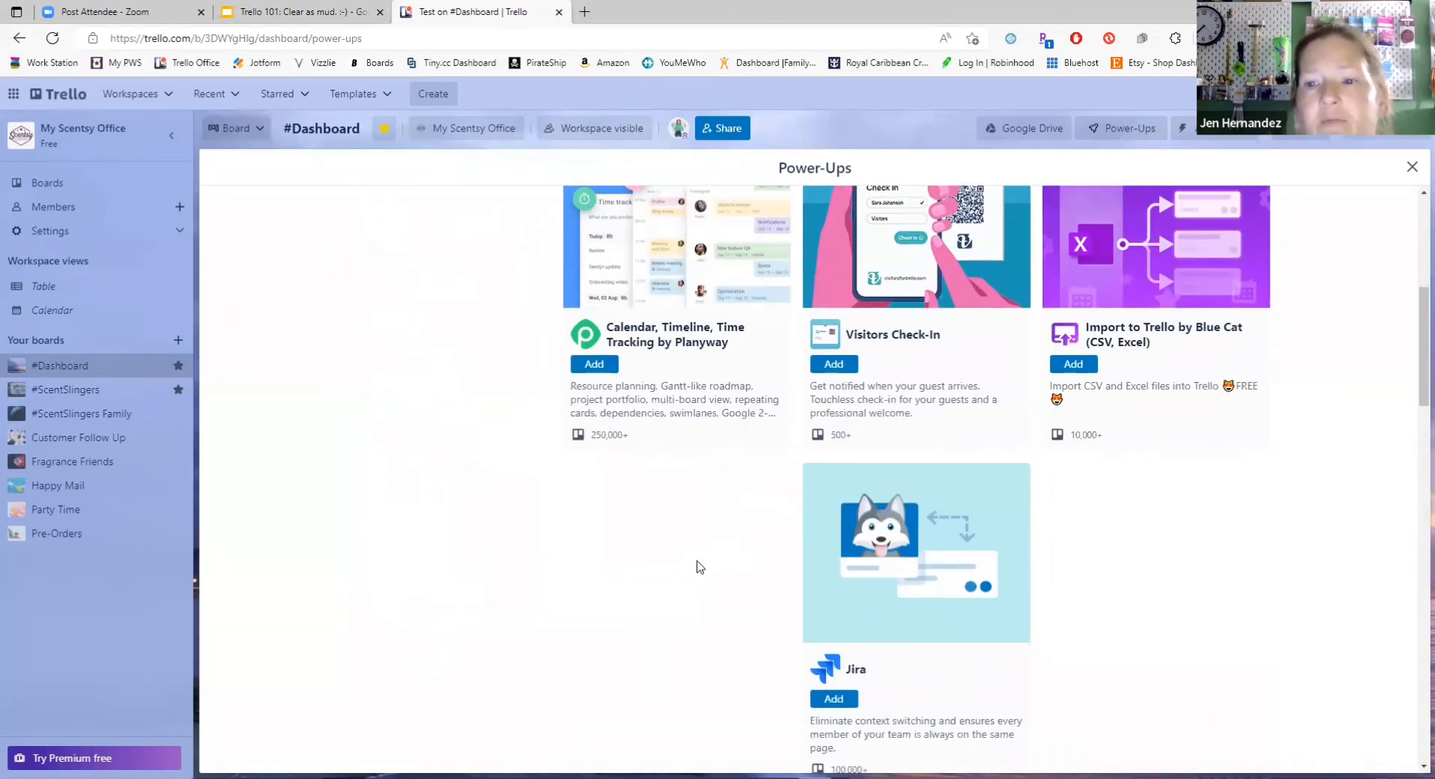
scroll(695, 566, "up", 1)
scroll(696, 565, "up", 2)
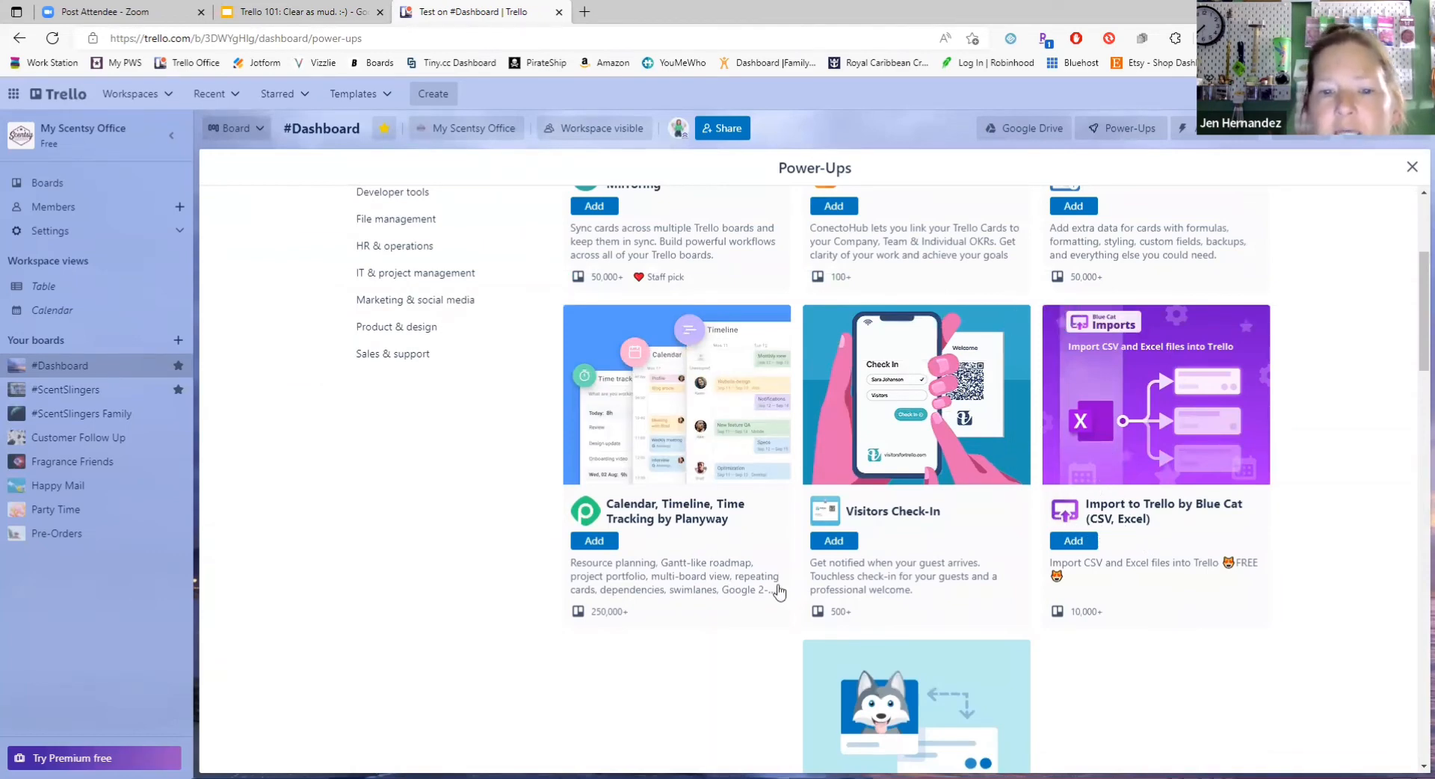
scroll(777, 587, "up", 5)
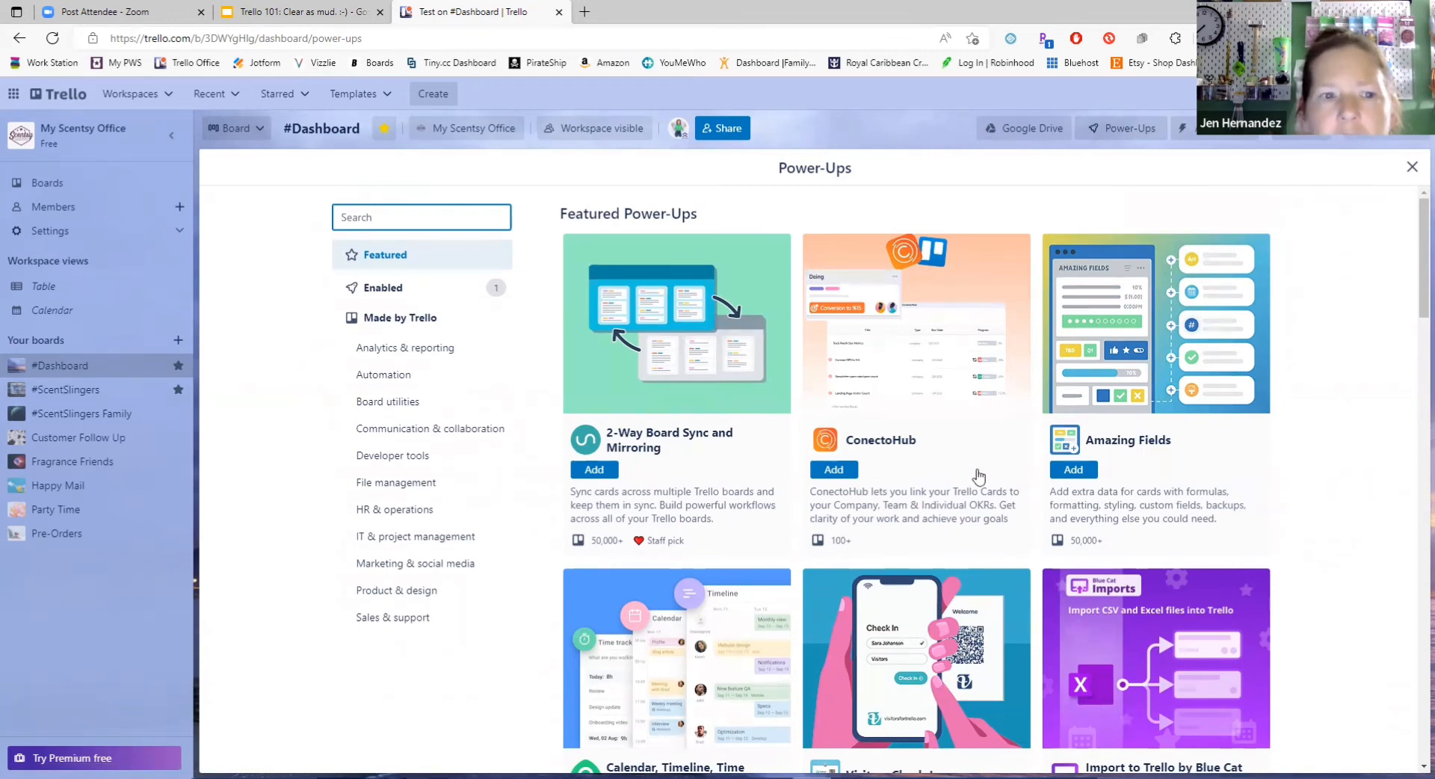
scroll(977, 474, "down", 1)
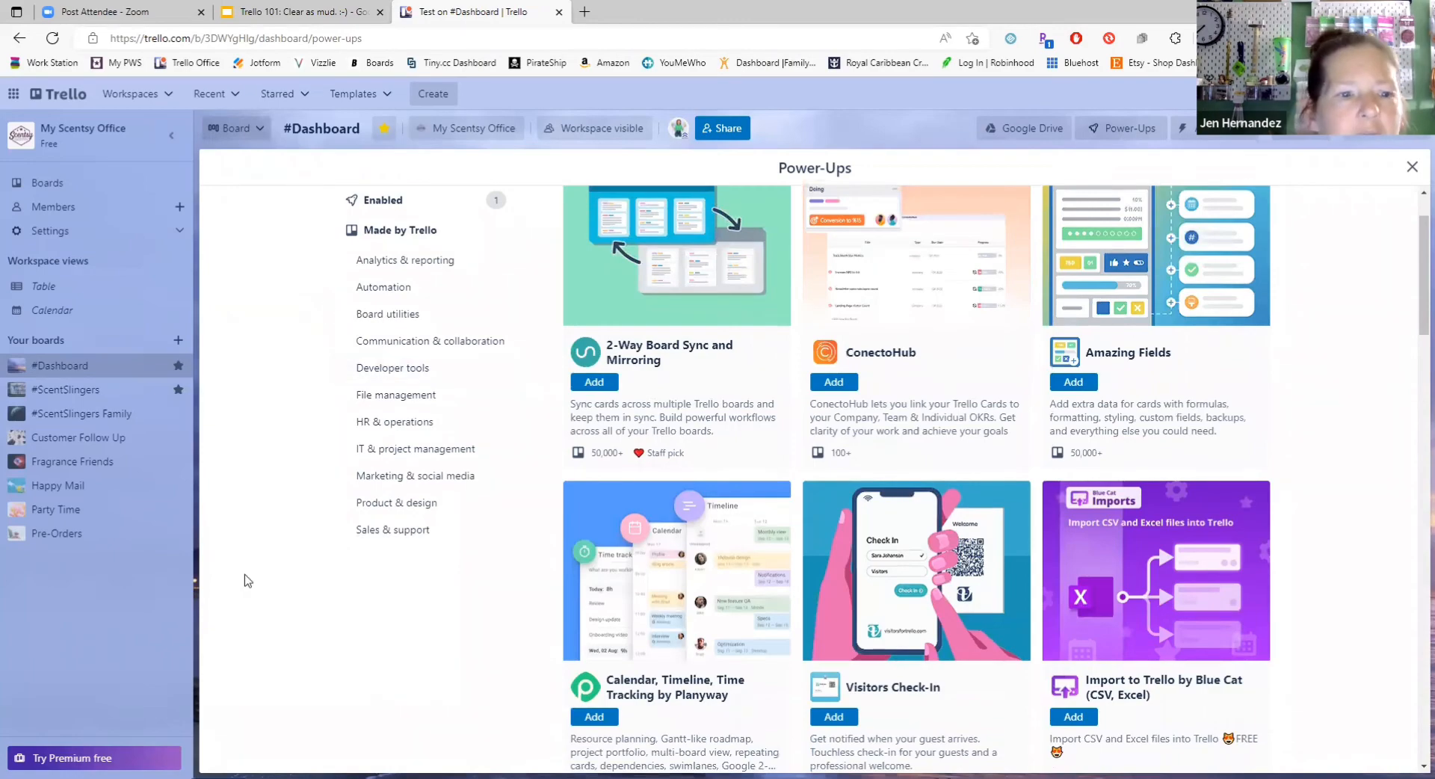
scroll(459, 566, "down", 2)
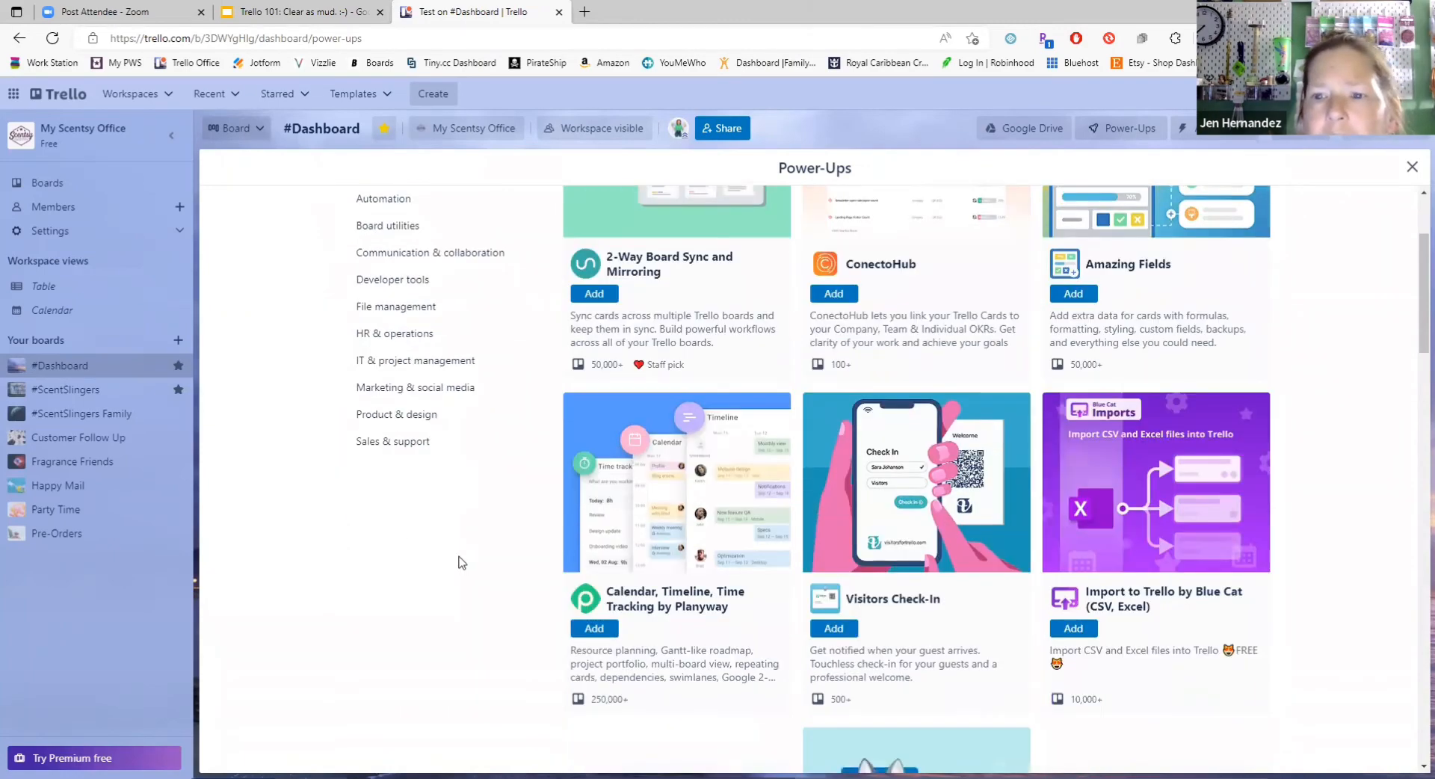
scroll(461, 563, "down", 4)
scroll(462, 561, "down", 6)
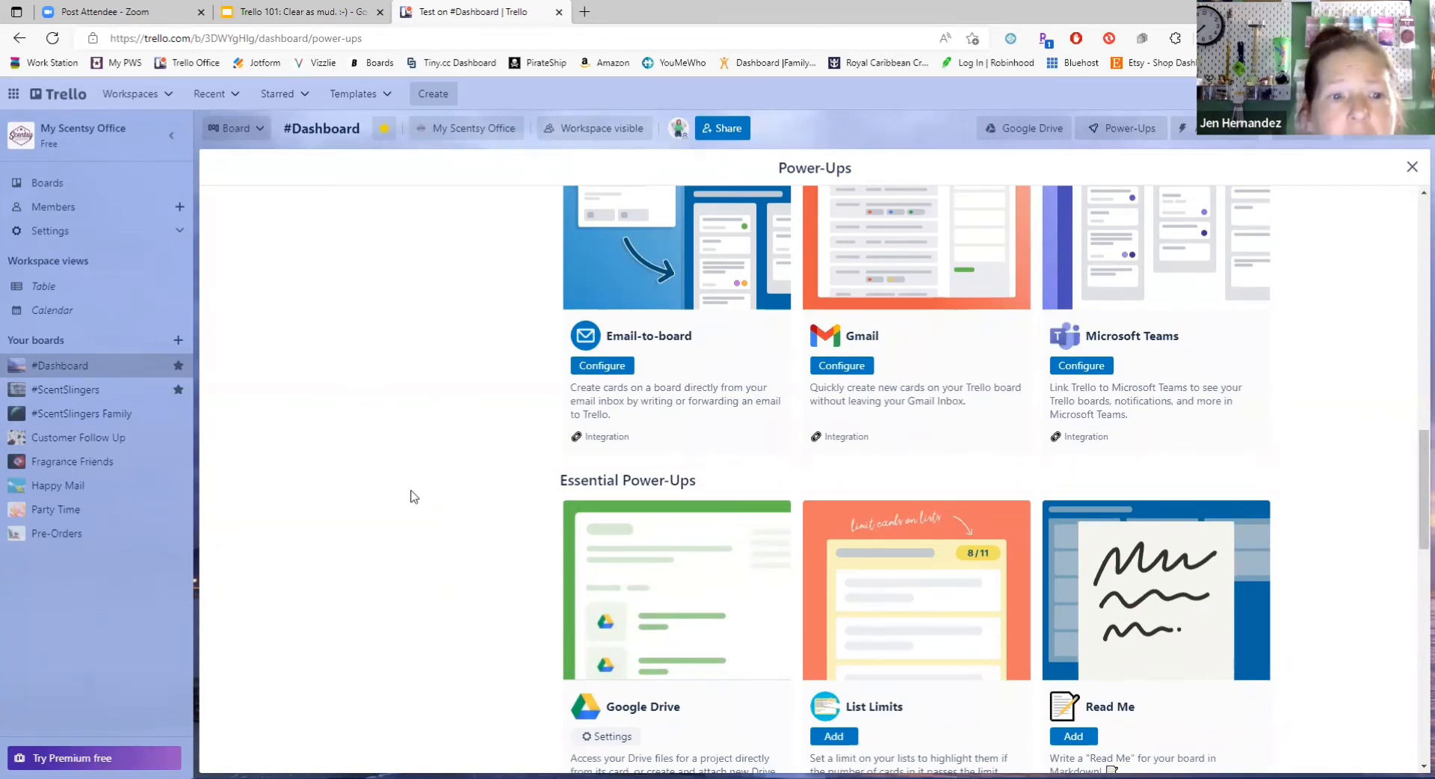
scroll(567, 489, "down", 2)
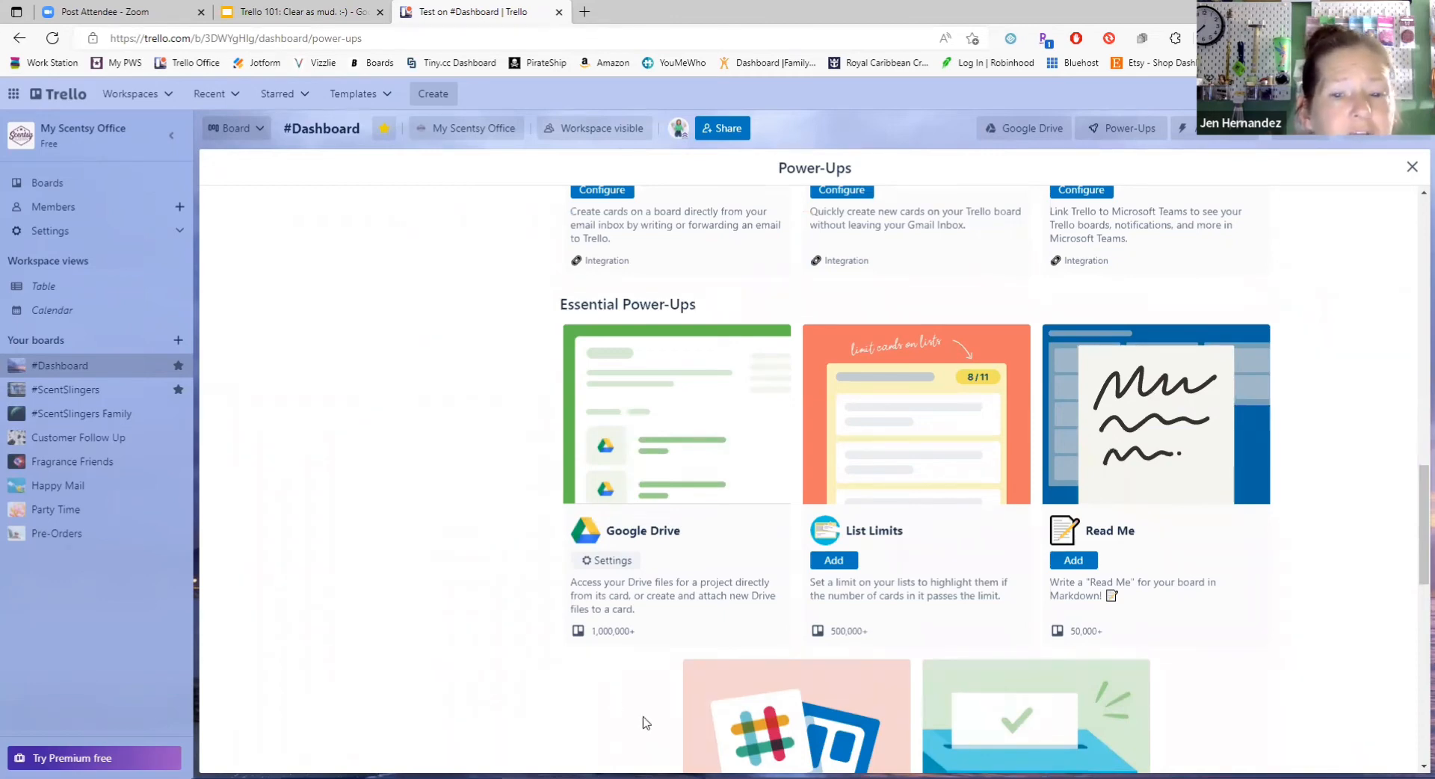
Step: View the Pre-Orders board with its board menu closed, and open the Fragrance Friends board
left_click(58, 538)
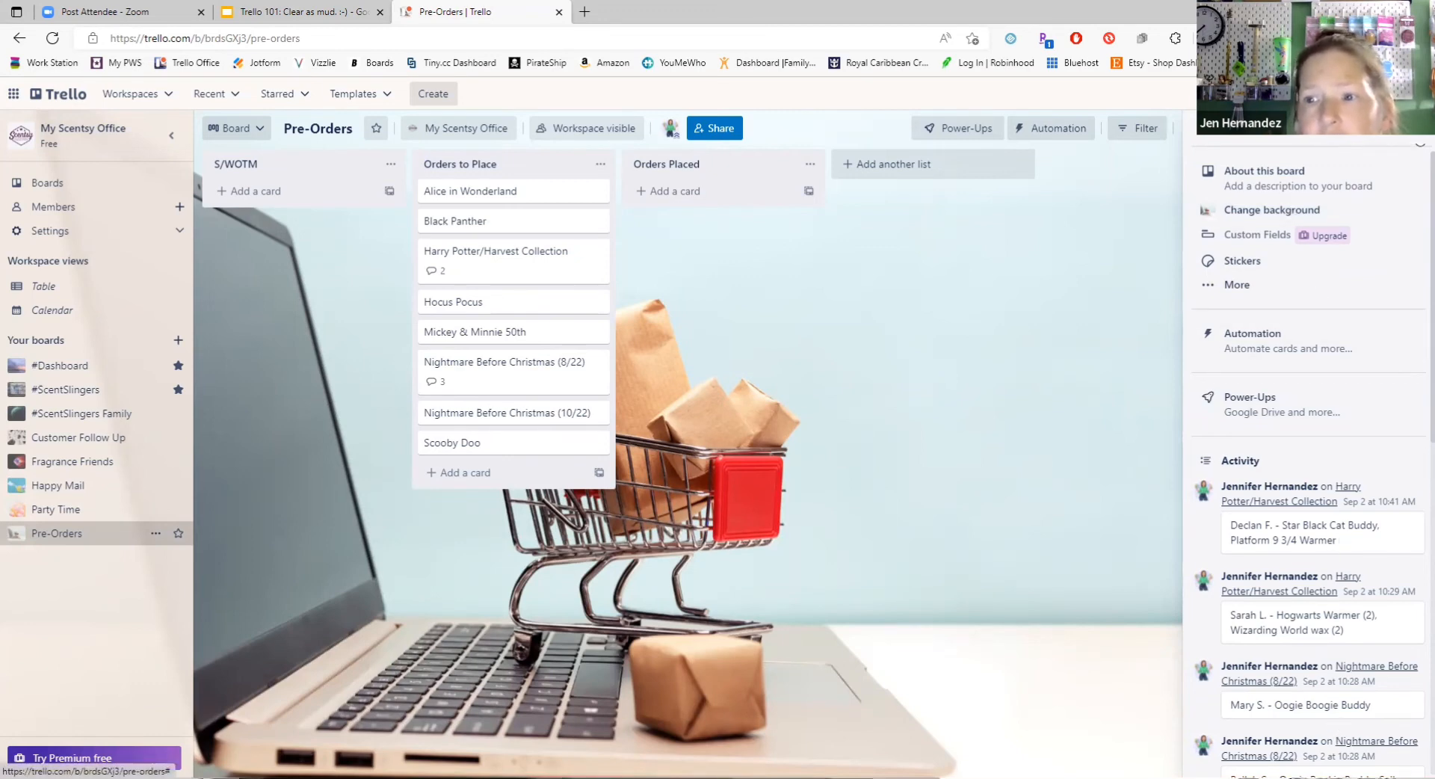
left_click(1412, 146)
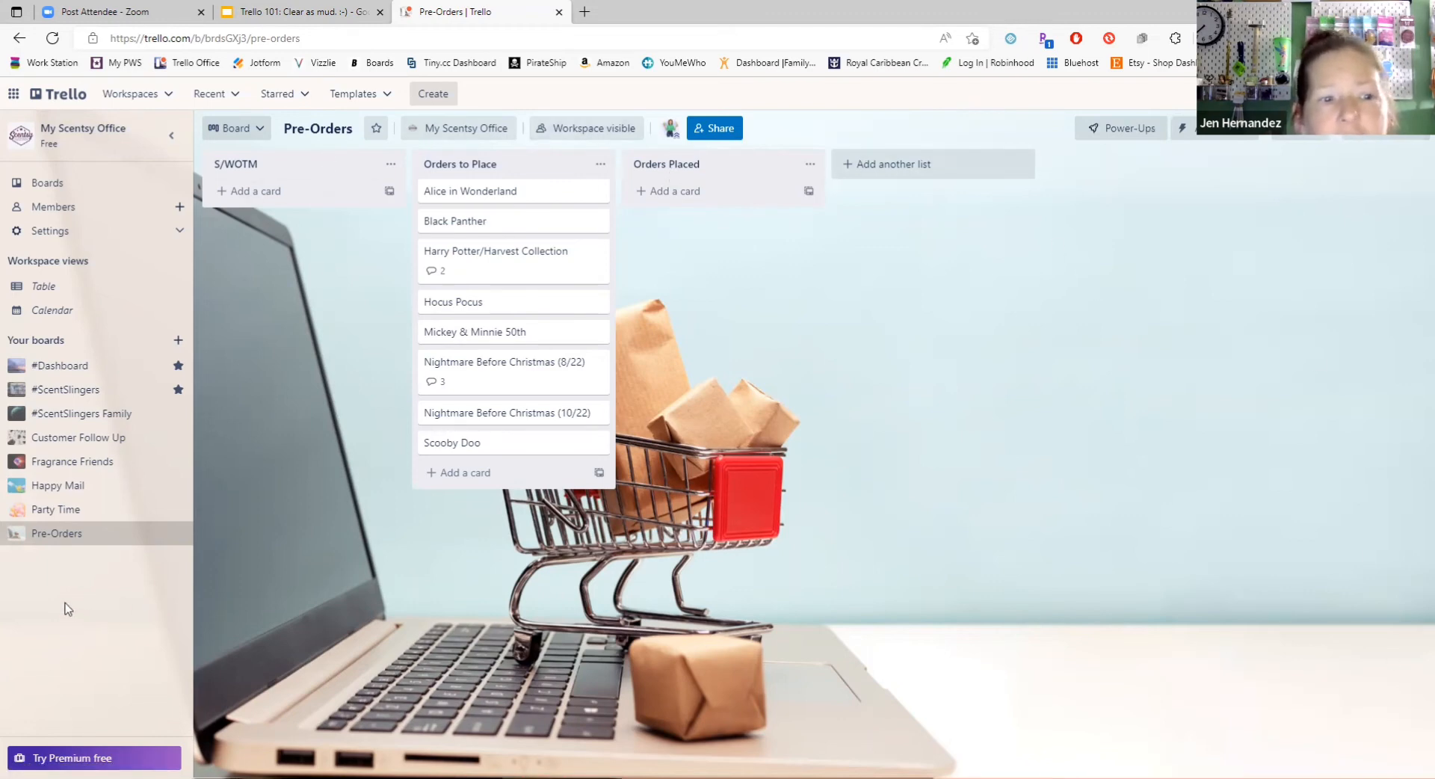
left_click(73, 464)
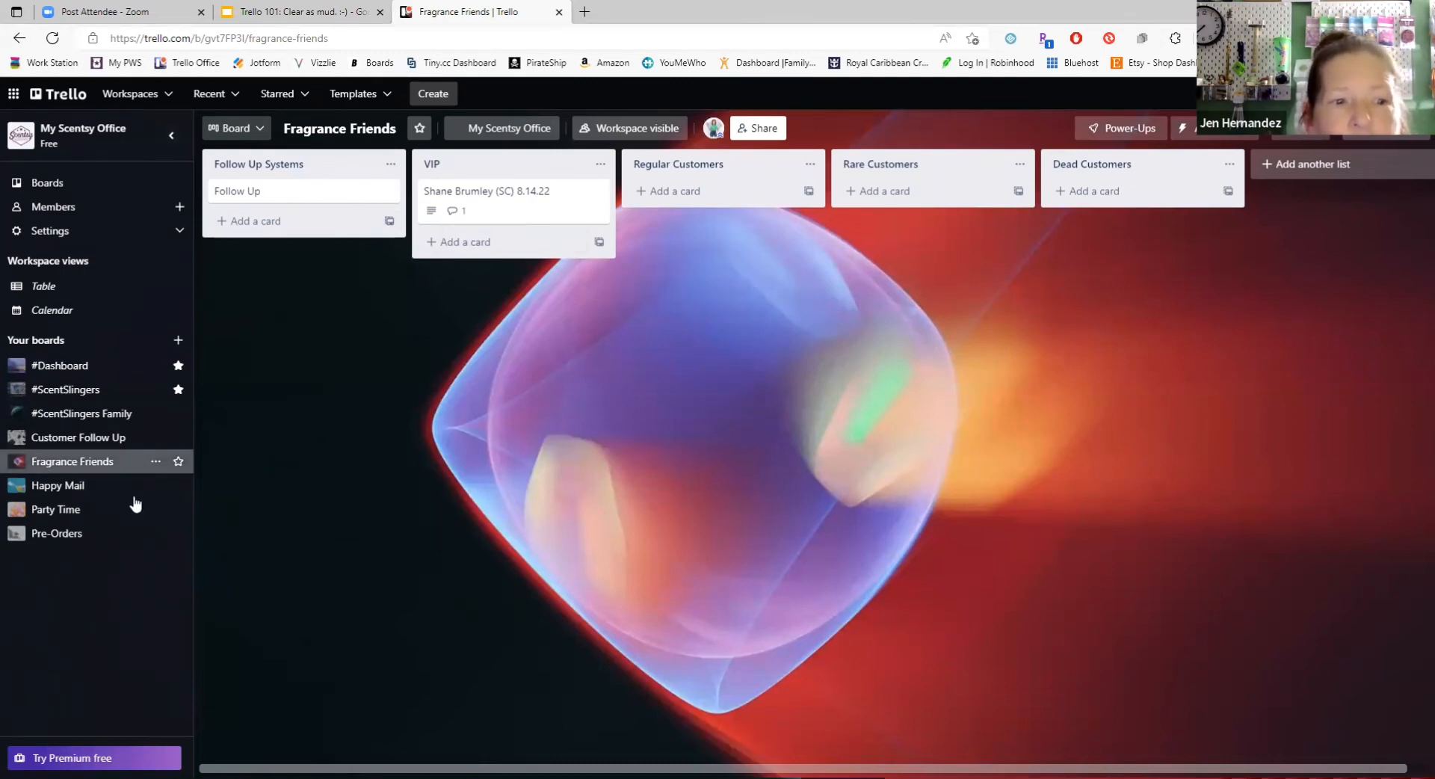
Step: View the Party Time board with its board menu closed, and open the #ScentSlingers Family board to view its team lists
left_click(55, 514)
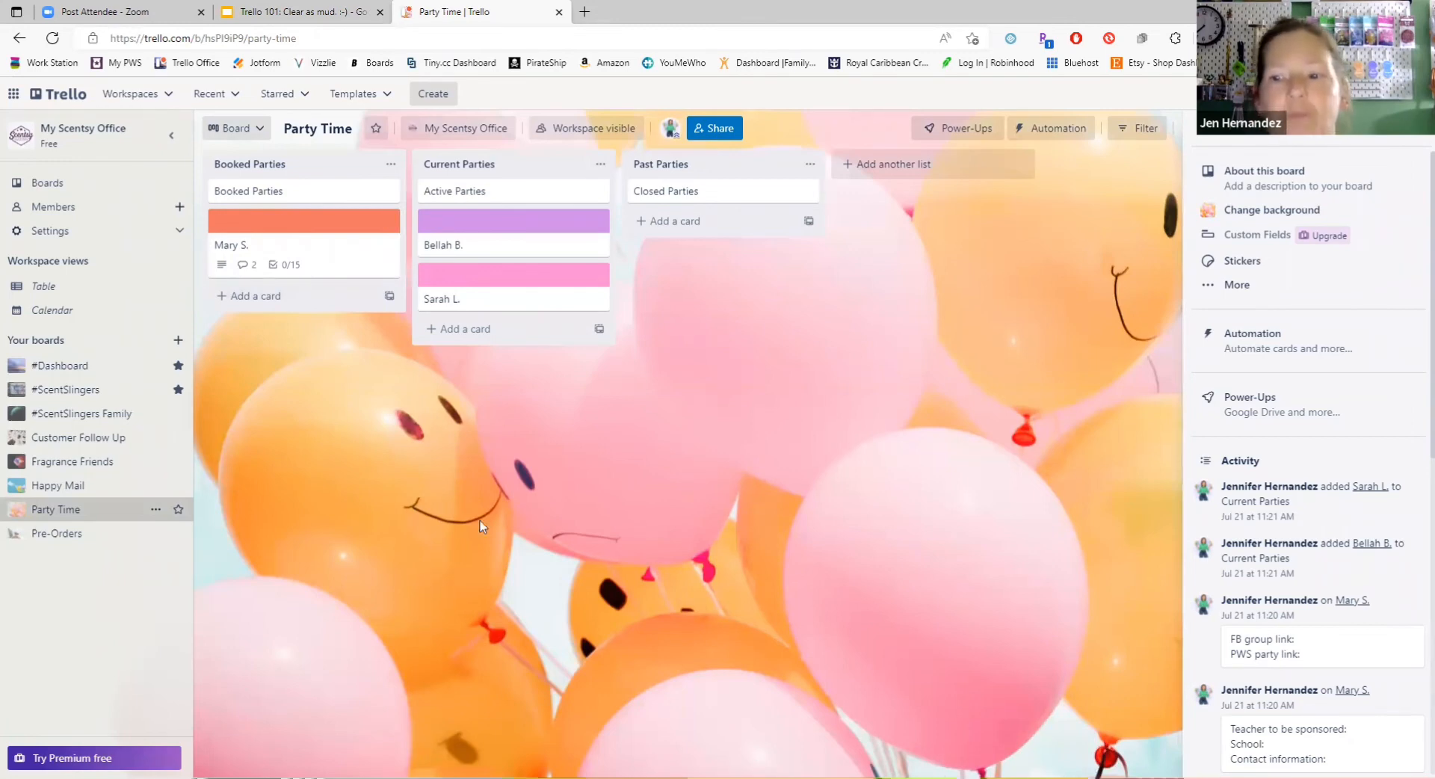
left_click(1419, 130)
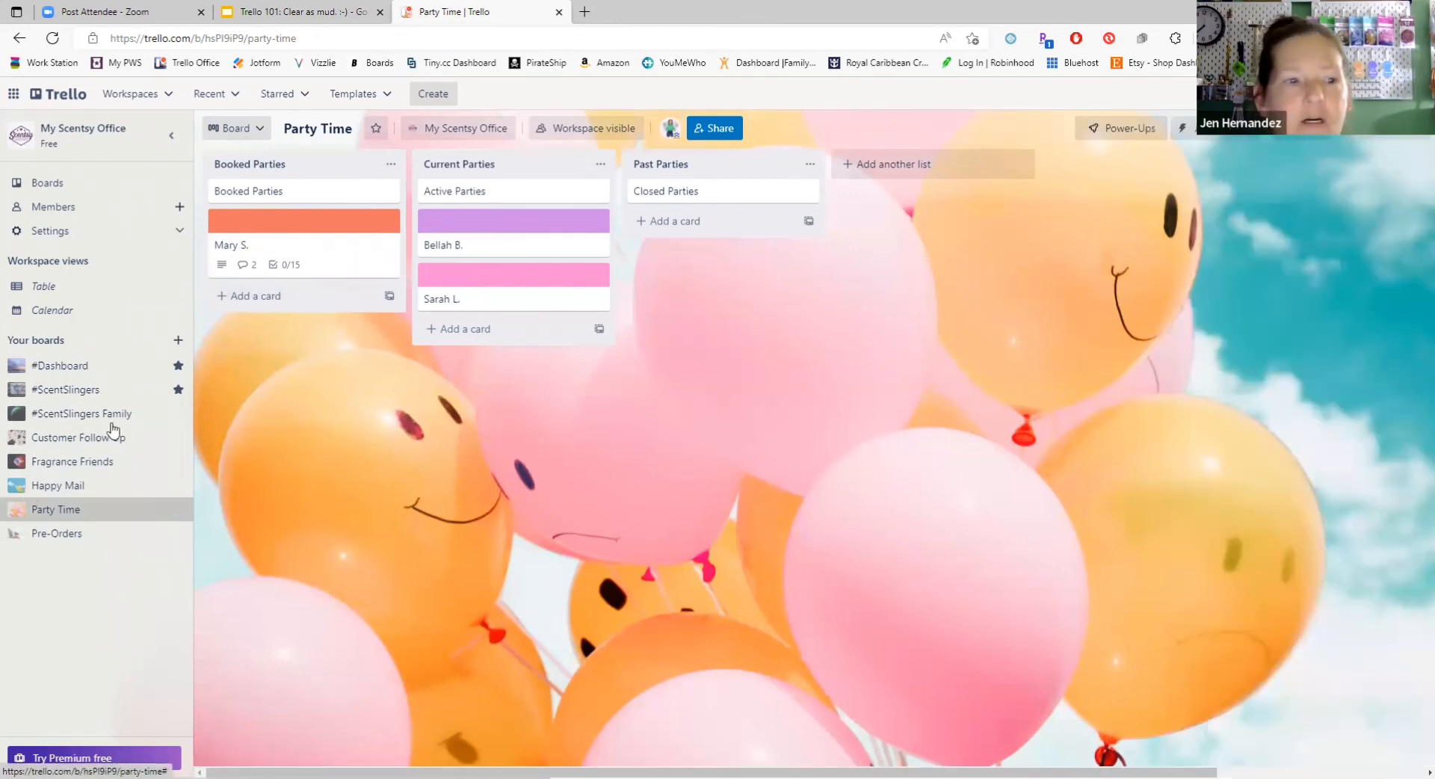
left_click(69, 420)
right_click(68, 413)
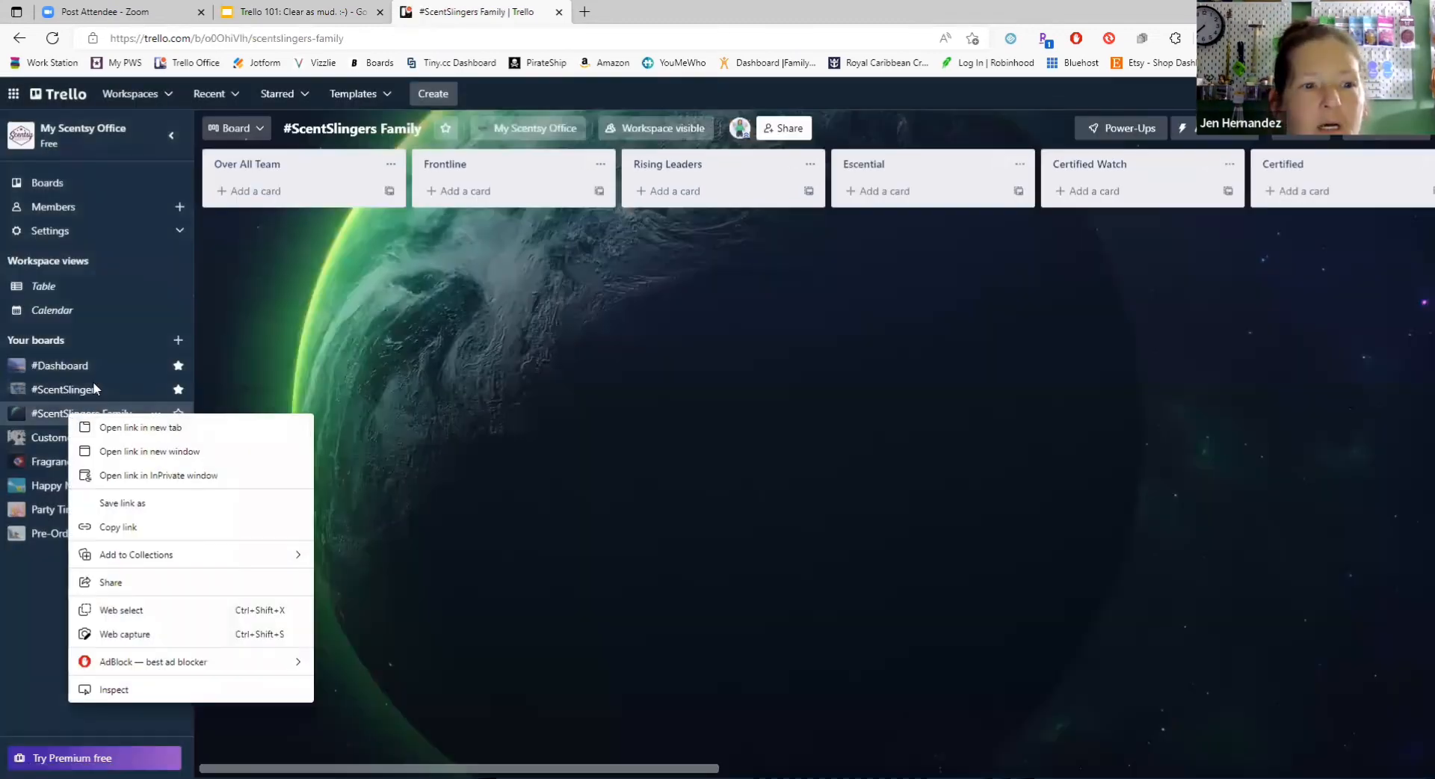
left_click(276, 368)
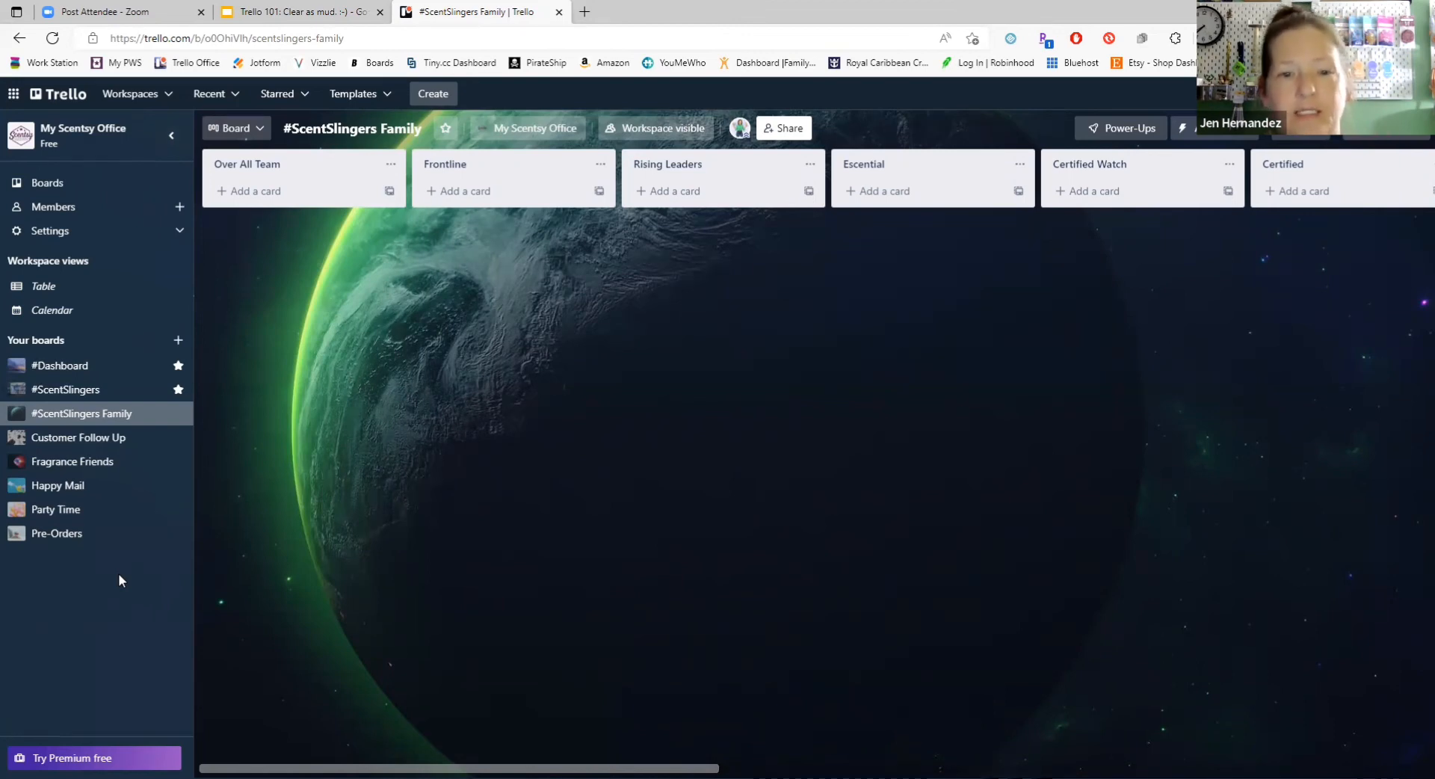
Step: Look through the My Scentsy Office workspace's Calendar and Table views, its members page and its settings options
left_click(52, 312)
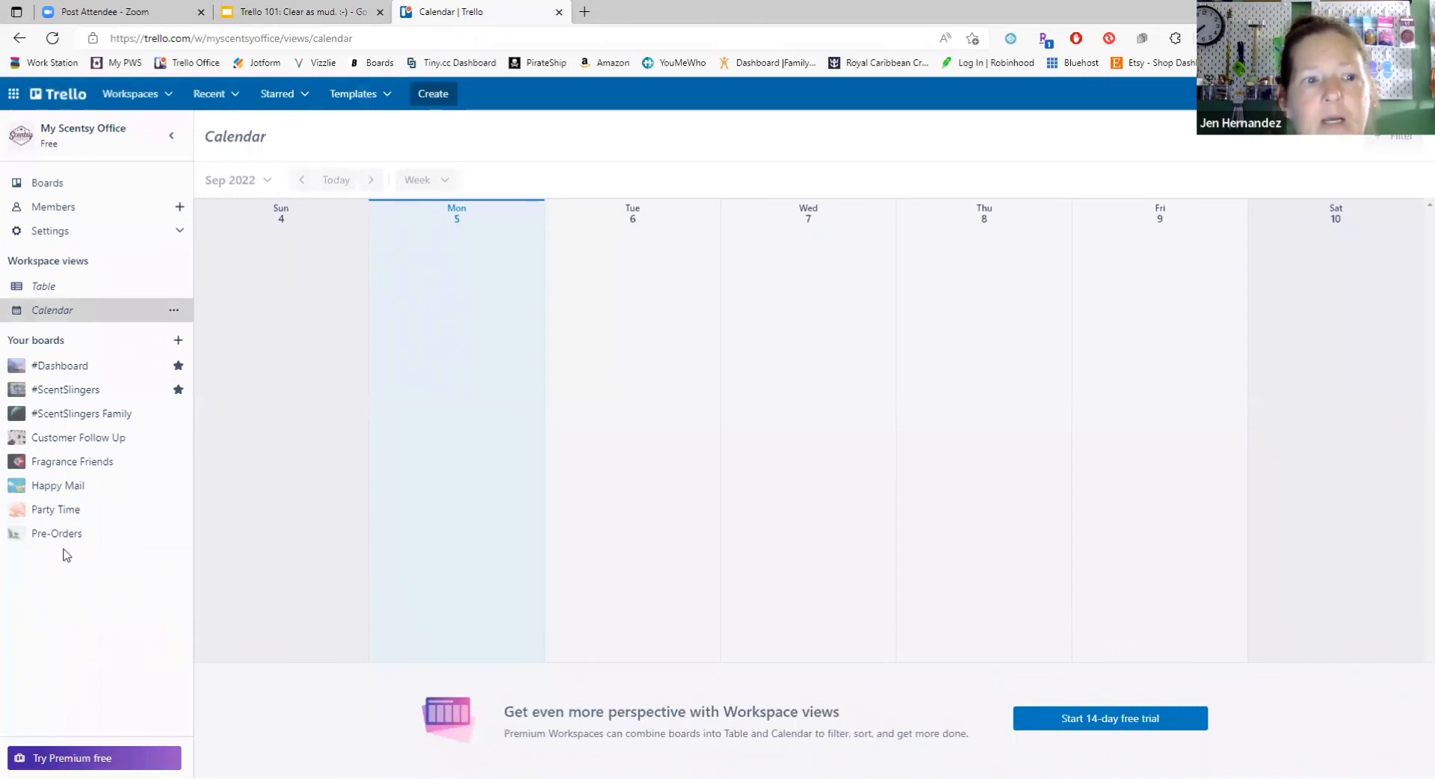
left_click(43, 287)
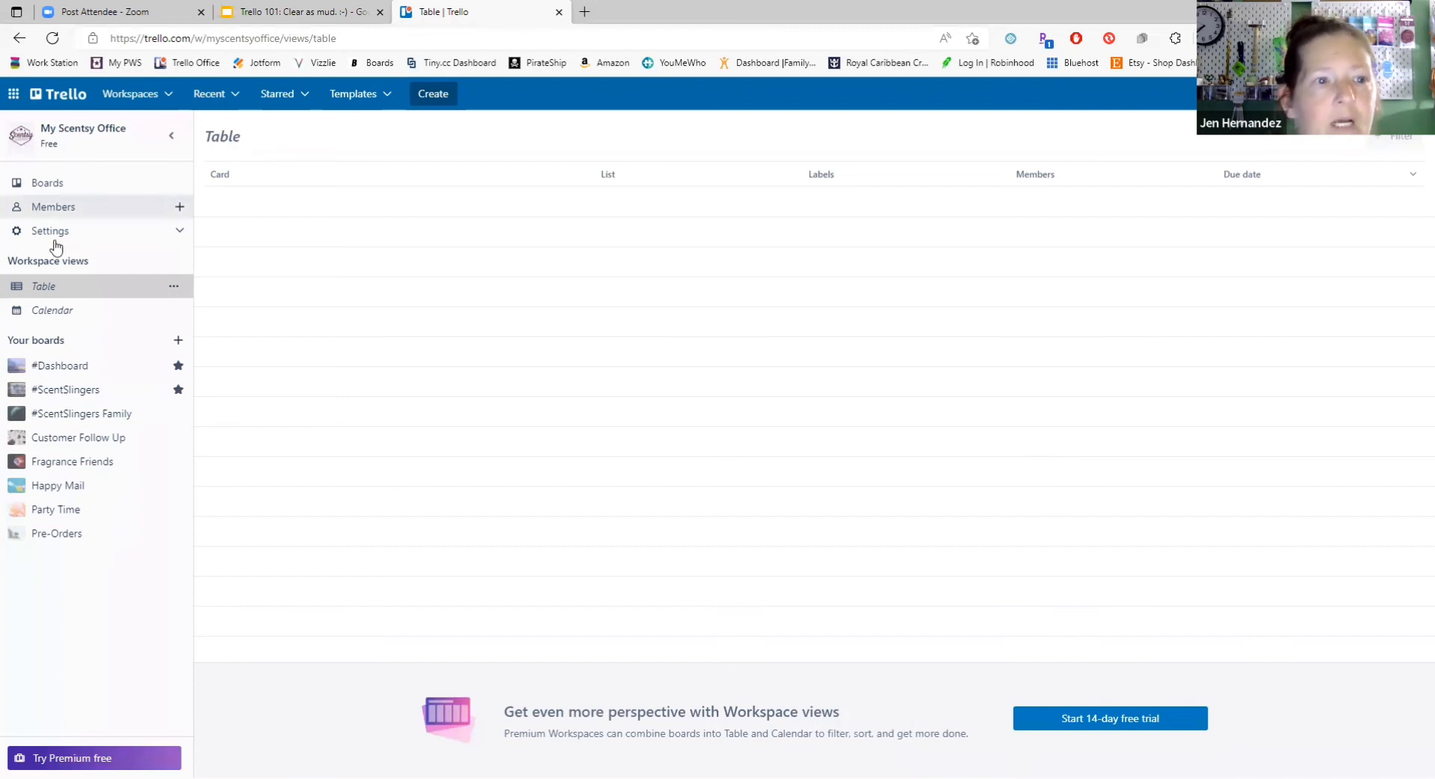
left_click(49, 210)
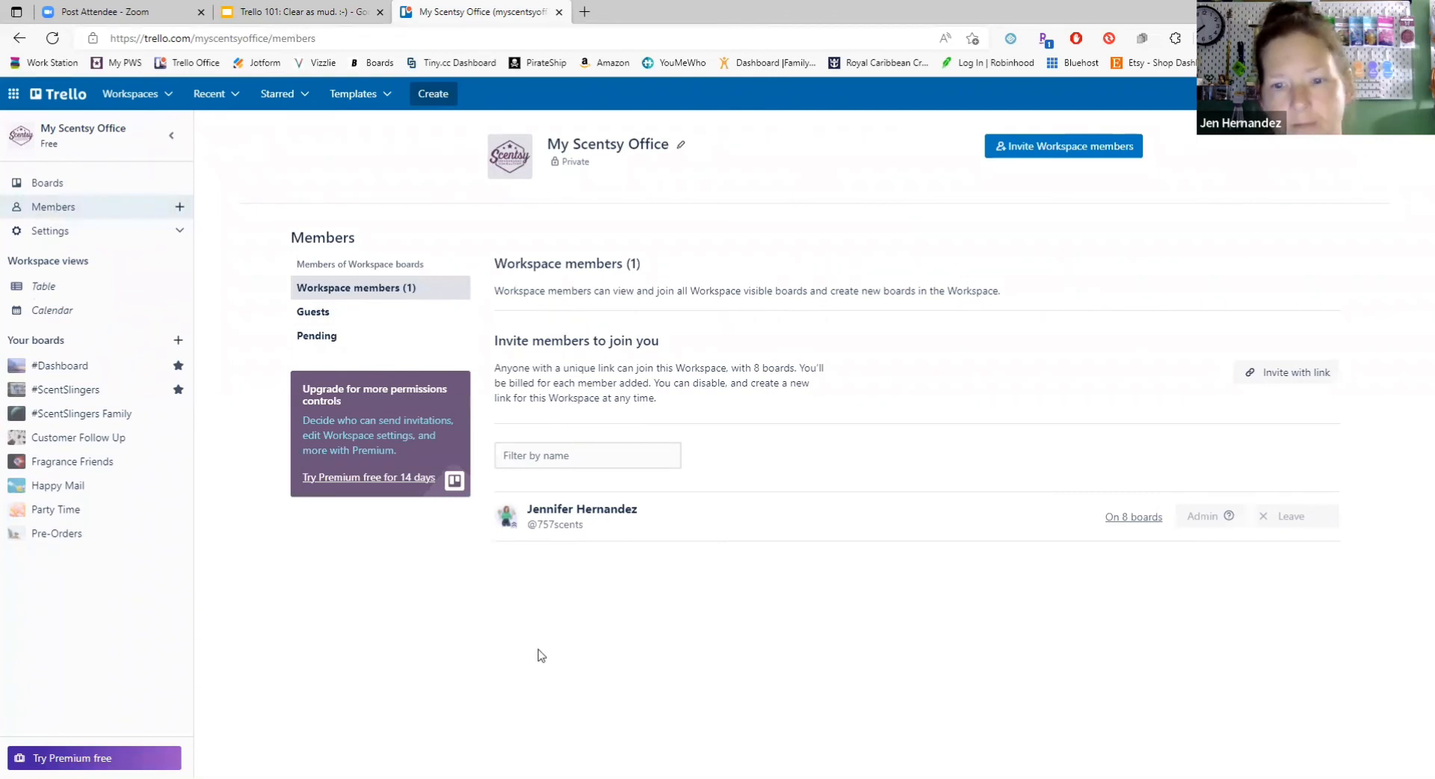
left_click(52, 235)
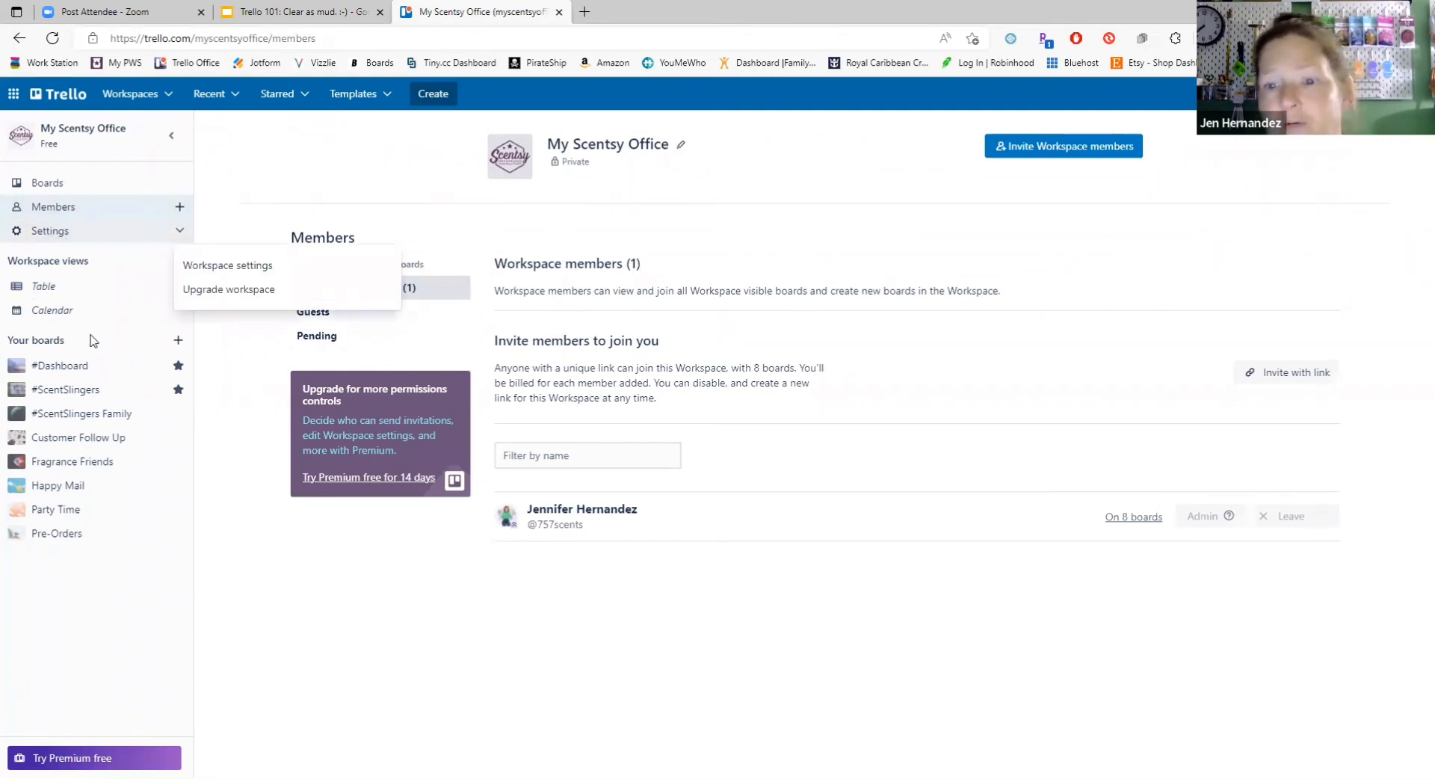
left_click(458, 652)
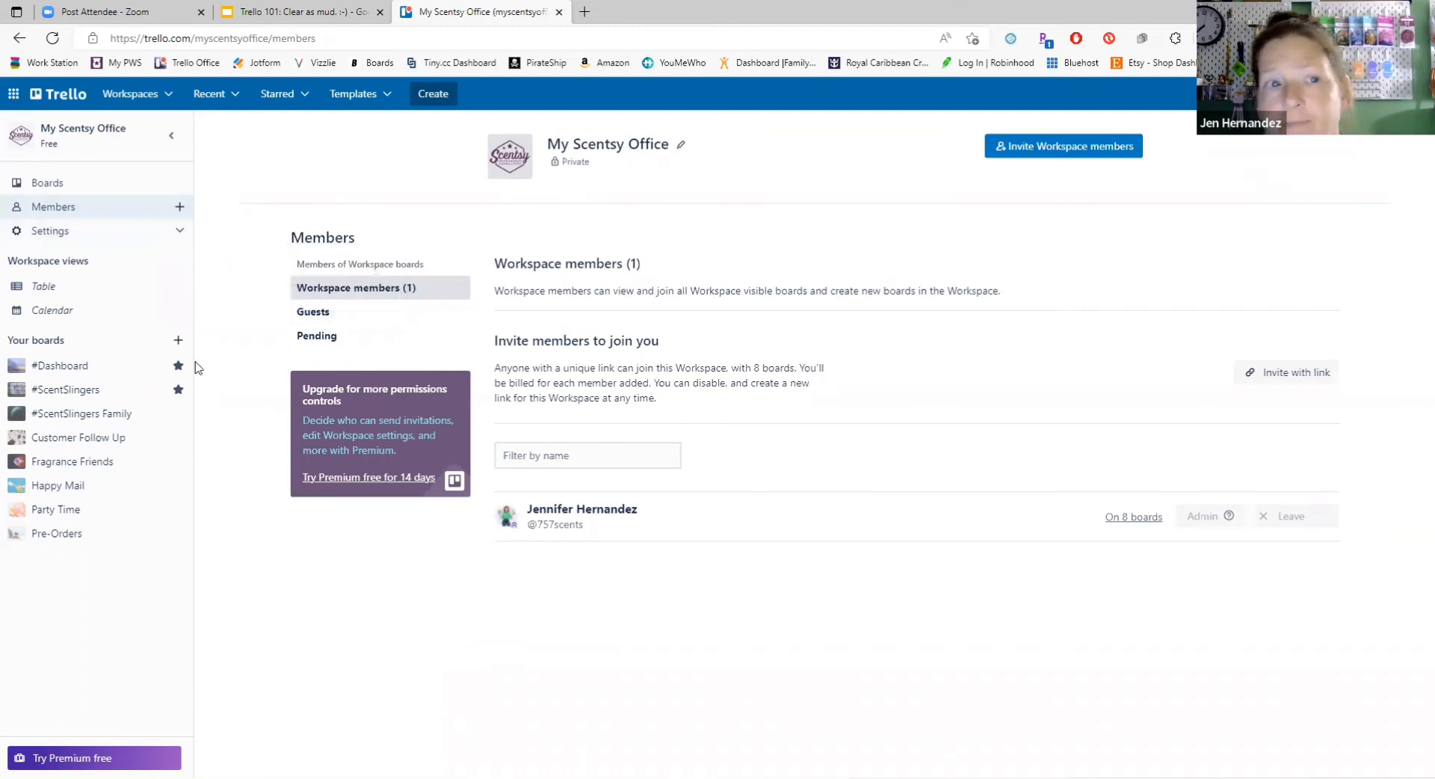
Step: Switch to the "Trello 101: Clear as mud. :-)" presentation in Google Slides and show slide 6, "Starting a new Workstation"
left_click(274, 10)
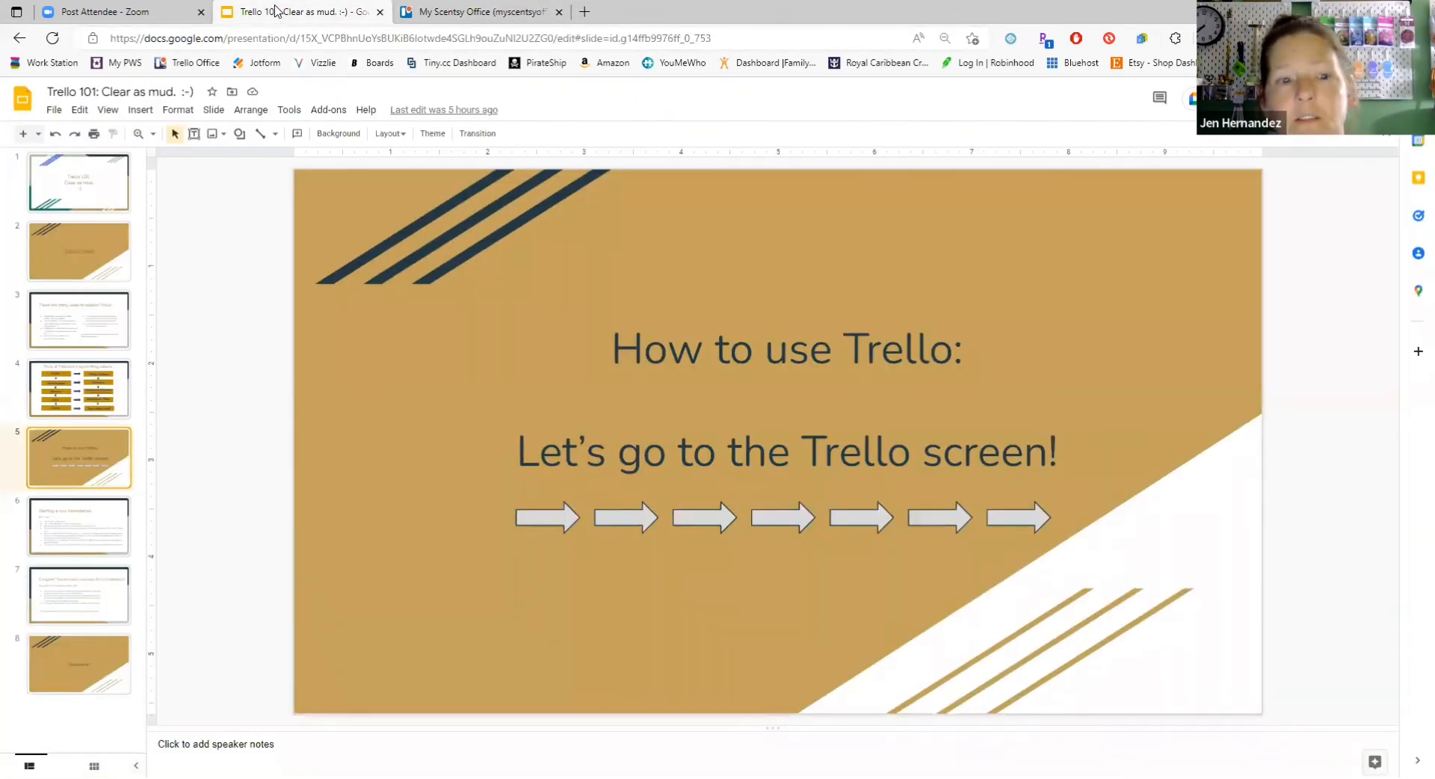
left_click(74, 532)
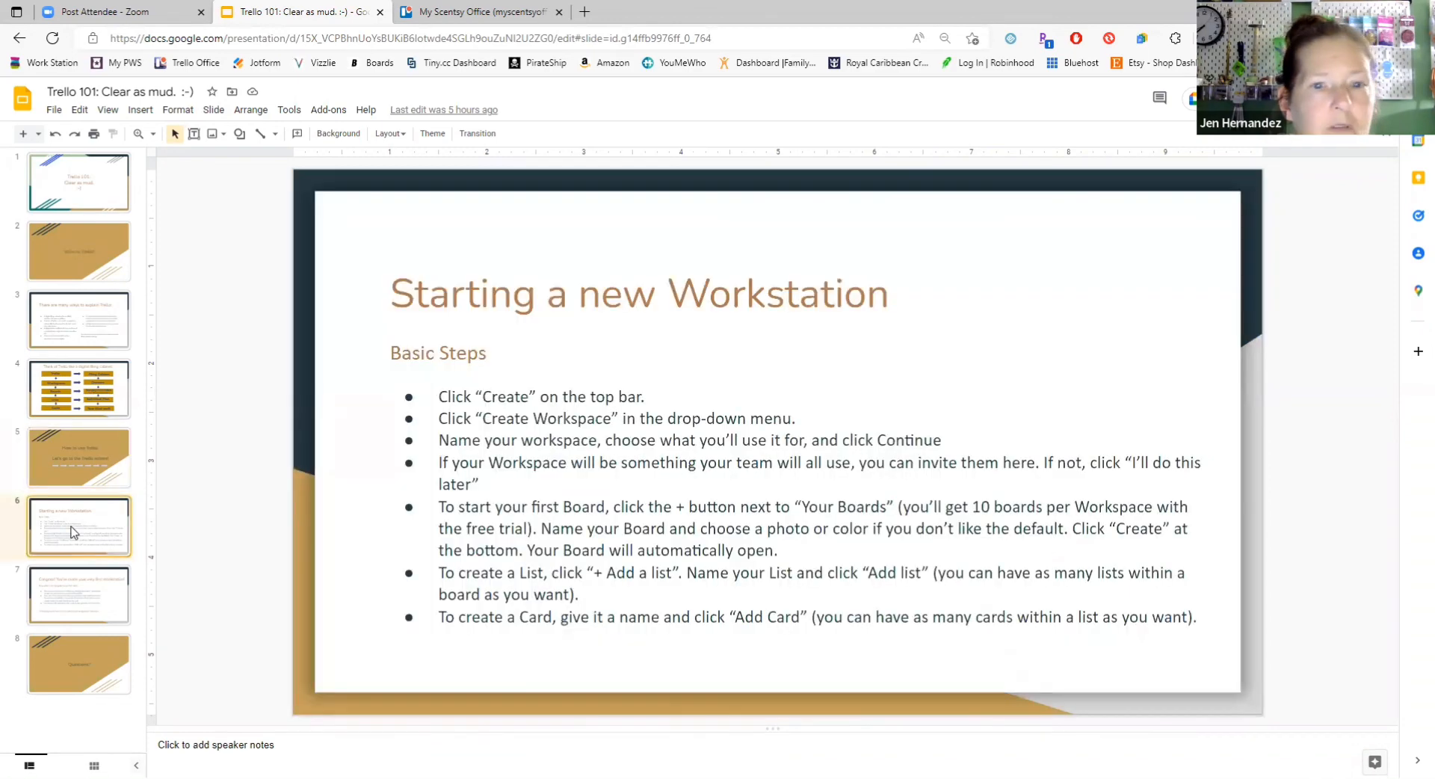